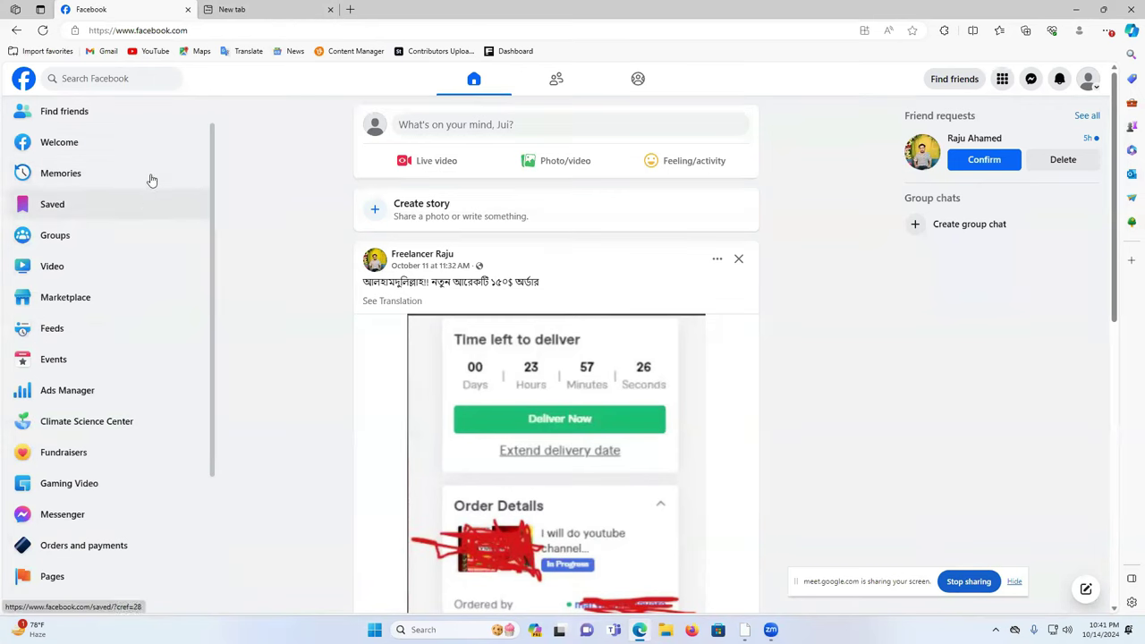
# - Search the web for "facebook business manager" in the new browser tab and open the Meta Business Suite result
pyautogui.click(258, 11)
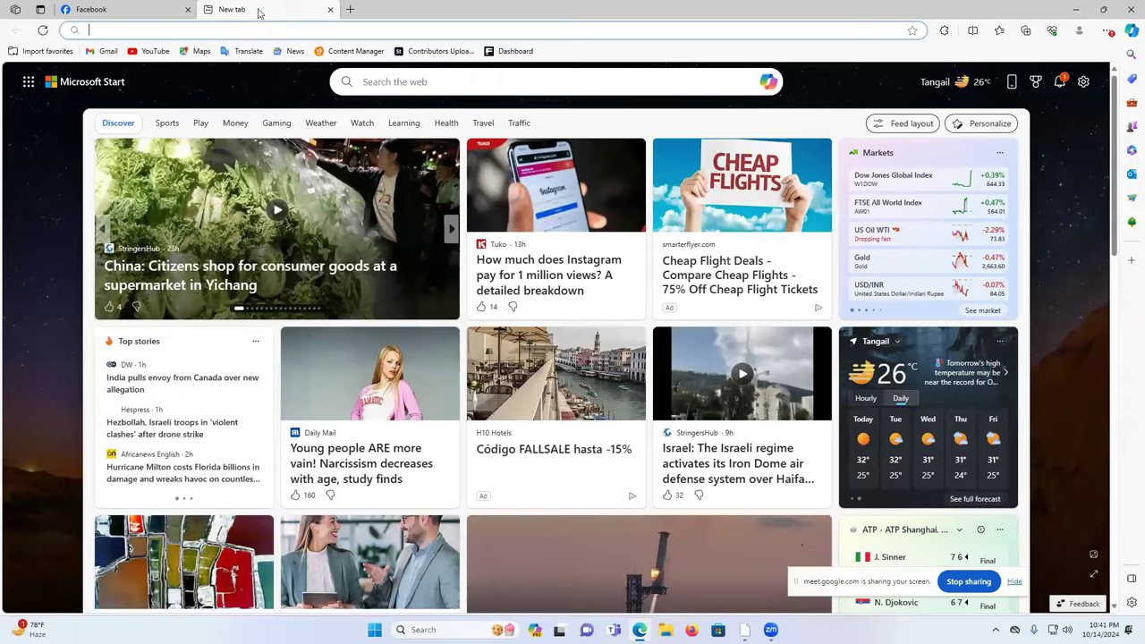
pyautogui.click(244, 29)
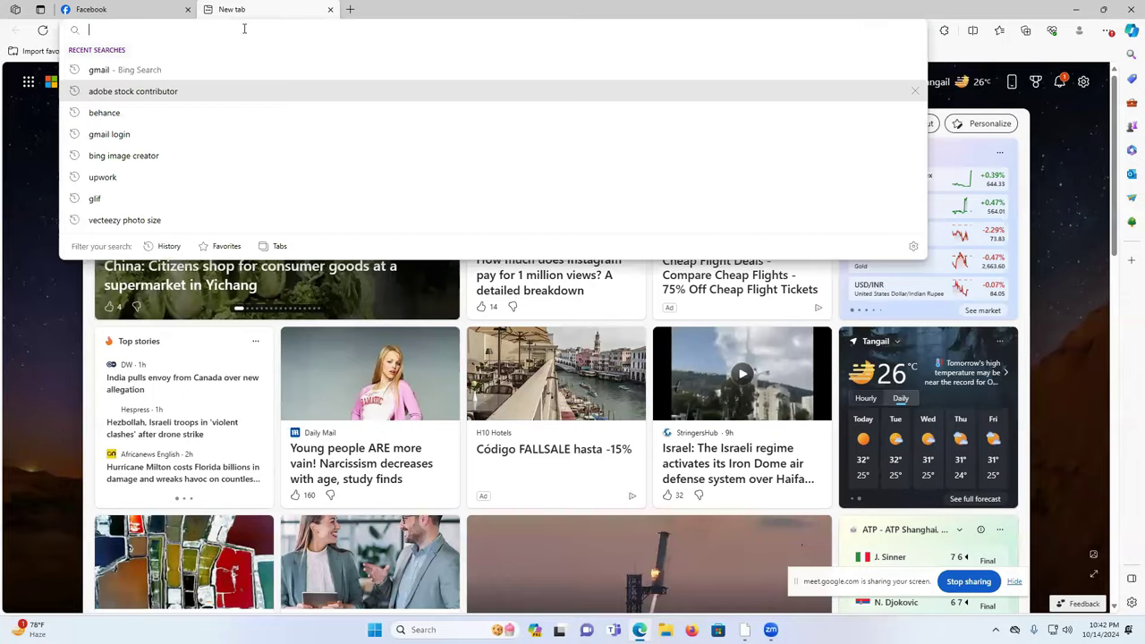
pyautogui.write('faceb')
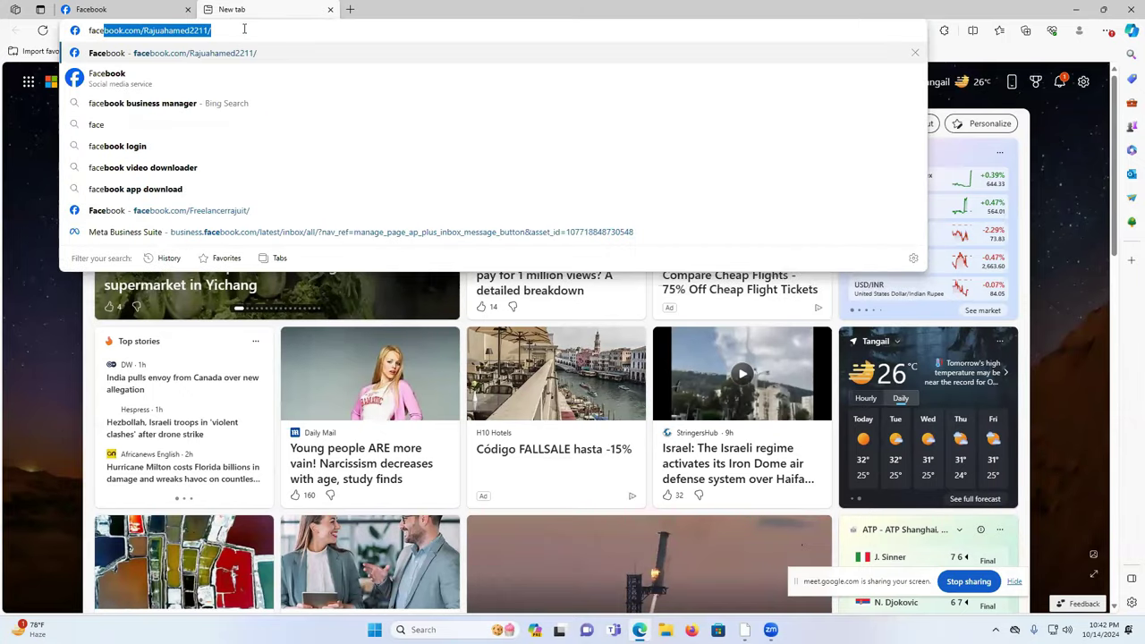
pyautogui.write('ook')
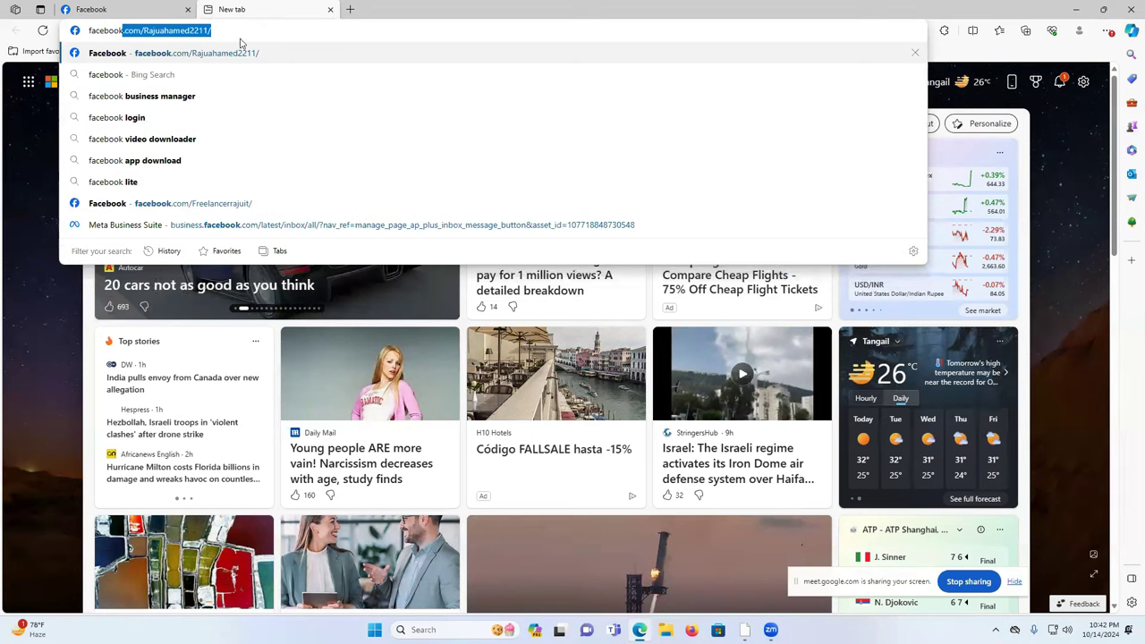
pyautogui.press('Down')
pyautogui.press('Down')
pyautogui.click(205, 96)
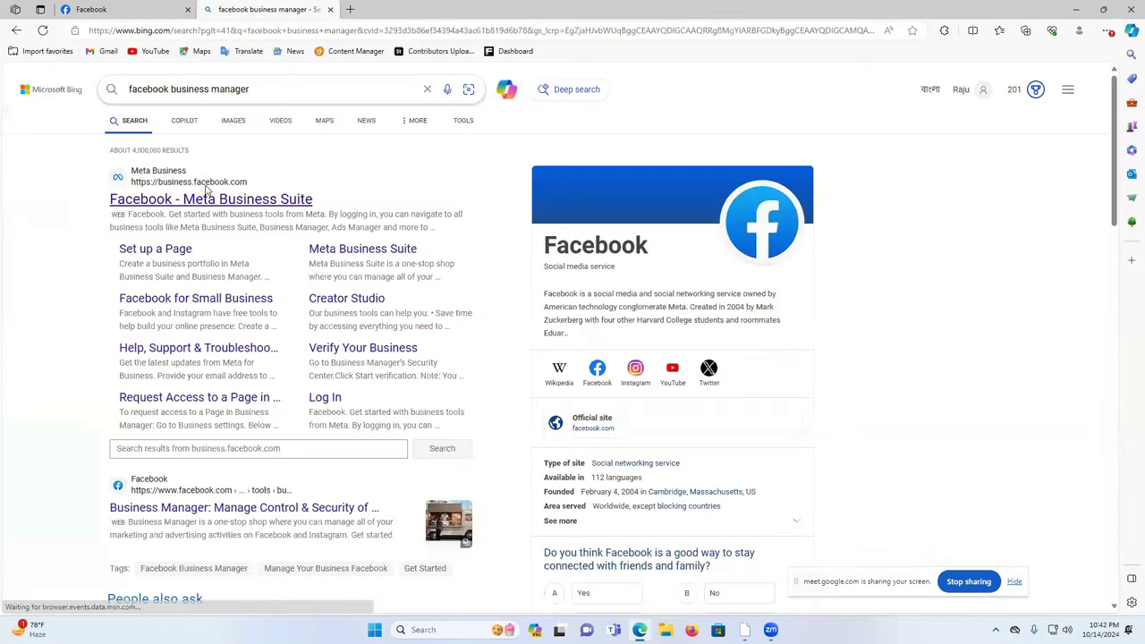
pyautogui.click(199, 202)
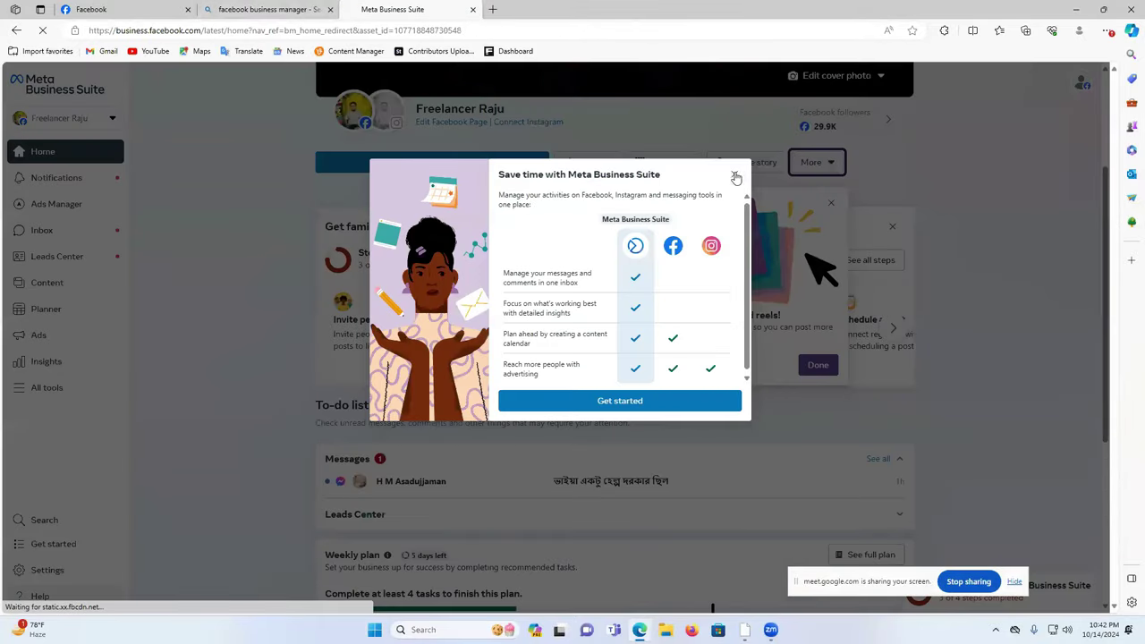
# - Dismiss the Meta Business Suite introduction and view the Ads Manager account overview
pyautogui.click(733, 174)
pyautogui.moveTo(55, 204)
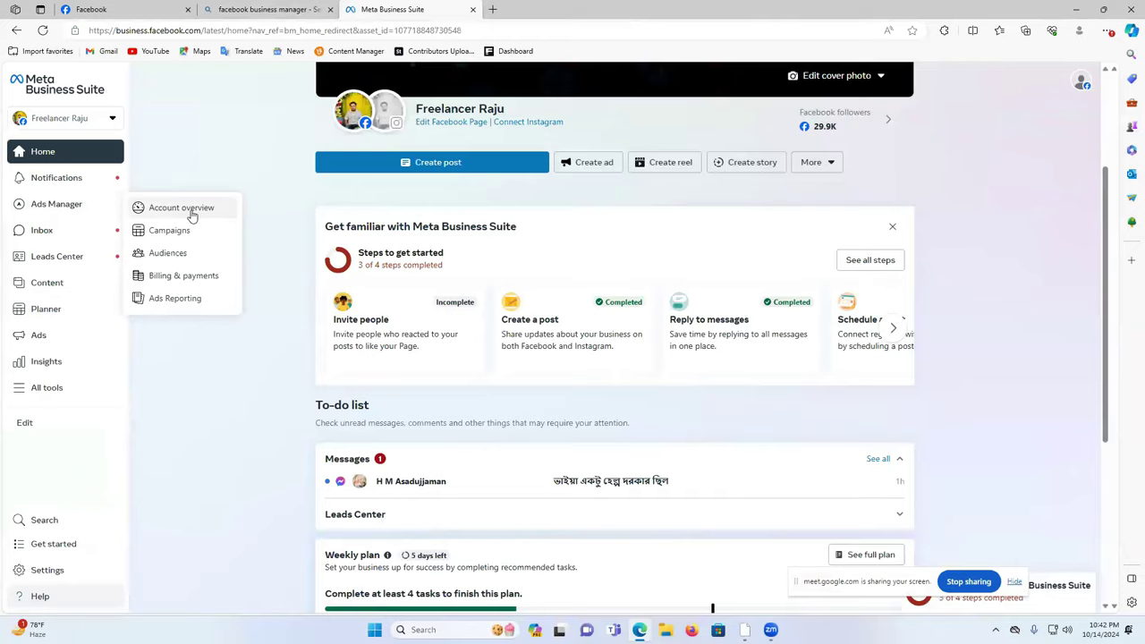
pyautogui.click(190, 211)
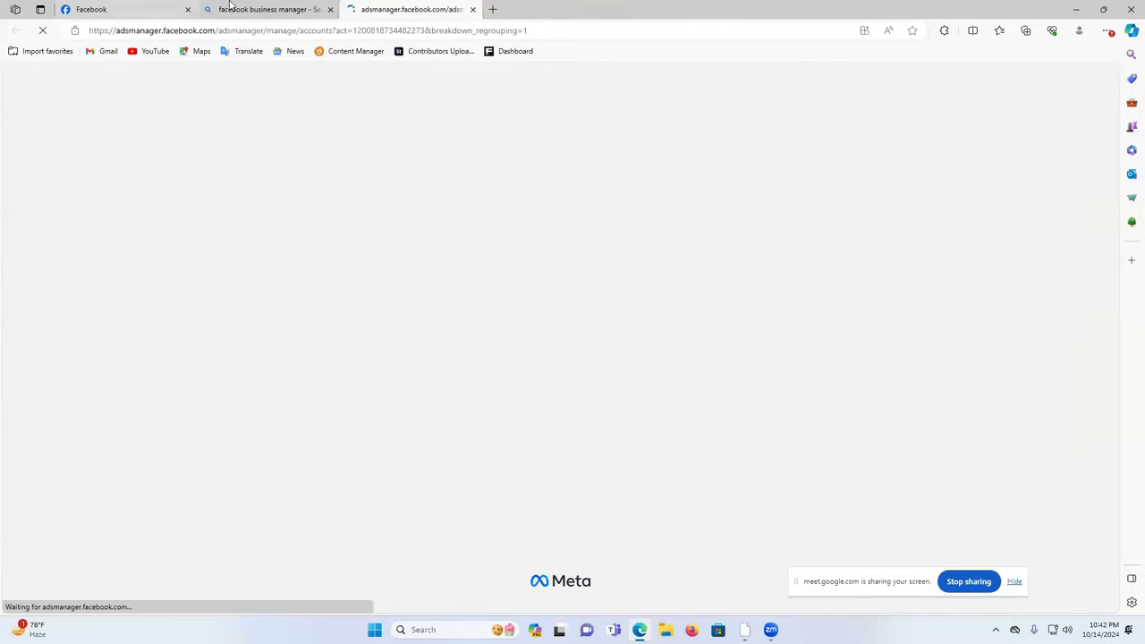
pyautogui.click(268, 9)
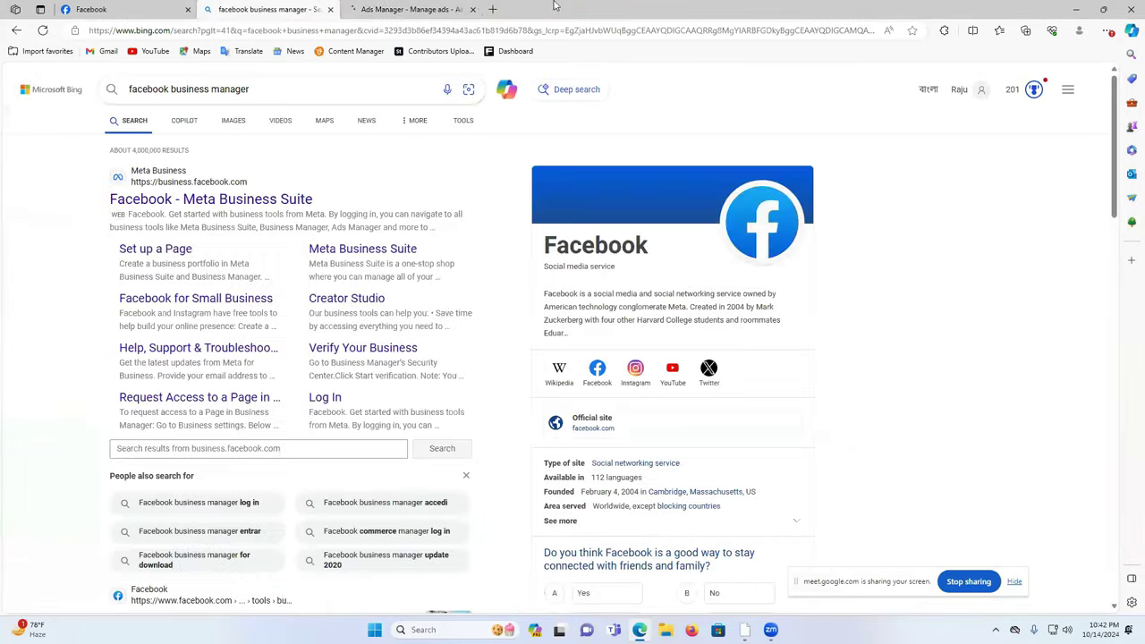
pyautogui.click(412, 9)
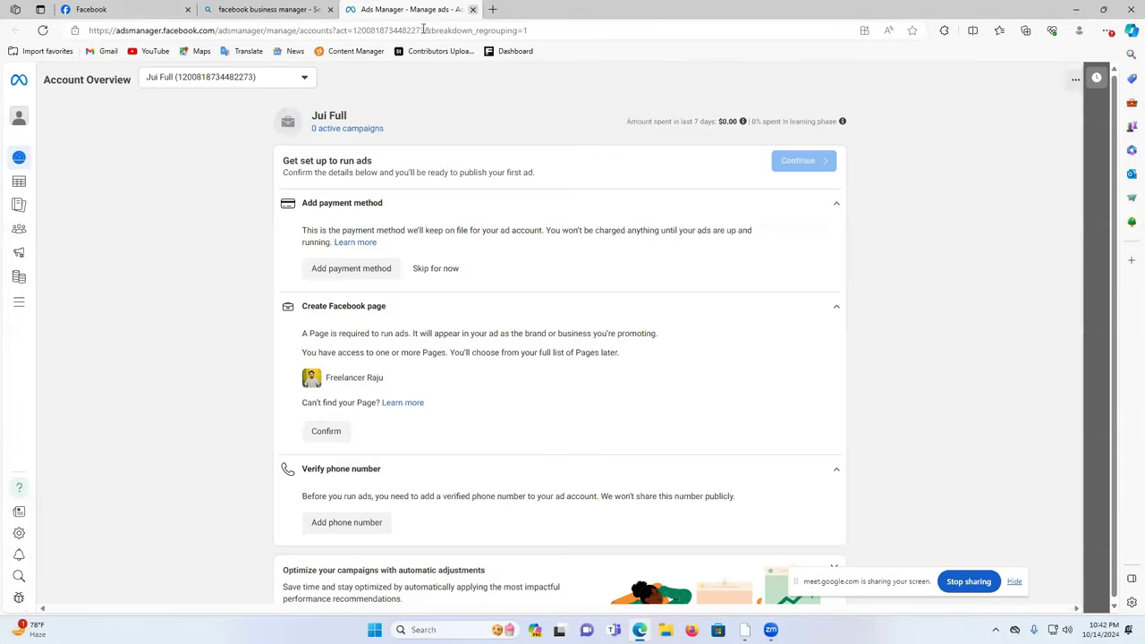
# - Close the account overview page, open Ads Manager from the Facebook home page instead, and close the leftover search page
pyautogui.click(472, 9)
pyautogui.click(112, 9)
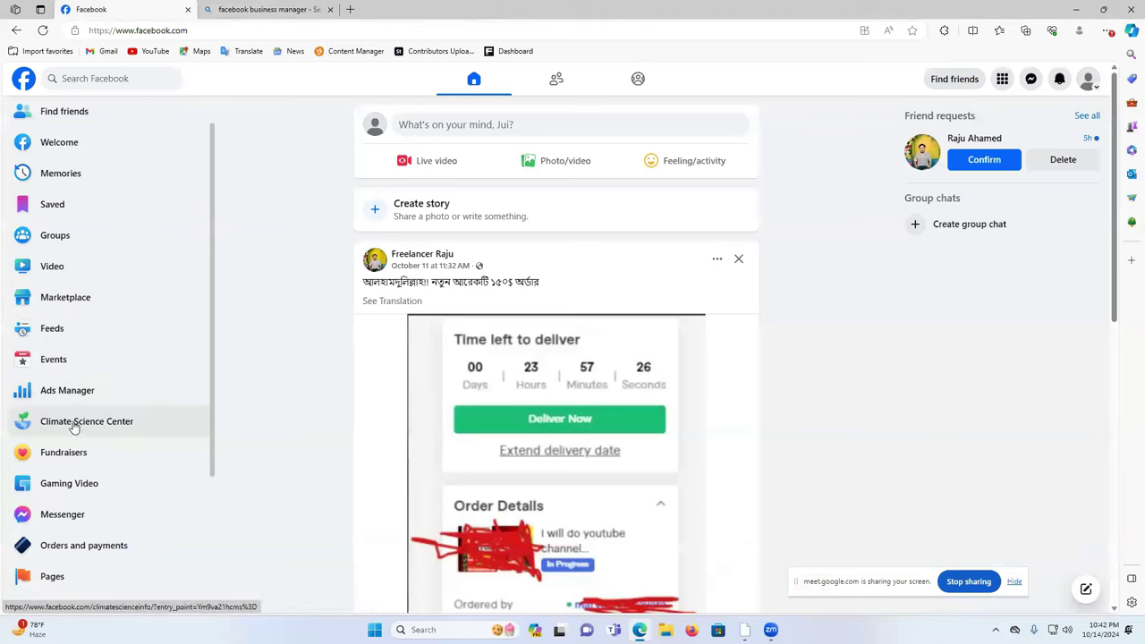
pyautogui.click(98, 397)
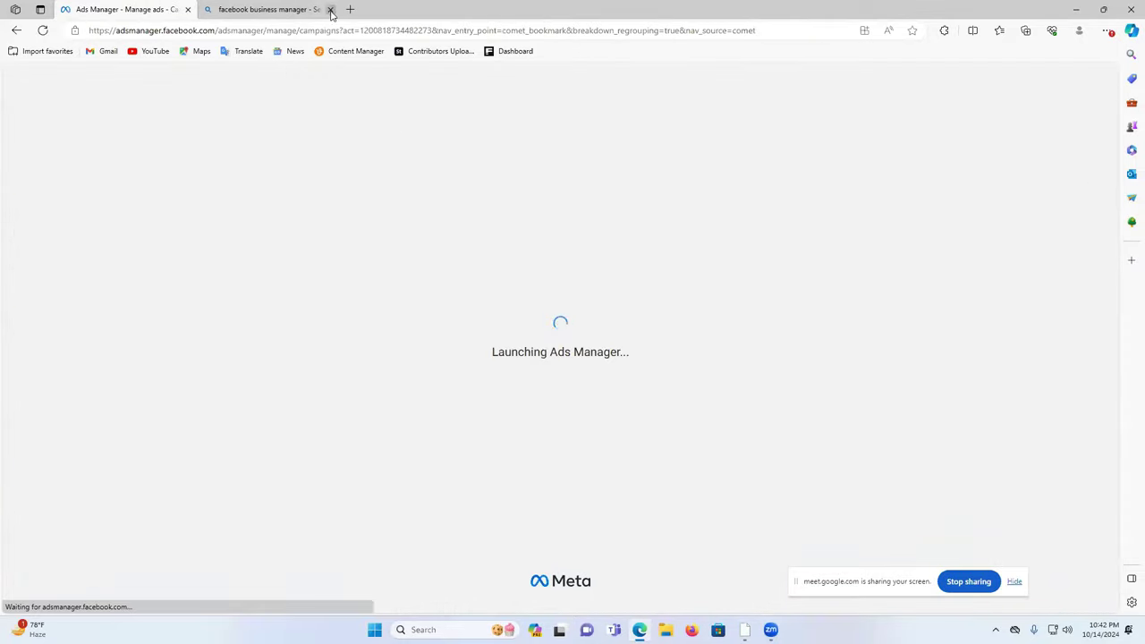
pyautogui.click(330, 10)
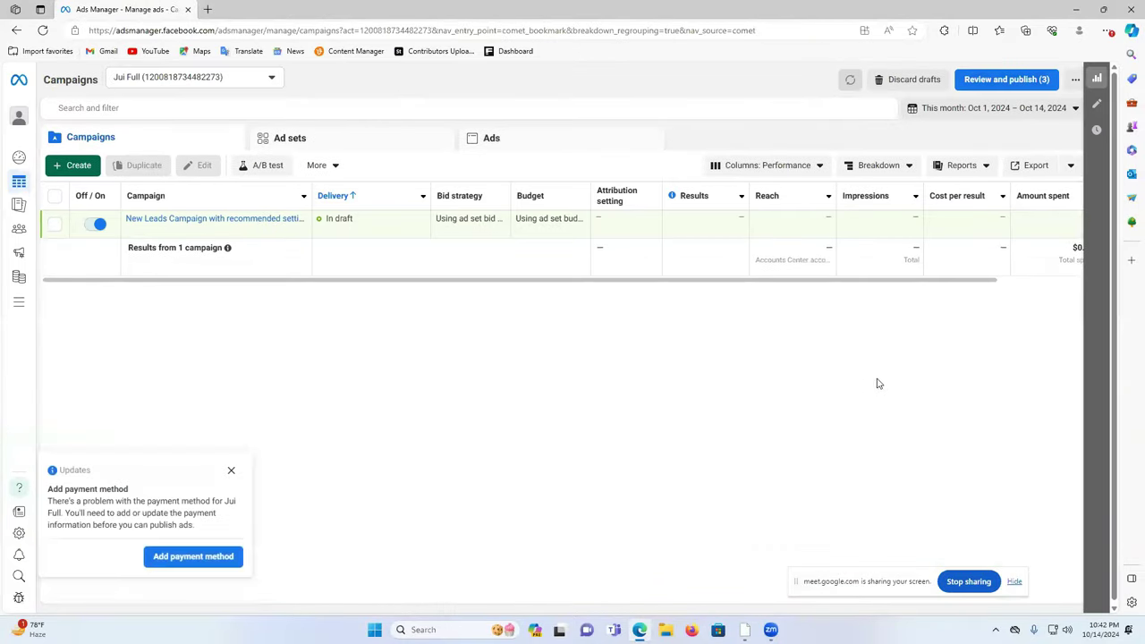
# - Dismiss the payment method notice and look through the columns of the Campaigns table
pyautogui.click(231, 471)
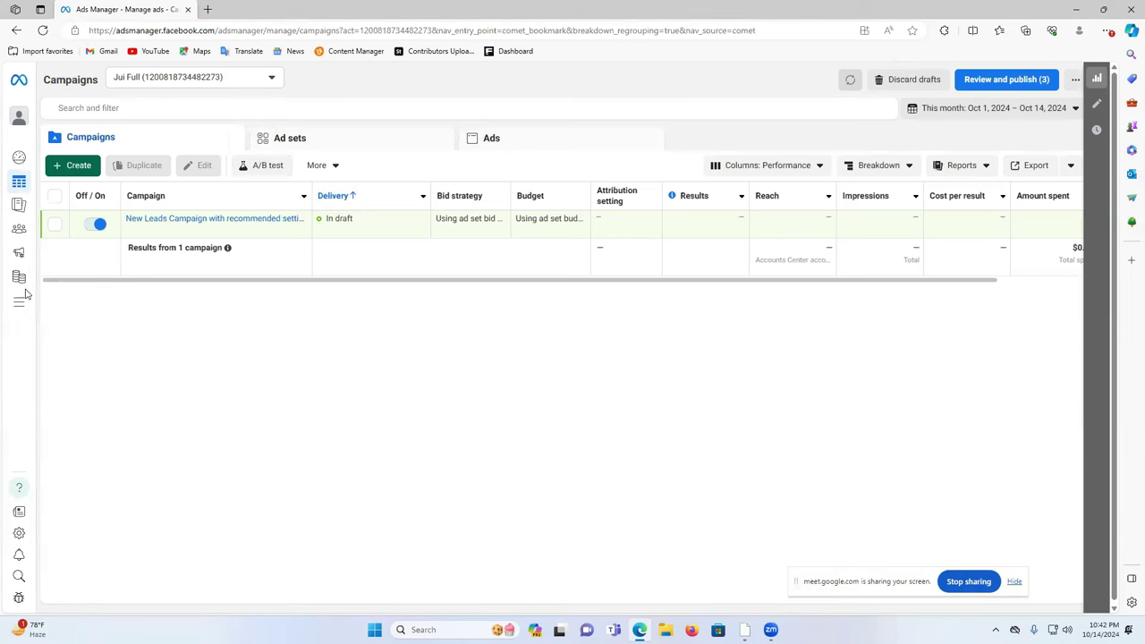
pyautogui.moveTo(21, 311)
pyautogui.moveTo(975, 281); pyautogui.dragTo(1066, 337)
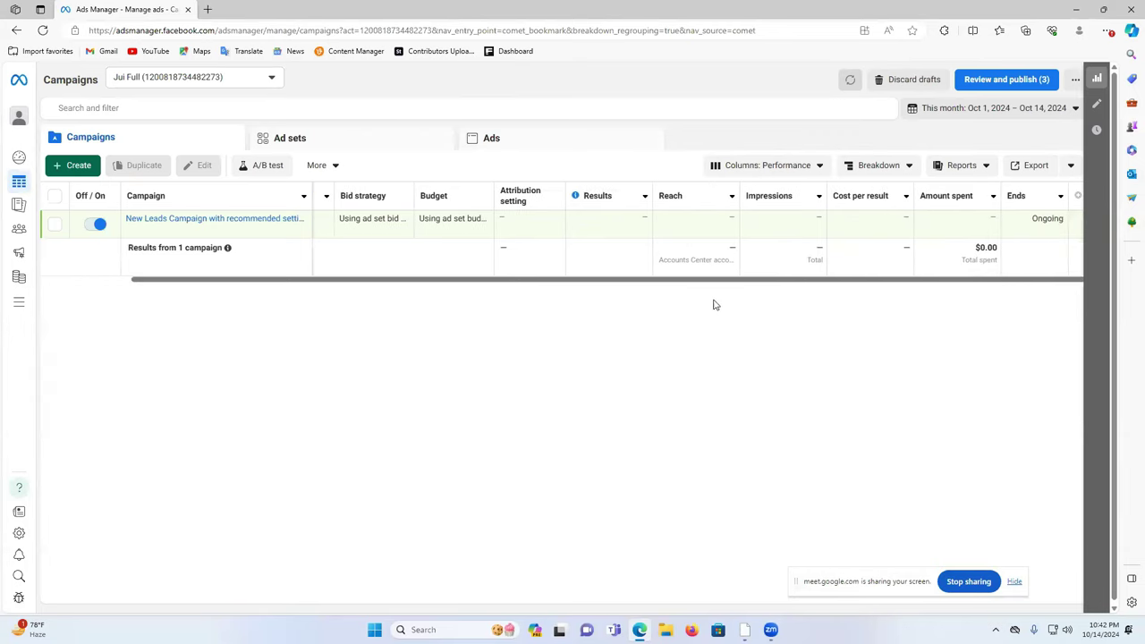
pyautogui.moveTo(680, 285); pyautogui.dragTo(532, 291)
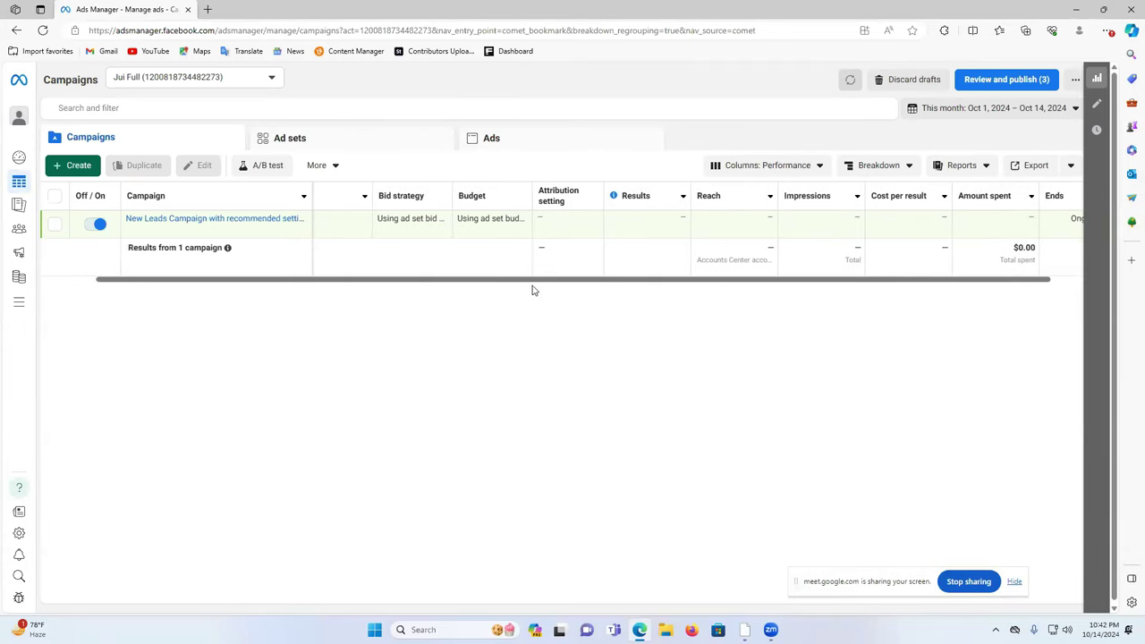
# - Open Billing & payments for the ad account and view its payment activity
pyautogui.moveTo(17, 276)
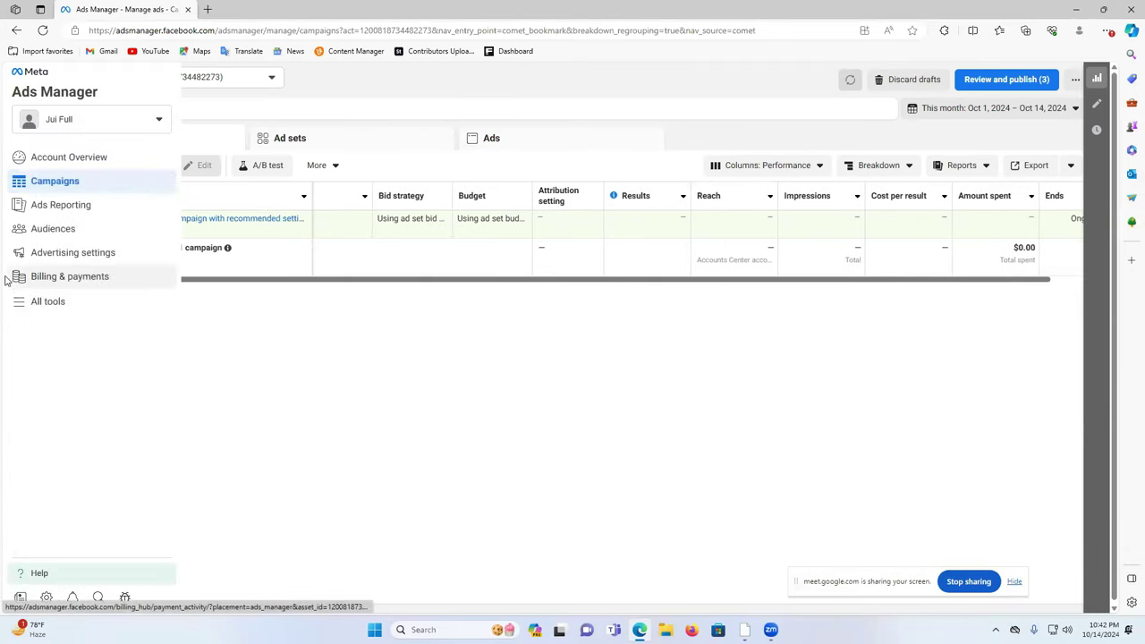
pyautogui.click(55, 279)
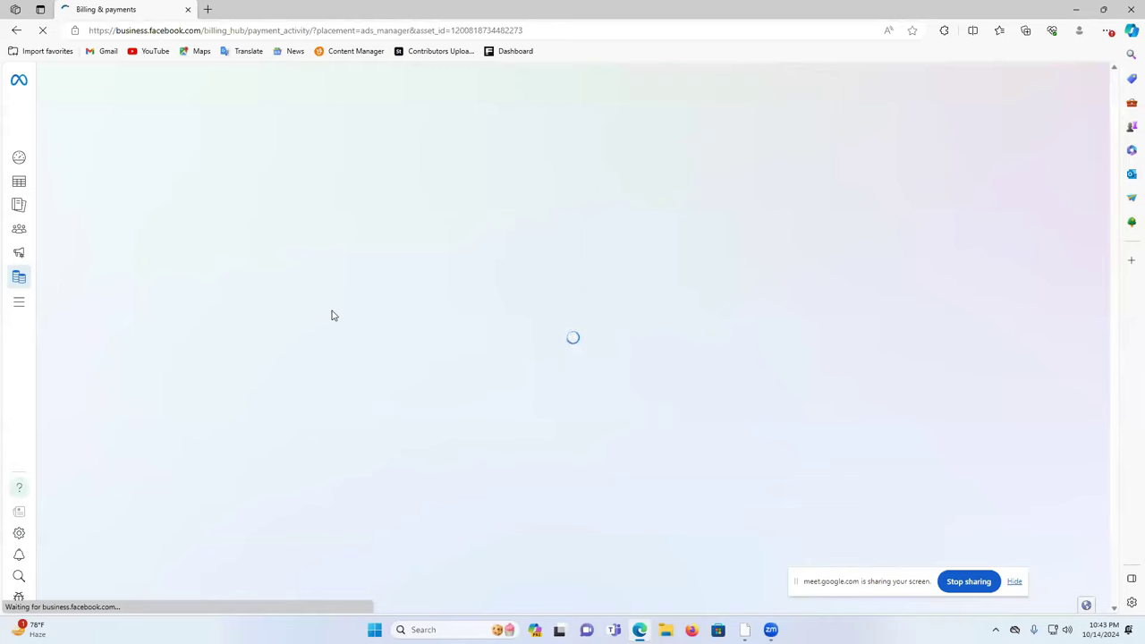
pyautogui.scroll(-1, 609, 330)
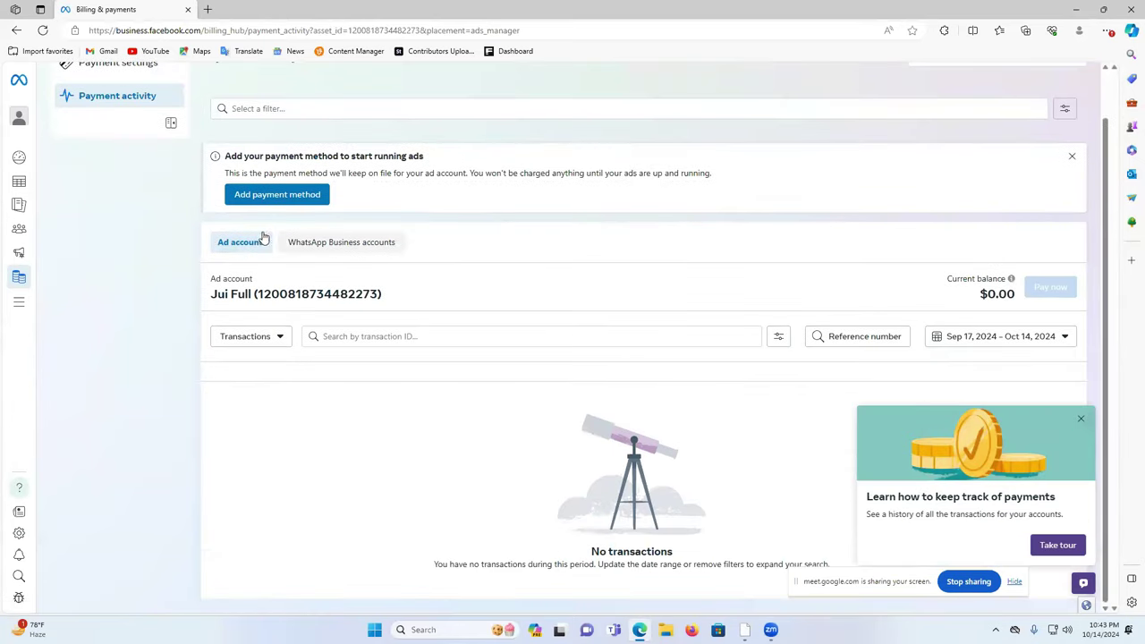
# - Try to add a debit or credit card payment method with the card details left blank, and dismiss the form
pyautogui.click(266, 203)
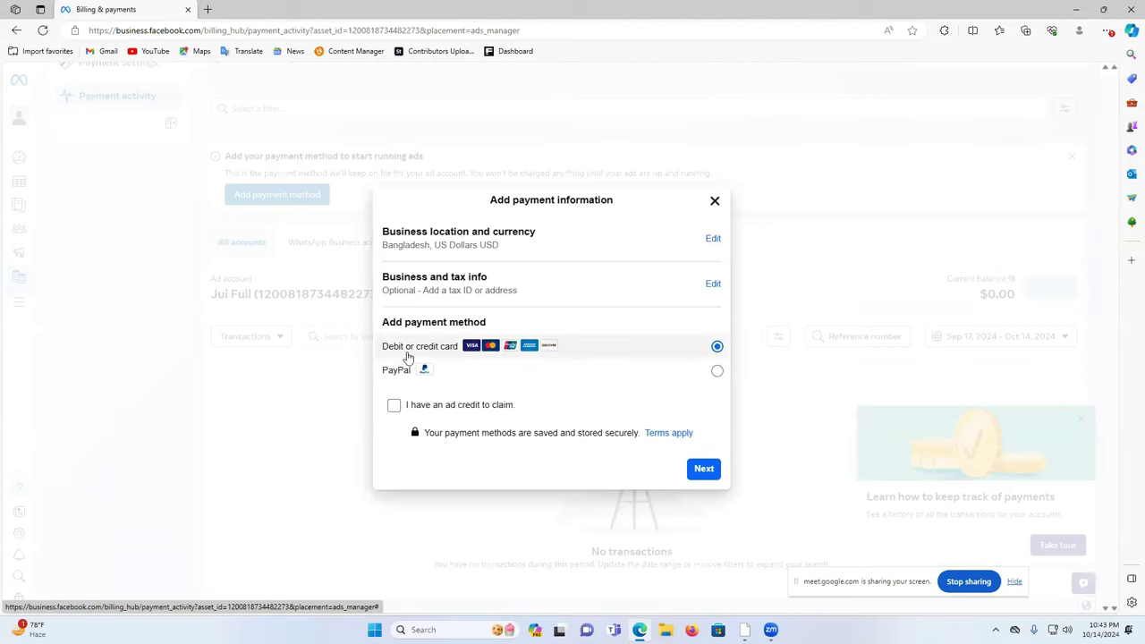
pyautogui.click(699, 471)
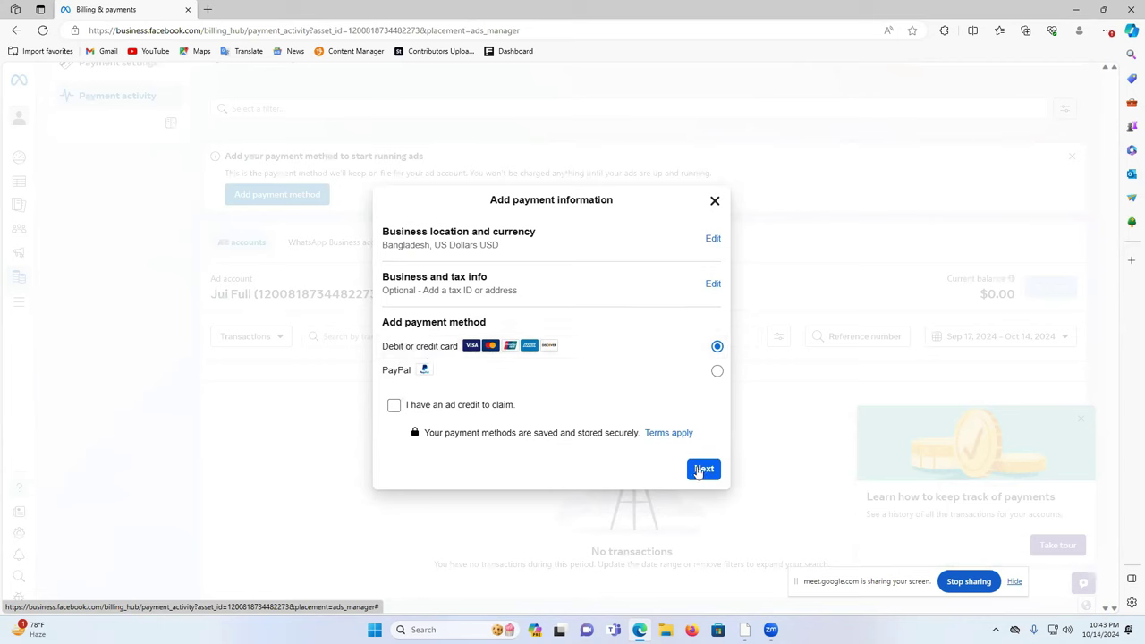
pyautogui.click(448, 295)
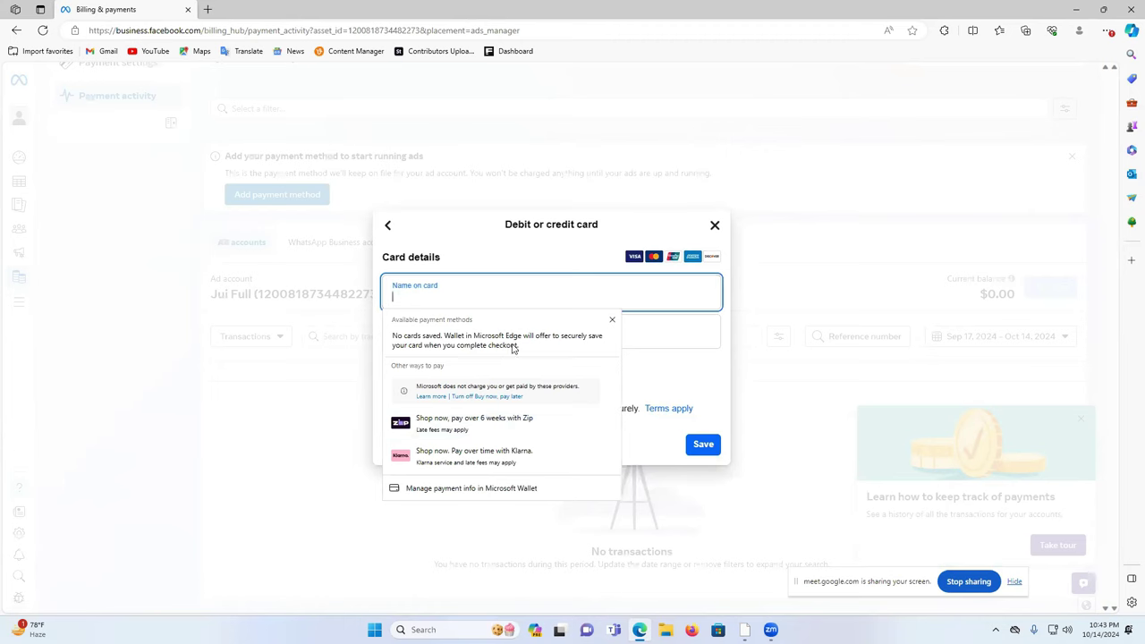
pyautogui.click(676, 338)
pyautogui.click(703, 447)
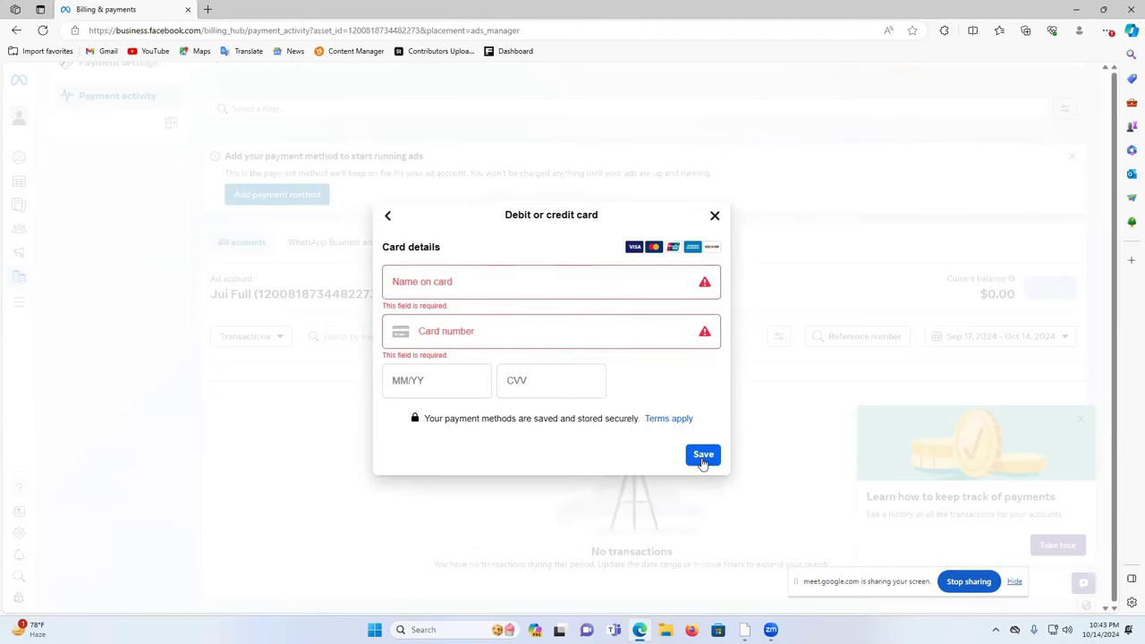
pyautogui.click(714, 216)
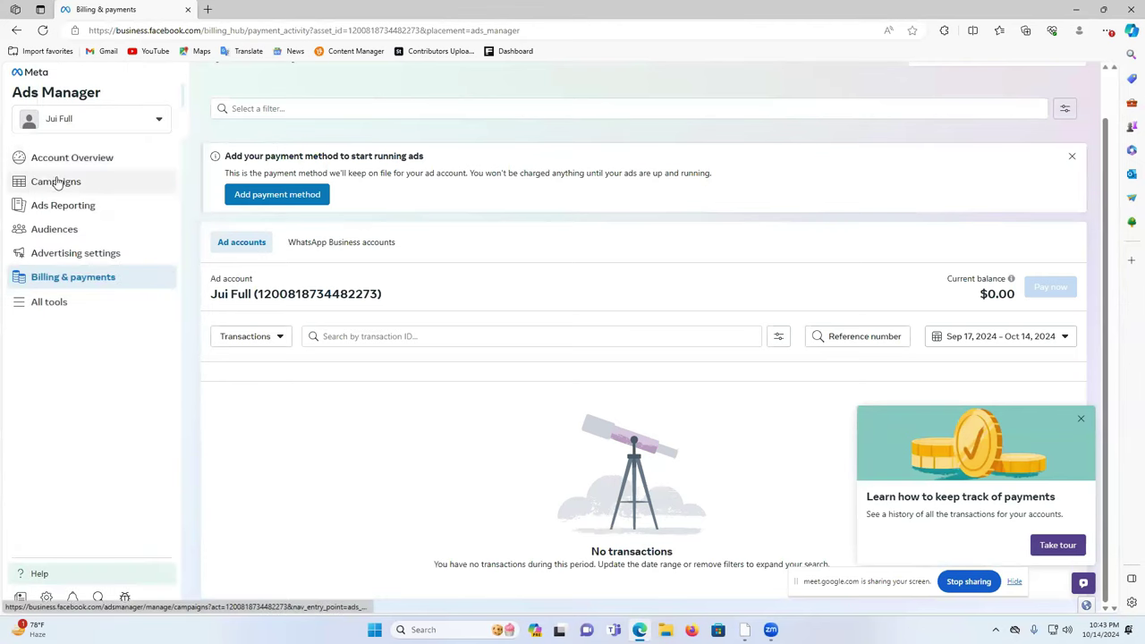
# - Return to Campaigns, start creating a new campaign with the Auction buying type, and review the Awareness and Traffic objectives
pyautogui.click(42, 183)
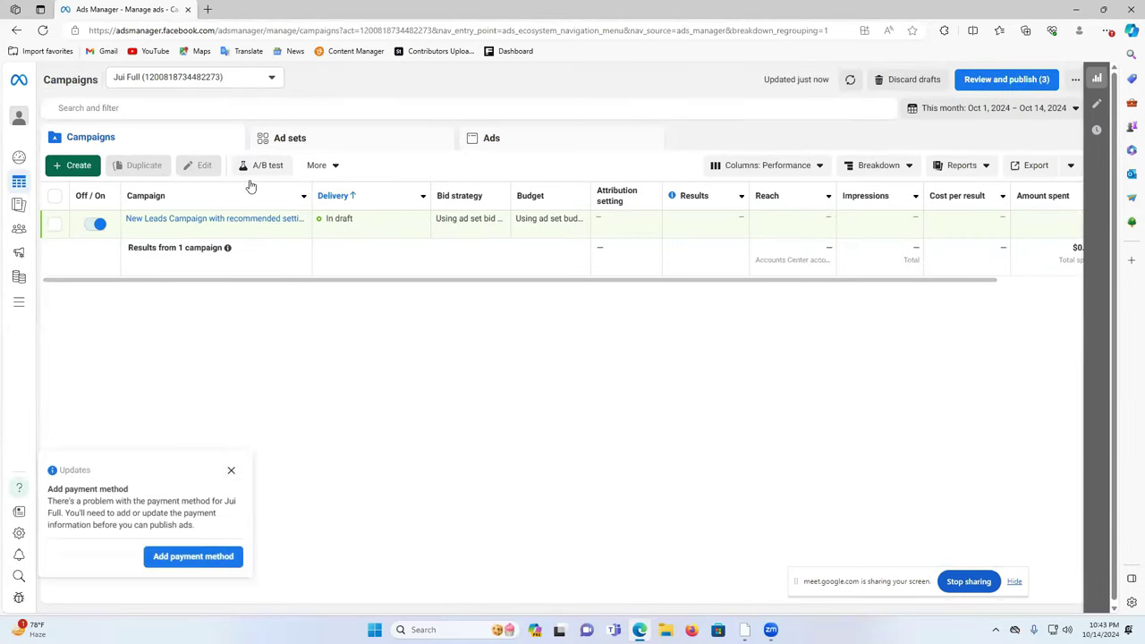
pyautogui.click(228, 469)
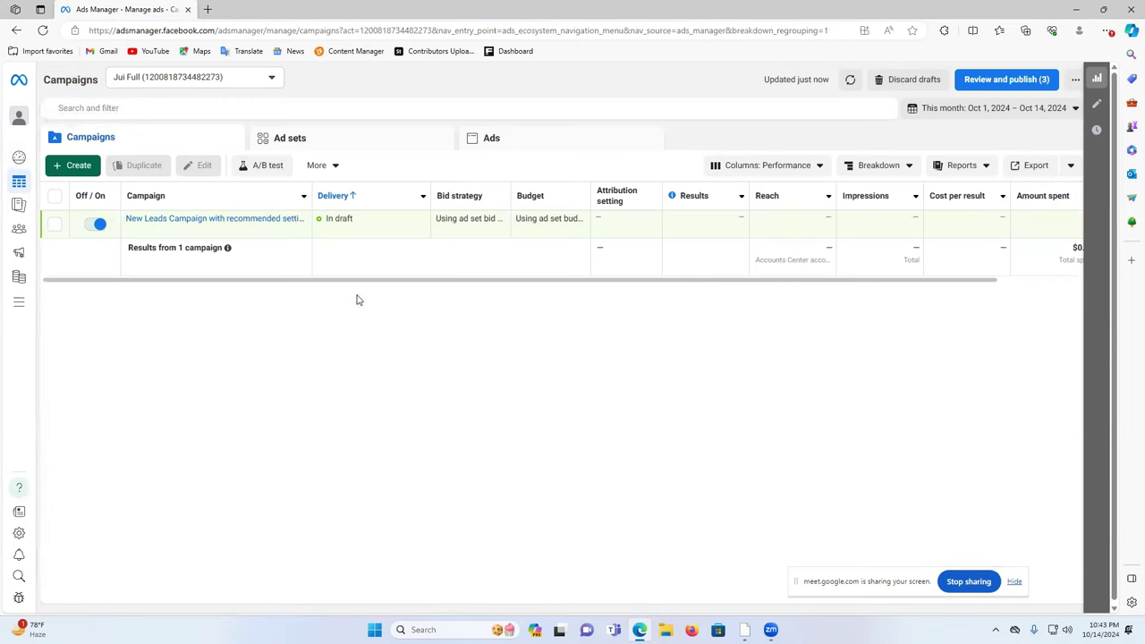
pyautogui.click(77, 168)
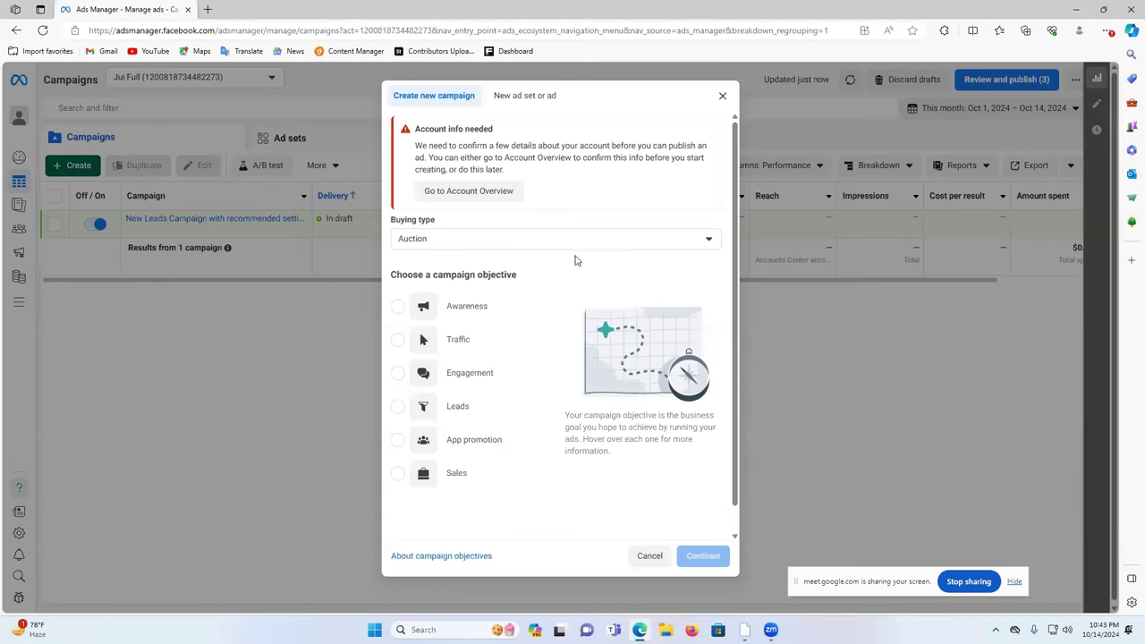
pyautogui.moveTo(480, 298)
pyautogui.moveTo(444, 324)
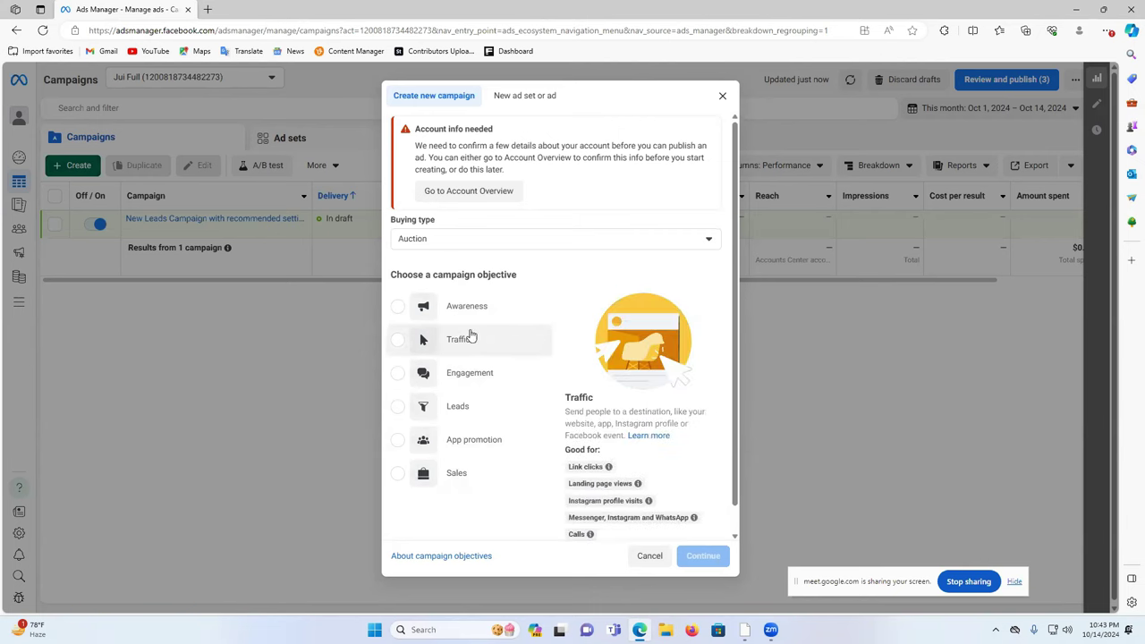
# - Open Facebook in a new browser tab and go to its home feed
pyautogui.click(208, 9)
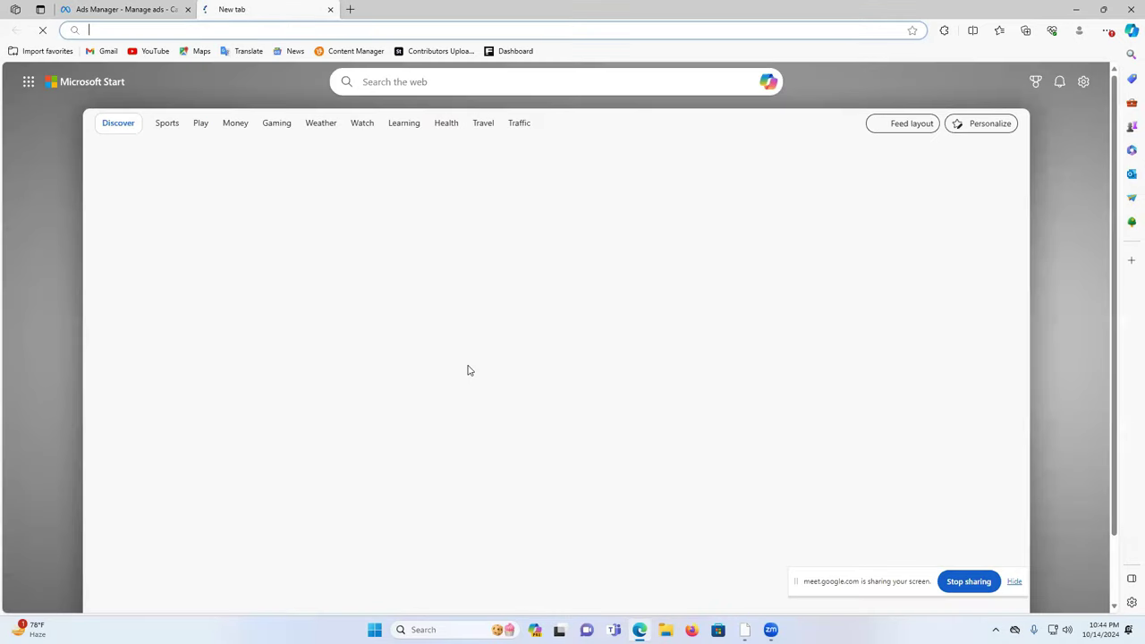
pyautogui.click(314, 30)
pyautogui.write('facebook.com/Rajuahamed2211/')
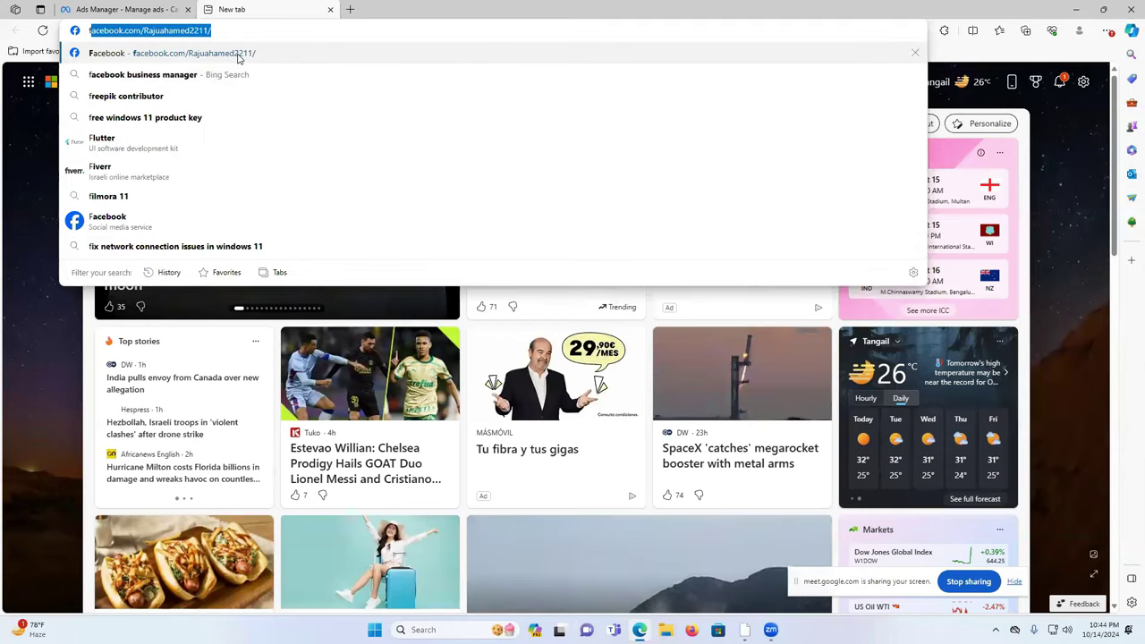
pyautogui.press('Return')
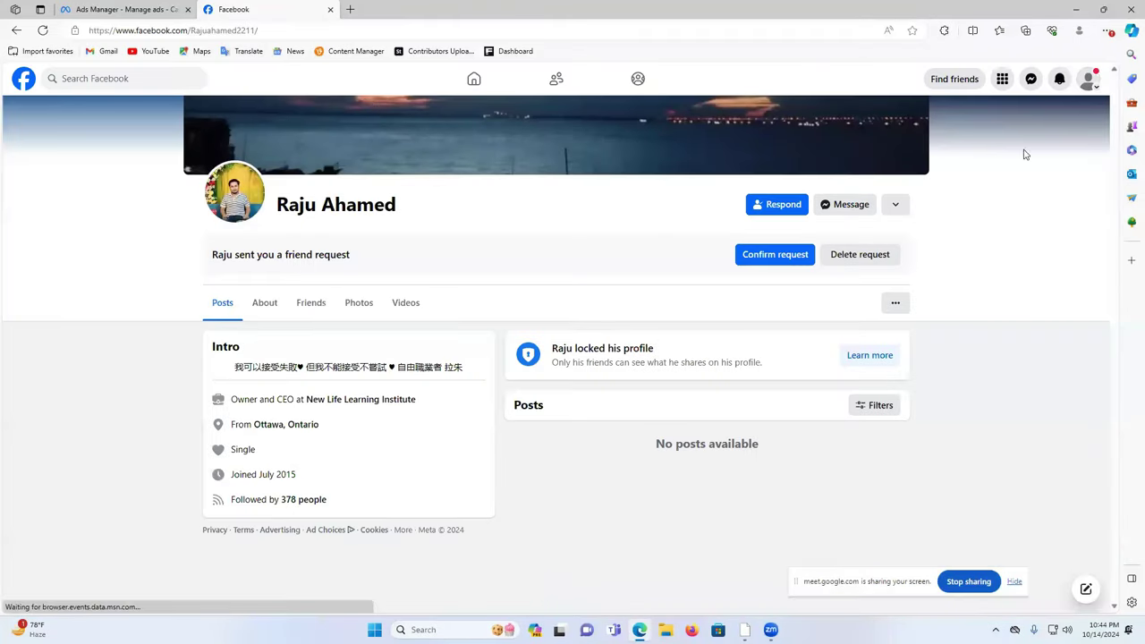
pyautogui.click(1088, 78)
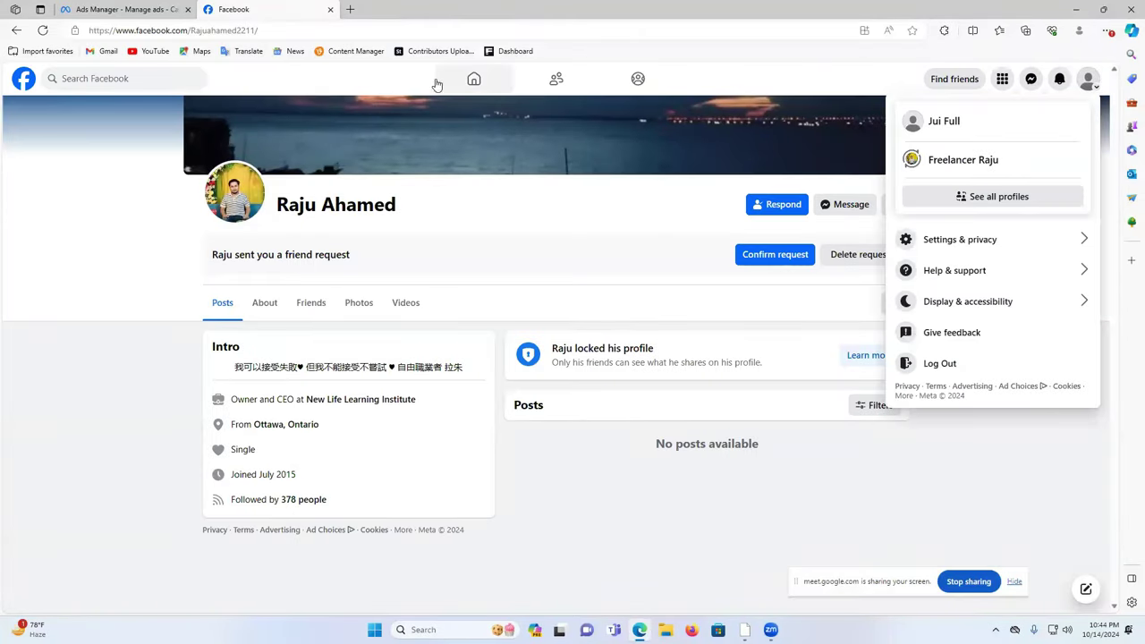
pyautogui.click(474, 79)
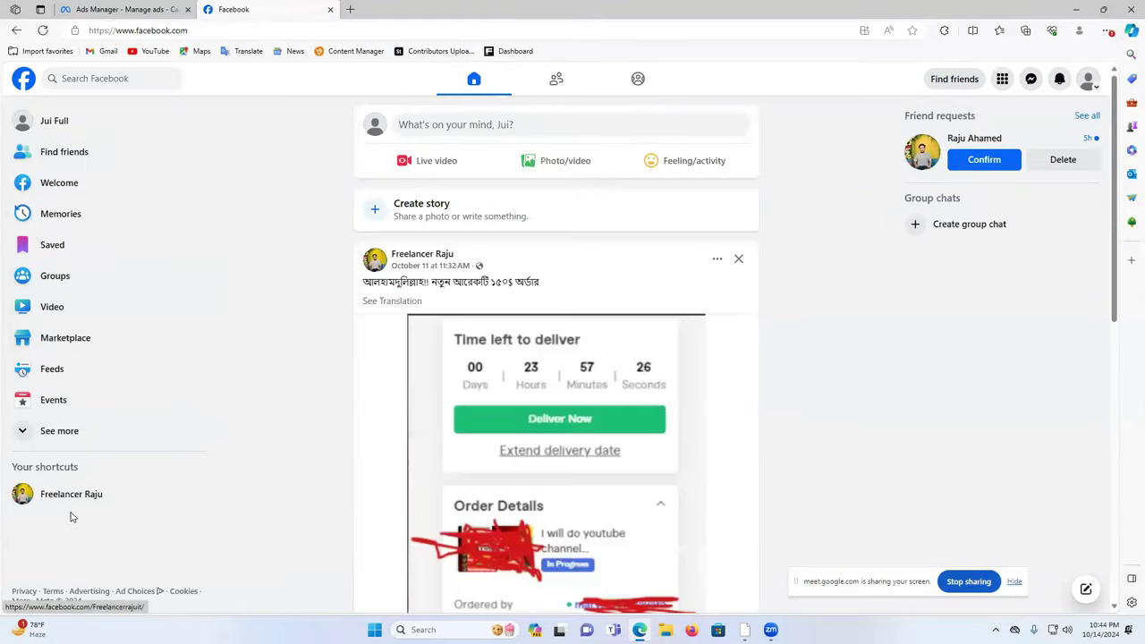
pyautogui.click(67, 496)
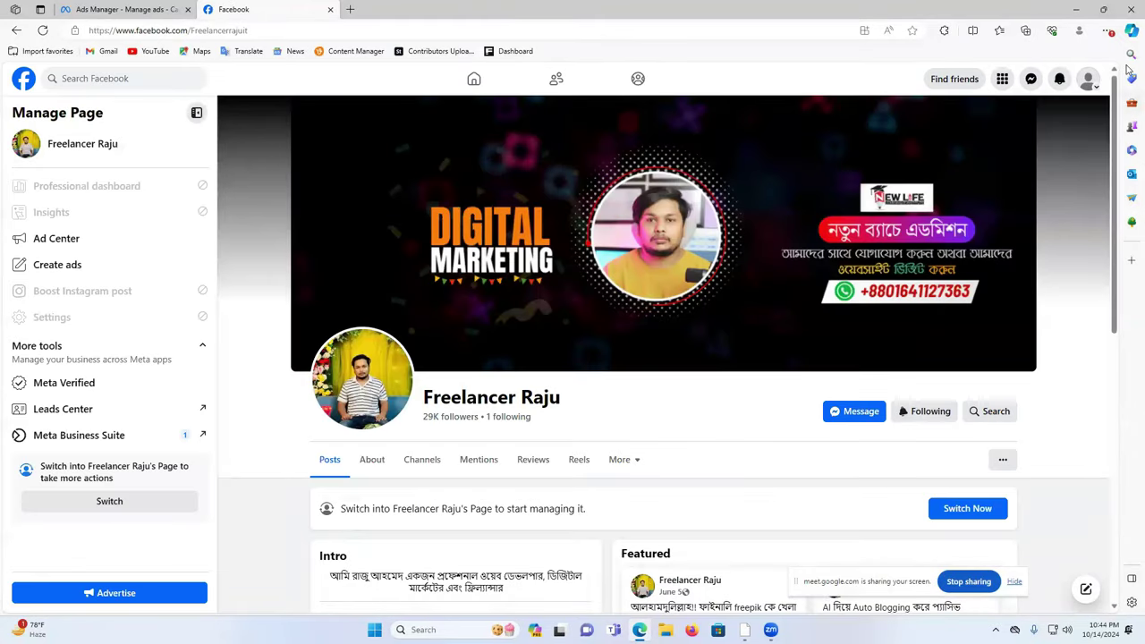
pyautogui.click(1087, 78)
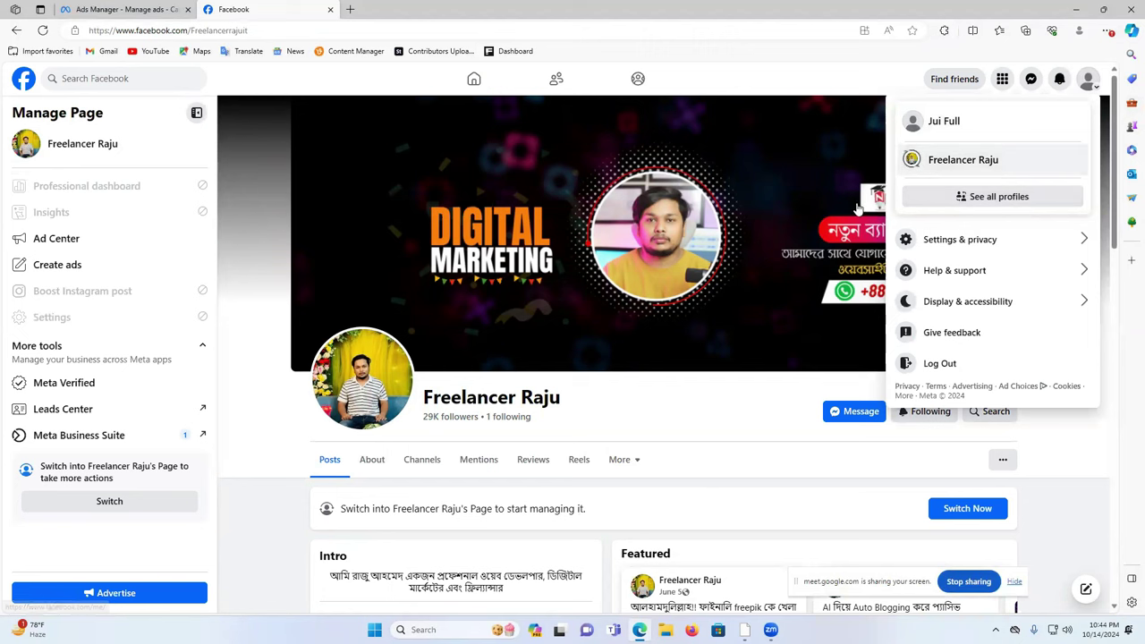
pyautogui.click(962, 160)
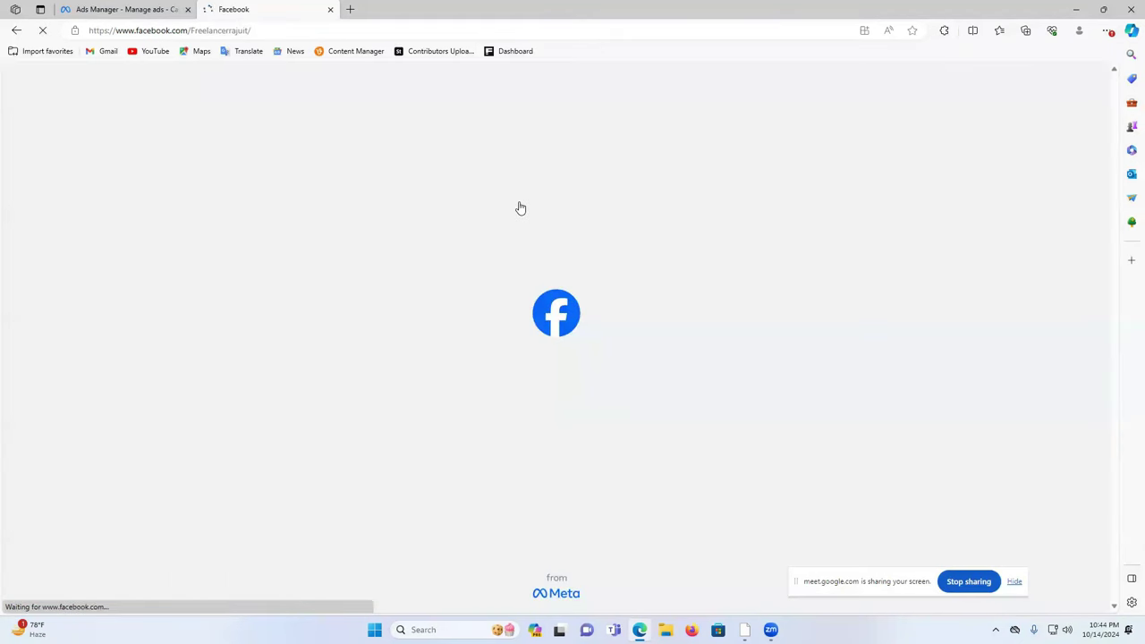
# - Find the October 11 post on the Page and open its Boost post setup
pyautogui.scroll(-6, 790, 327)
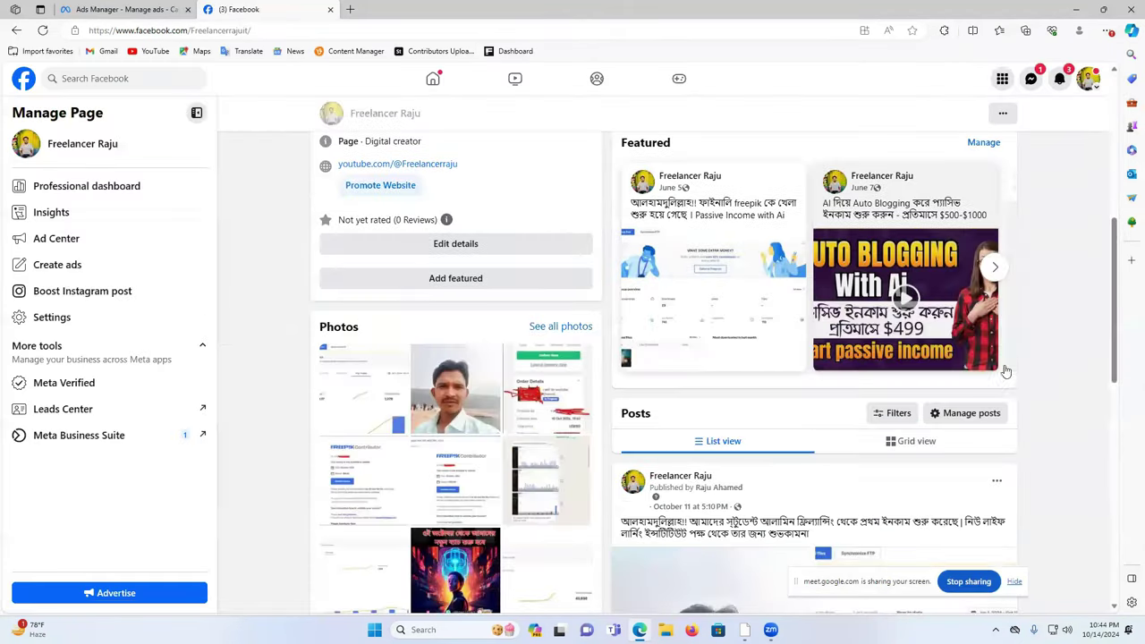
pyautogui.scroll(-2, 1002, 367)
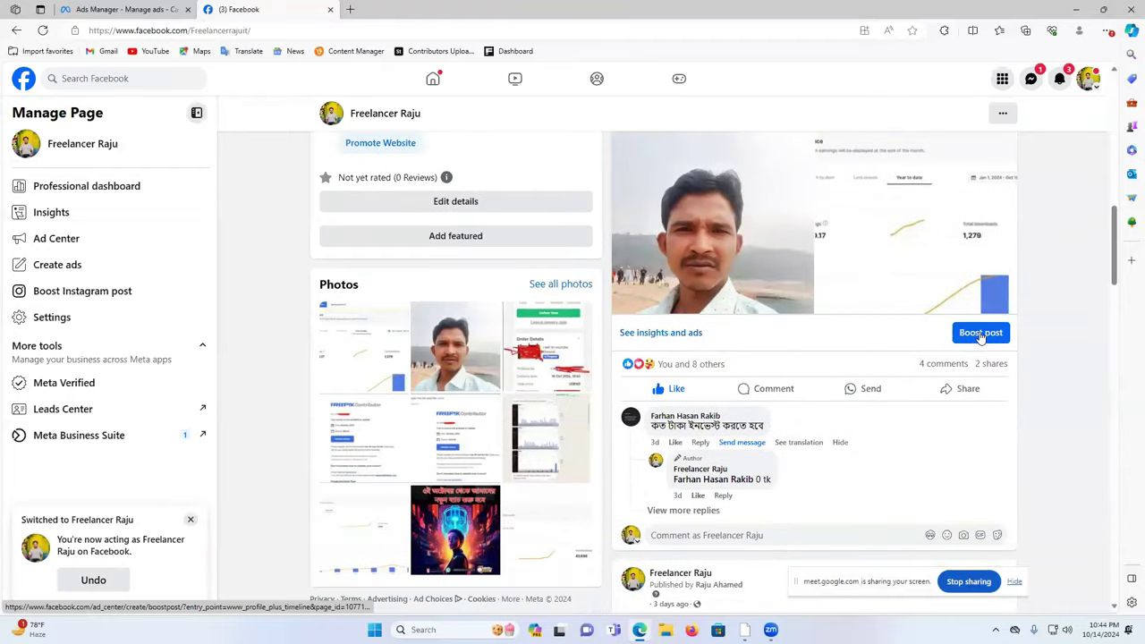
pyautogui.click(981, 334)
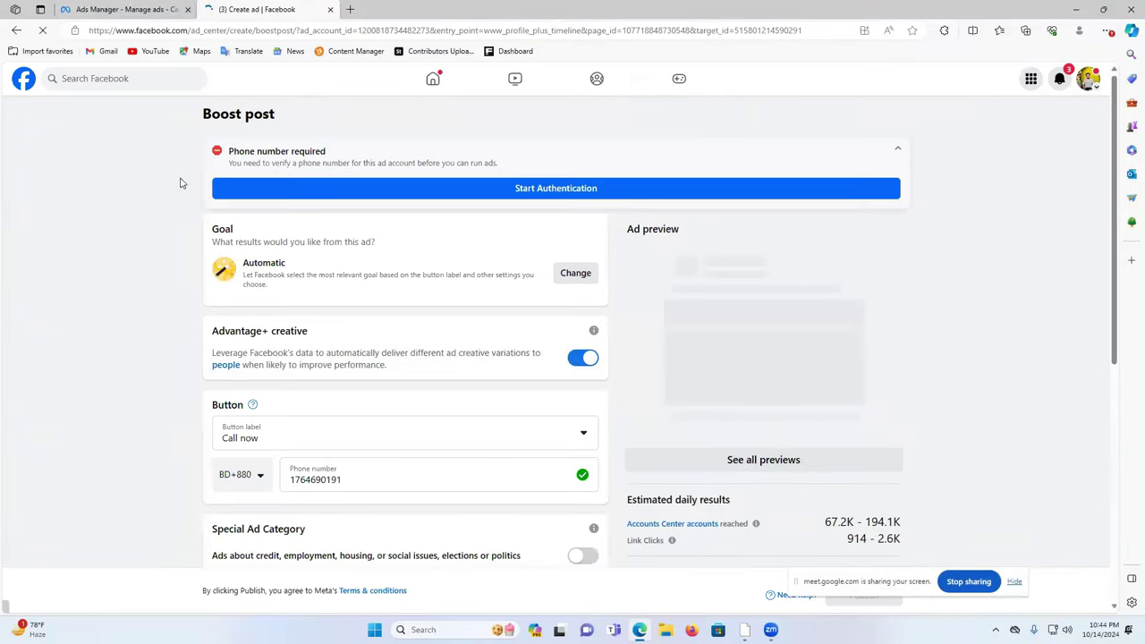
# - Return to Ads Manager and create a campaign with the Engagement objective and the Manual engagement campaign setup
pyautogui.click(64, 8)
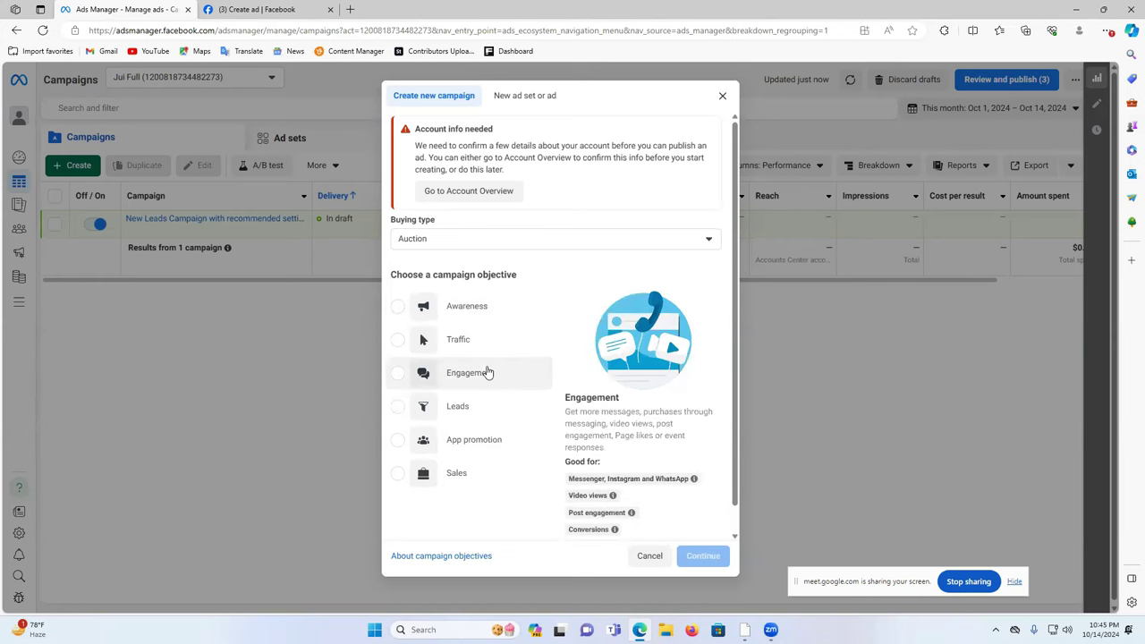
pyautogui.click(398, 375)
pyautogui.click(398, 375)
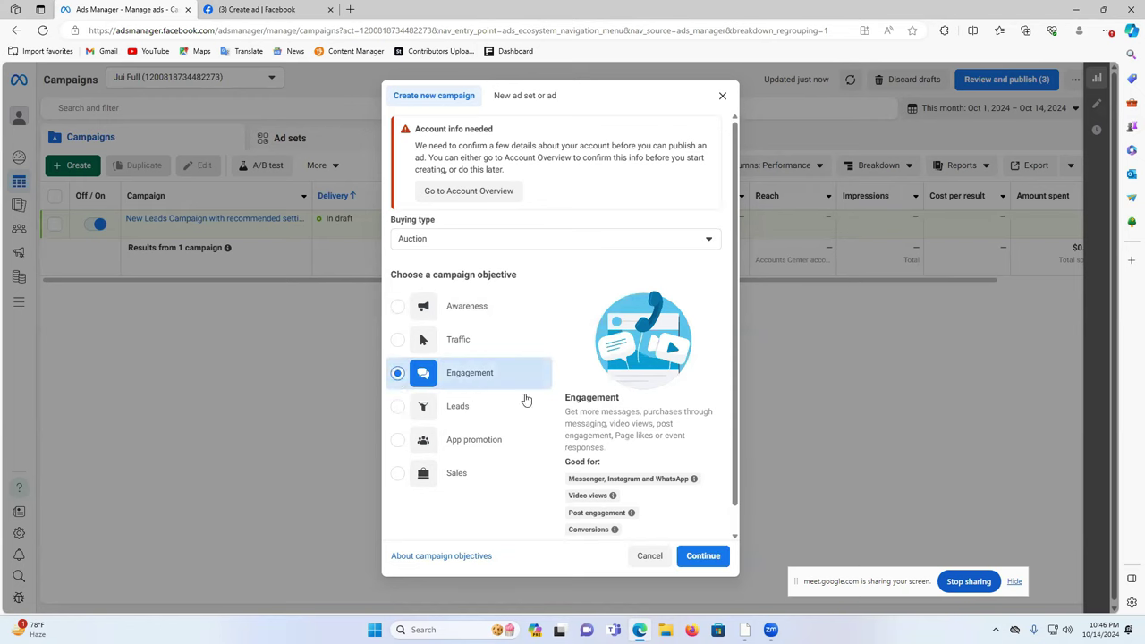
pyautogui.click(702, 556)
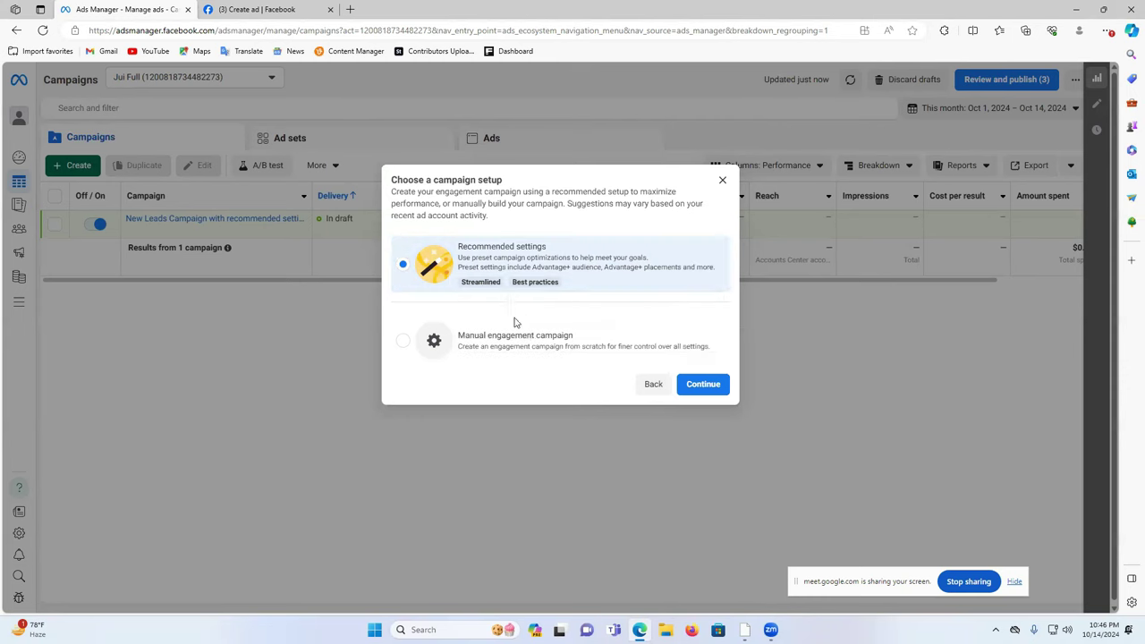
pyautogui.click(486, 340)
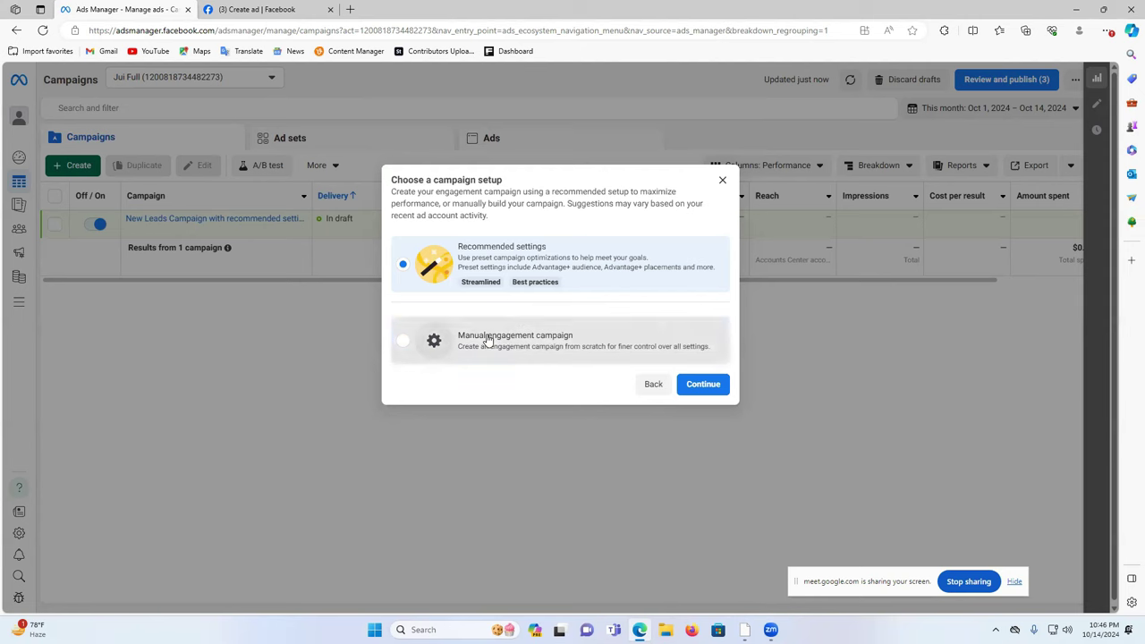
pyautogui.click(698, 389)
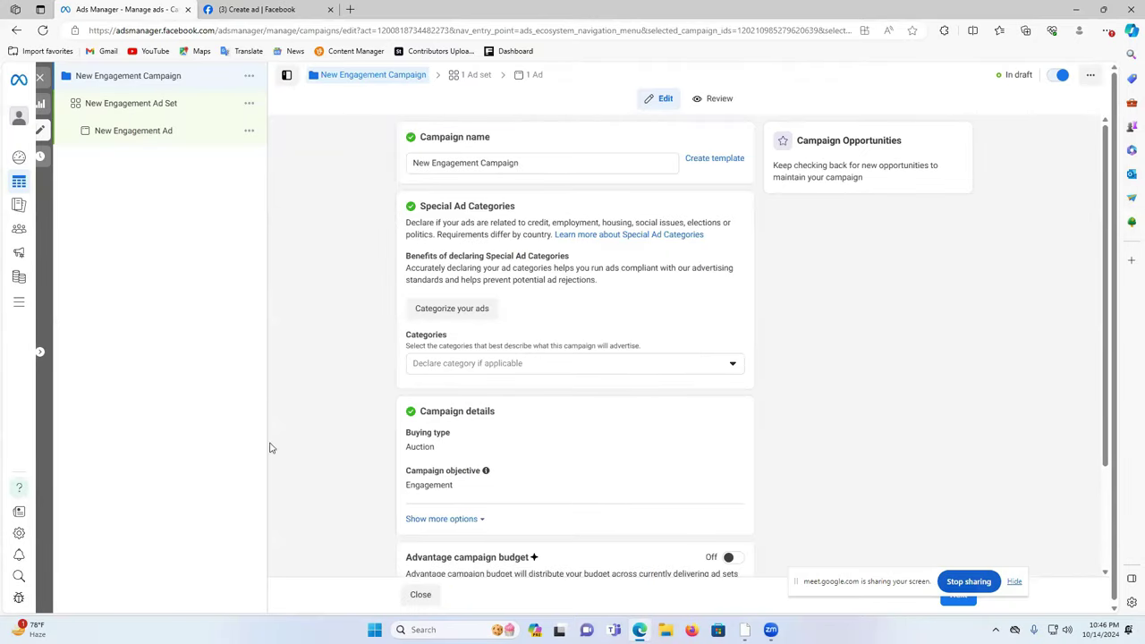
# - Rename the new engagement campaign as "new life ads"
pyautogui.scroll(-3, 446, 484)
pyautogui.scroll(3, 537, 468)
pyautogui.click(437, 162)
pyautogui.moveTo(419, 137); pyautogui.dragTo(499, 138)
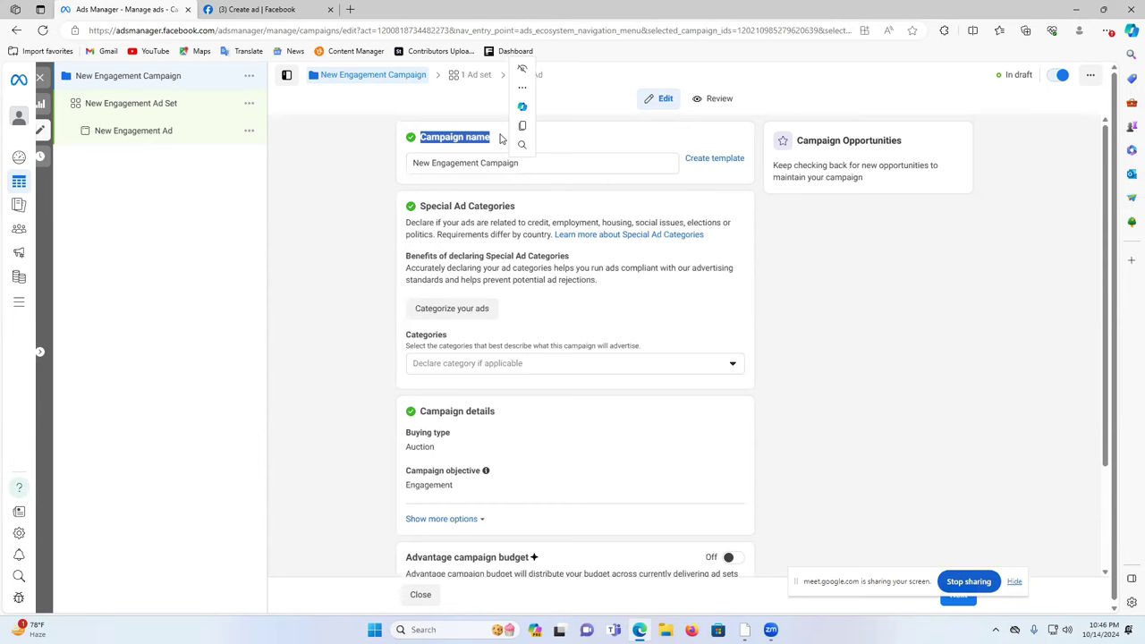
pyautogui.doubleClick(418, 162)
pyautogui.doubleClick(450, 163)
pyautogui.click(447, 163)
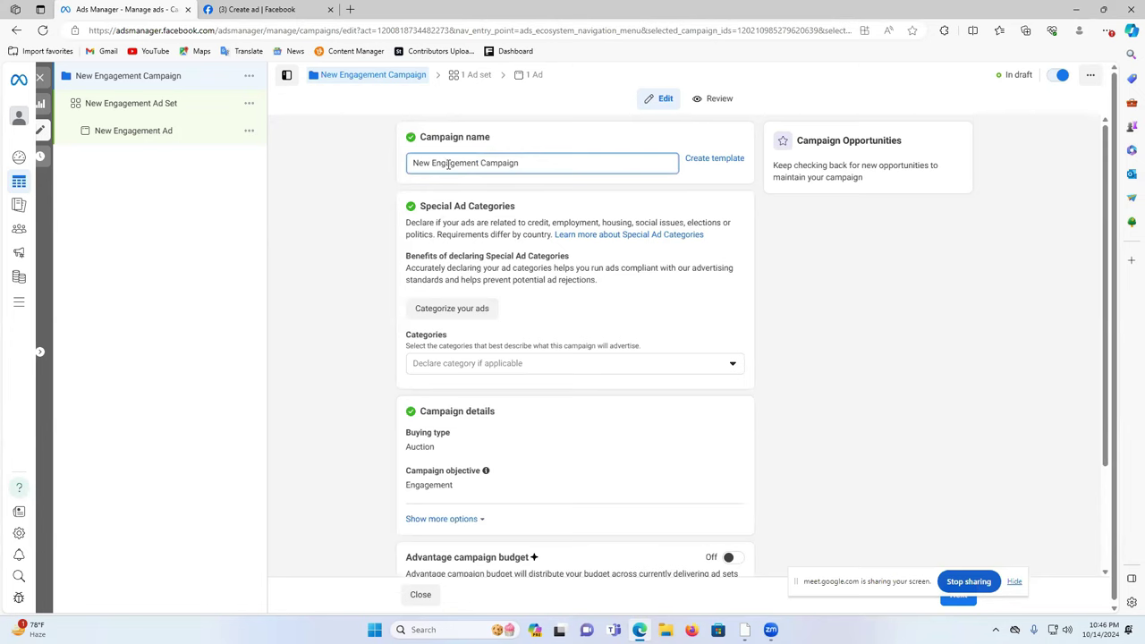
pyautogui.moveTo(543, 161); pyautogui.dragTo(275, 170)
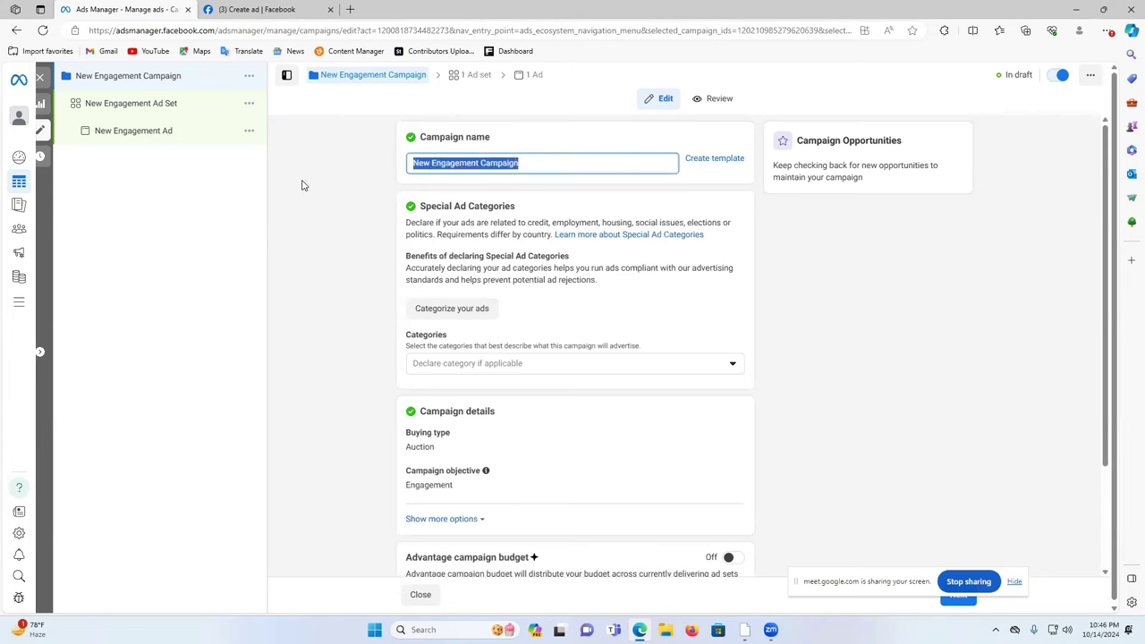
pyautogui.write('new l')
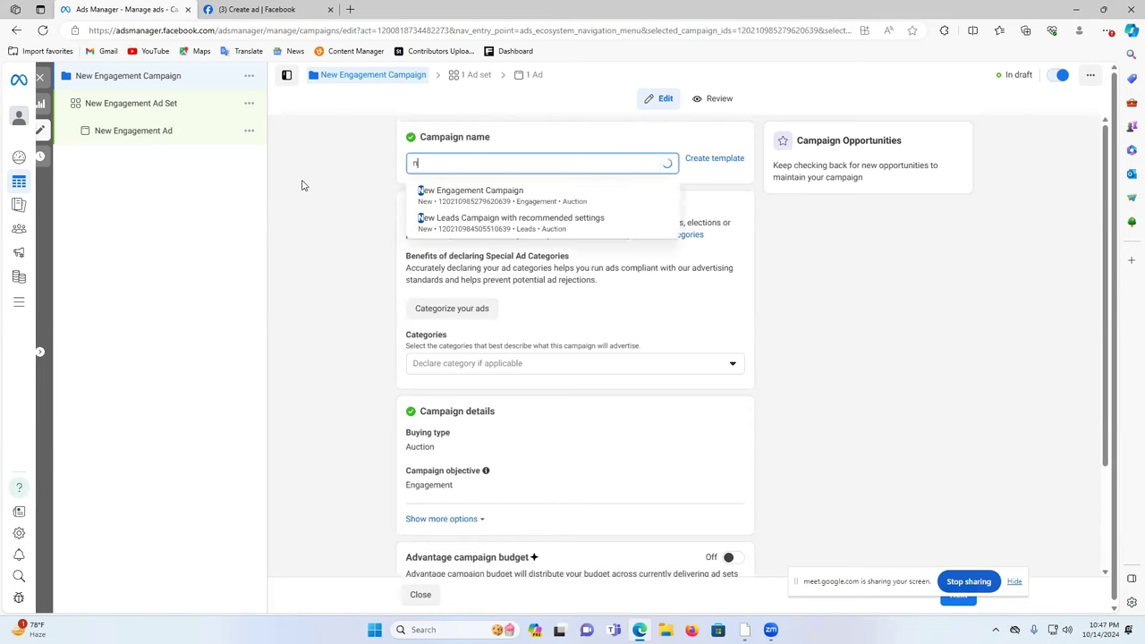
pyautogui.write('ife ads')
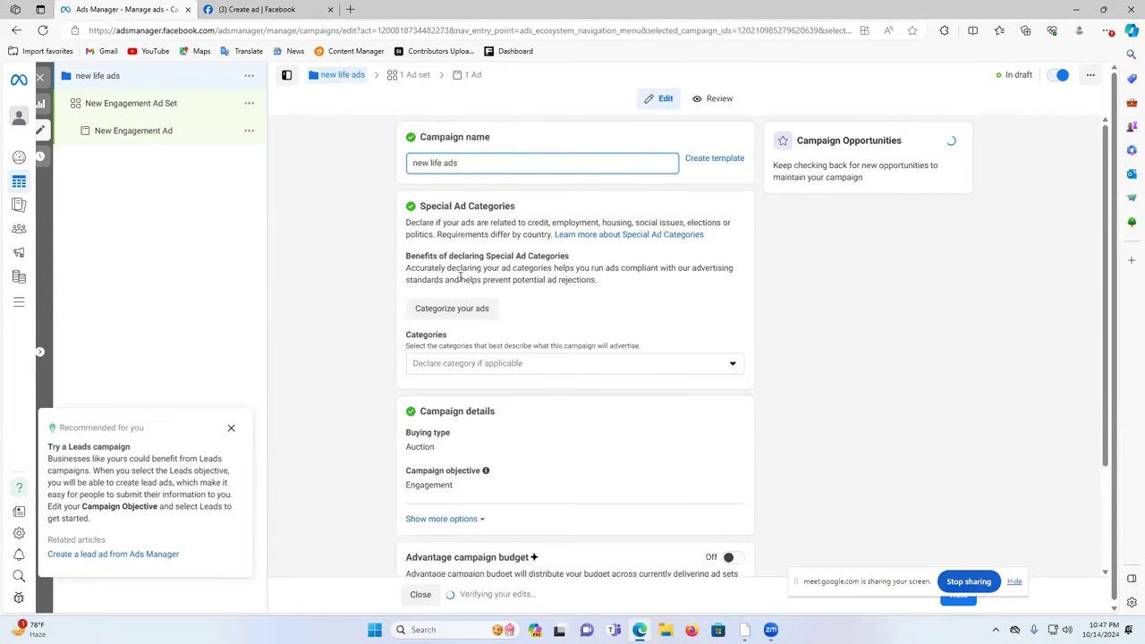
# - Review the special ad category options without declaring one, and dismiss the help tip and the Leads campaign recommendation
pyautogui.scroll(-2, 465, 259)
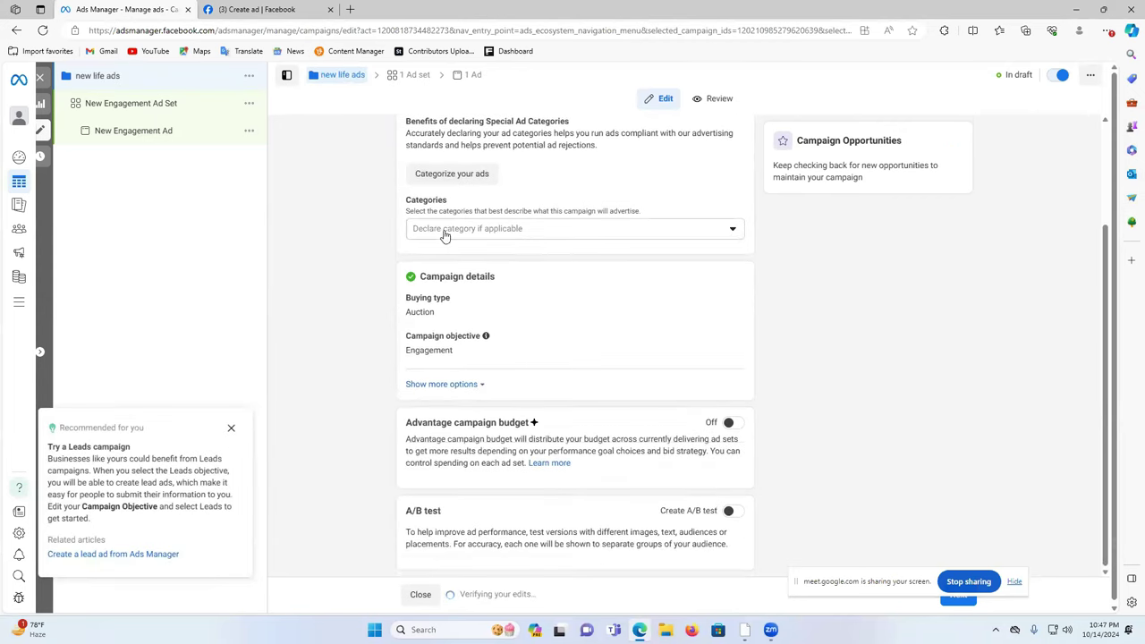
pyautogui.click(503, 228)
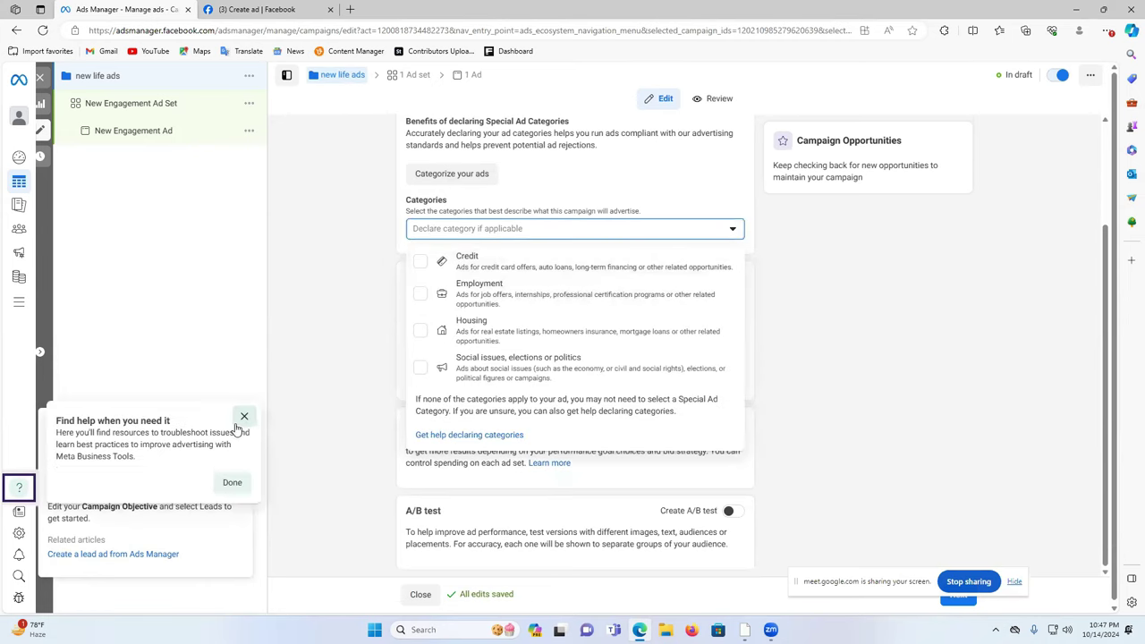
pyautogui.click(241, 418)
pyautogui.click(471, 232)
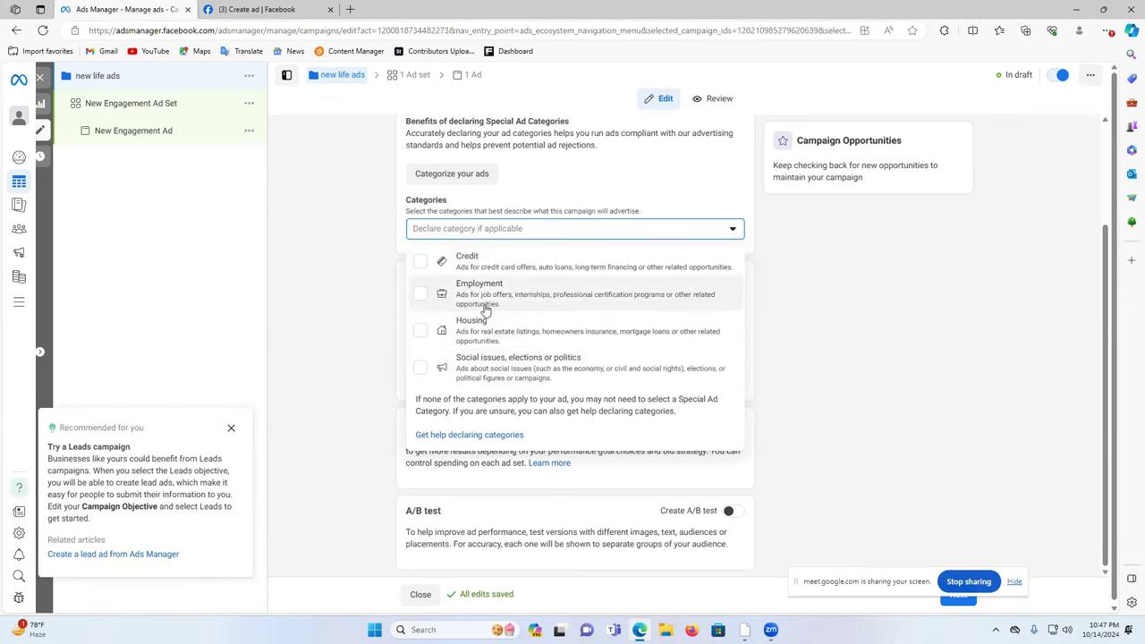
pyautogui.click(380, 211)
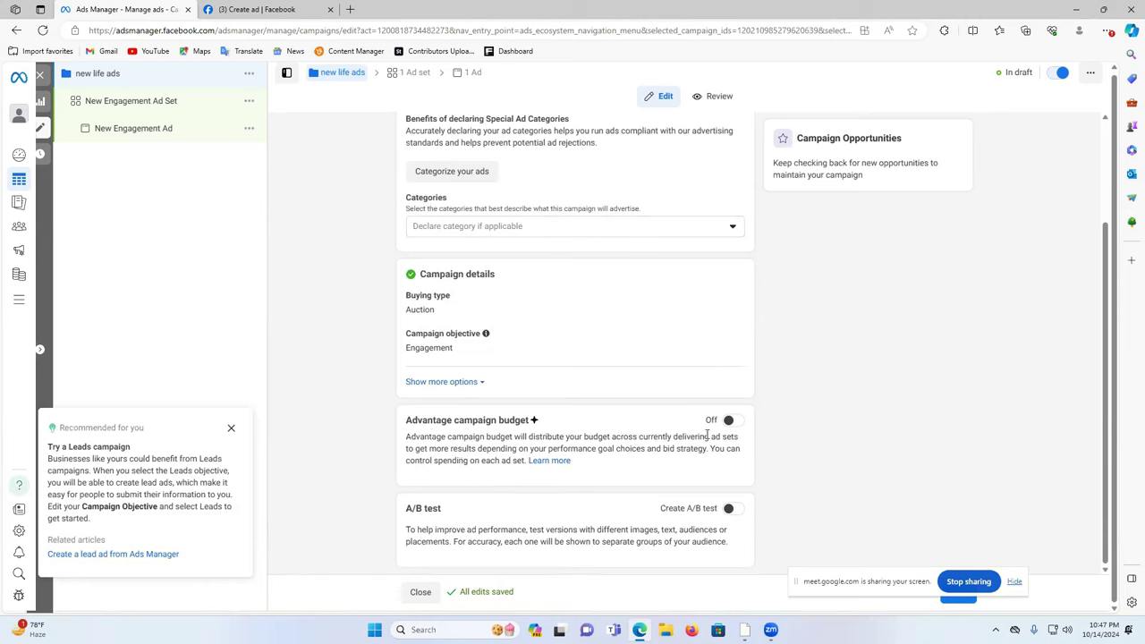
pyautogui.click(231, 428)
# - Continue to the ad set level and rename the ad set as "New new life Ad Set"
pyautogui.click(885, 583)
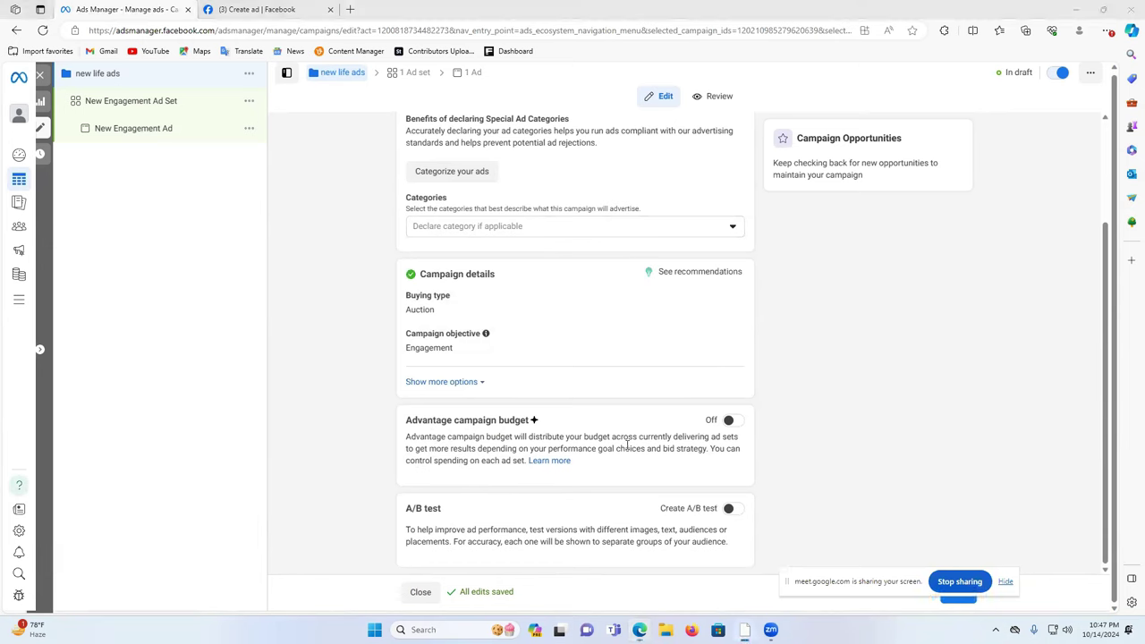
pyautogui.click(967, 599)
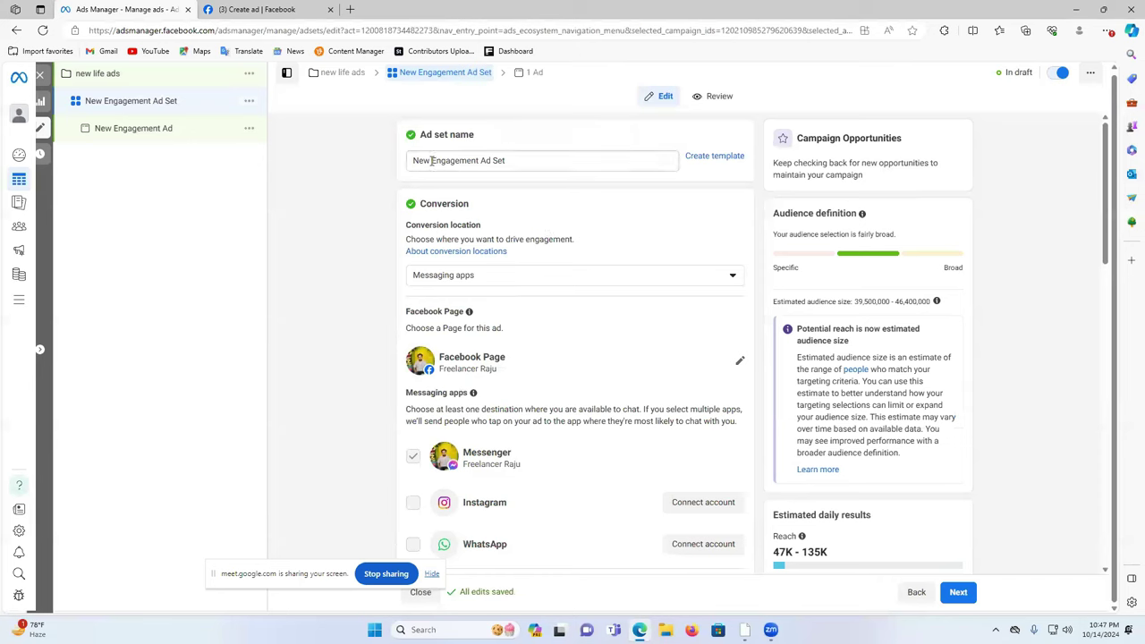
pyautogui.moveTo(430, 160); pyautogui.dragTo(480, 160)
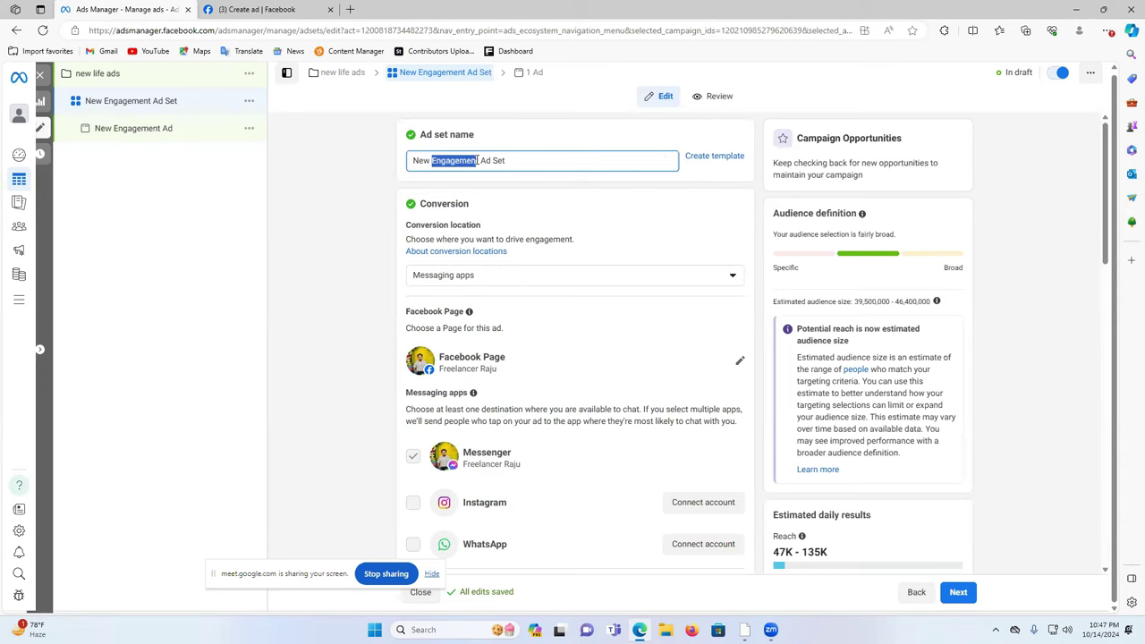
pyautogui.write('new')
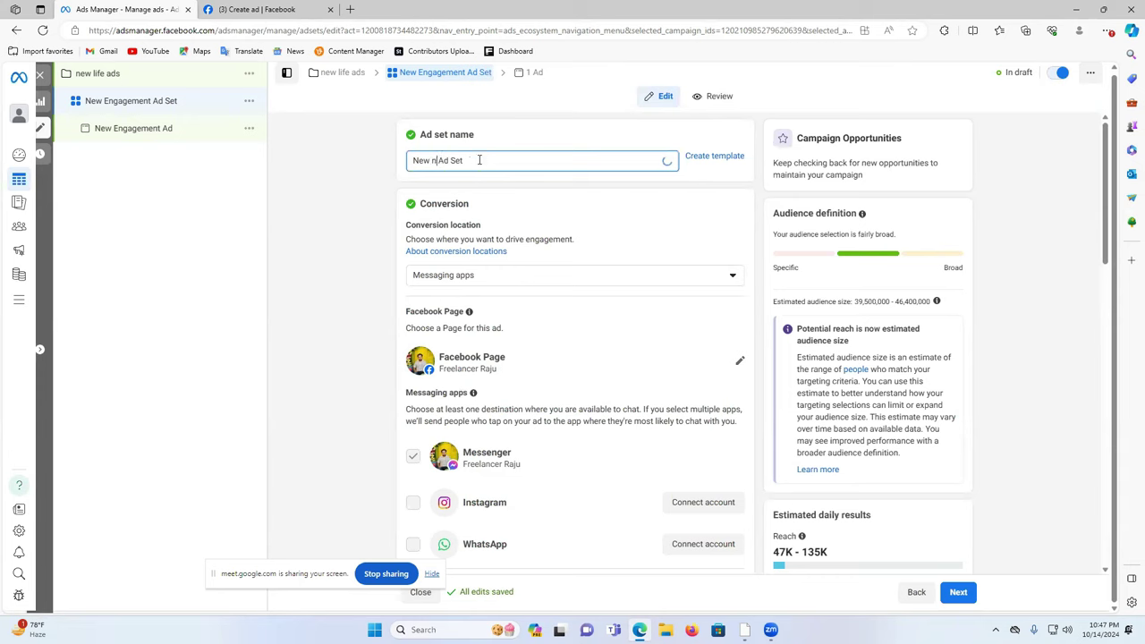
pyautogui.write(' life')
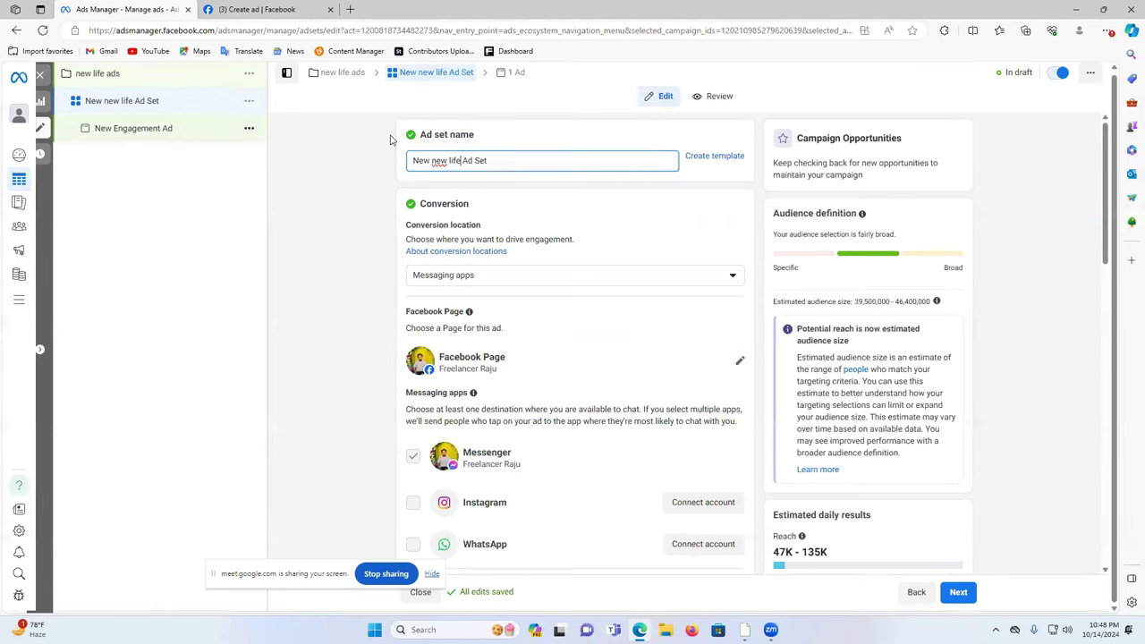
# - Review the ad set's daily budget and schedule settings without changing them
pyautogui.scroll(-4, 501, 295)
pyautogui.scroll(-3, 514, 324)
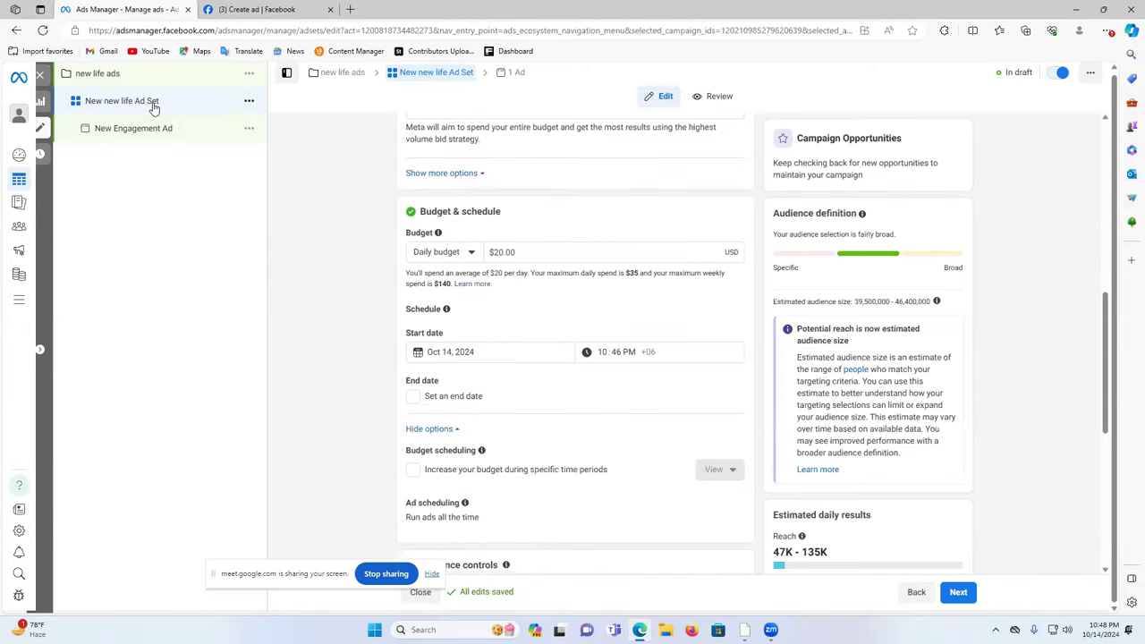
pyautogui.doubleClick(505, 251)
pyautogui.scroll(2, 510, 340)
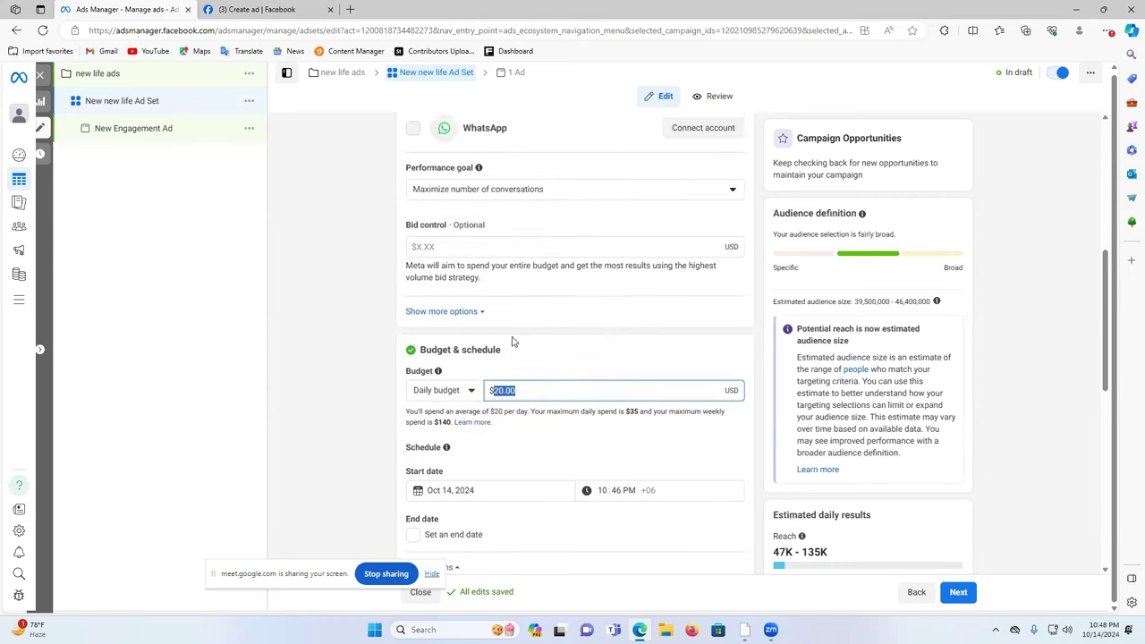
pyautogui.scroll(-2, 517, 341)
pyautogui.scroll(1, 519, 425)
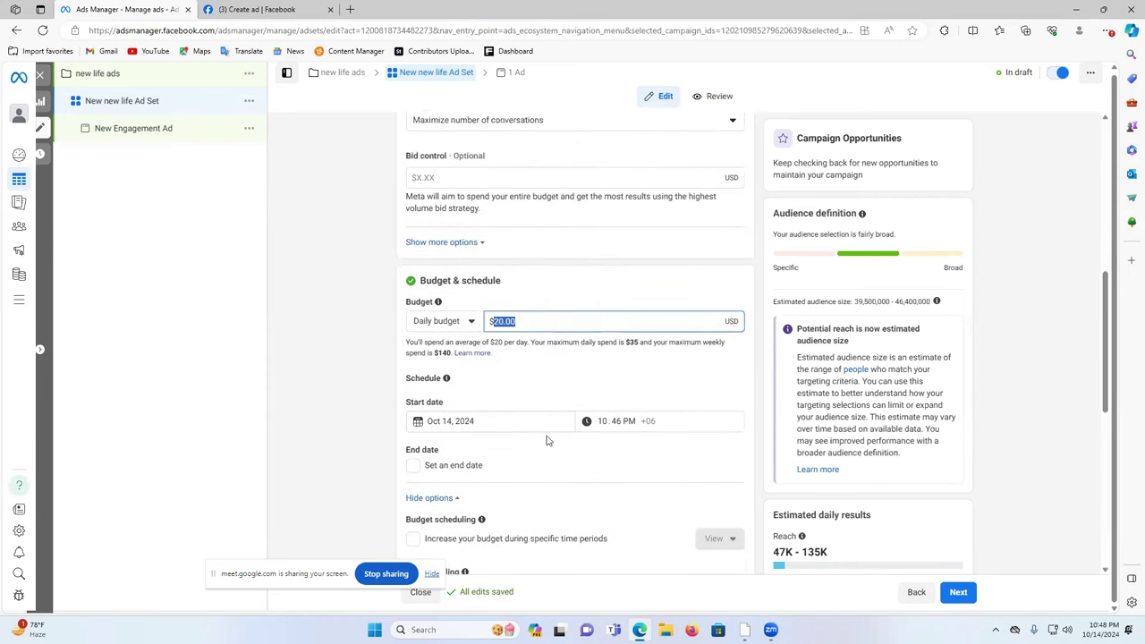
pyautogui.scroll(7, 564, 411)
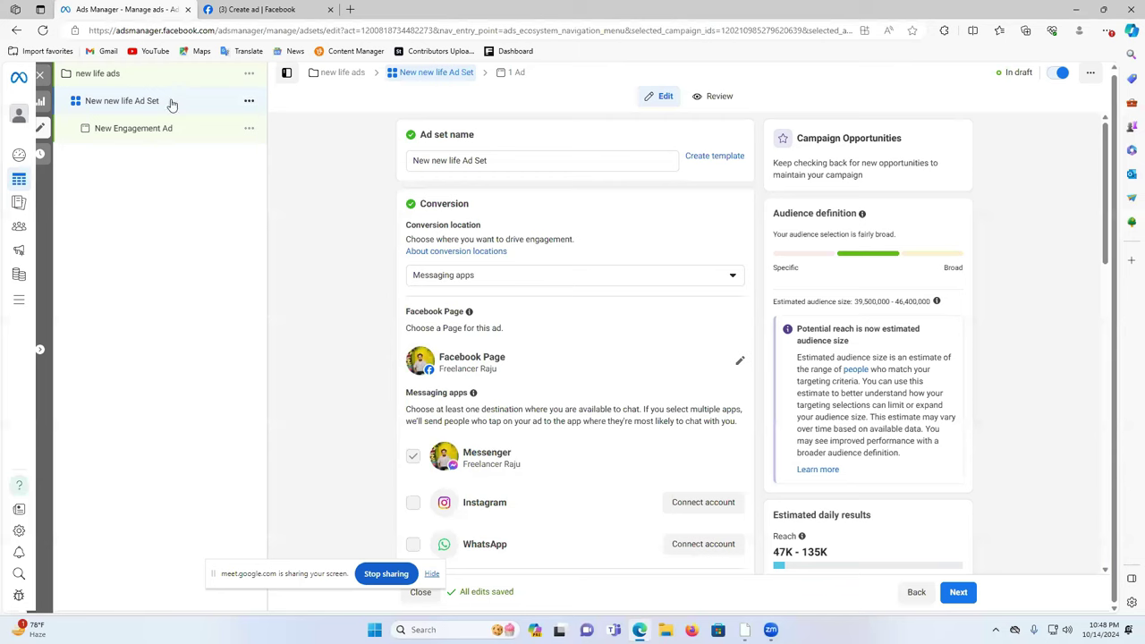
# - Set the ad set's conversion location to Facebook Page
pyautogui.click(487, 158)
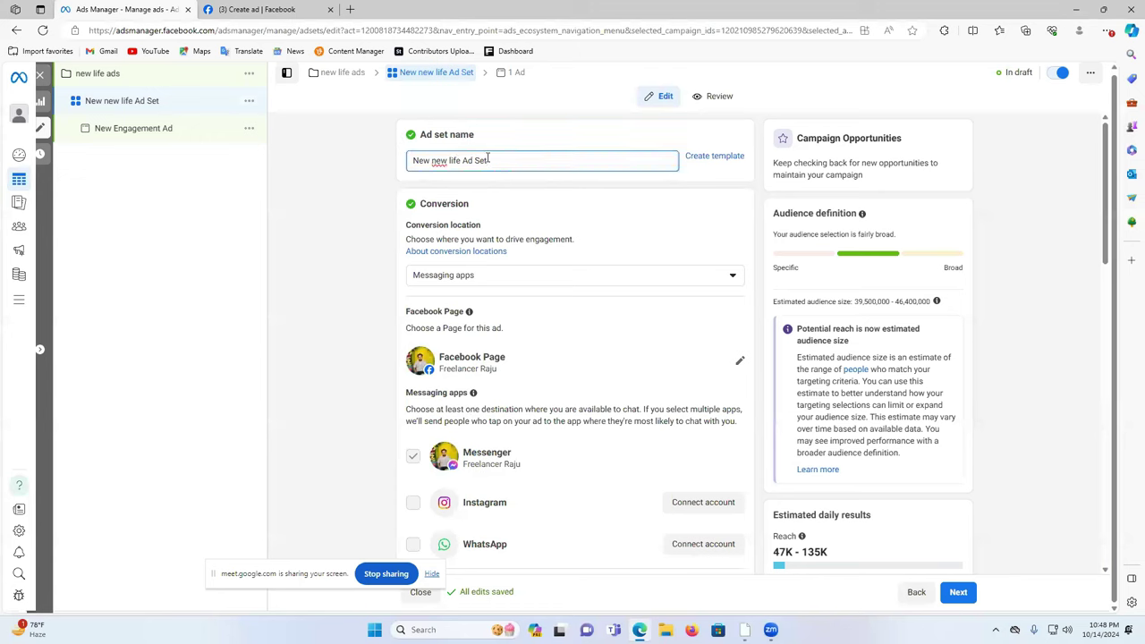
pyautogui.click(499, 279)
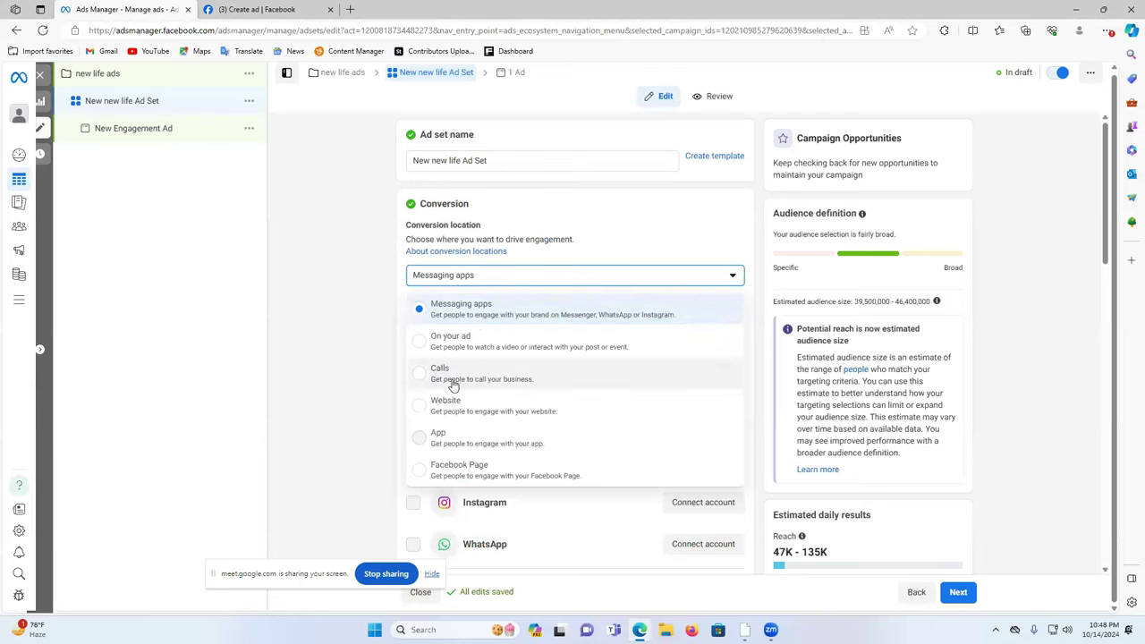
pyautogui.click(488, 468)
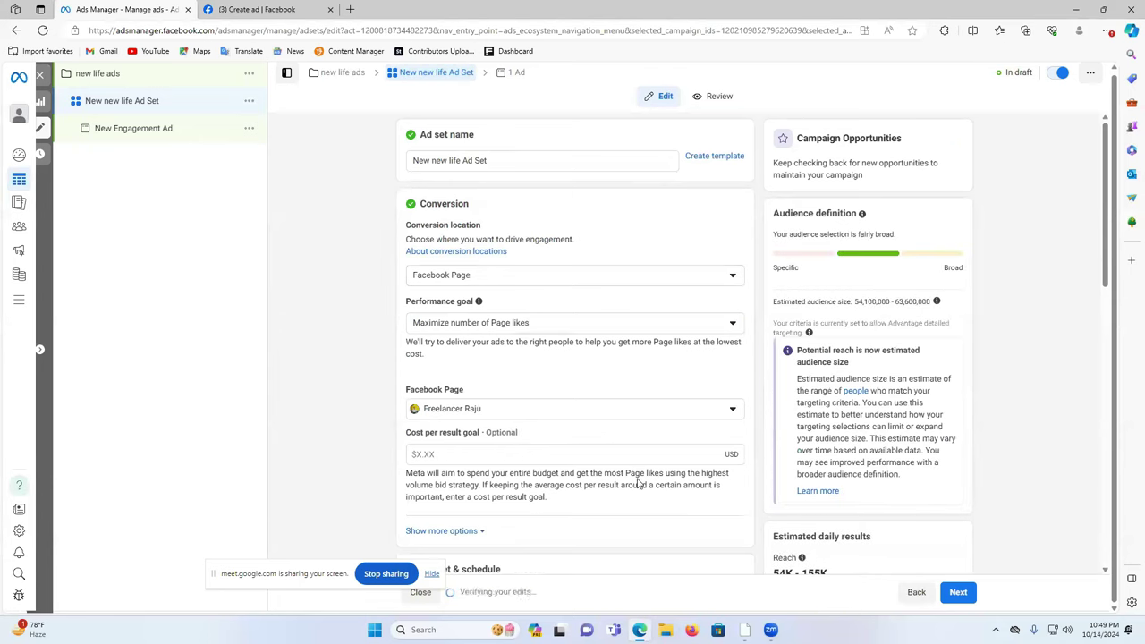
# - Review the ad set's performance goal and Facebook Page choices without changing them
pyautogui.click(512, 329)
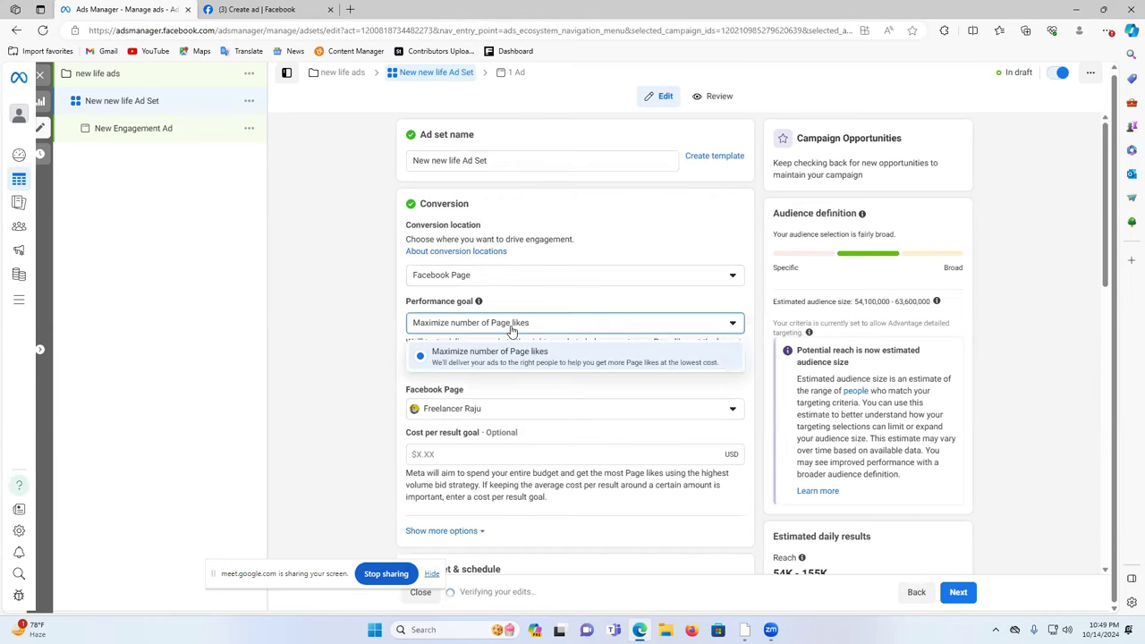
pyautogui.click(365, 328)
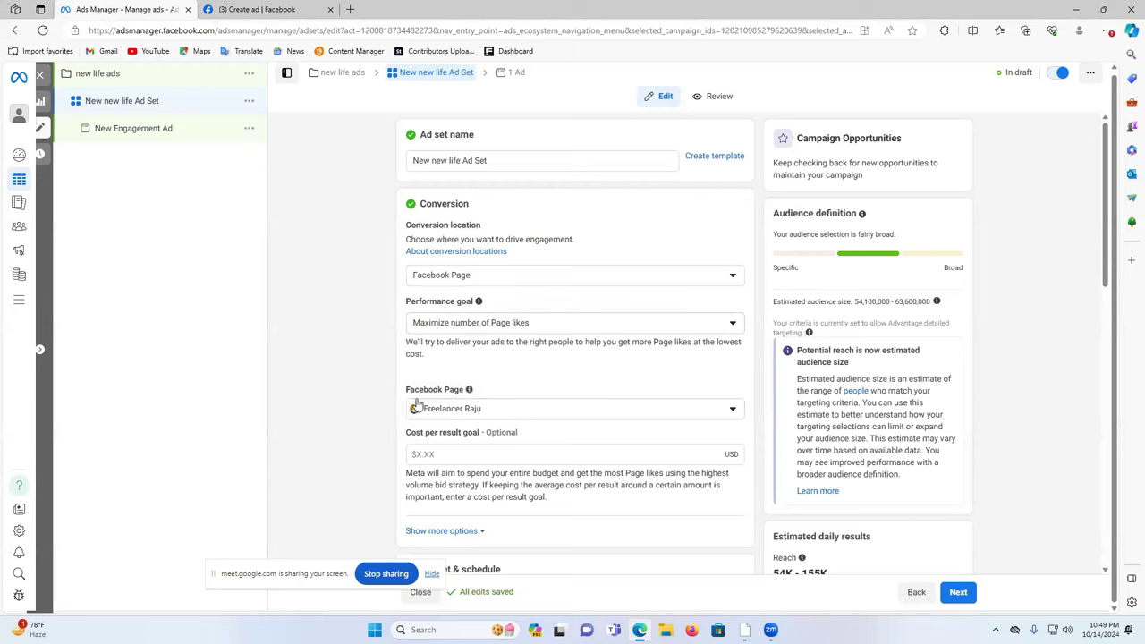
pyautogui.click(447, 411)
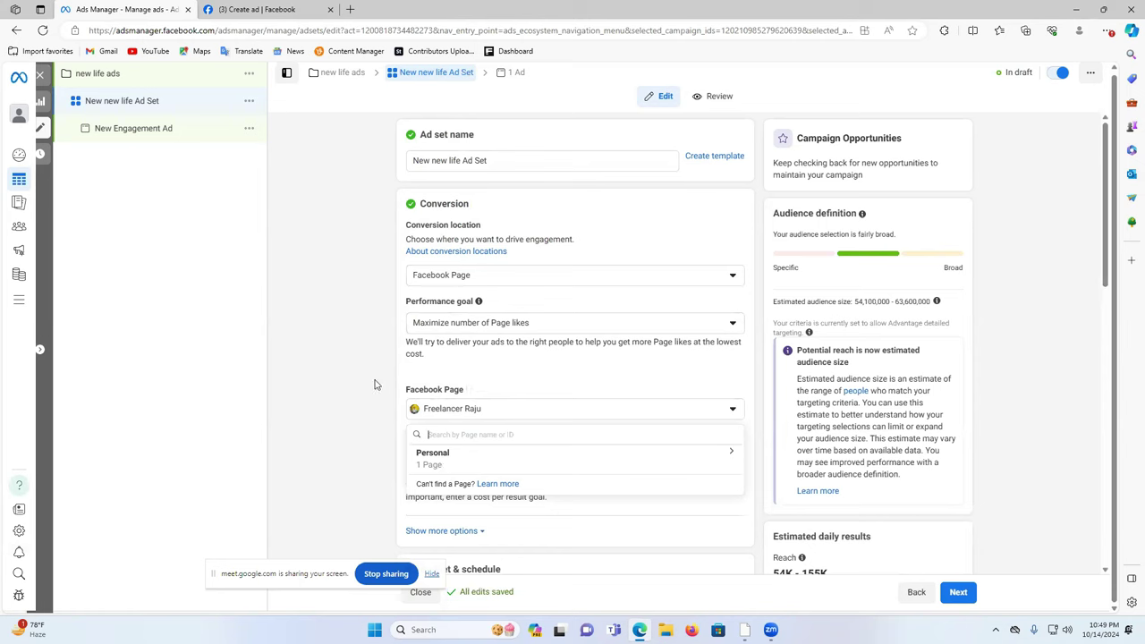
pyautogui.click(519, 472)
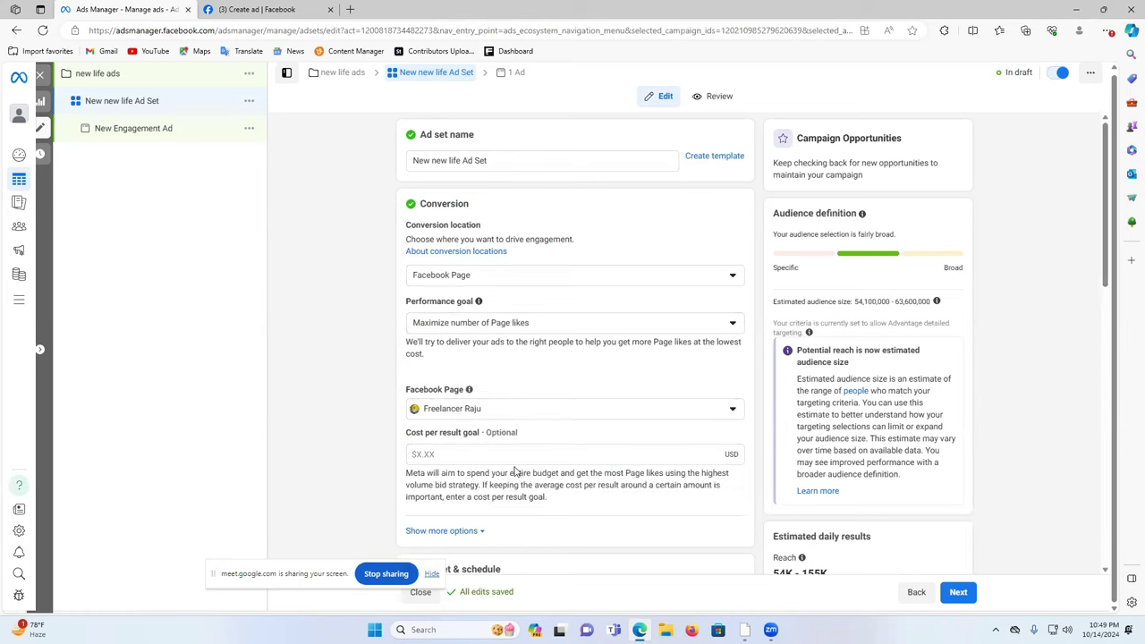
# - Set the ad set's daily budget to $5.00
pyautogui.scroll(-1, 540, 475)
pyautogui.scroll(-1, 538, 474)
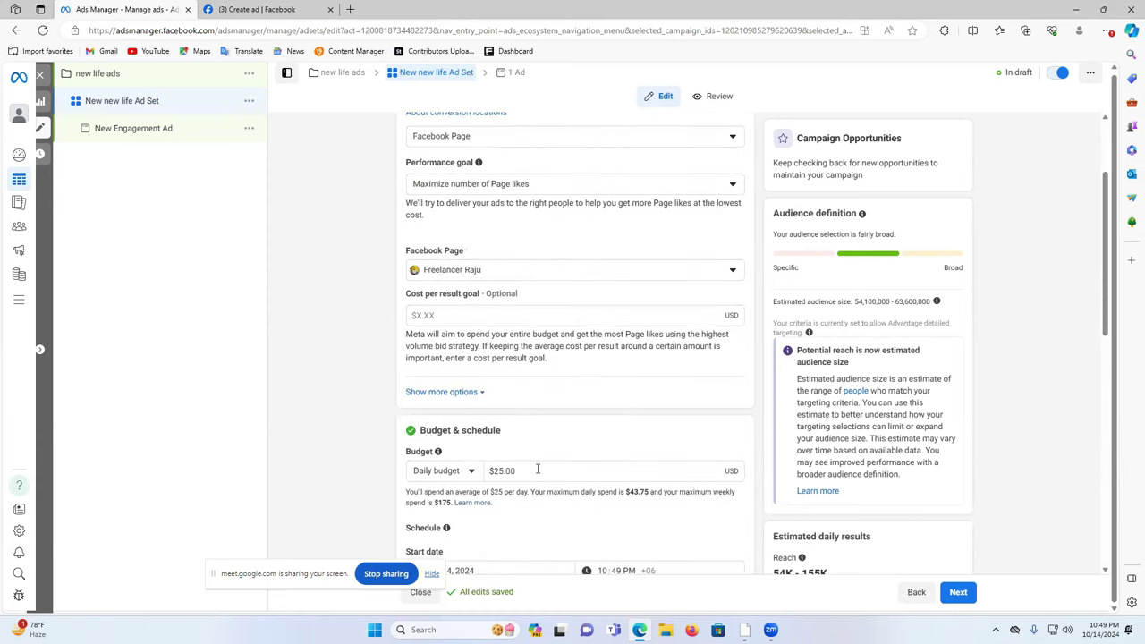
pyautogui.scroll(-1, 537, 469)
pyautogui.click(527, 402)
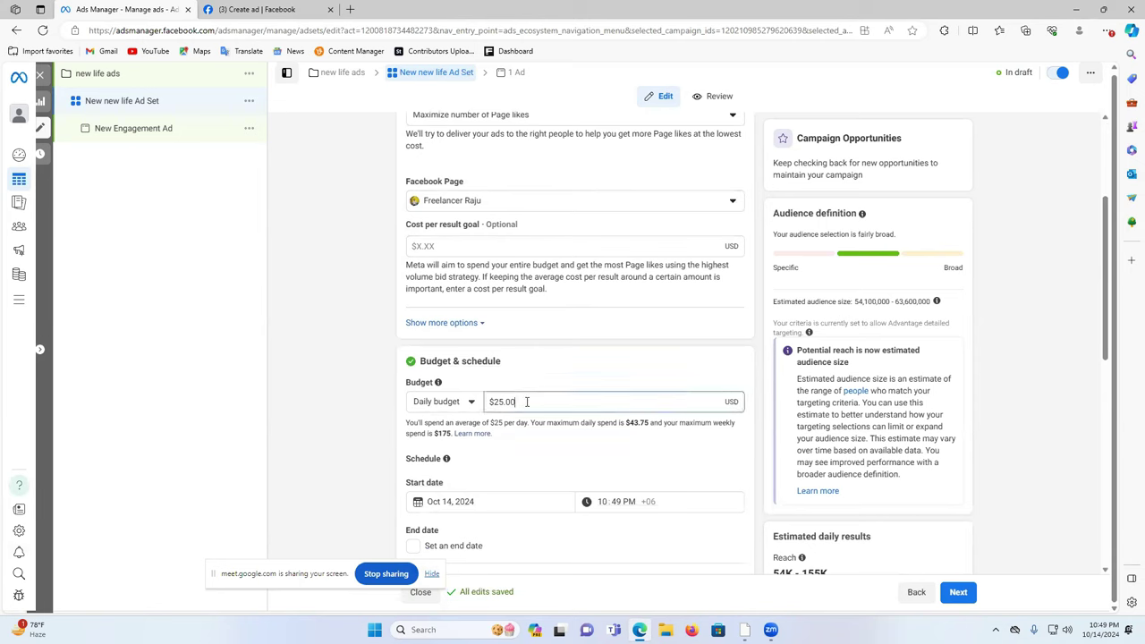
pyautogui.hotkey('ctrl', 'a')
pyautogui.click(502, 402)
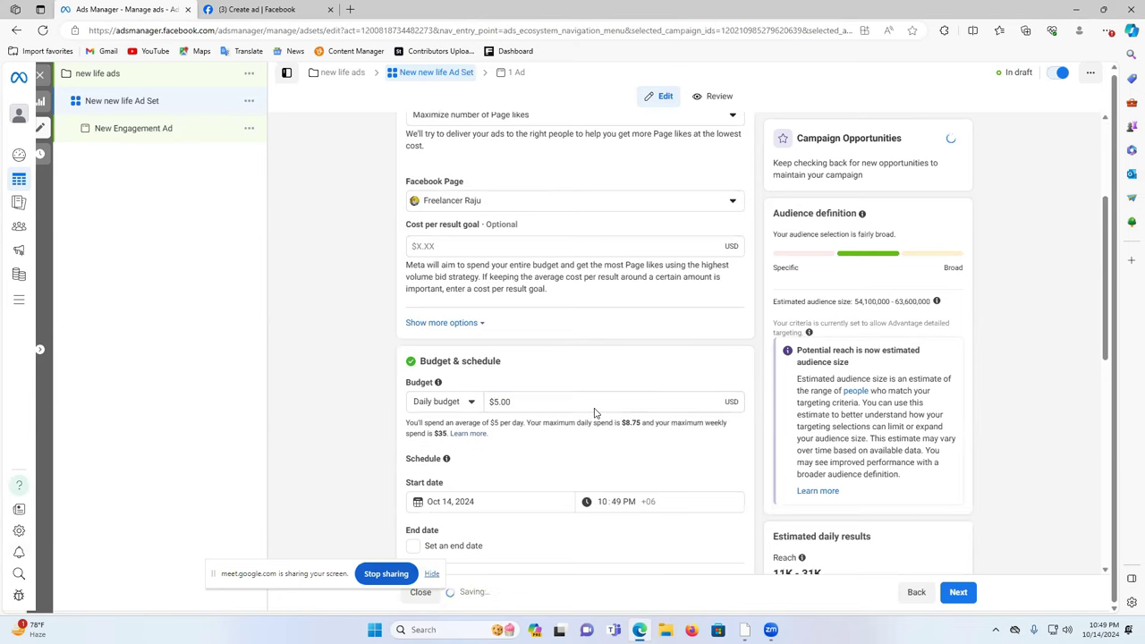
# - Examine the ad set's estimated daily results for reach and Page likes
pyautogui.scroll(-2, 575, 399)
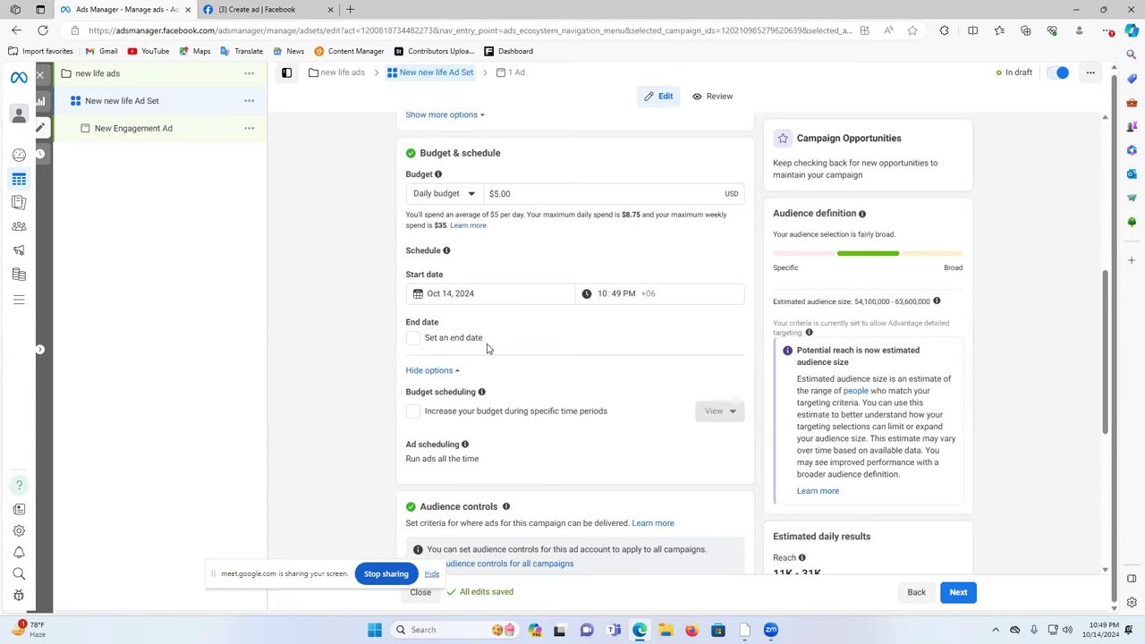
pyautogui.scroll(-5, 767, 320)
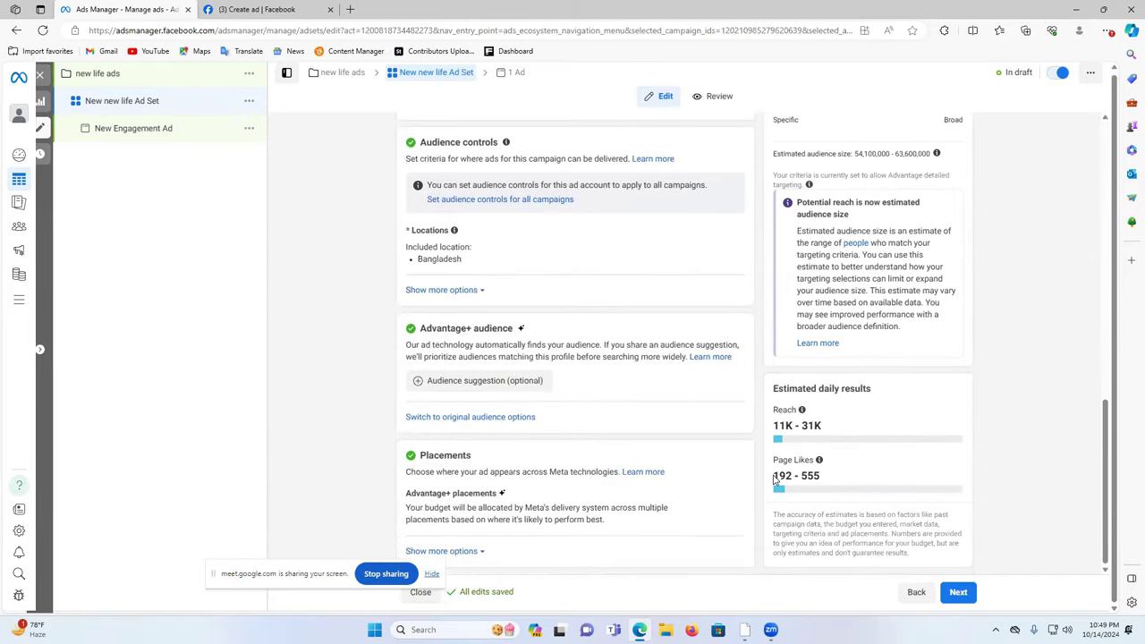
pyautogui.moveTo(780, 475); pyautogui.dragTo(820, 483)
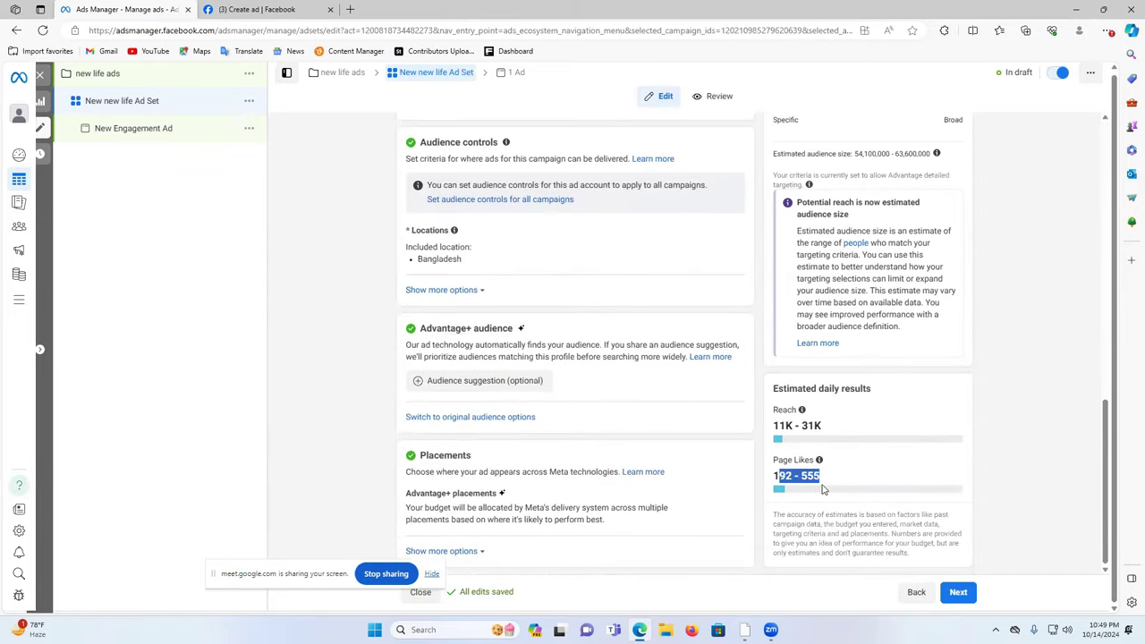
pyautogui.click(786, 427)
pyautogui.tripleClick(817, 427)
pyautogui.click(942, 421)
# - Turn on the ad set's end date, view its calendar, and turn the end date off again
pyautogui.scroll(4, 549, 361)
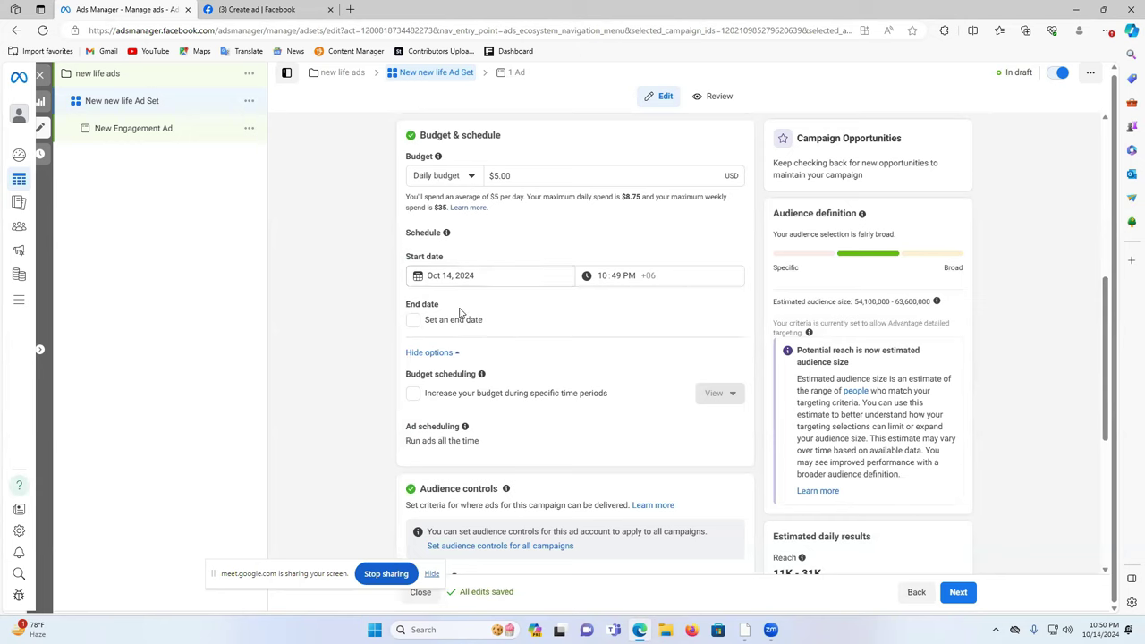
pyautogui.click(412, 320)
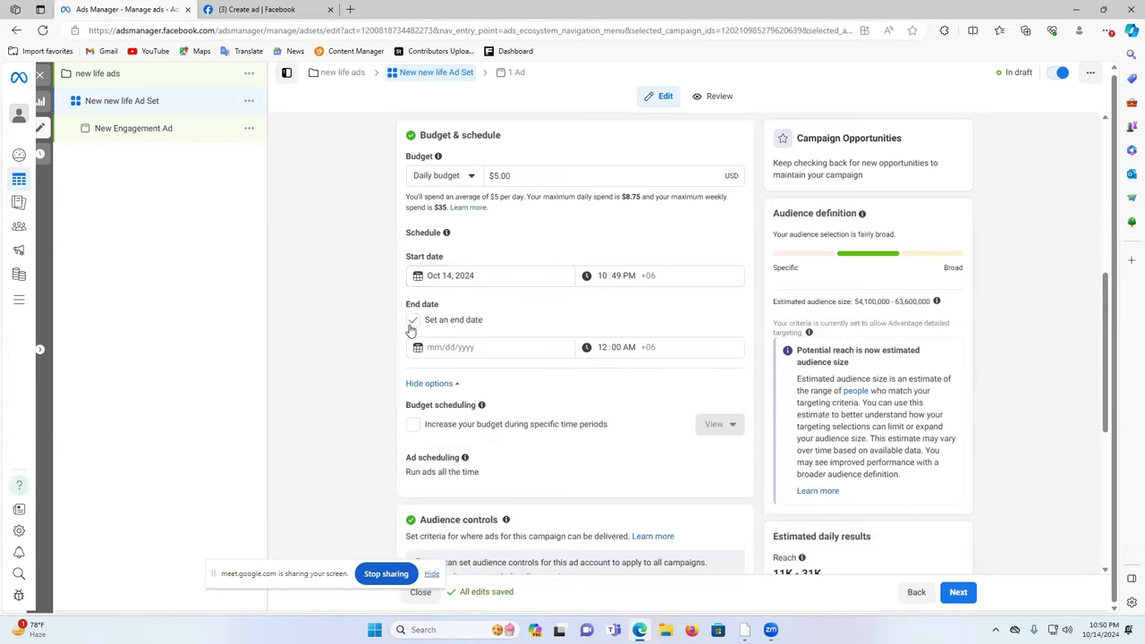
pyautogui.click(483, 350)
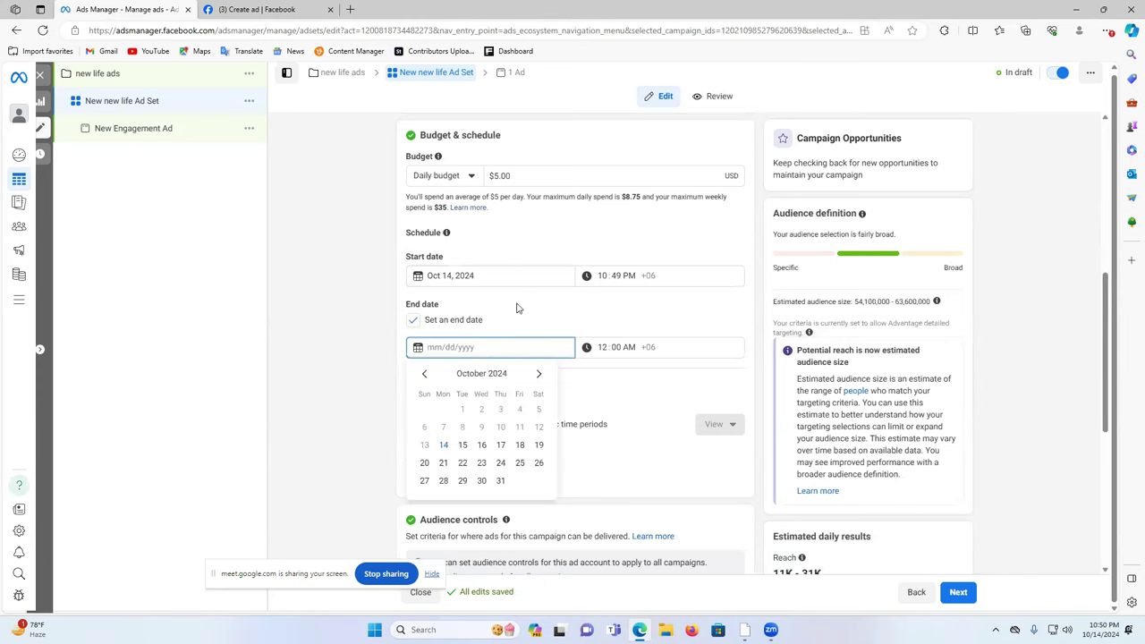
pyautogui.click(414, 321)
# - Edit the audience locations and include the city Dhaka, Dhaka Division, Bangladesh
pyautogui.scroll(-1, 437, 336)
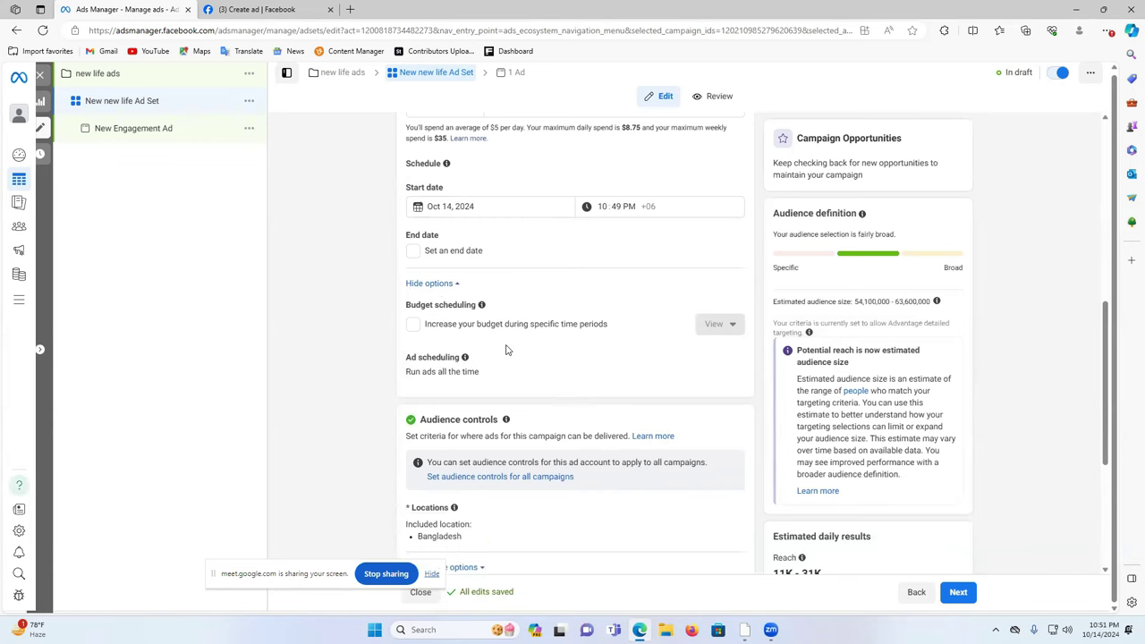
pyautogui.scroll(-1, 505, 350)
pyautogui.scroll(-1, 505, 332)
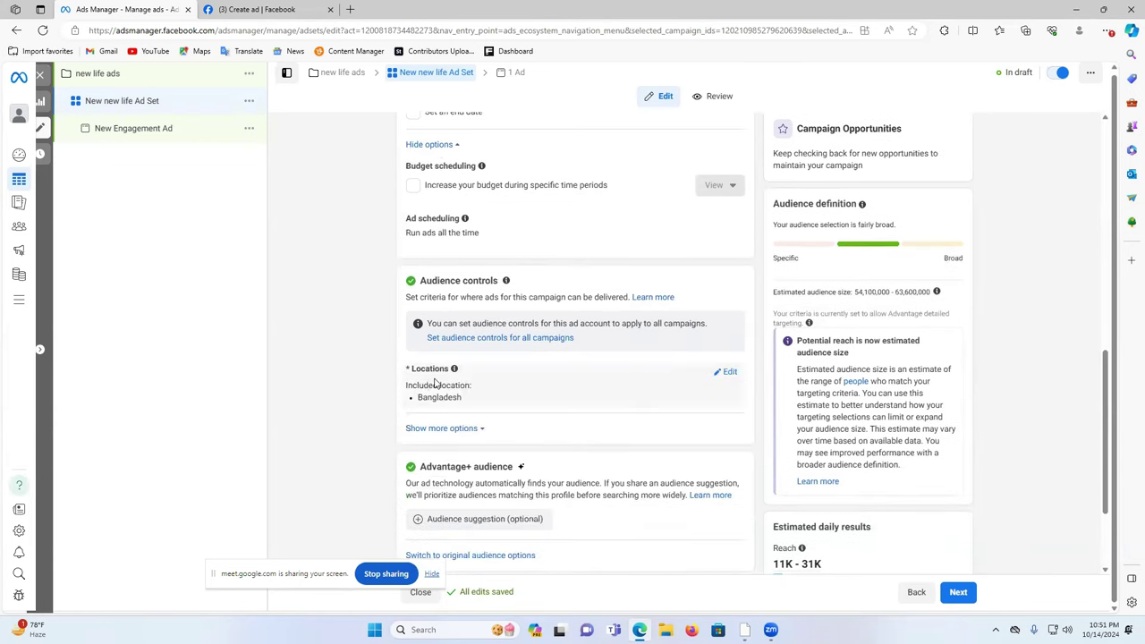
pyautogui.click(726, 372)
pyautogui.scroll(-2, 522, 422)
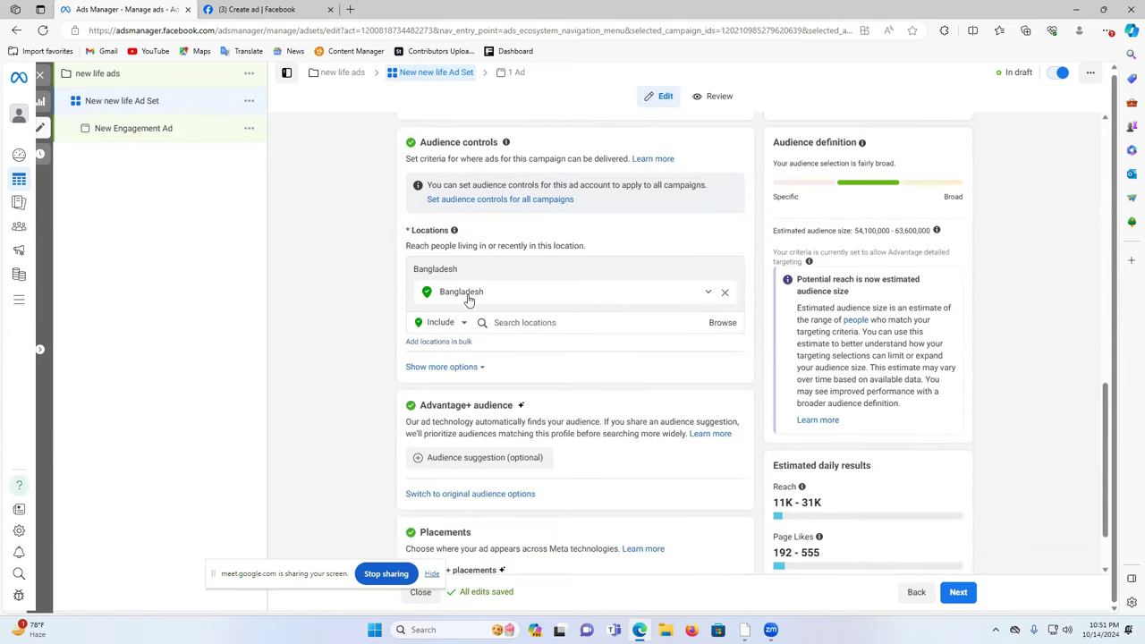
pyautogui.click(721, 329)
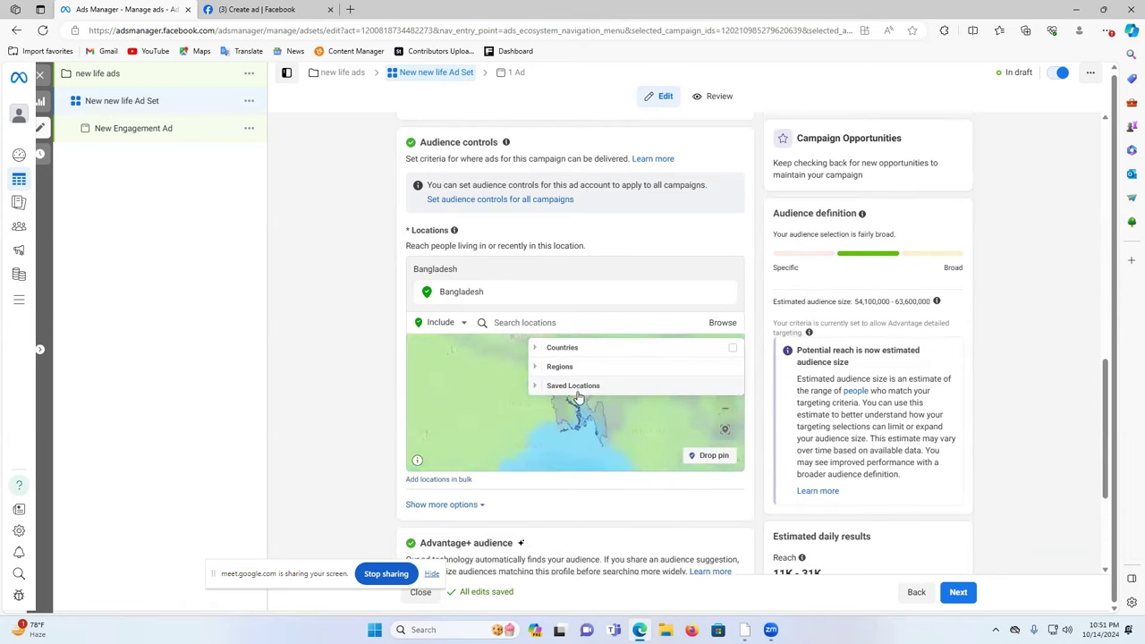
pyautogui.click(509, 323)
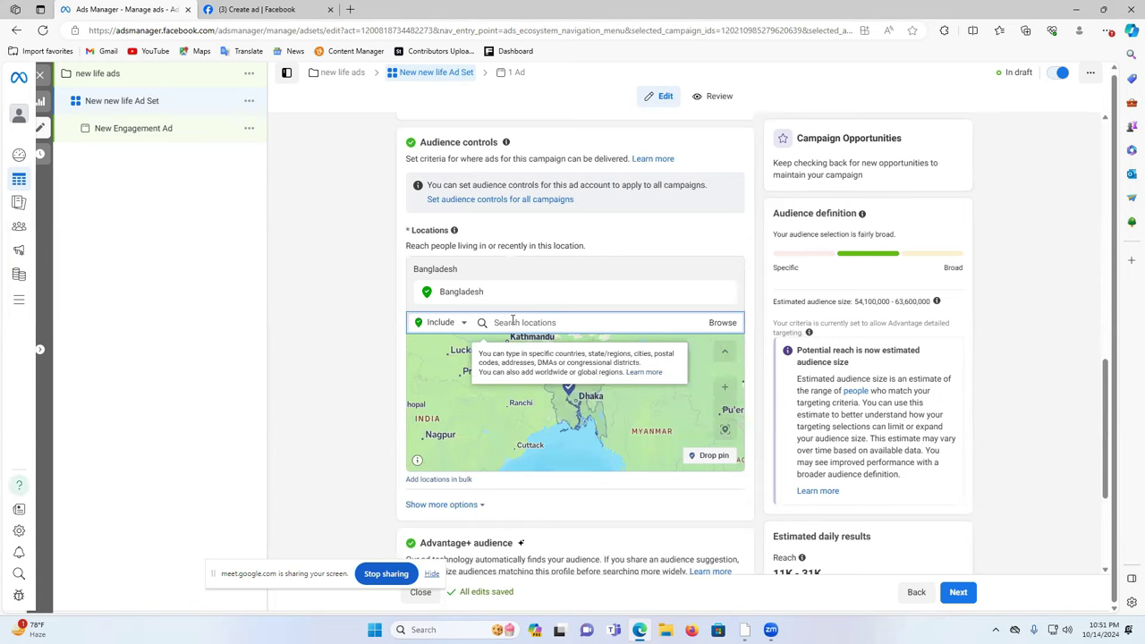
pyautogui.write('dhaka')
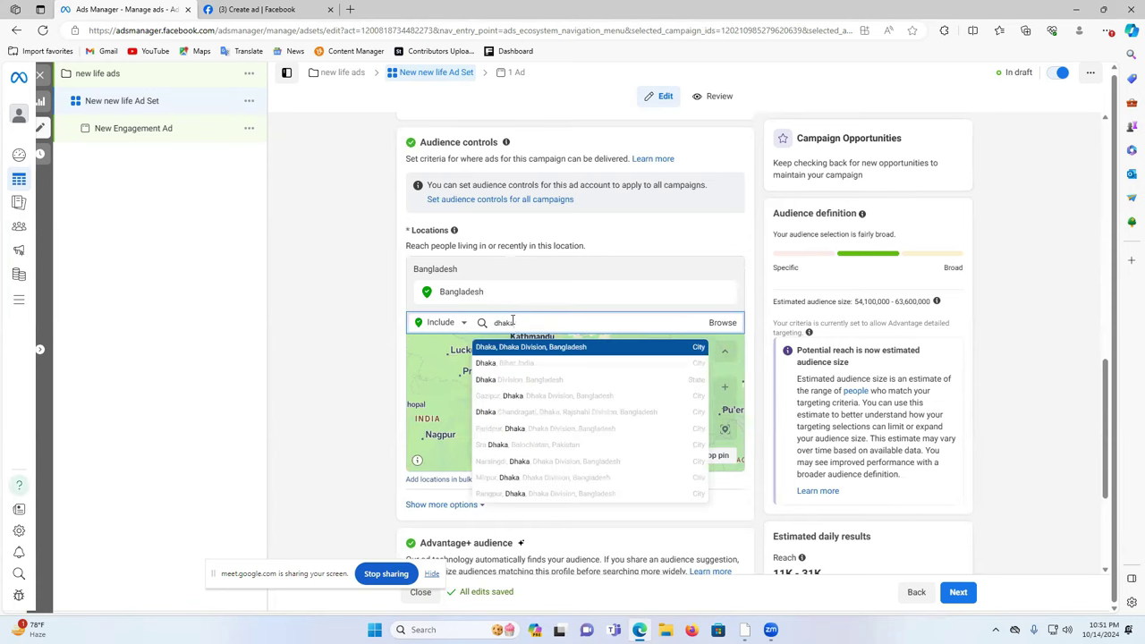
pyautogui.click(549, 348)
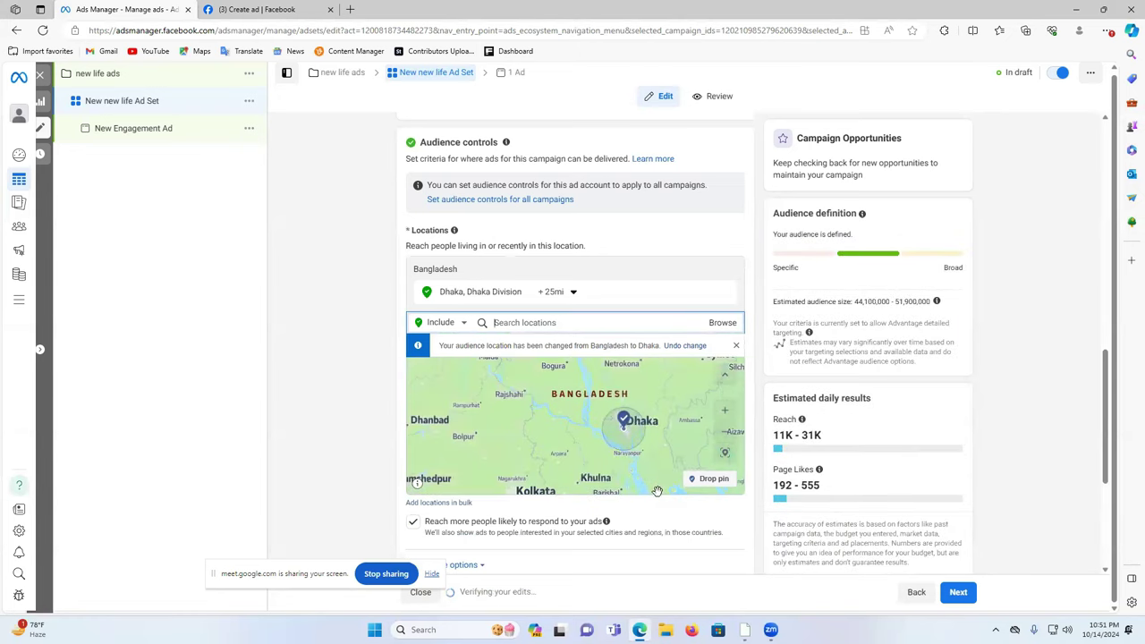
# - Set the radius around the Dhaka location to 50 miles and check the covered area on the map
pyautogui.click(545, 292)
pyautogui.moveTo(583, 372); pyautogui.dragTo(604, 372)
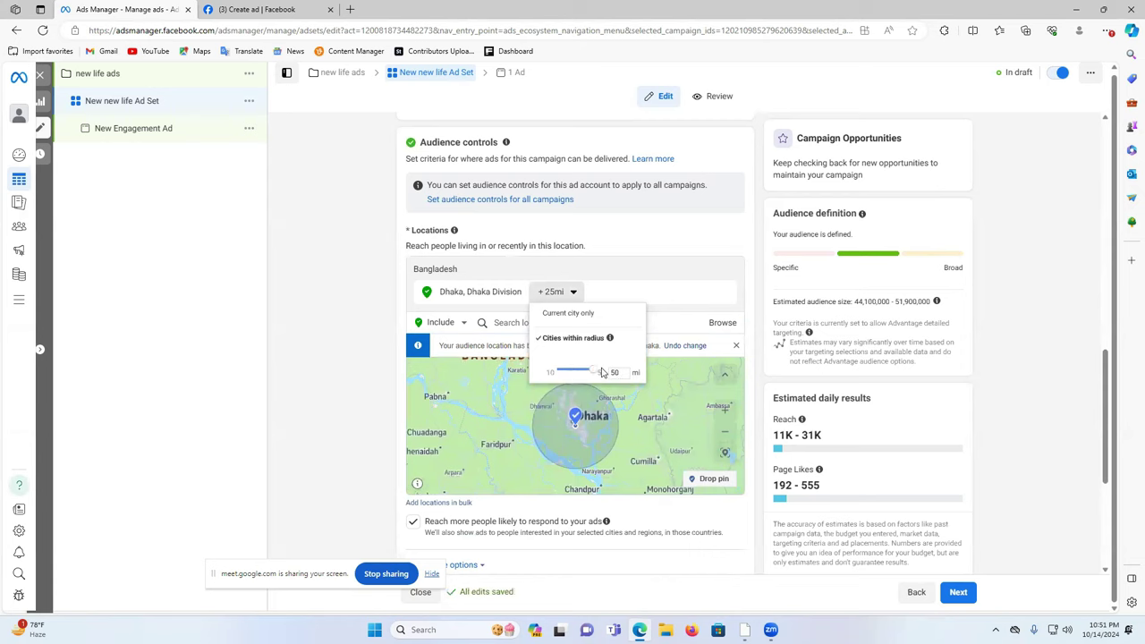
pyautogui.click(651, 421)
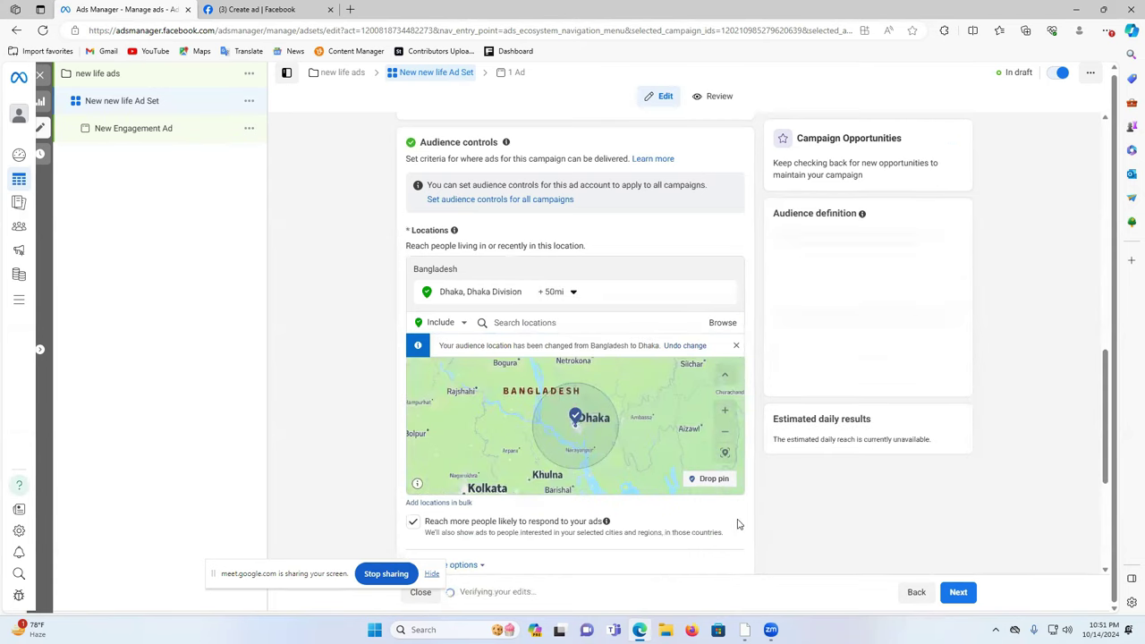
pyautogui.scroll(-2, 590, 413)
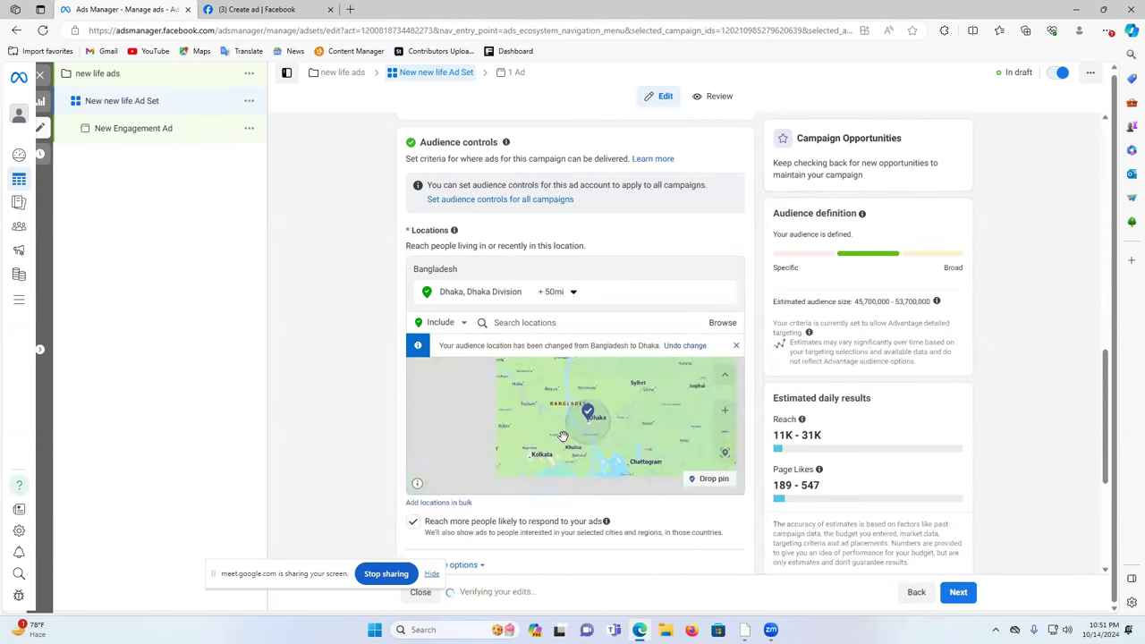
pyautogui.scroll(-2, 685, 537)
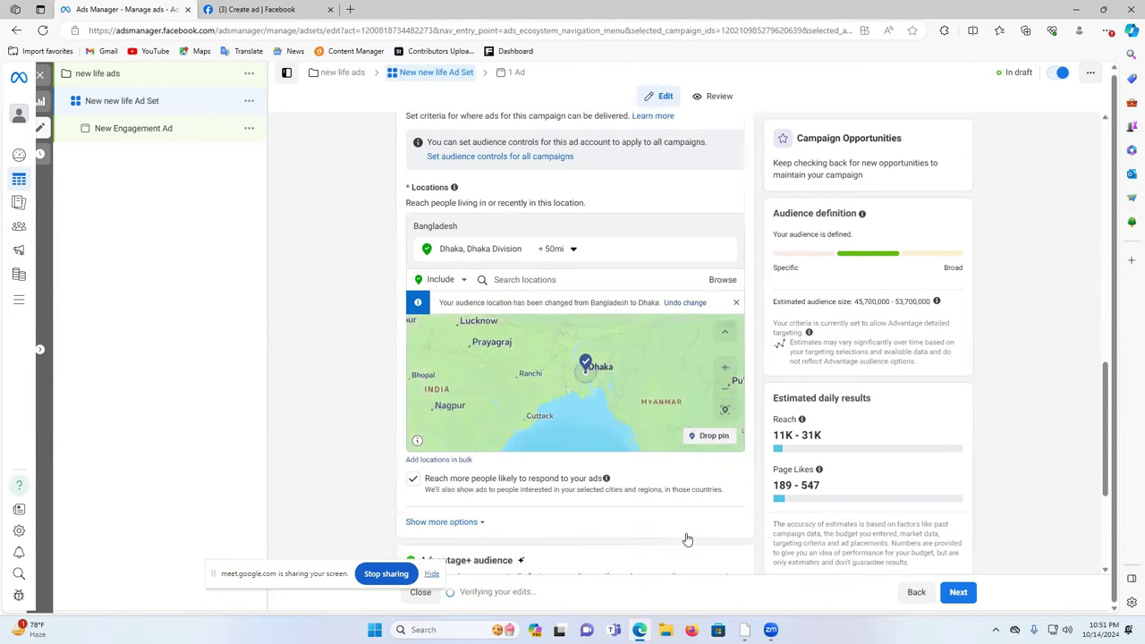
# - Add an audience suggestion under Advantage+ audience and set its maximum age to 55
pyautogui.scroll(-2, 684, 429)
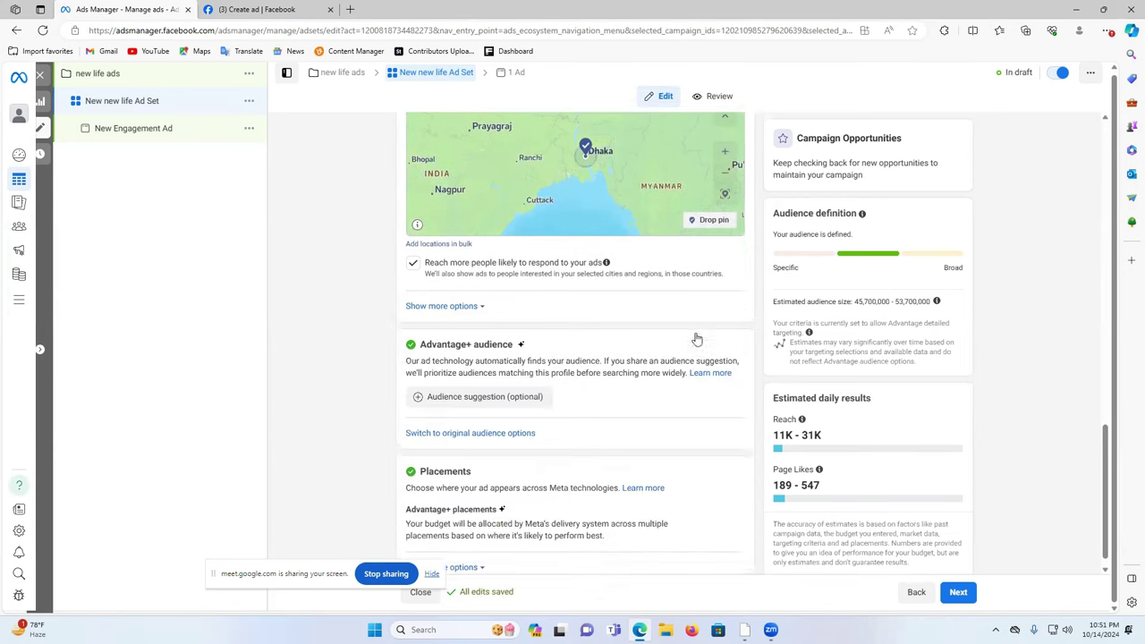
pyautogui.click(474, 384)
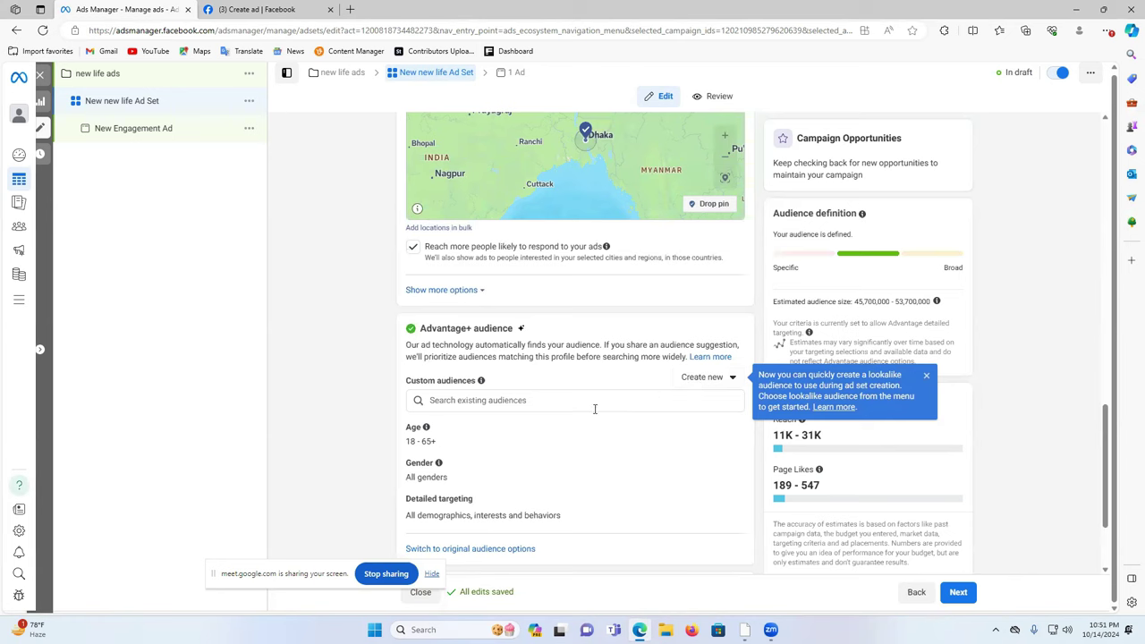
pyautogui.scroll(-1, 532, 481)
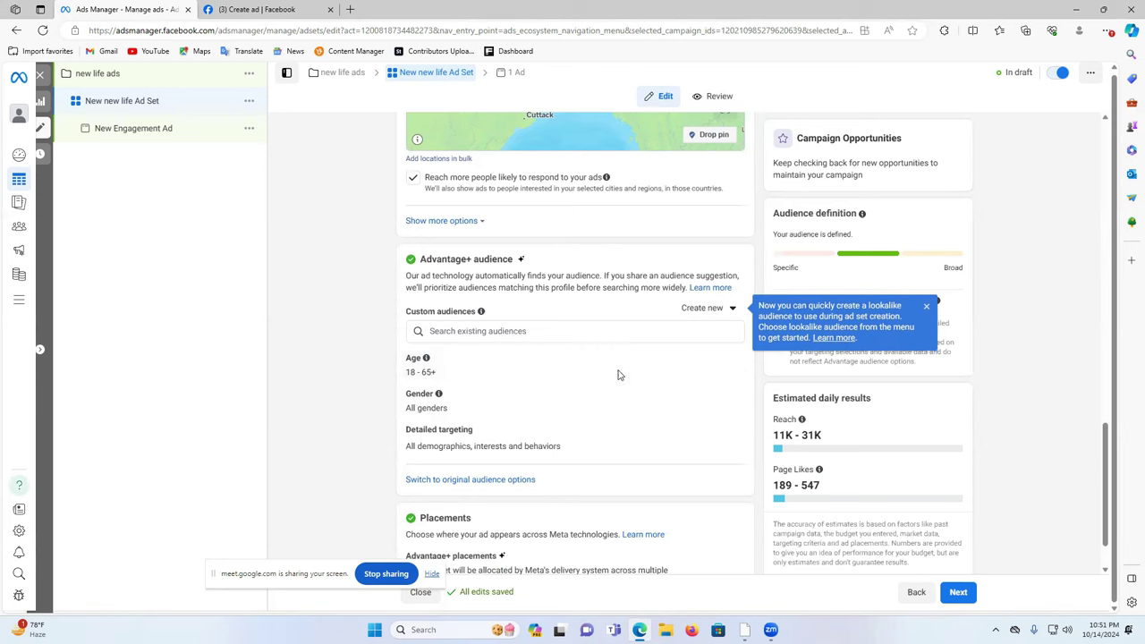
pyautogui.click(726, 360)
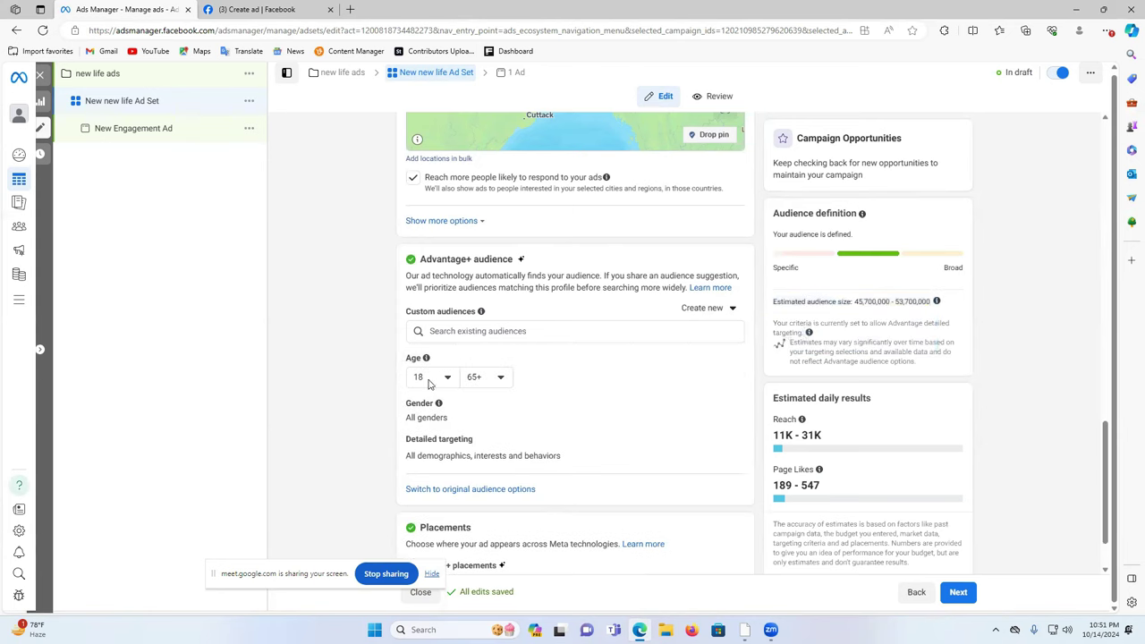
pyautogui.click(500, 378)
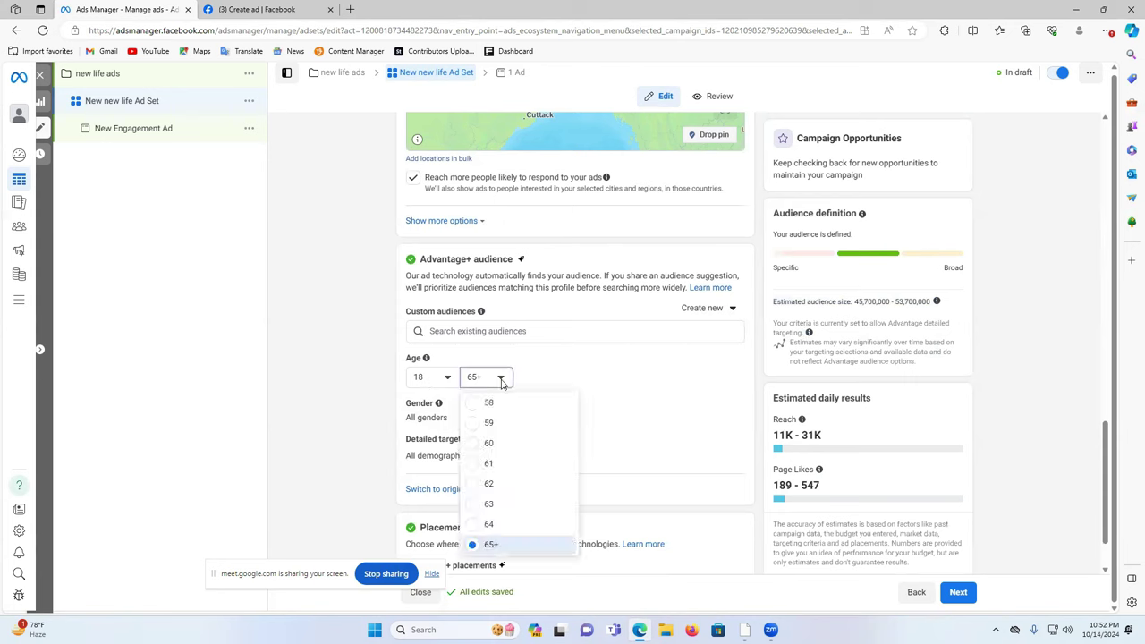
pyautogui.scroll(3, 519, 488)
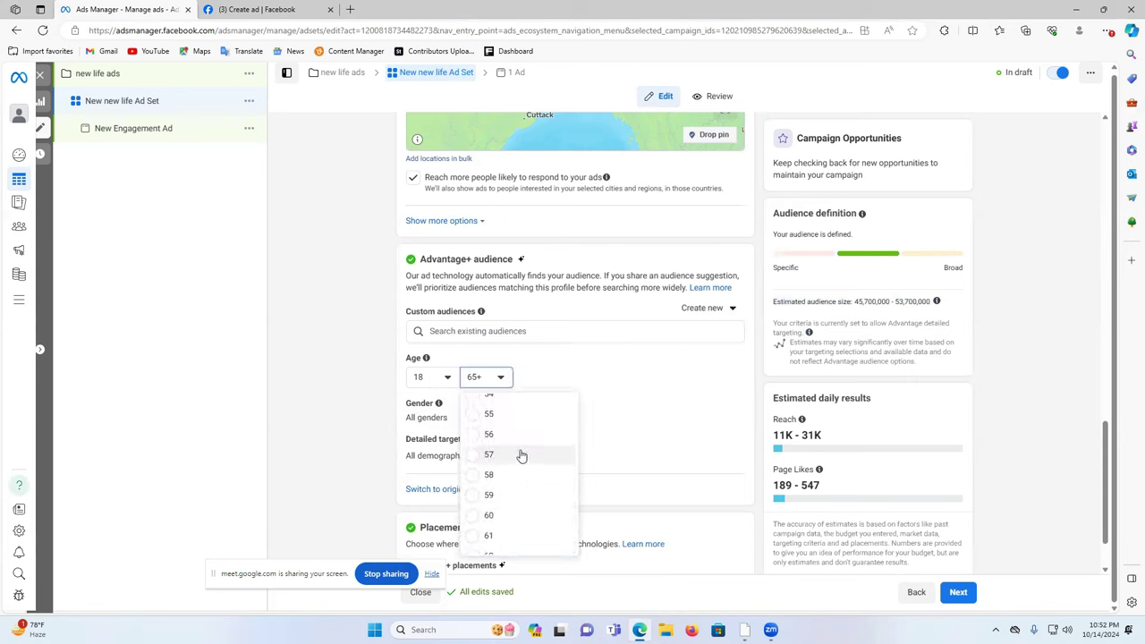
pyautogui.click(513, 440)
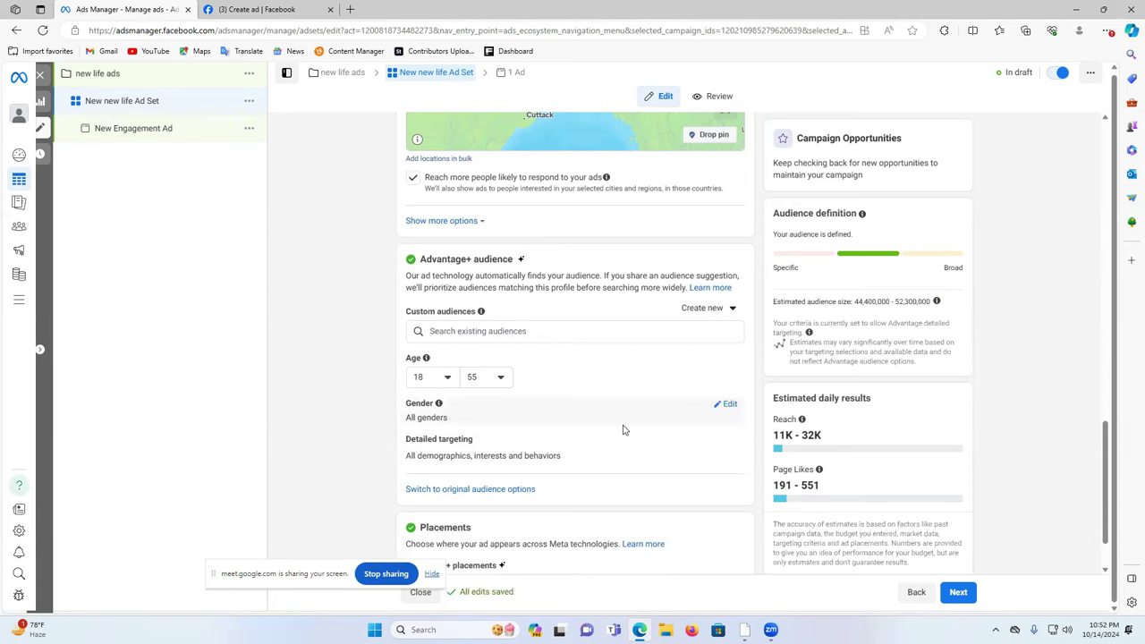
# - Open the audience's gender and detailed targeting for editing and look through the Interests categories
pyautogui.click(727, 404)
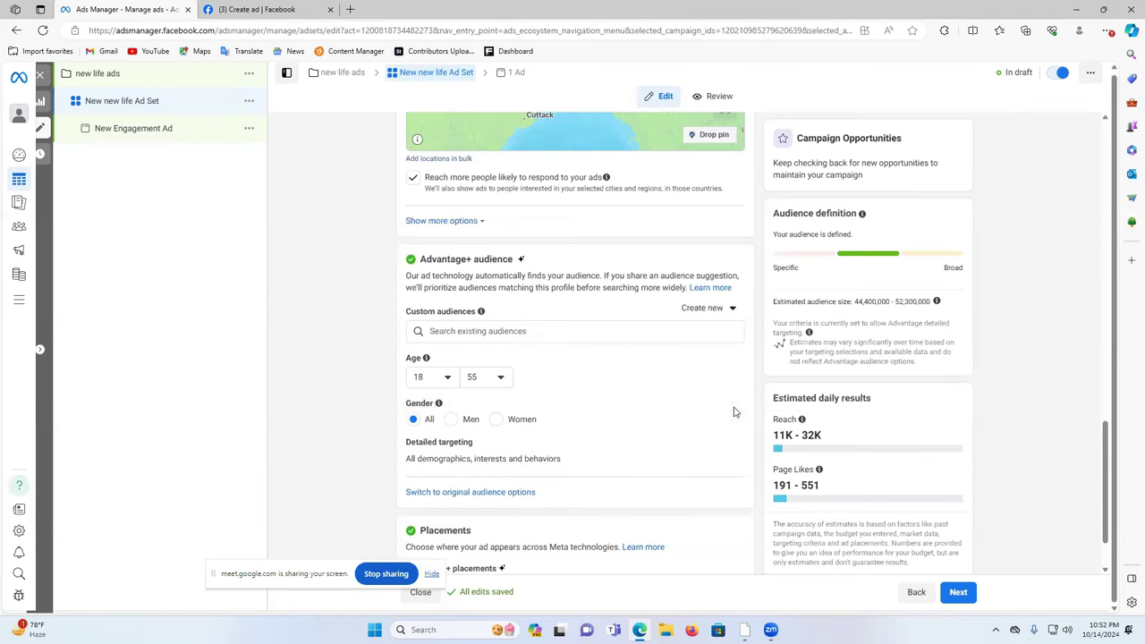
pyautogui.scroll(-1, 557, 426)
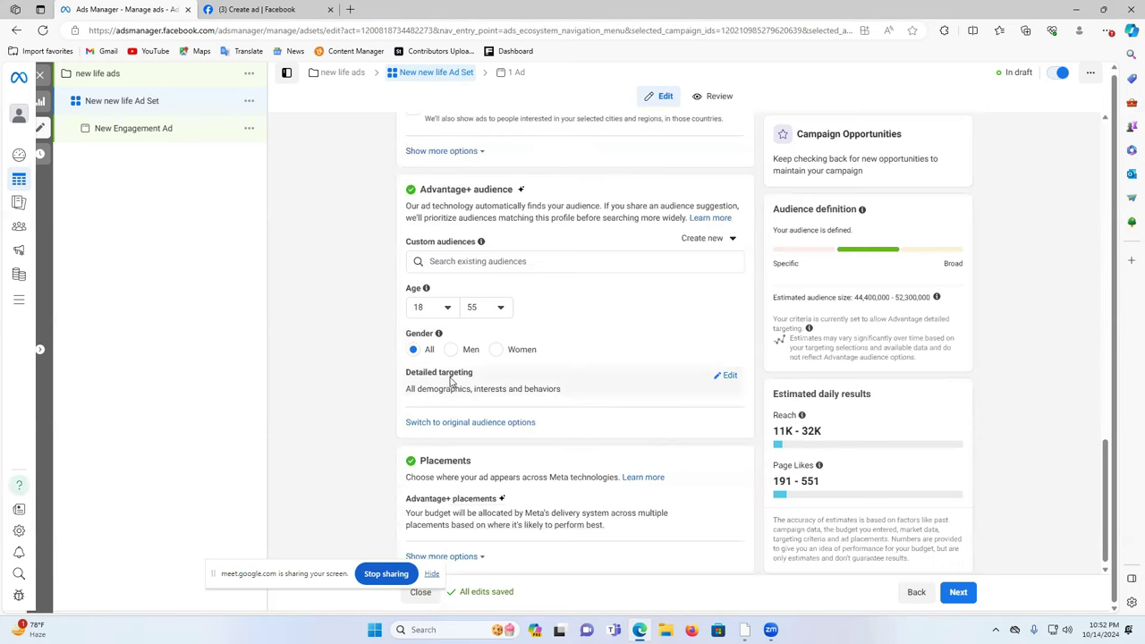
pyautogui.click(730, 376)
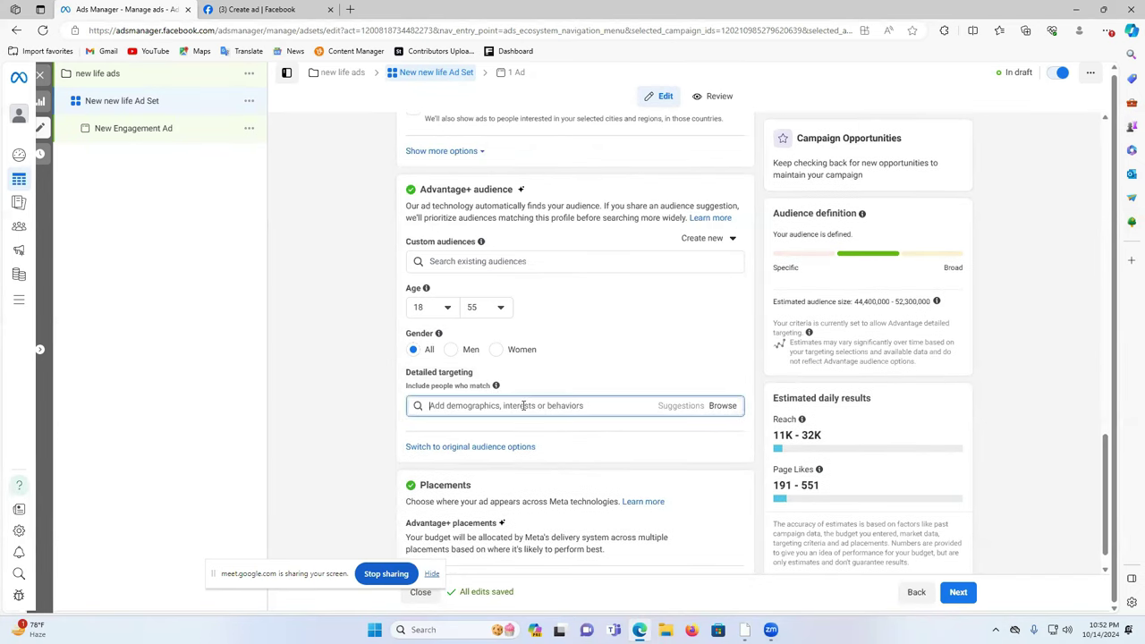
pyautogui.click(724, 406)
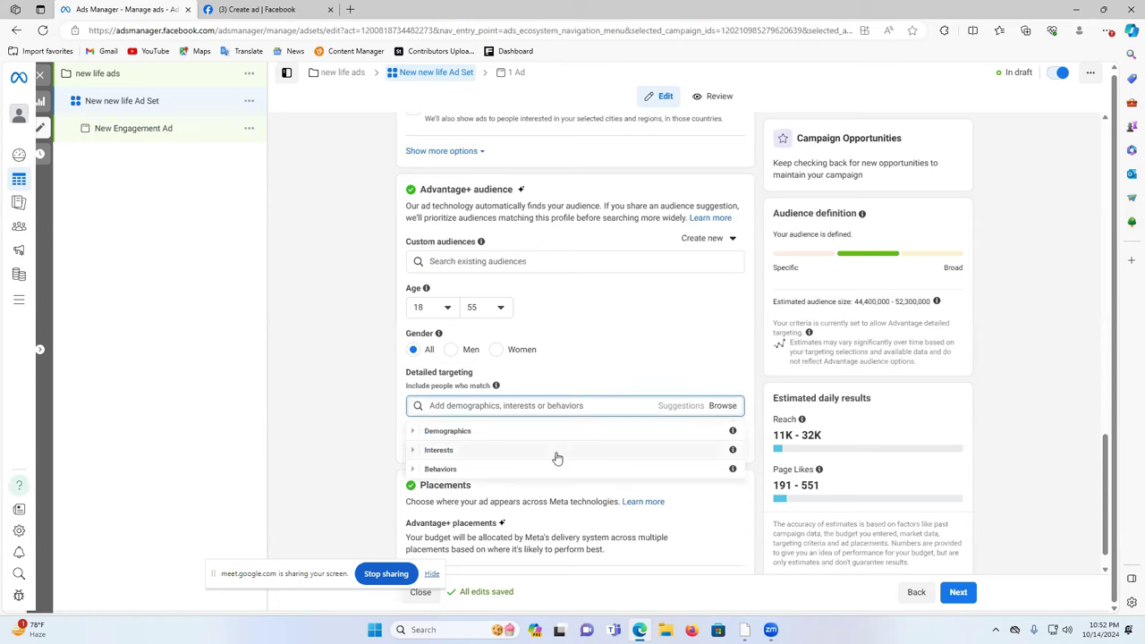
pyautogui.click(471, 453)
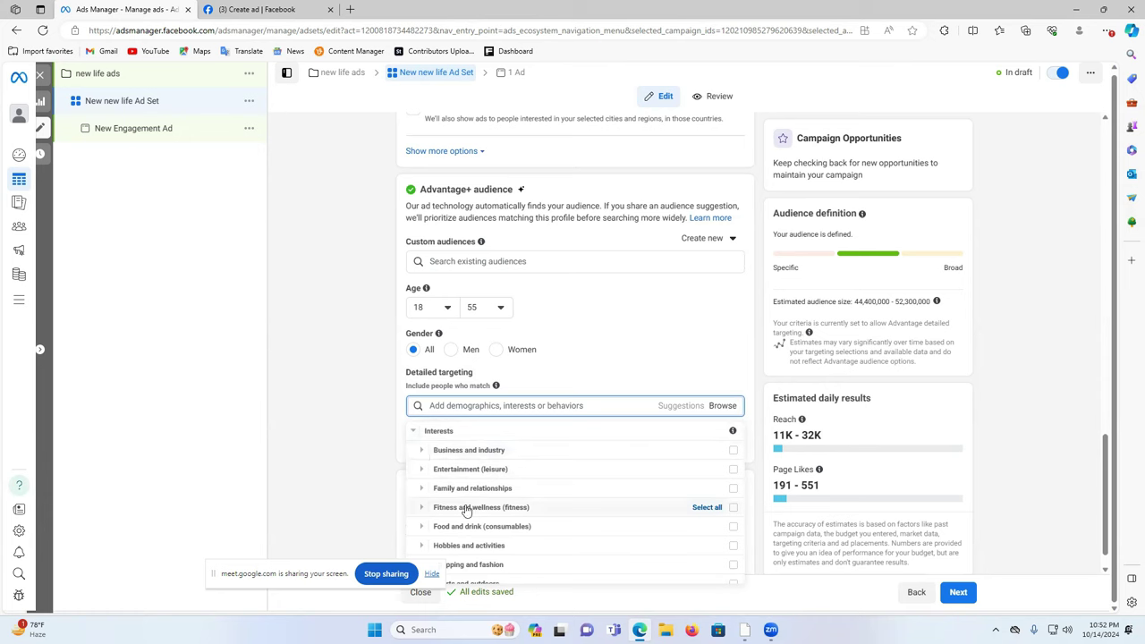
pyautogui.scroll(-1, 590, 513)
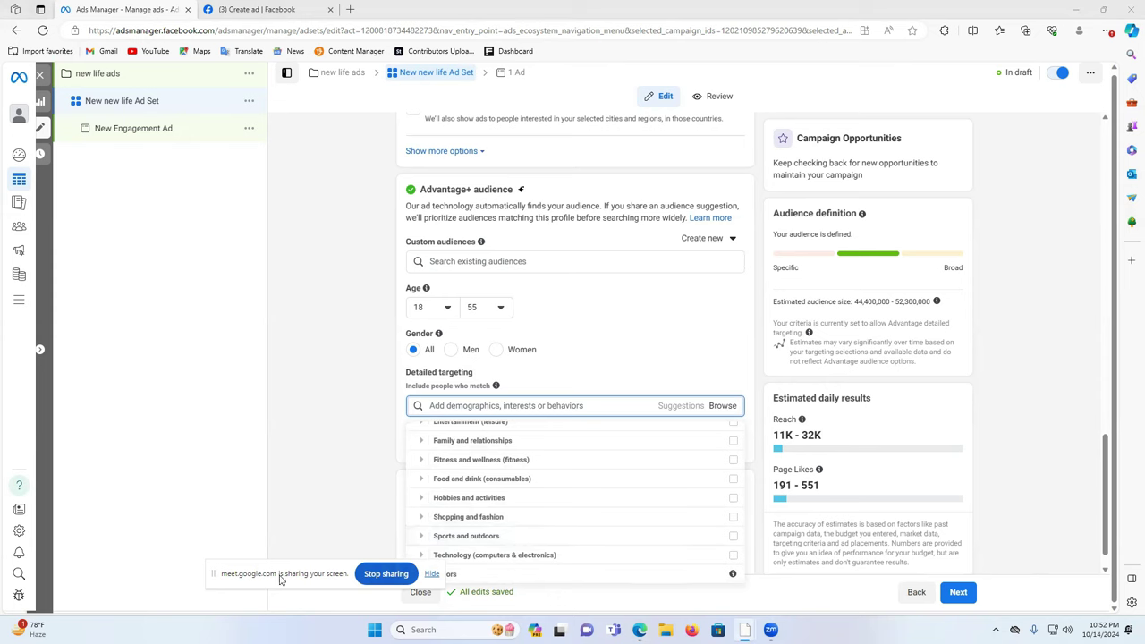
# - Look through the Behaviors categories available for detailed targeting, then close the category list
pyautogui.click(483, 405)
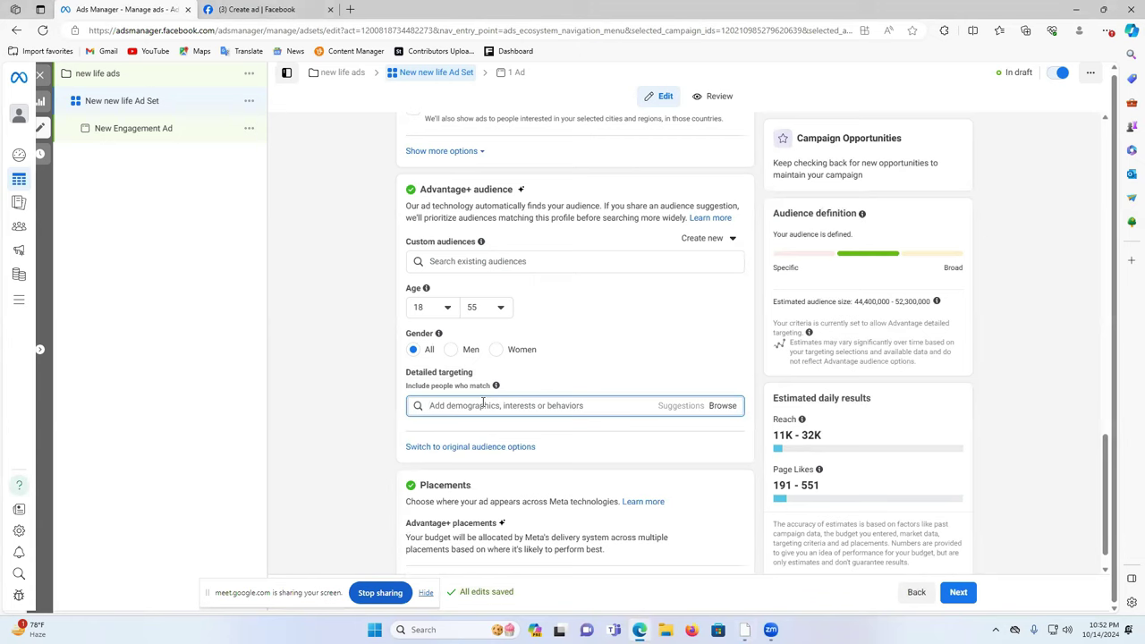
pyautogui.click(722, 405)
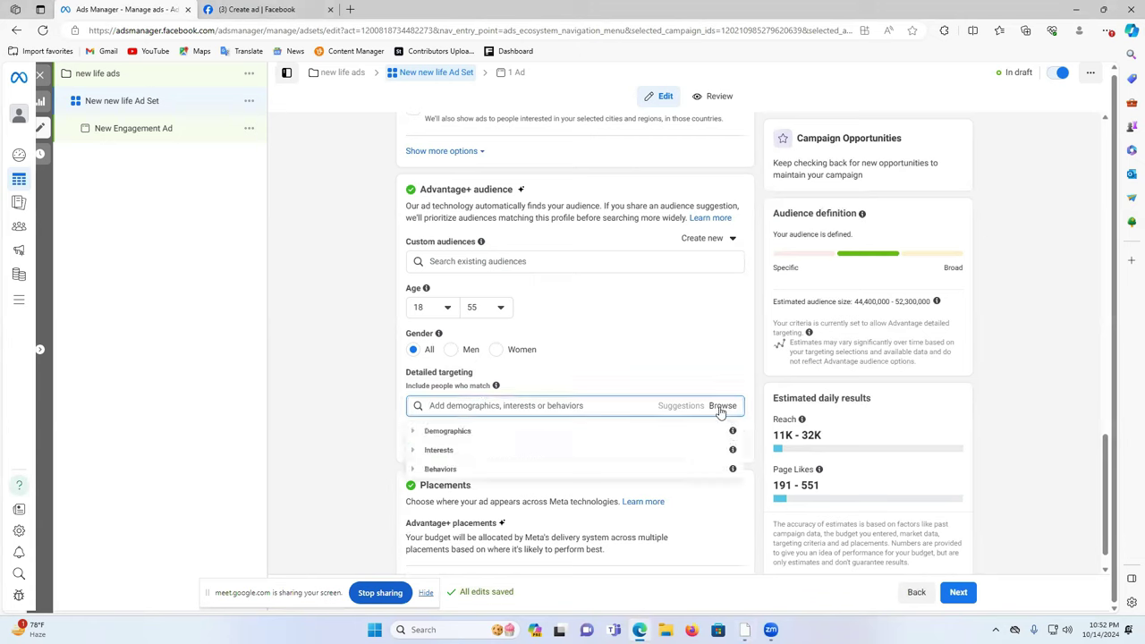
pyautogui.click(437, 469)
pyautogui.scroll(-1, 512, 535)
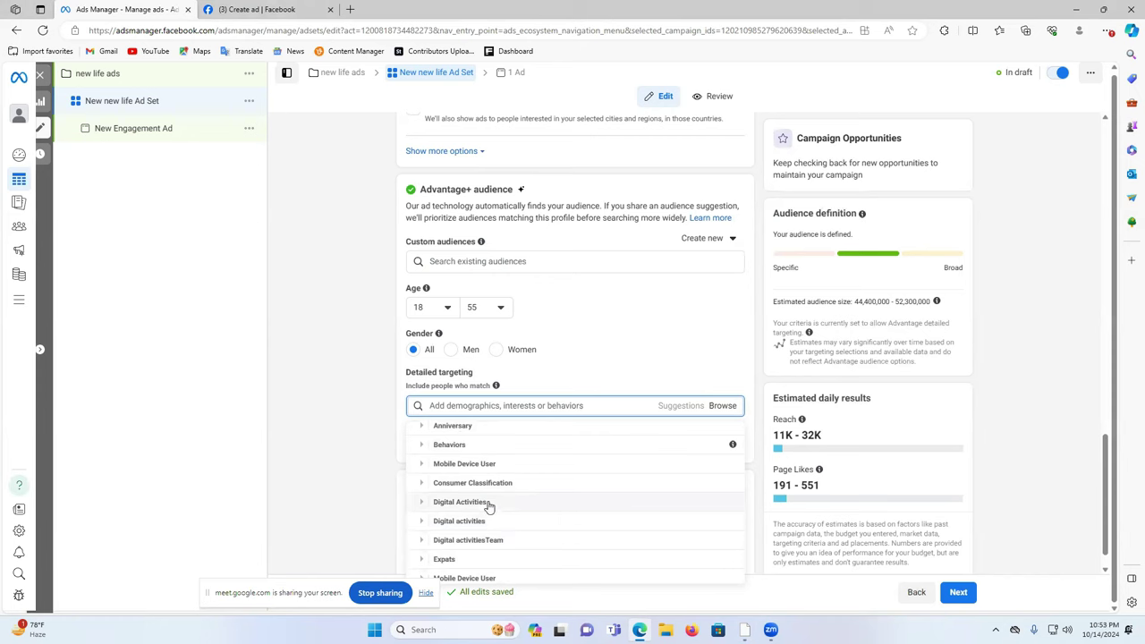
pyautogui.scroll(-2, 491, 496)
pyautogui.scroll(-2, 503, 537)
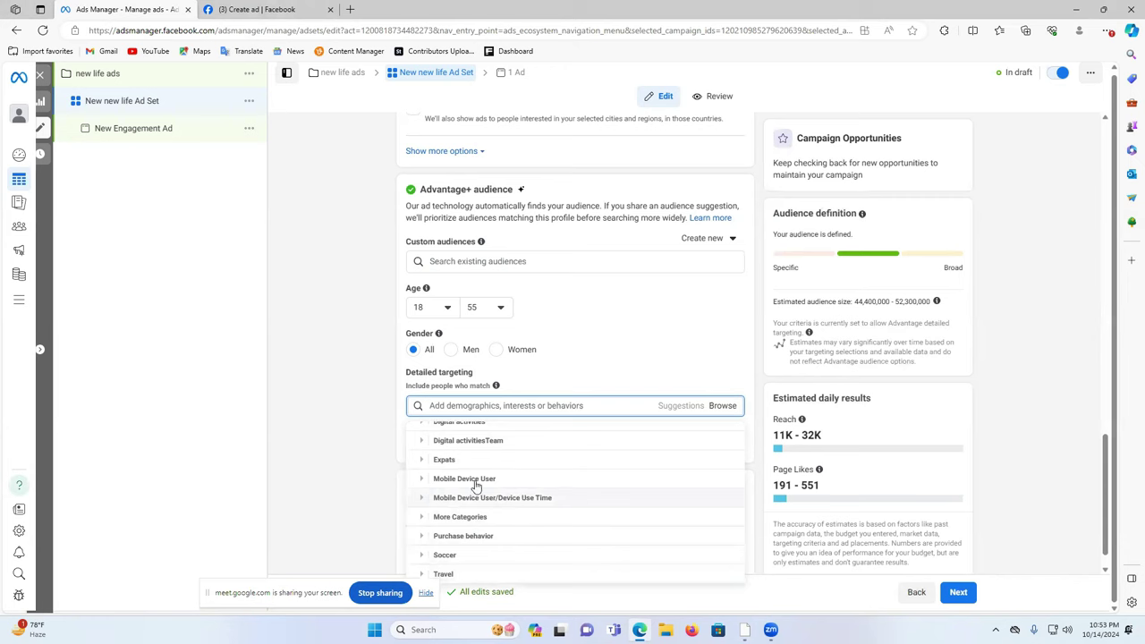
pyautogui.click(724, 406)
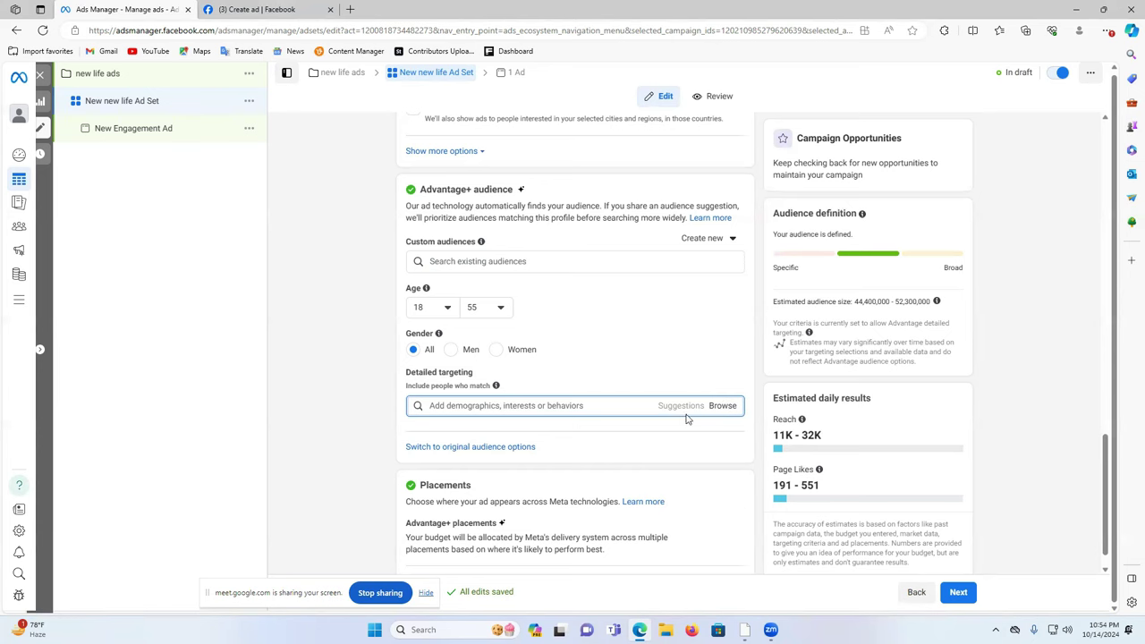
pyautogui.scroll(-1, 664, 420)
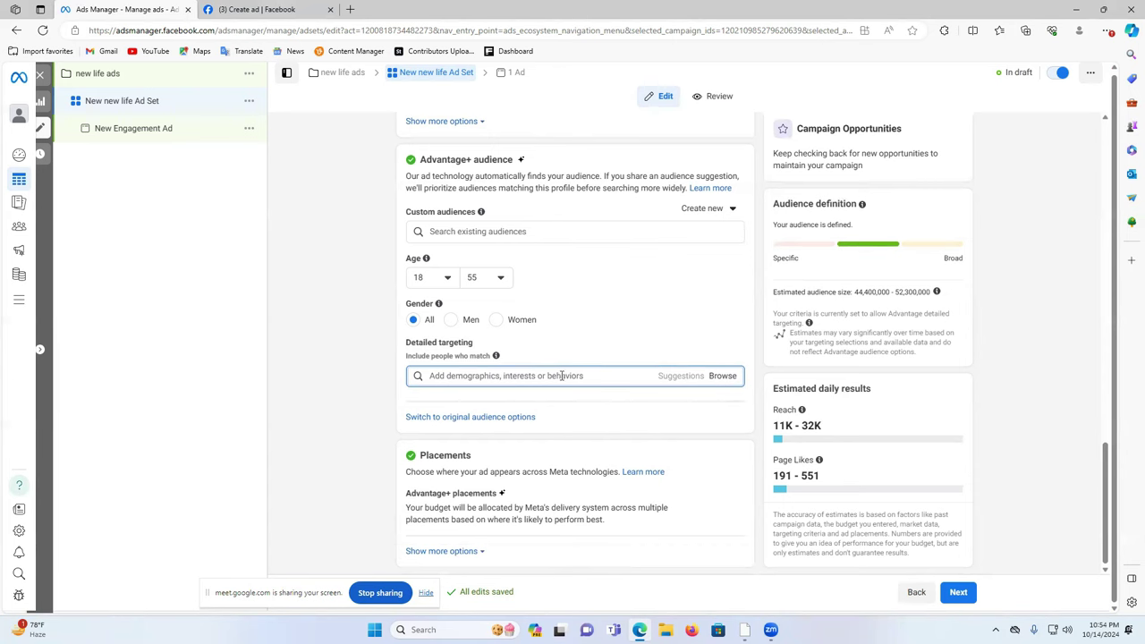
pyautogui.scroll(10, 319, 284)
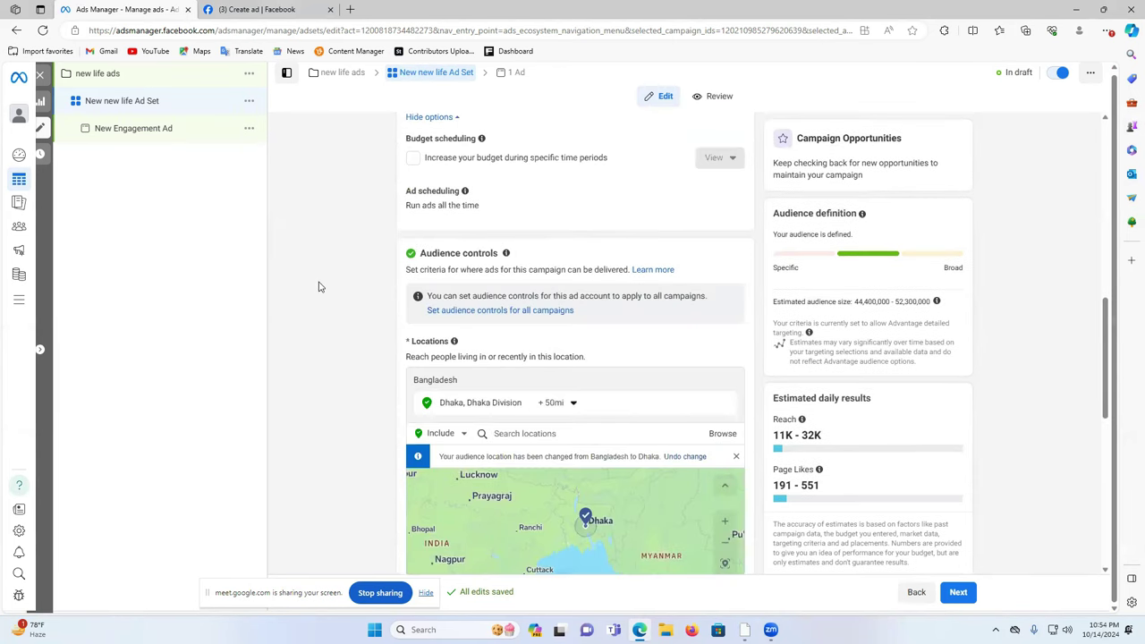
pyautogui.scroll(-8, 319, 286)
pyautogui.scroll(-2, 650, 428)
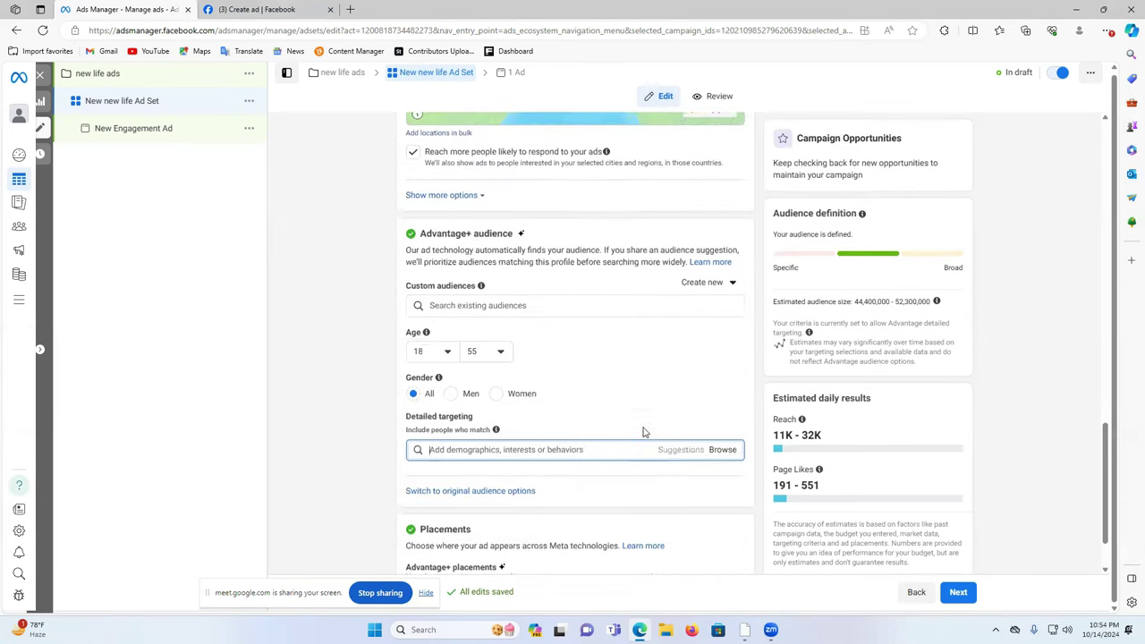
pyautogui.click(530, 450)
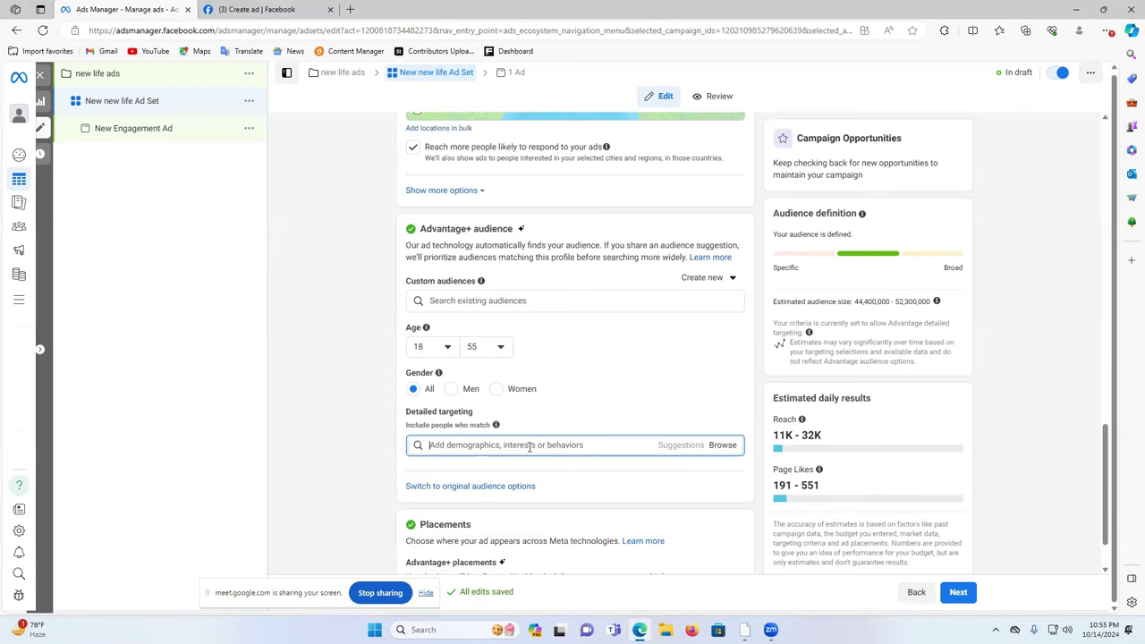
pyautogui.click(527, 445)
pyautogui.scroll(-1, 564, 438)
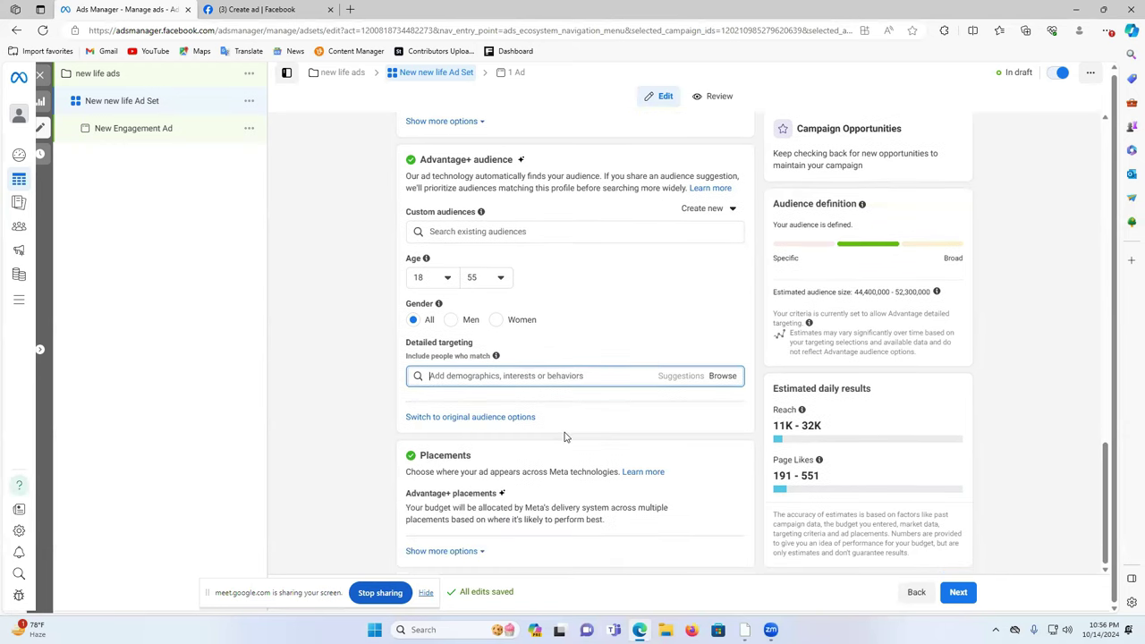
# - Try Manual placements for the ad set, look through the placement list, and return to Advantage+ placements (recommended)
pyautogui.click(723, 497)
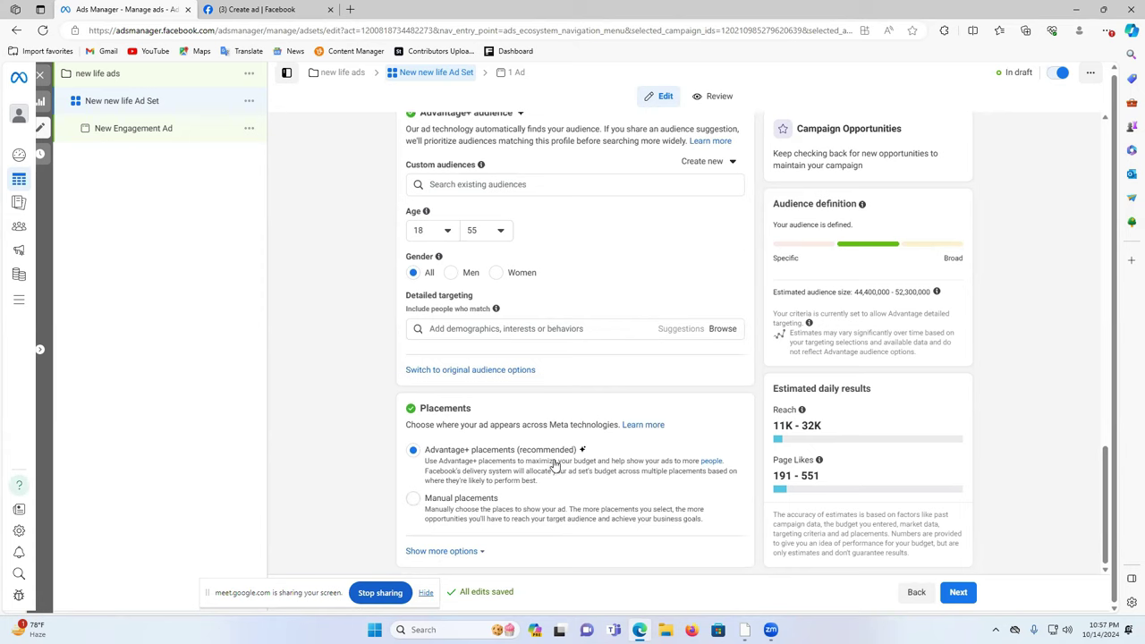
pyautogui.click(414, 507)
pyautogui.scroll(-3, 572, 403)
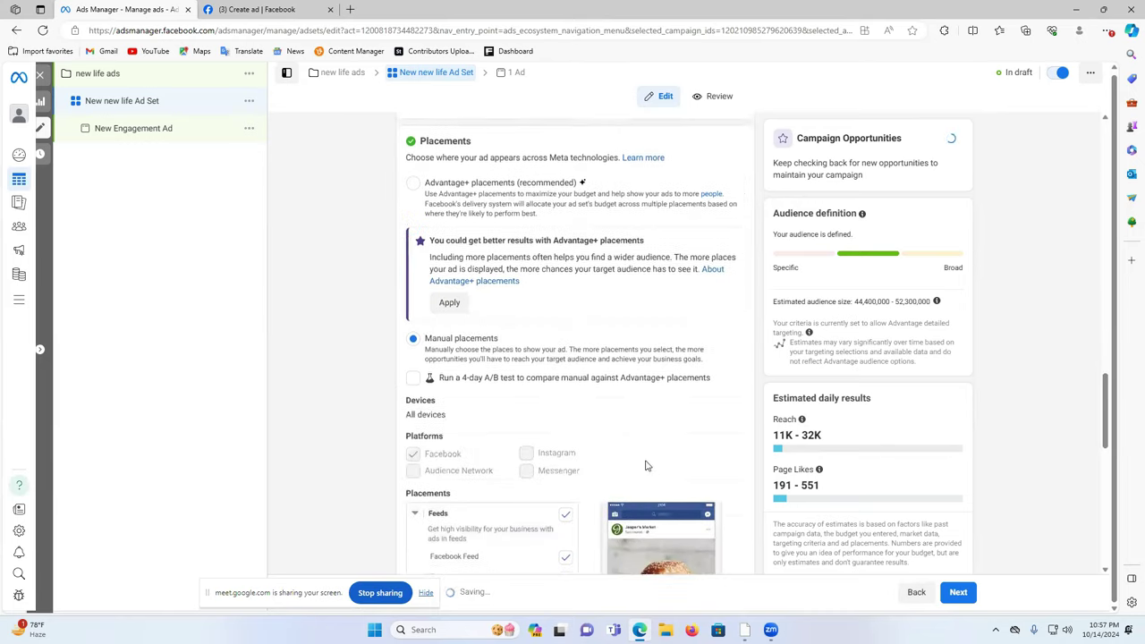
pyautogui.scroll(-2, 568, 393)
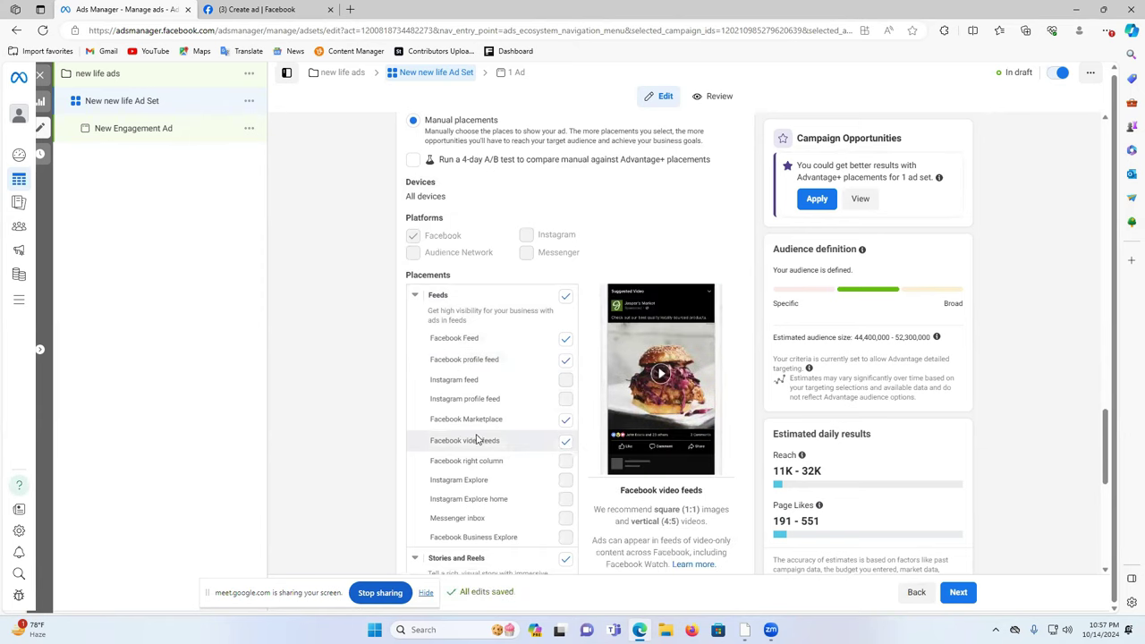
pyautogui.click(564, 439)
pyautogui.scroll(-2, 560, 429)
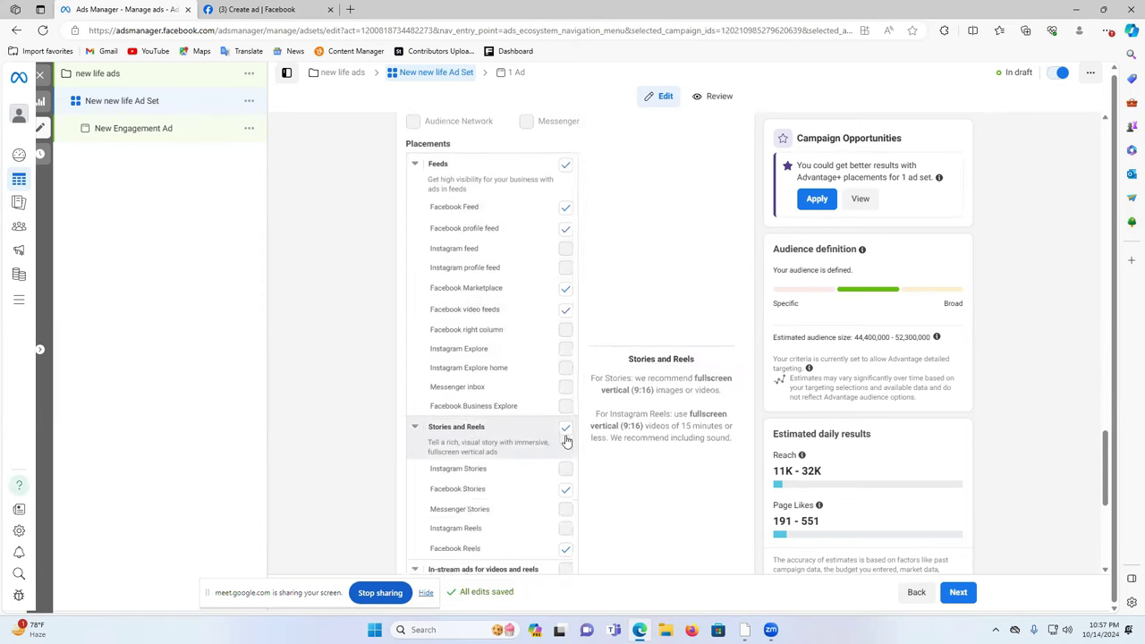
pyautogui.scroll(-3, 560, 411)
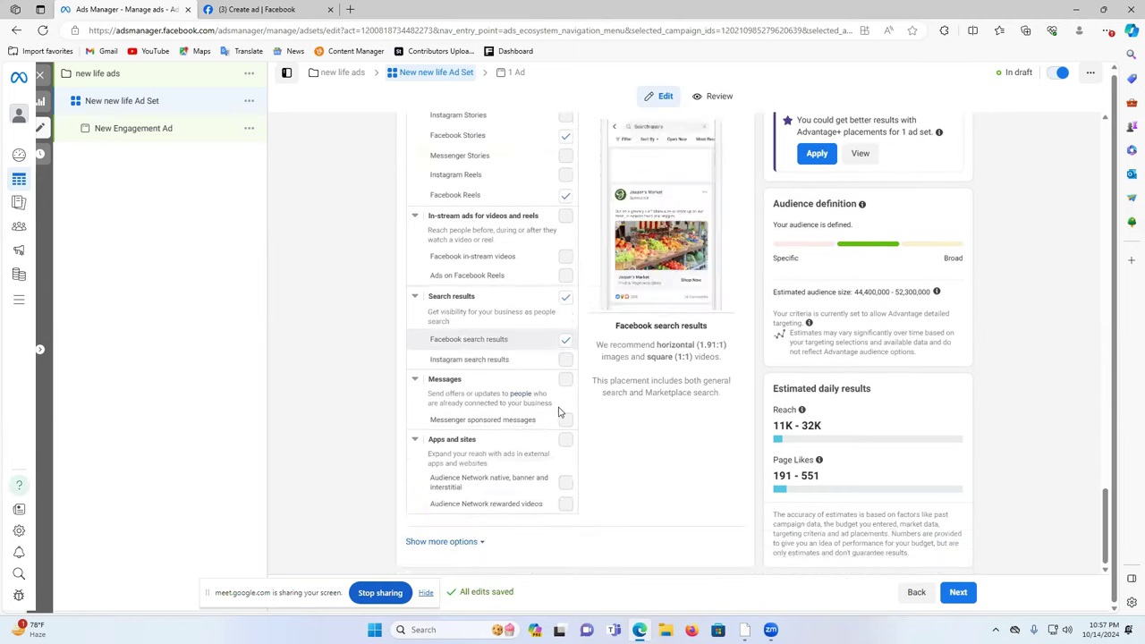
pyautogui.scroll(10, 559, 362)
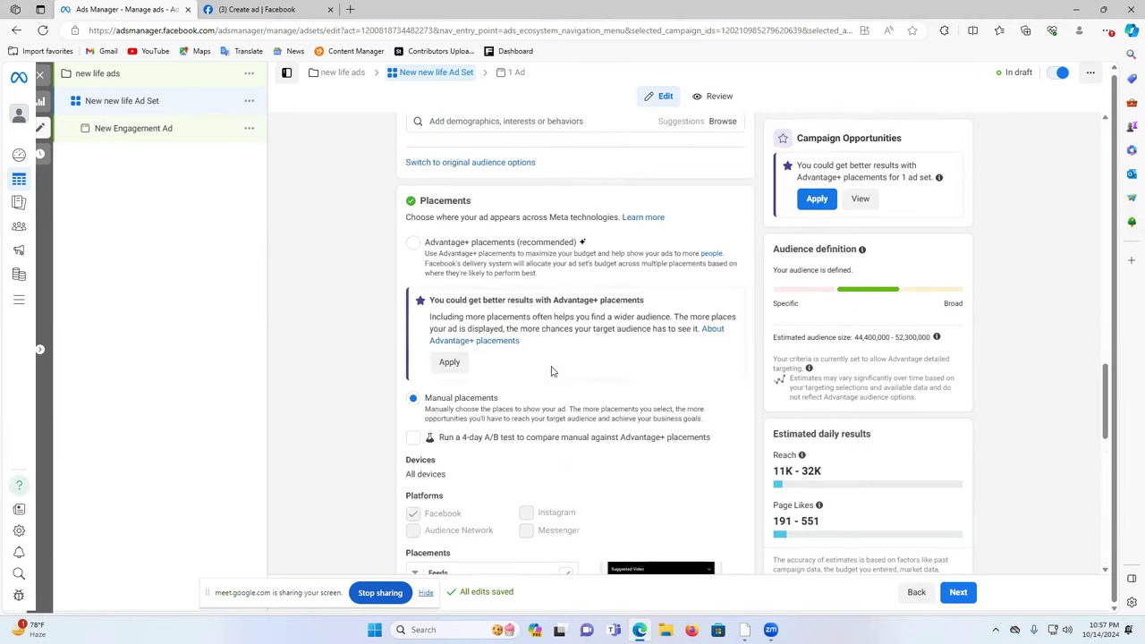
pyautogui.scroll(1, 521, 340)
pyautogui.click(414, 451)
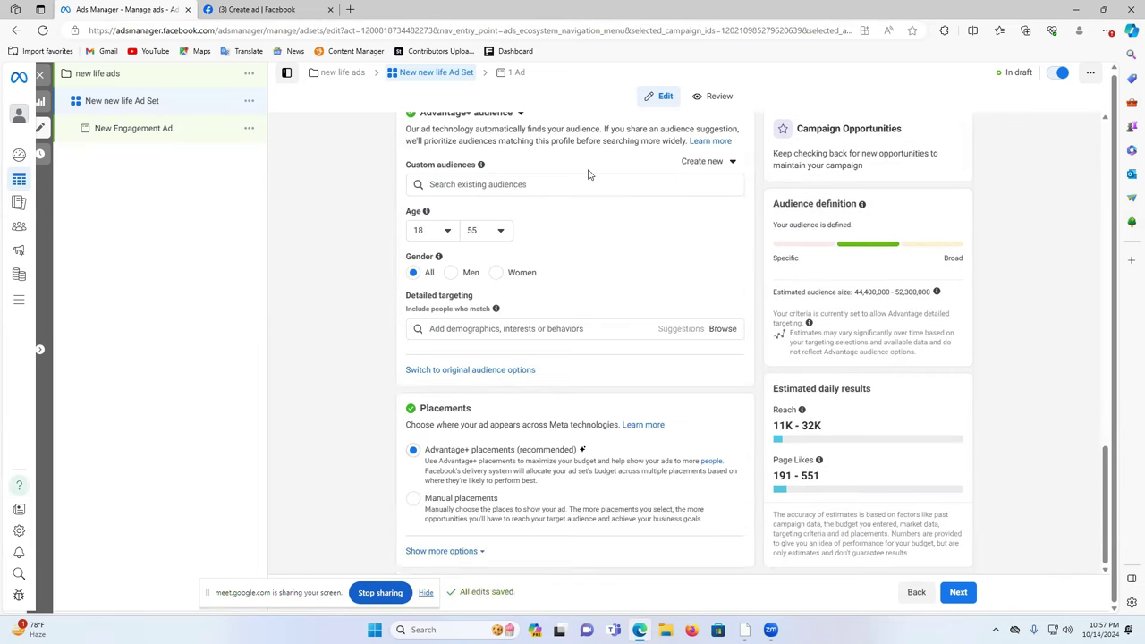
# - Review the whole ad set from its name to its placements and continue to the ad level
pyautogui.scroll(1, 731, 291)
pyautogui.scroll(10, 731, 290)
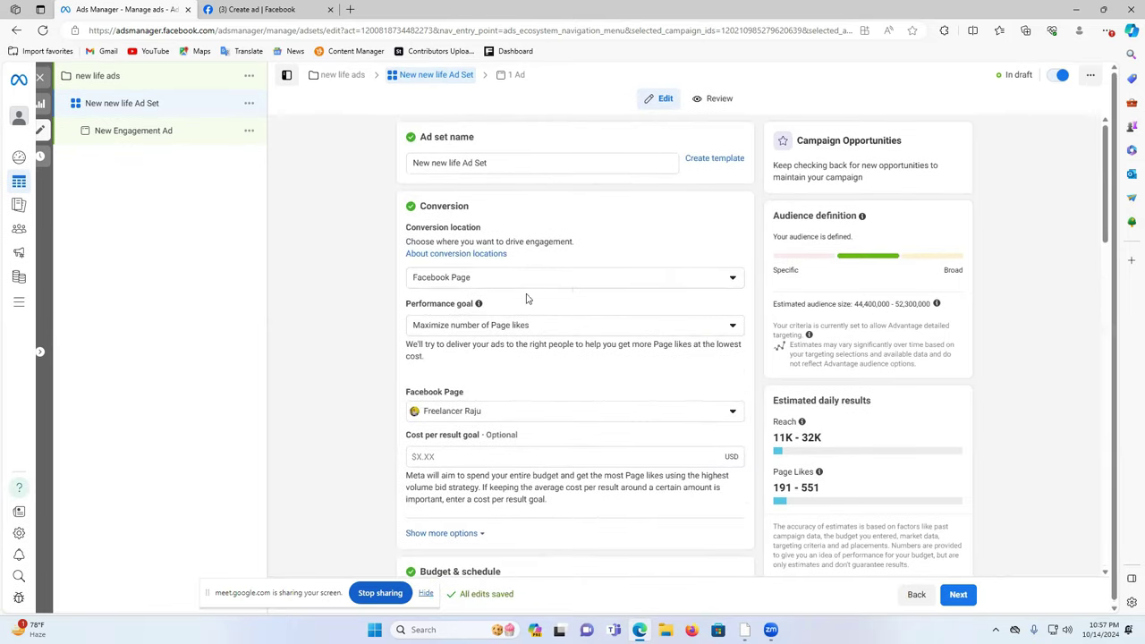
pyautogui.scroll(-1, 711, 396)
pyautogui.scroll(-10, 711, 397)
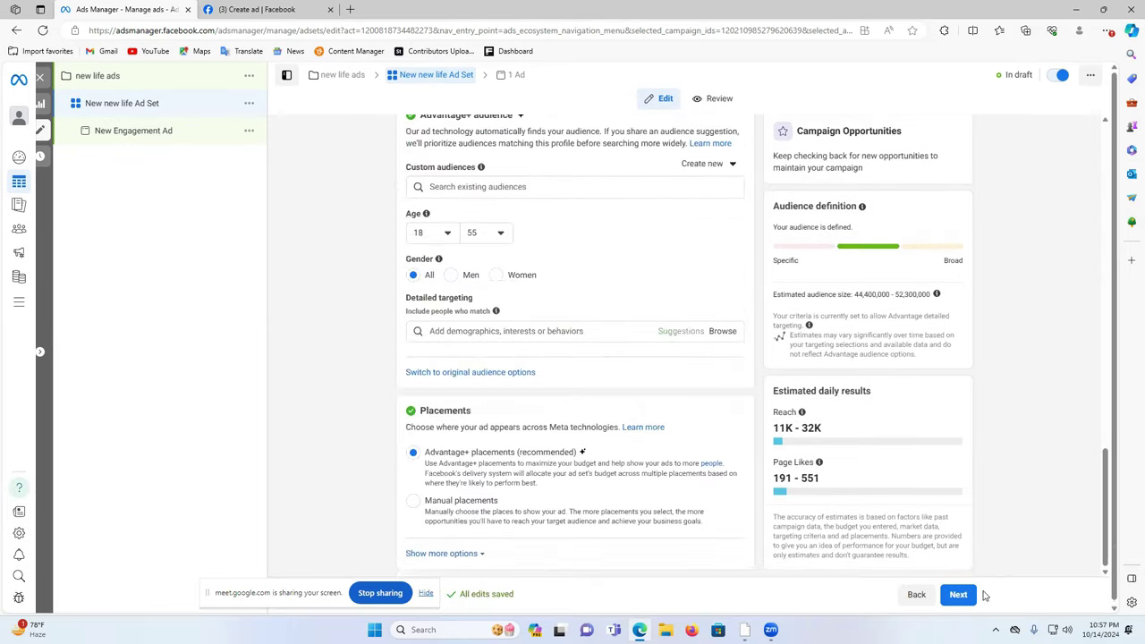
pyautogui.click(961, 596)
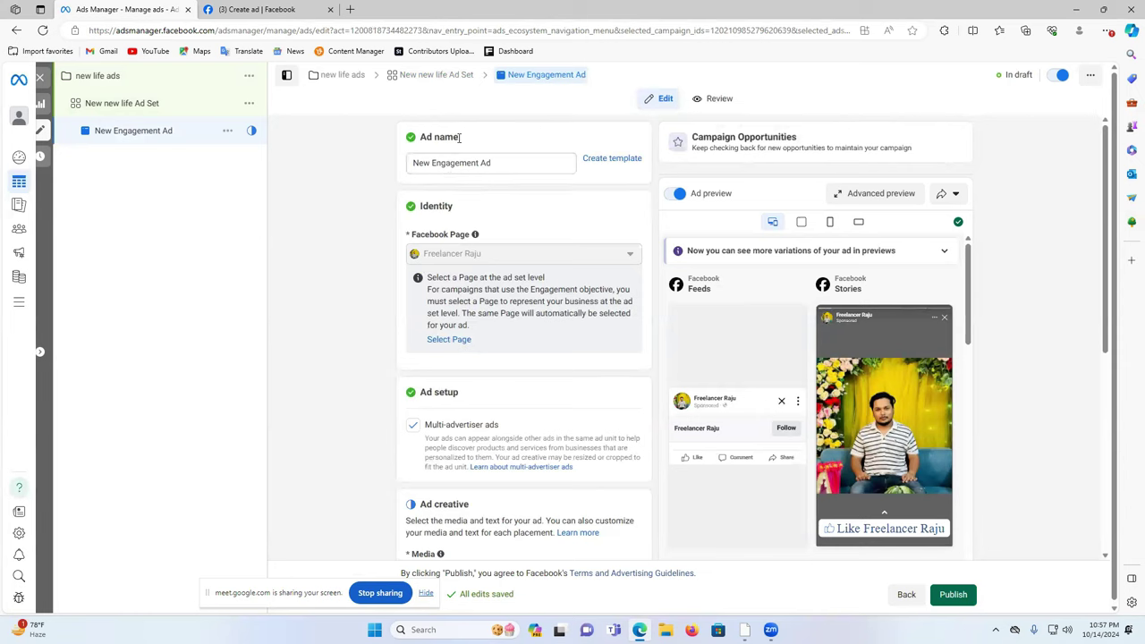
# - Rename the ad as "New new life Ad"
pyautogui.click(455, 162)
pyautogui.doubleClick(455, 163)
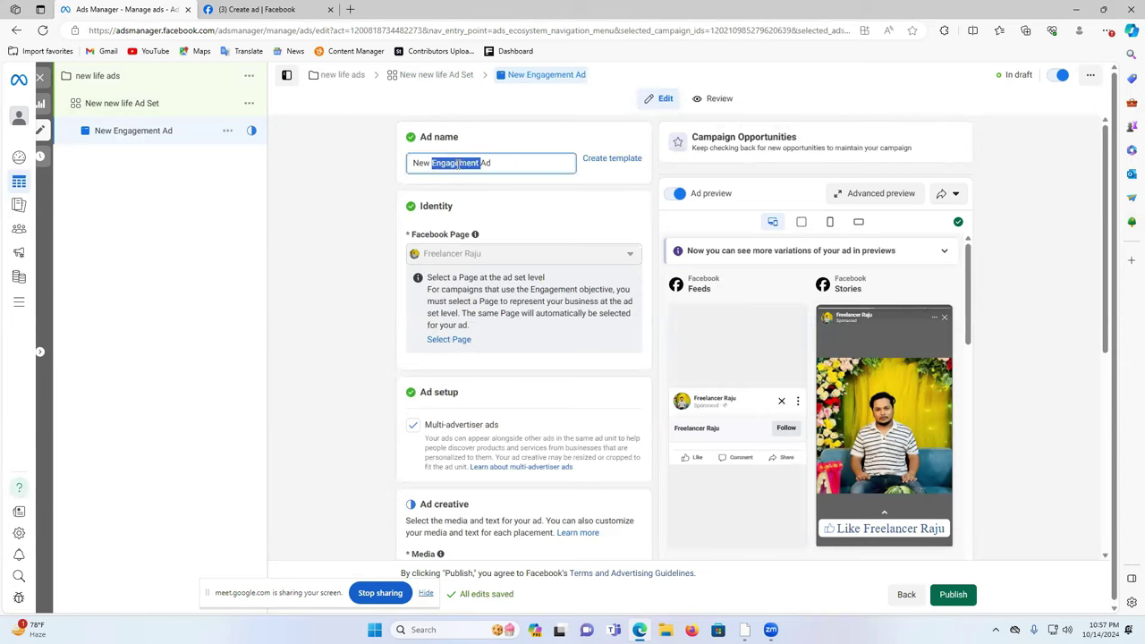
pyautogui.write('new')
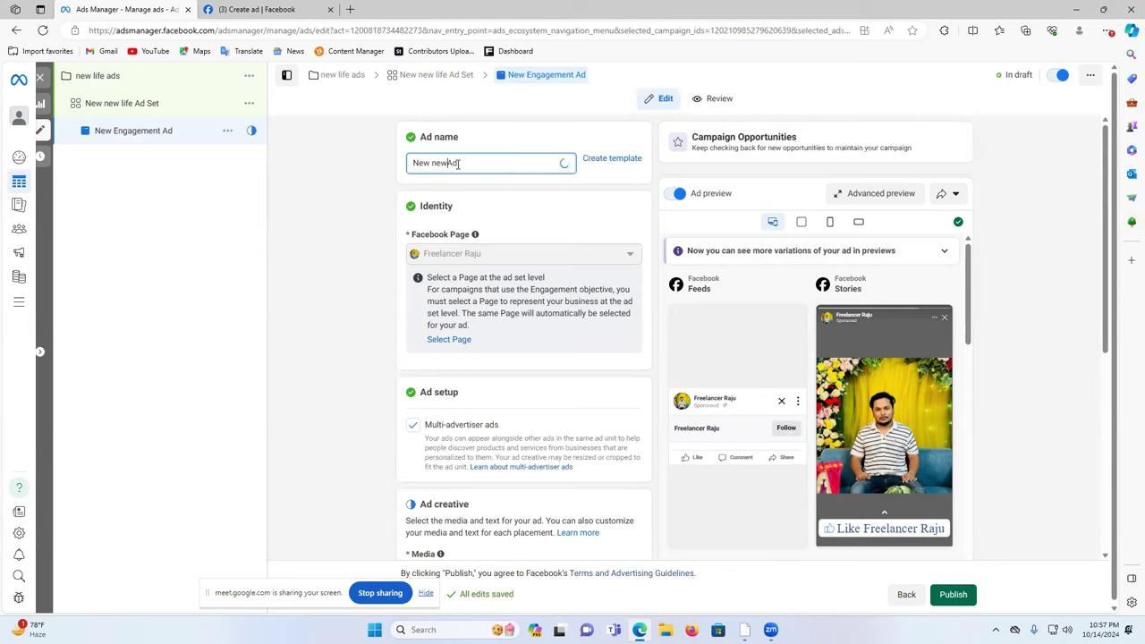
pyautogui.write(' life')
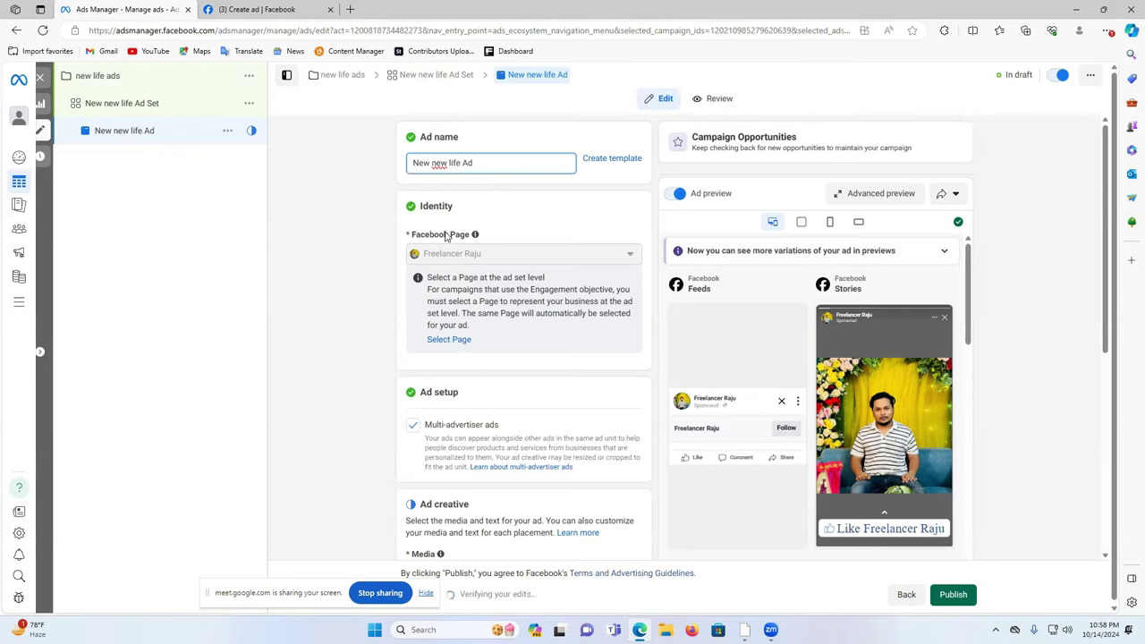
# - Review the ad's Identity, Ad setup and Ad creative sections and show the media types that can be added
pyautogui.moveTo(433, 206); pyautogui.dragTo(481, 208)
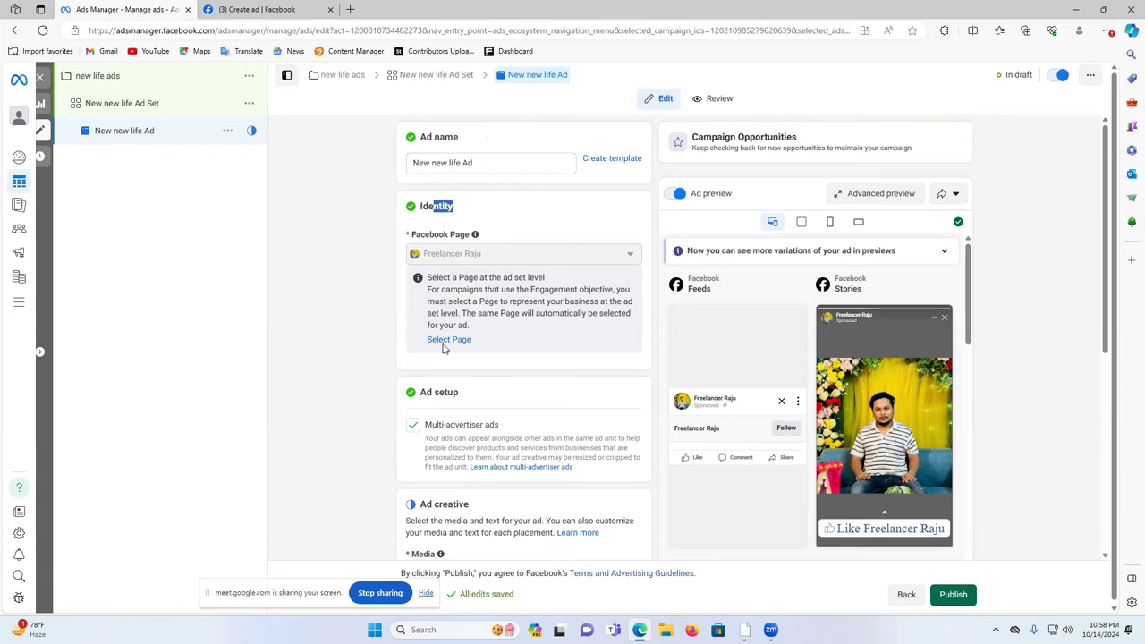
pyautogui.scroll(-2, 547, 325)
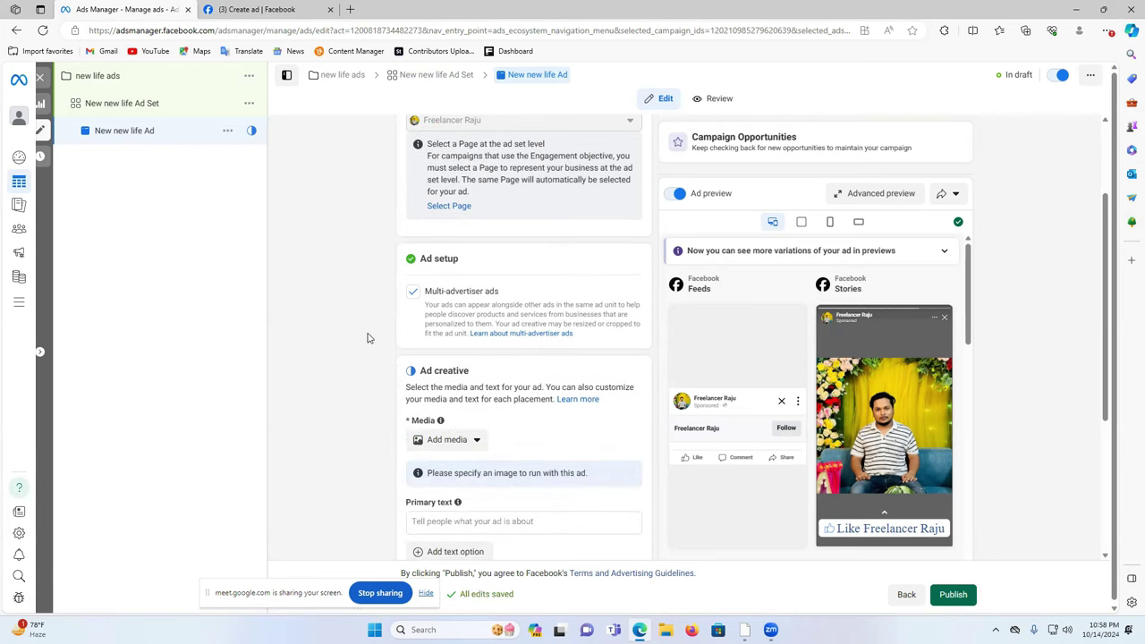
pyautogui.scroll(-2, 439, 340)
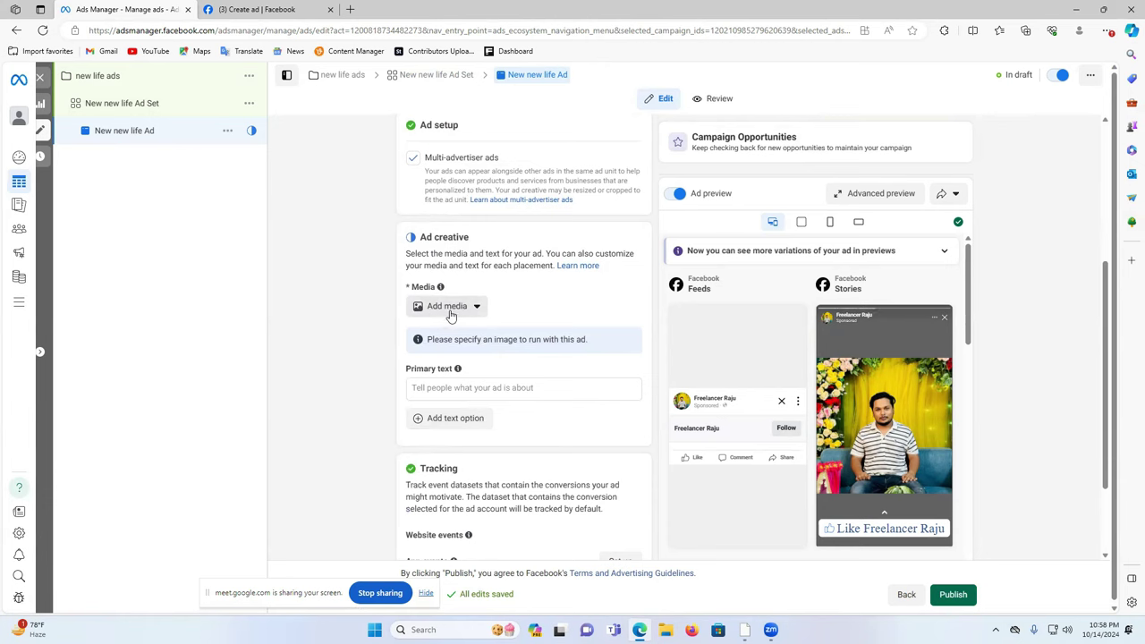
pyautogui.click(449, 313)
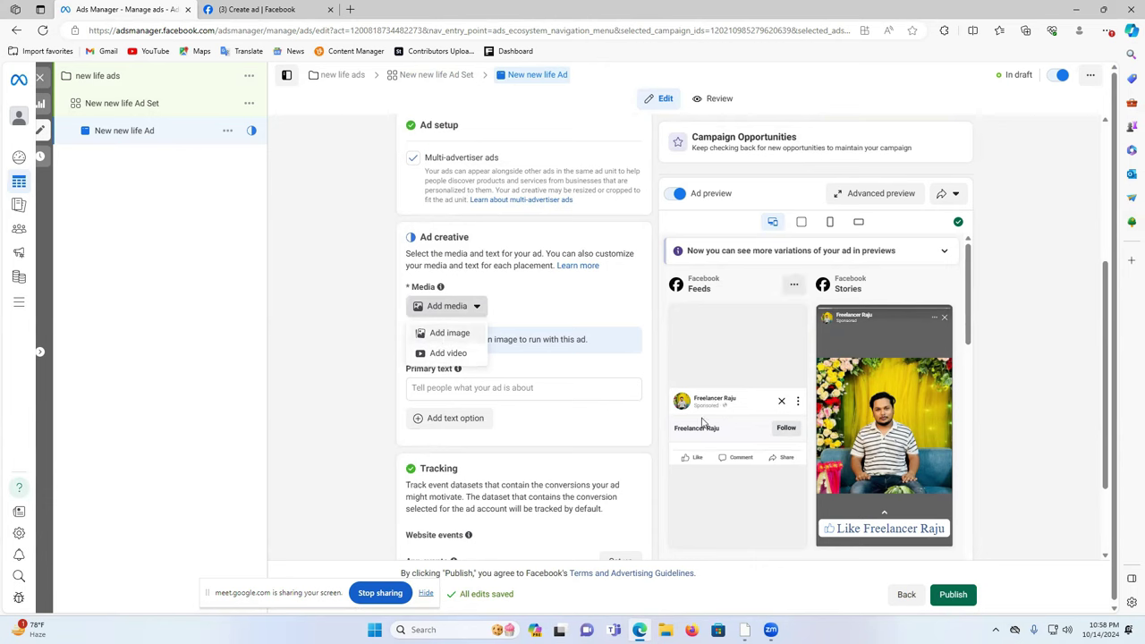
# - Preview the ad in the square, vertical and horizontal formats, return to the all-placements preview, and reopen the media choices
pyautogui.click(800, 222)
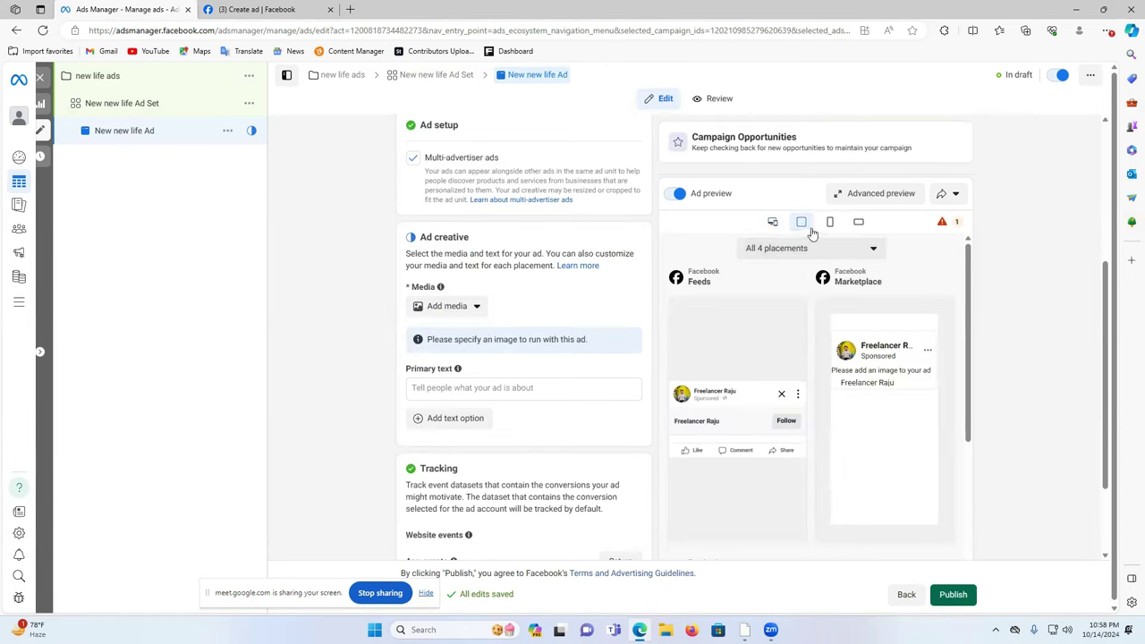
pyautogui.click(829, 222)
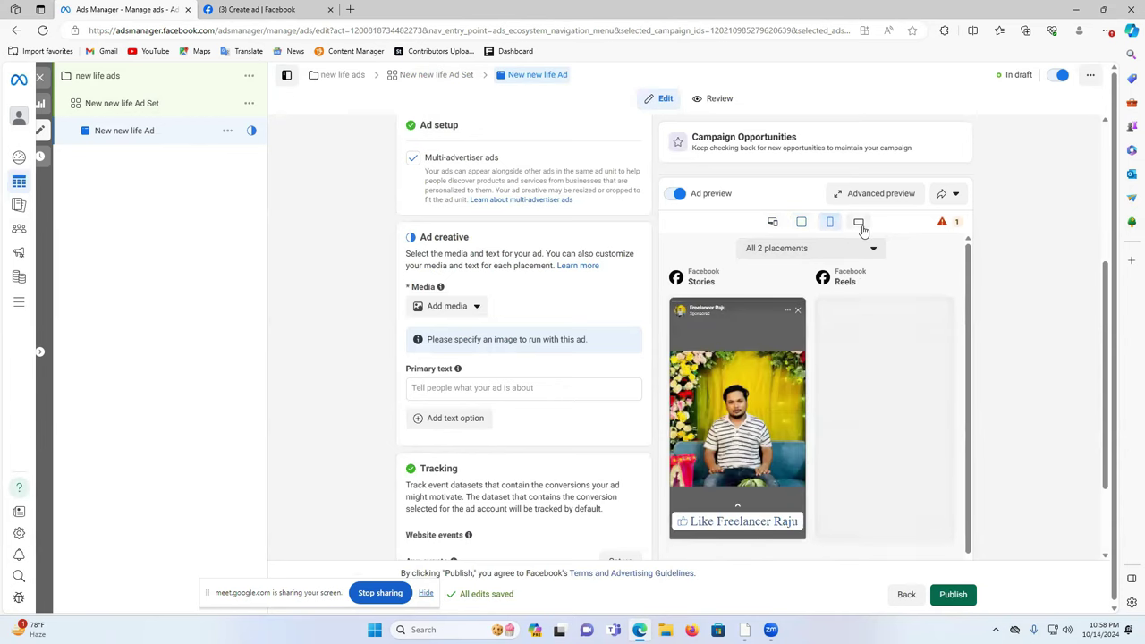
pyautogui.click(858, 222)
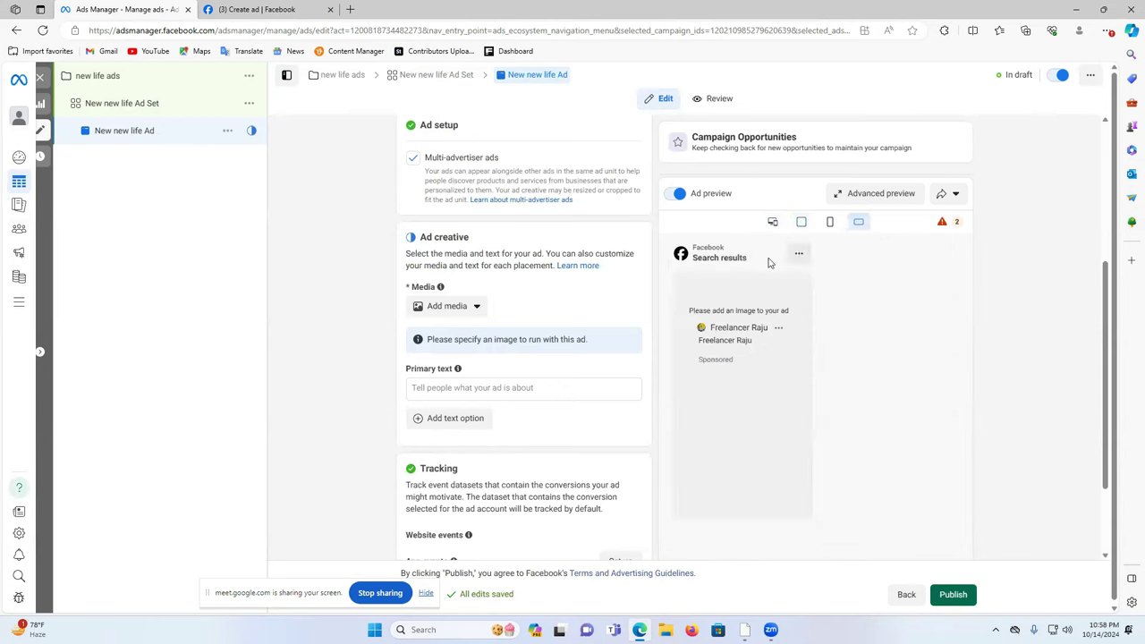
pyautogui.click(774, 224)
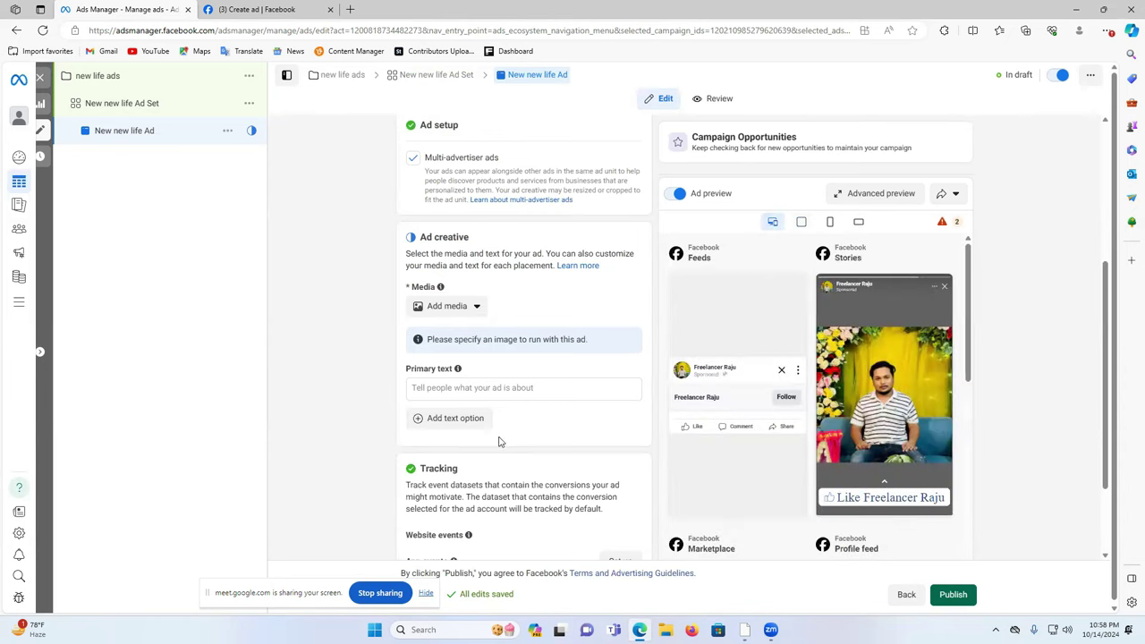
pyautogui.click(442, 309)
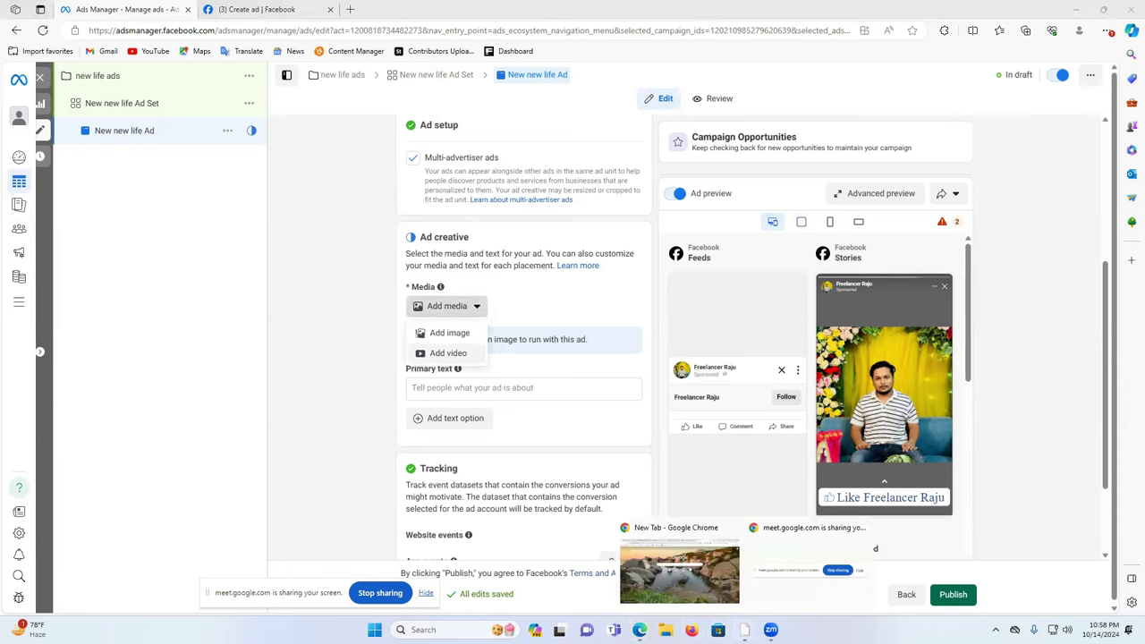
# - Switch to the Chrome window and open canva.com
pyautogui.click(740, 622)
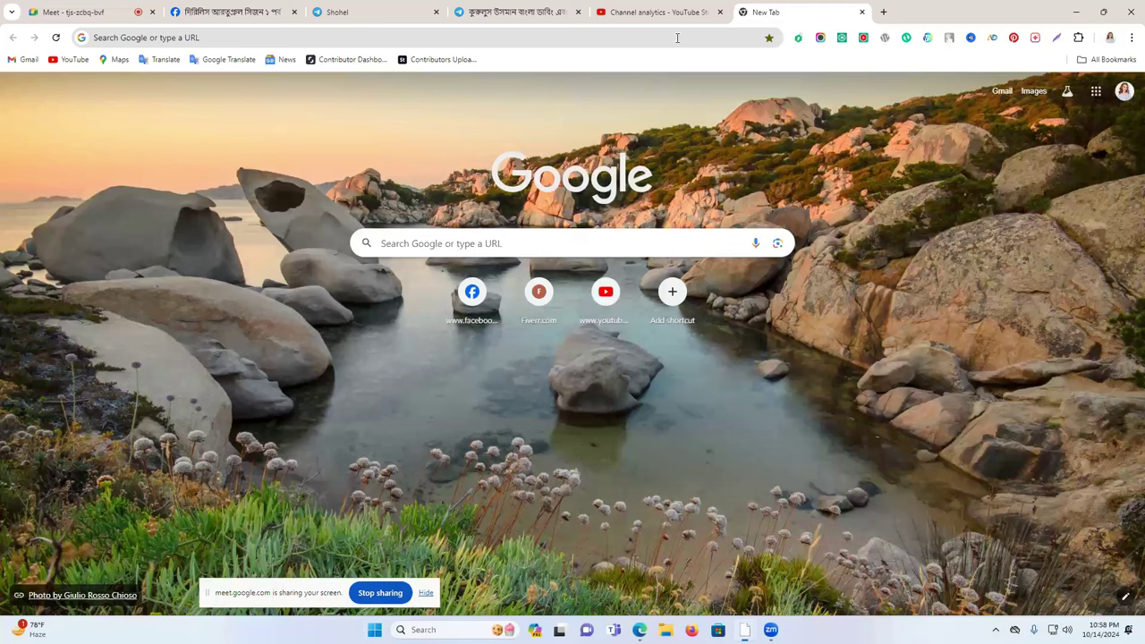
pyautogui.click(677, 37)
pyautogui.write('canva.com')
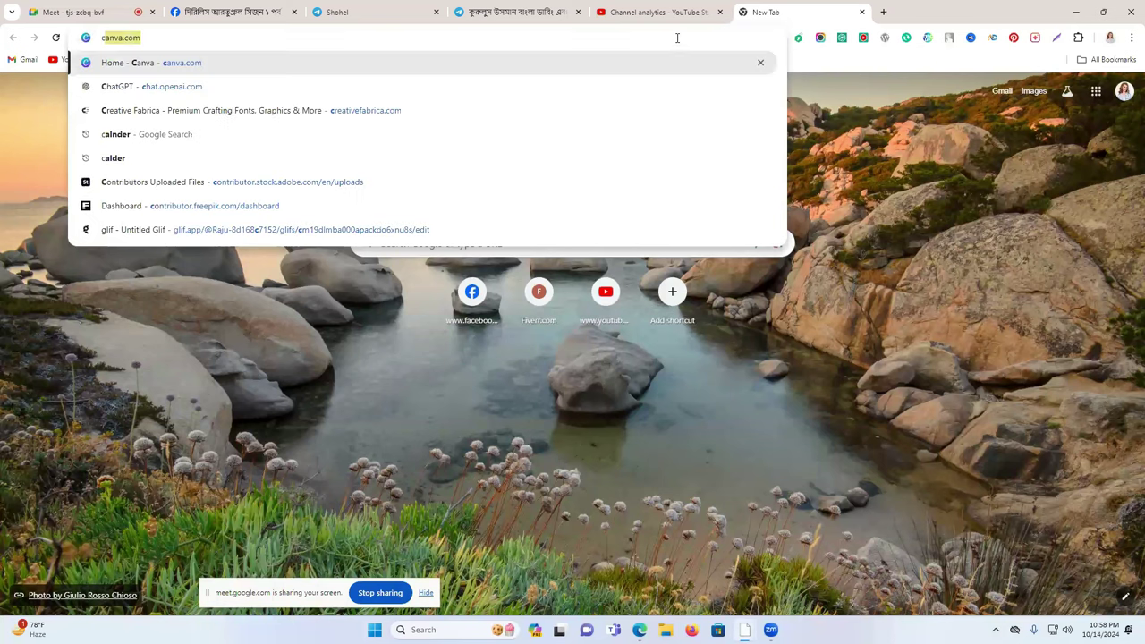
pyautogui.click(412, 65)
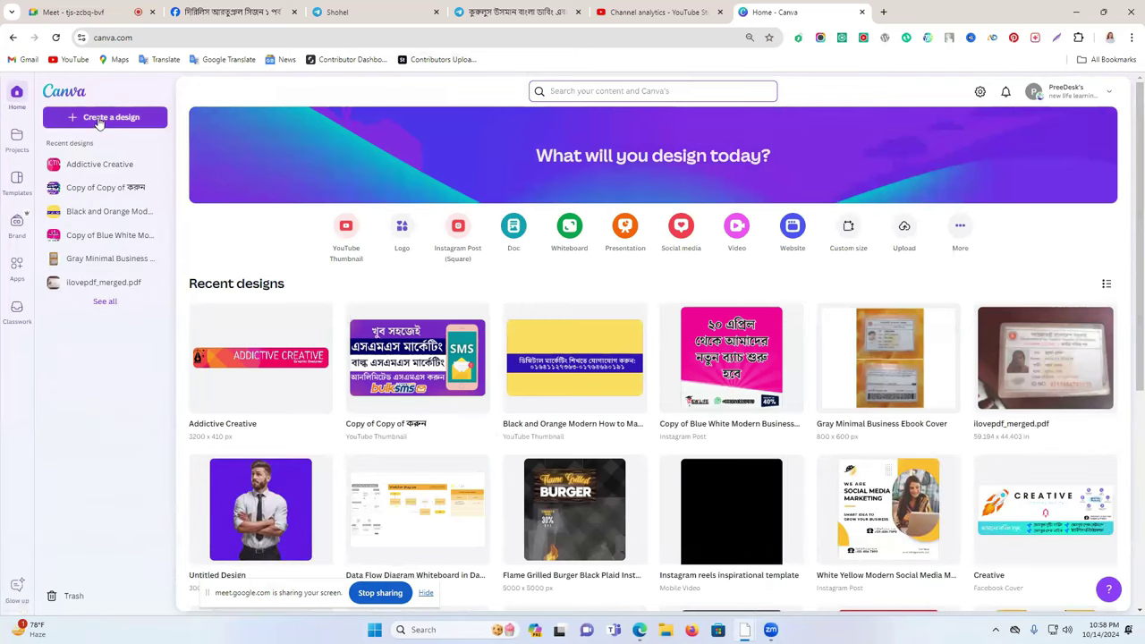
# - Search Canva for "instagram", choose Instagram Post (Square), and browse its templates
pyautogui.click(594, 92)
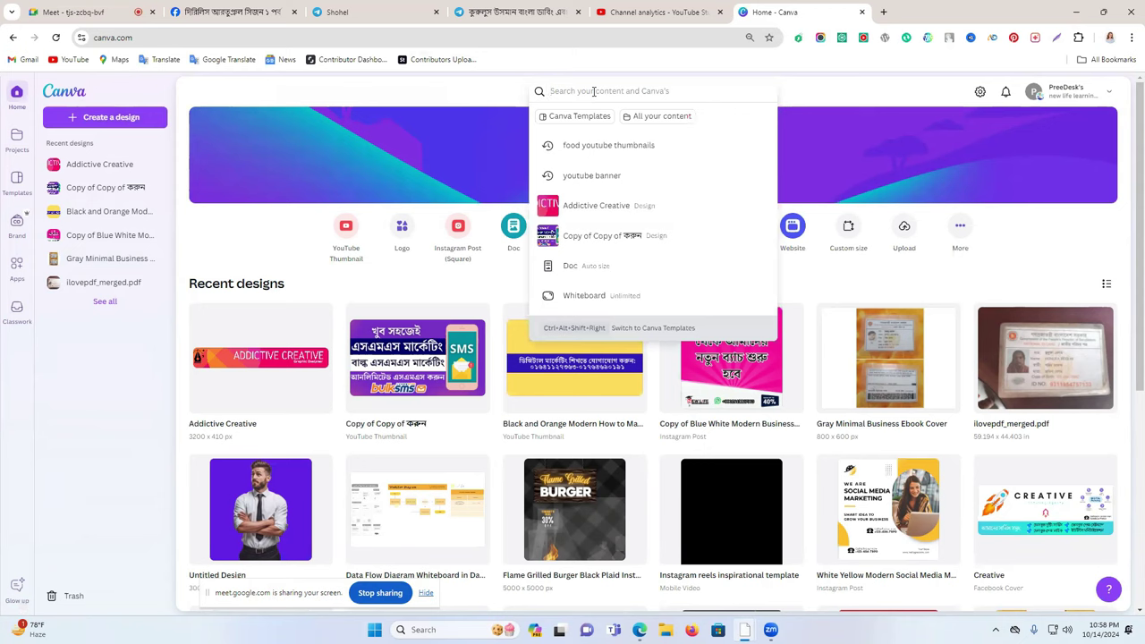
pyautogui.write('ins')
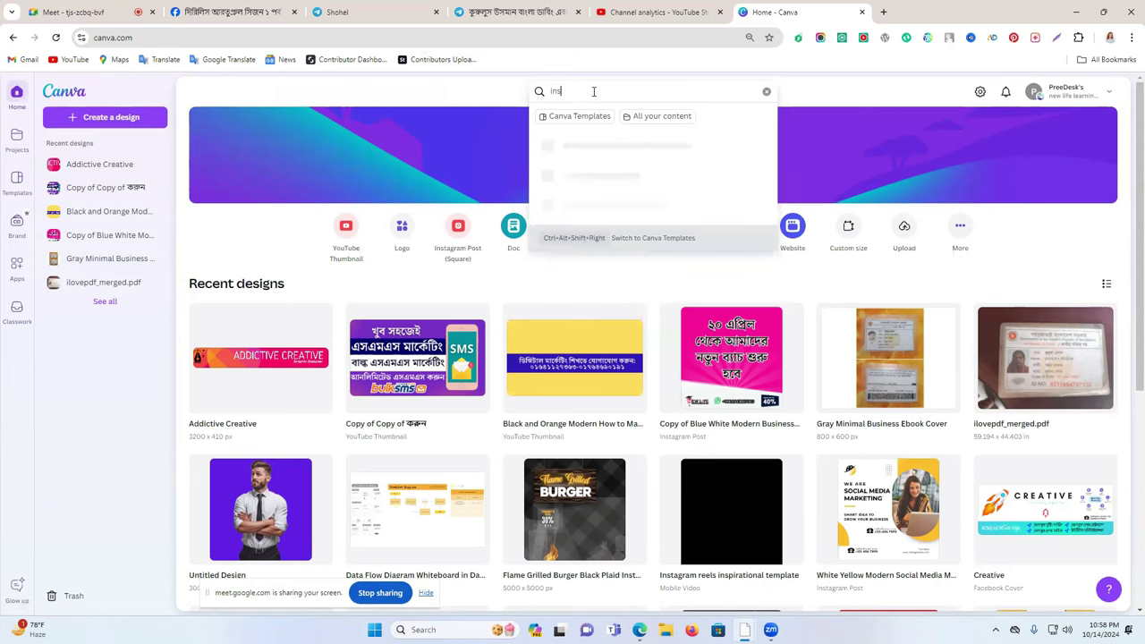
pyautogui.write('tagram')
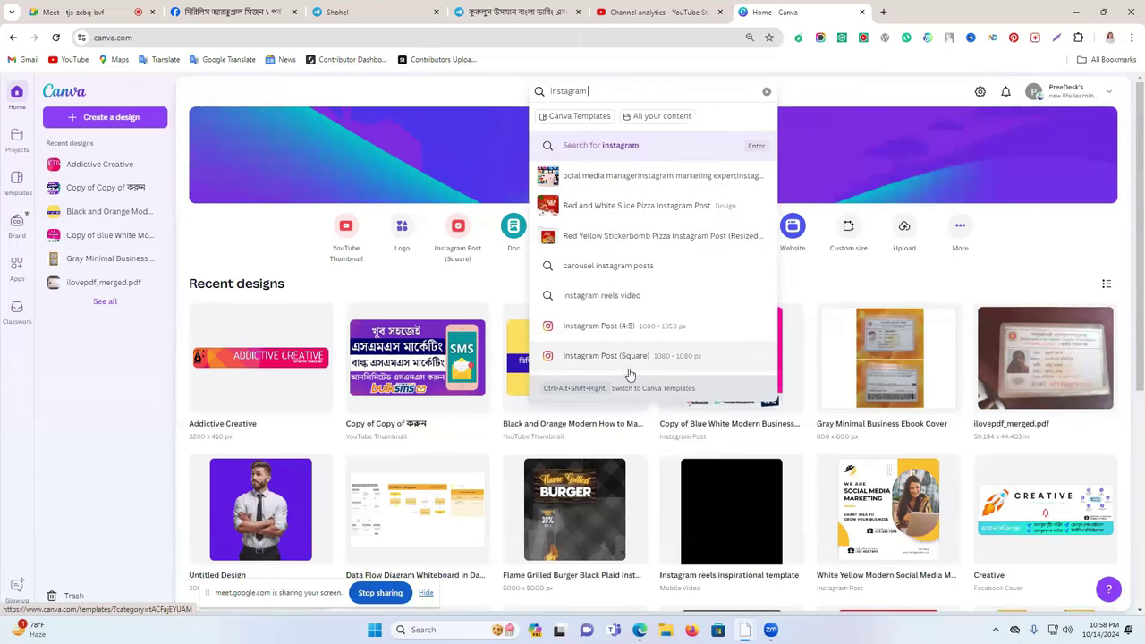
pyautogui.click(631, 357)
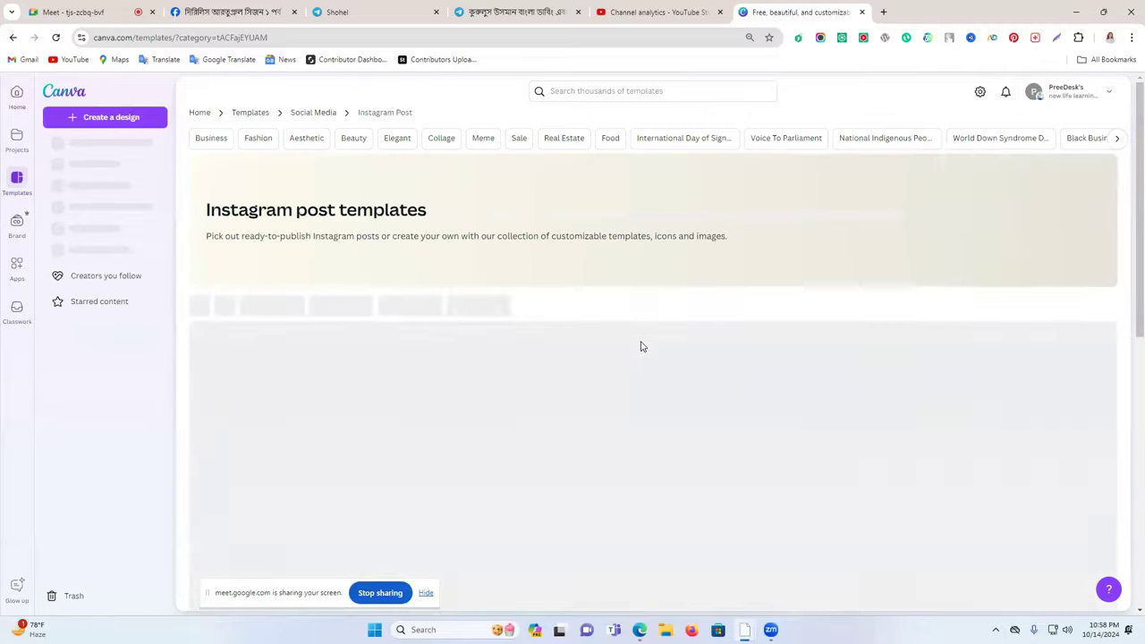
pyautogui.scroll(-1, 635, 335)
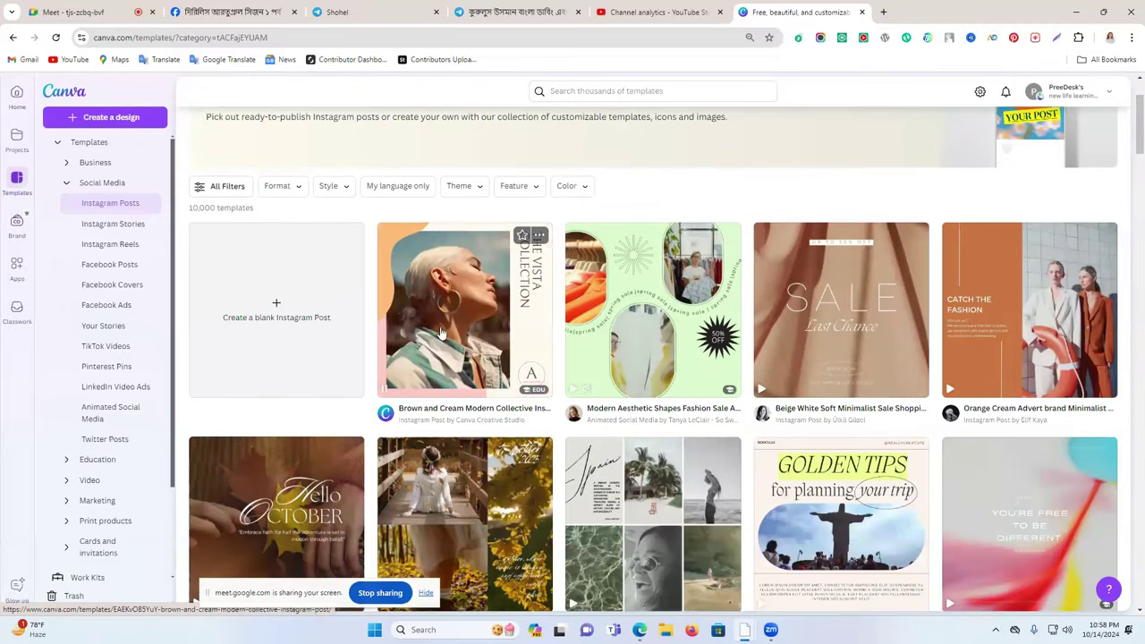
pyautogui.scroll(-2, 544, 333)
pyautogui.scroll(-5, 544, 332)
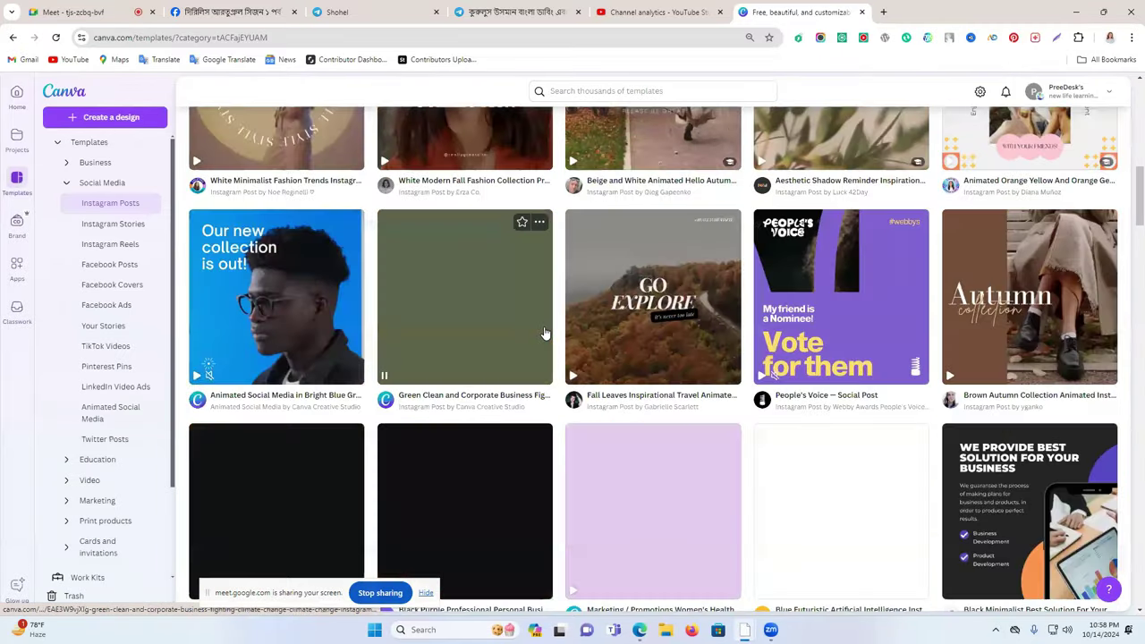
pyautogui.scroll(-2, 472, 145)
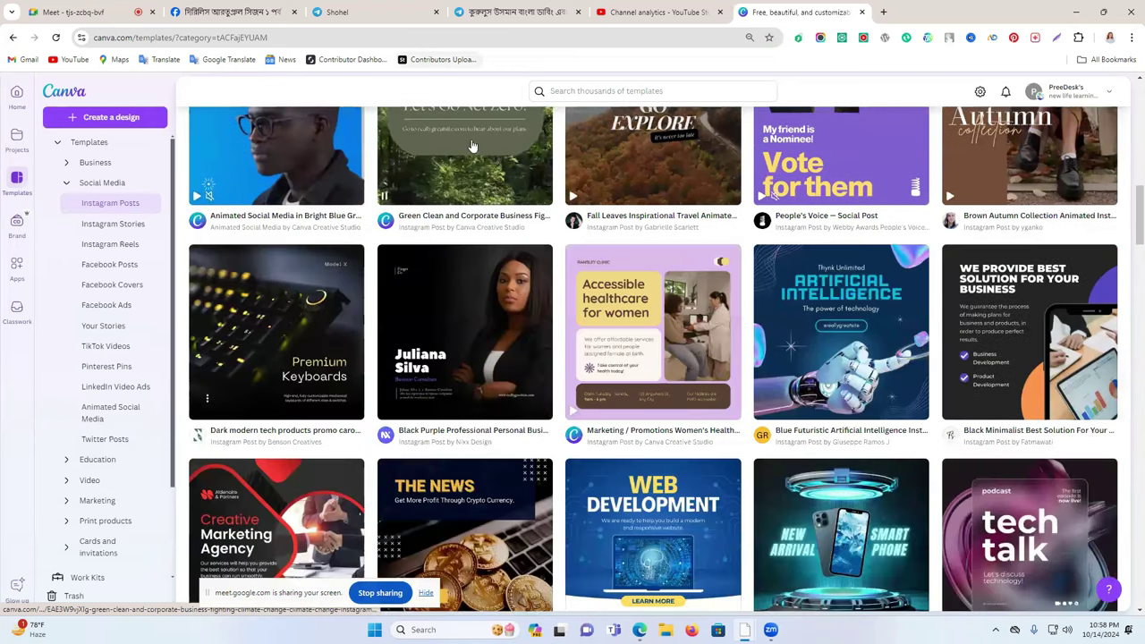
# - Search the templates for "instagram post (square)" and open the Red & White Modern Digital Marketing Agency template for customizing
pyautogui.click(575, 89)
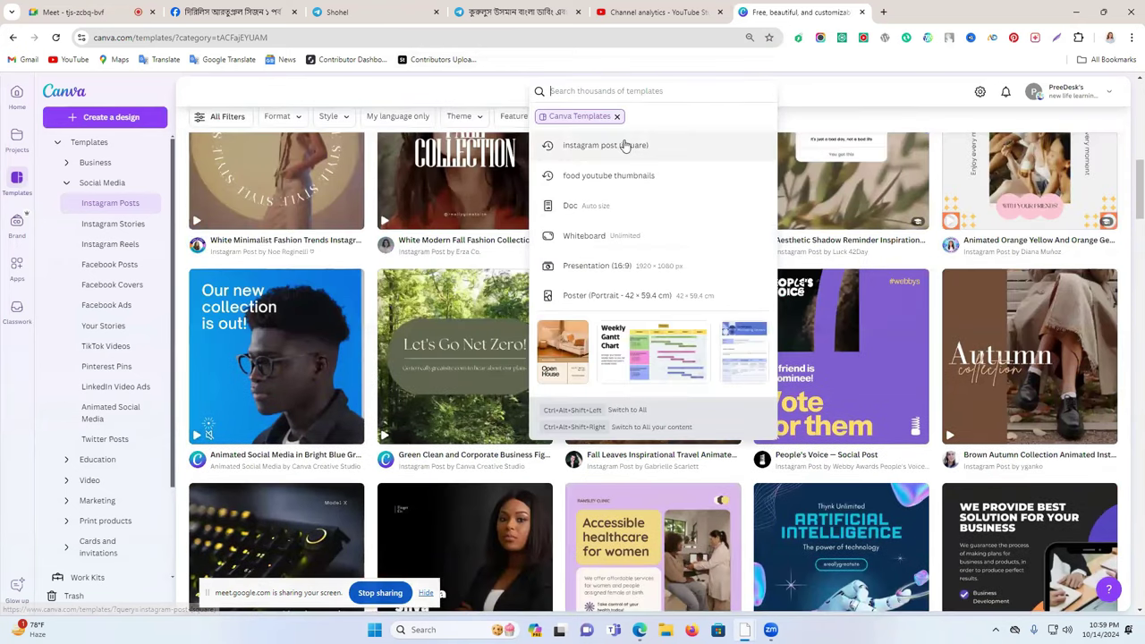
pyautogui.click(625, 145)
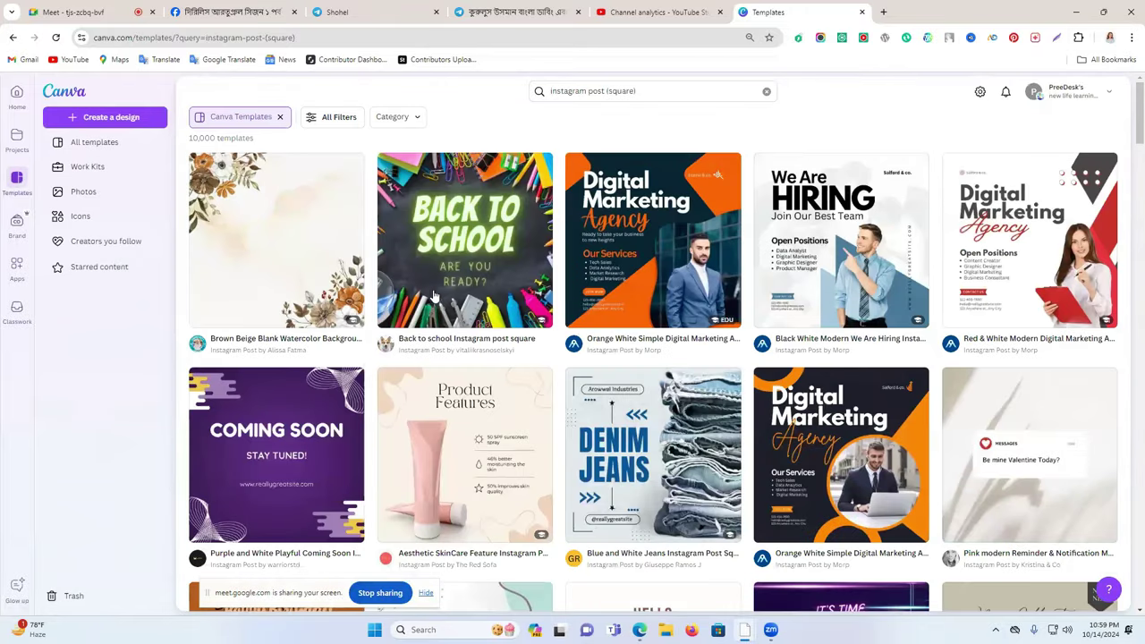
pyautogui.scroll(-1, 611, 201)
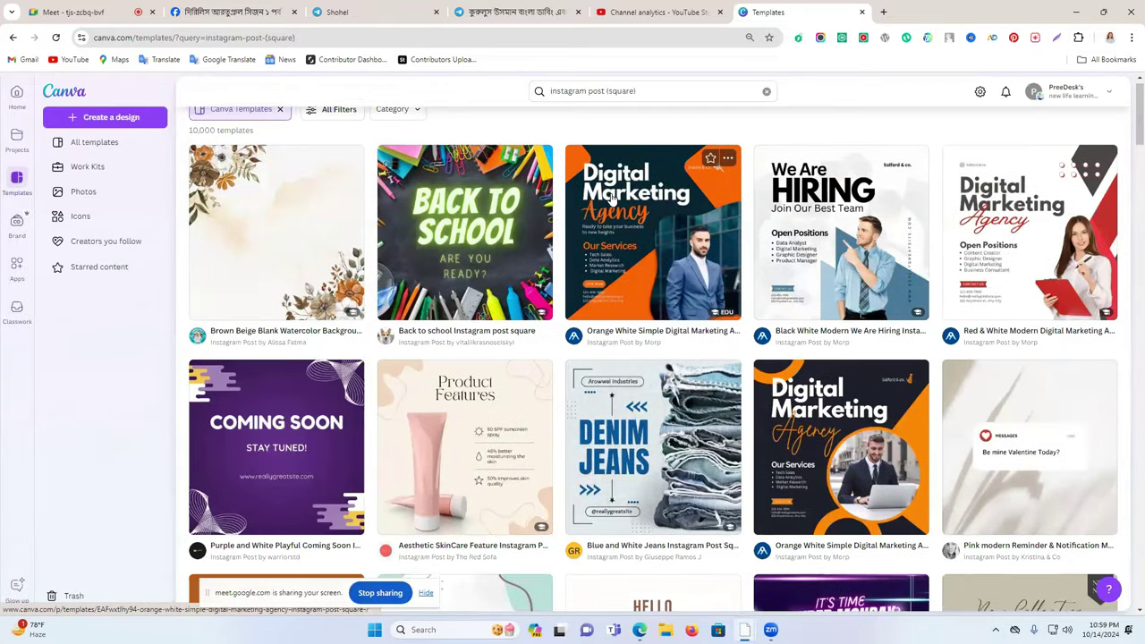
pyautogui.scroll(-3, 611, 195)
pyautogui.scroll(3, 611, 195)
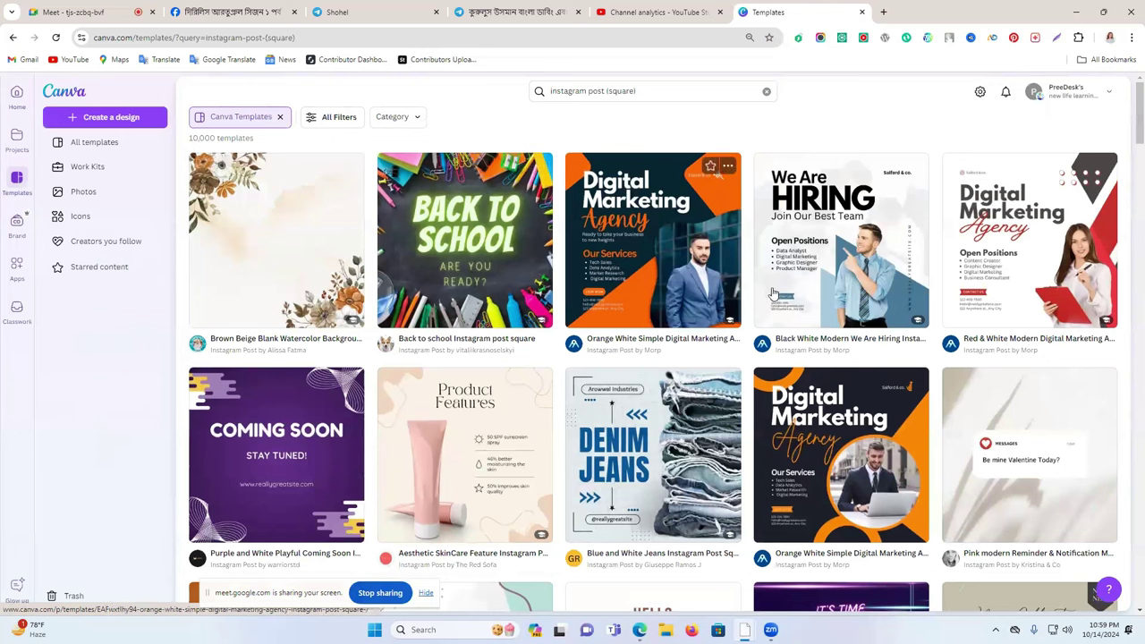
pyautogui.click(977, 266)
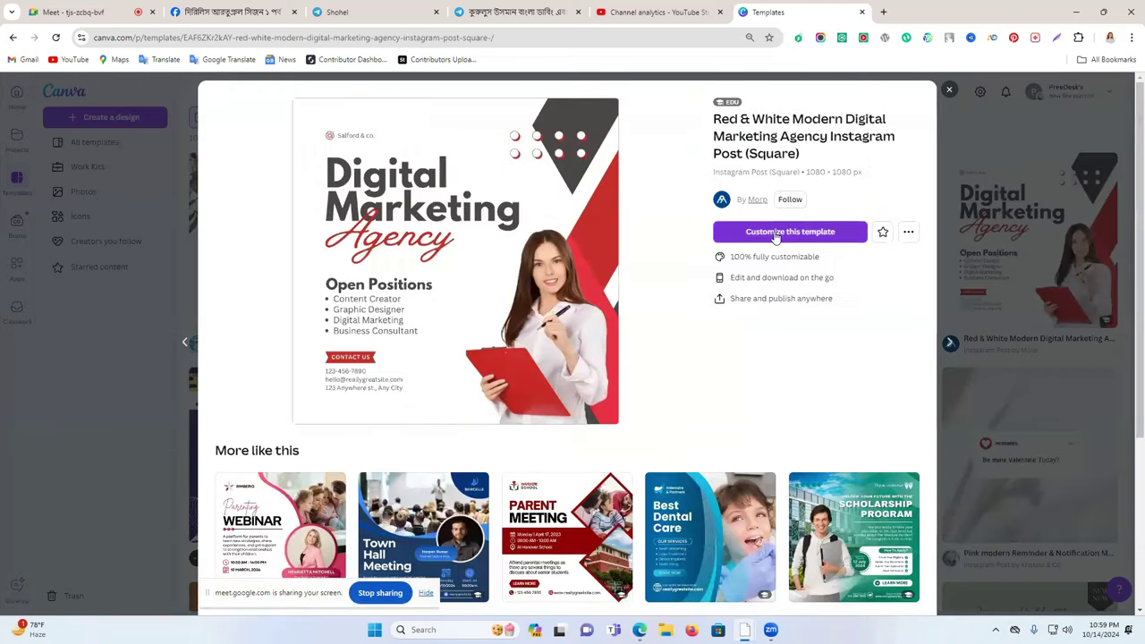
pyautogui.click(775, 235)
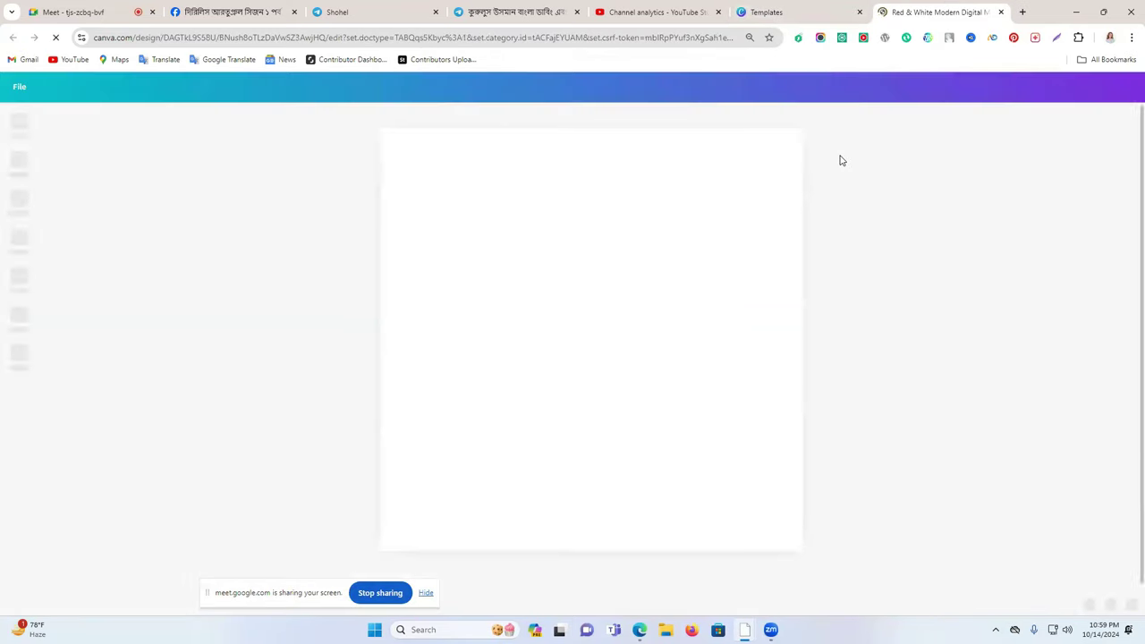
# - Delete every element on the template page and undo the deletion
pyautogui.moveTo(352, 168); pyautogui.dragTo(884, 537)
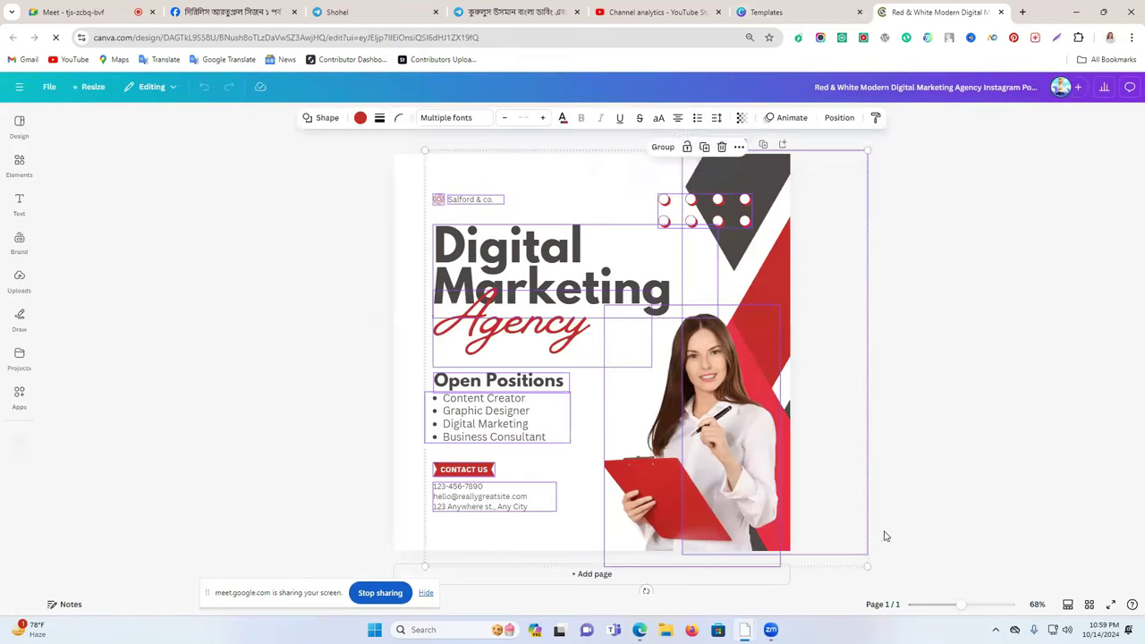
pyautogui.press('Delete')
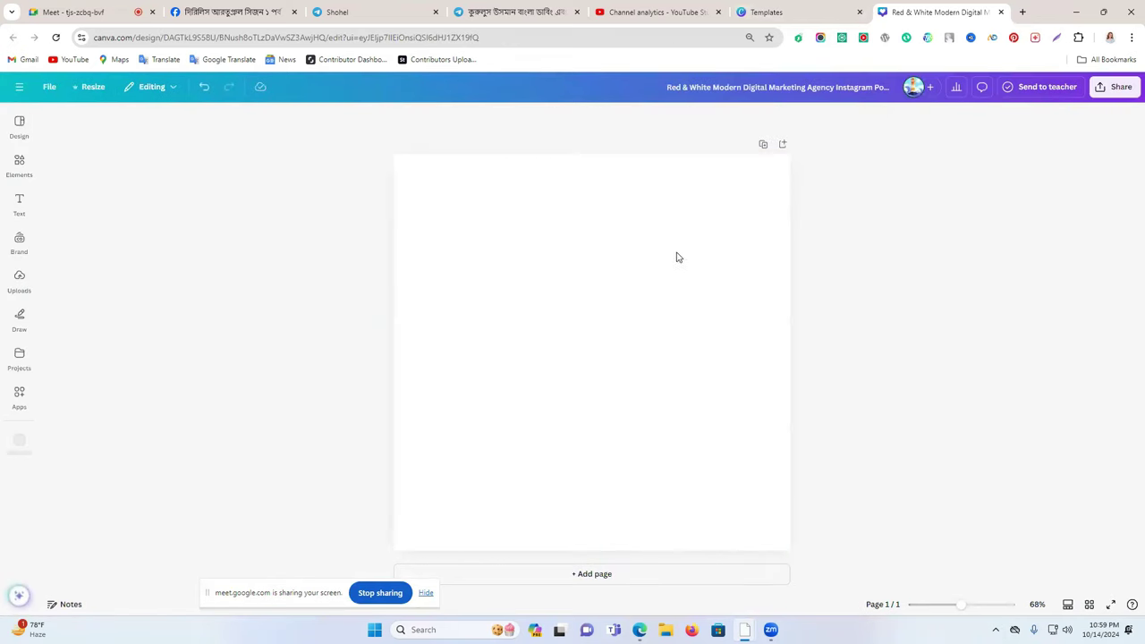
pyautogui.hotkey('ctrl', 'z')
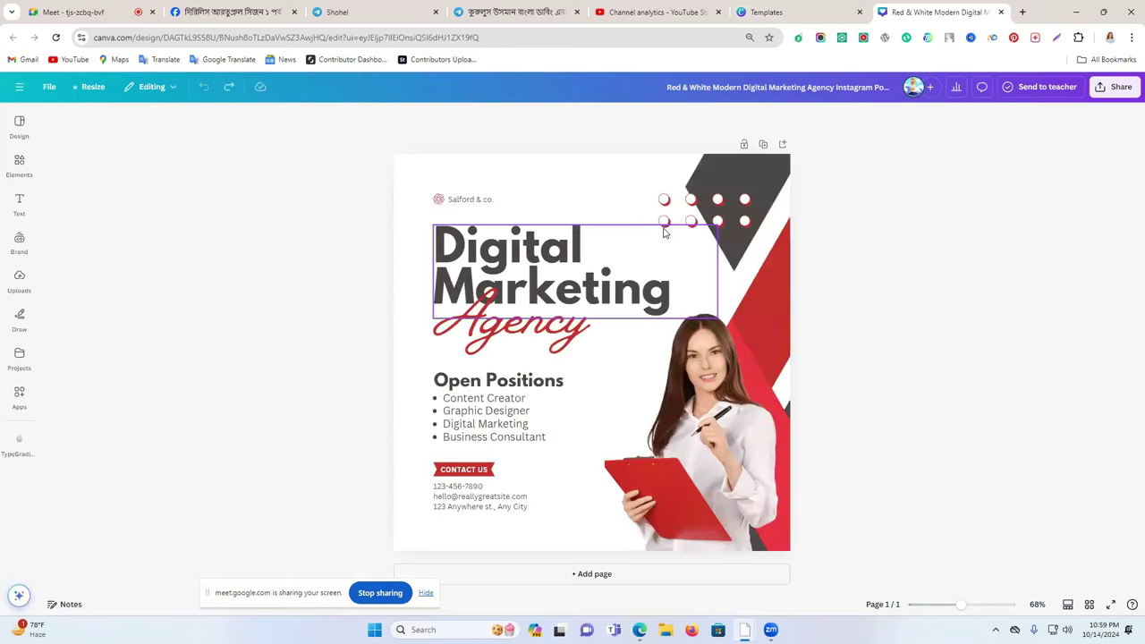
# - Select all the elements of the template and shift the whole layout toward the page's upper-left corner
pyautogui.moveTo(351, 161); pyautogui.dragTo(815, 543)
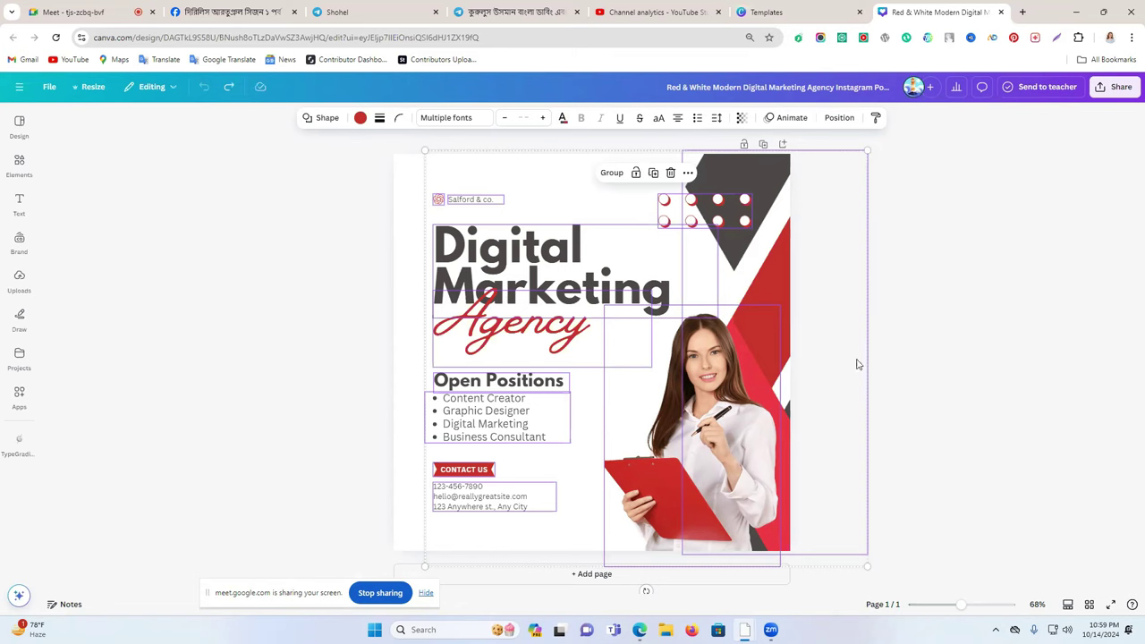
pyautogui.click(925, 317)
pyautogui.moveTo(423, 186); pyautogui.dragTo(807, 527)
pyautogui.moveTo(388, 169); pyautogui.dragTo(815, 569)
pyautogui.moveTo(653, 376); pyautogui.dragTo(403, 290)
pyautogui.moveTo(794, 383); pyautogui.dragTo(618, 345)
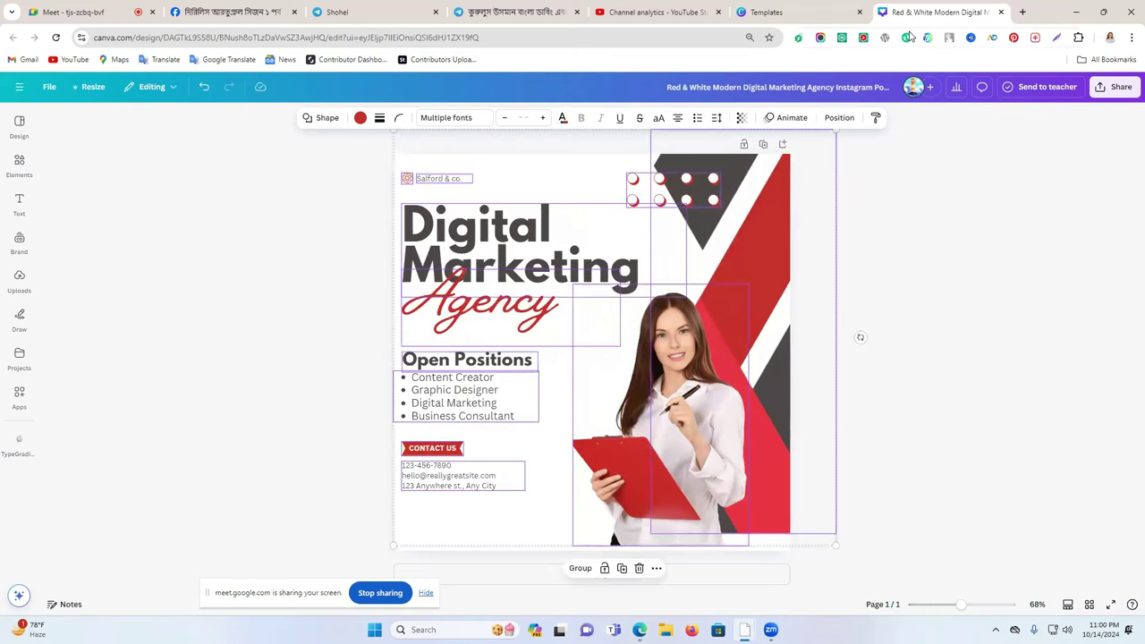
# - Search Google for "shakib al hasan" in a new browser tab
pyautogui.click(1022, 12)
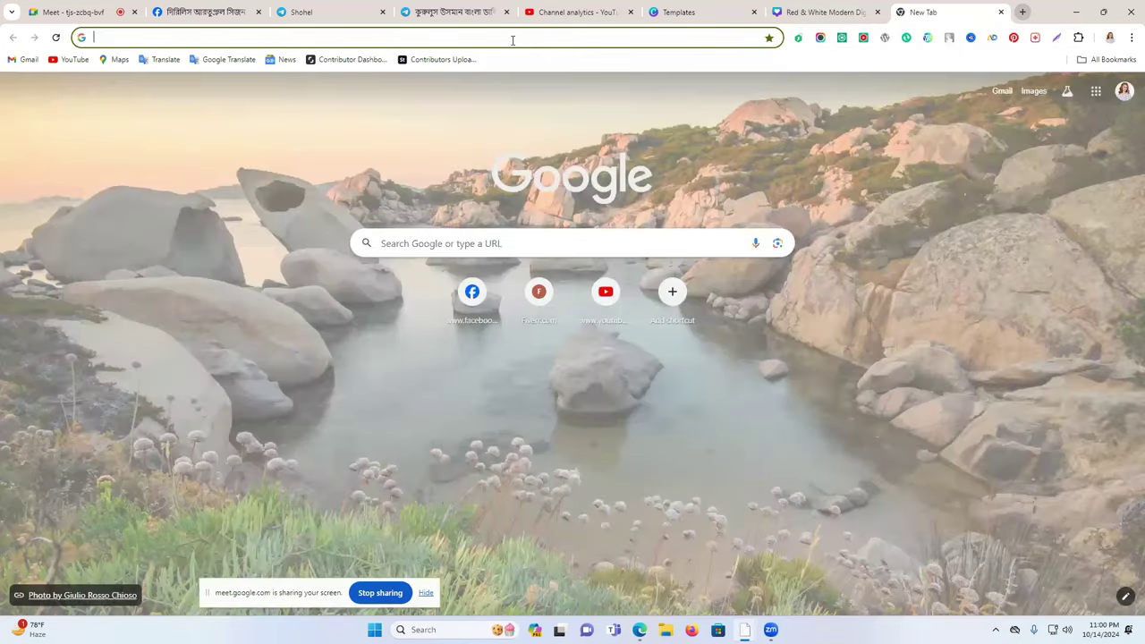
pyautogui.click(513, 40)
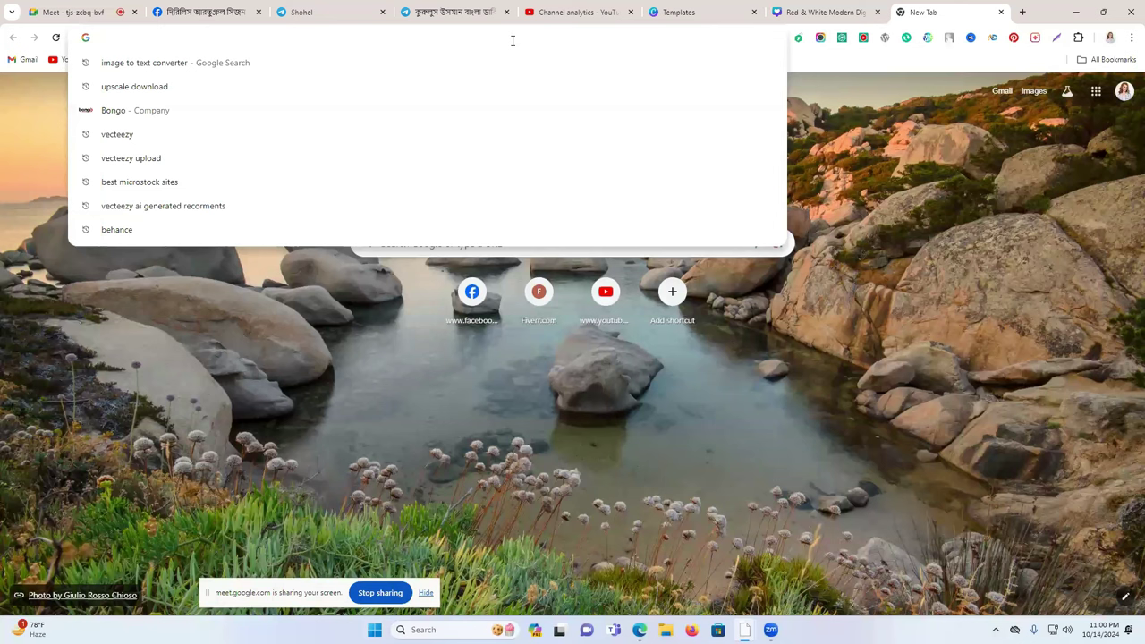
pyautogui.write('shak')
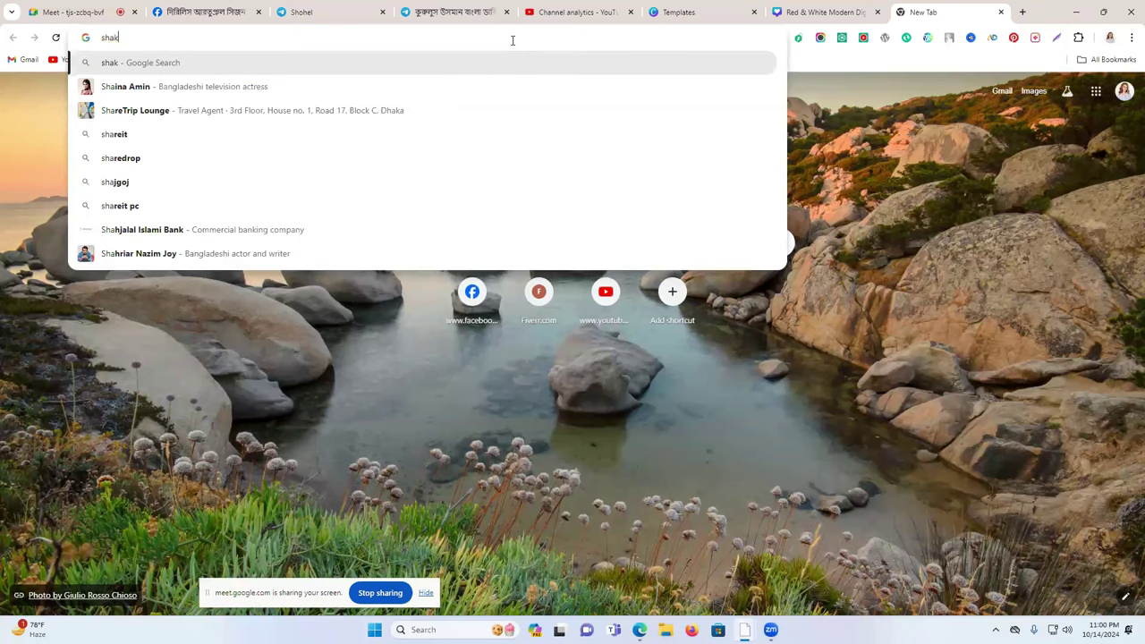
pyautogui.write('ib a')
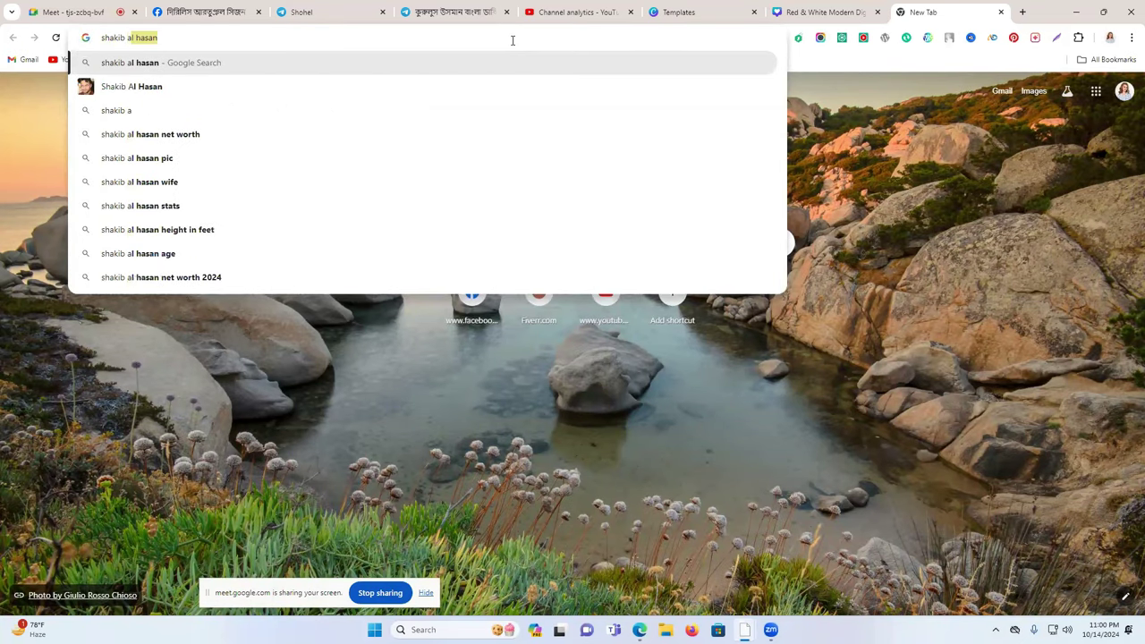
pyautogui.press('Return')
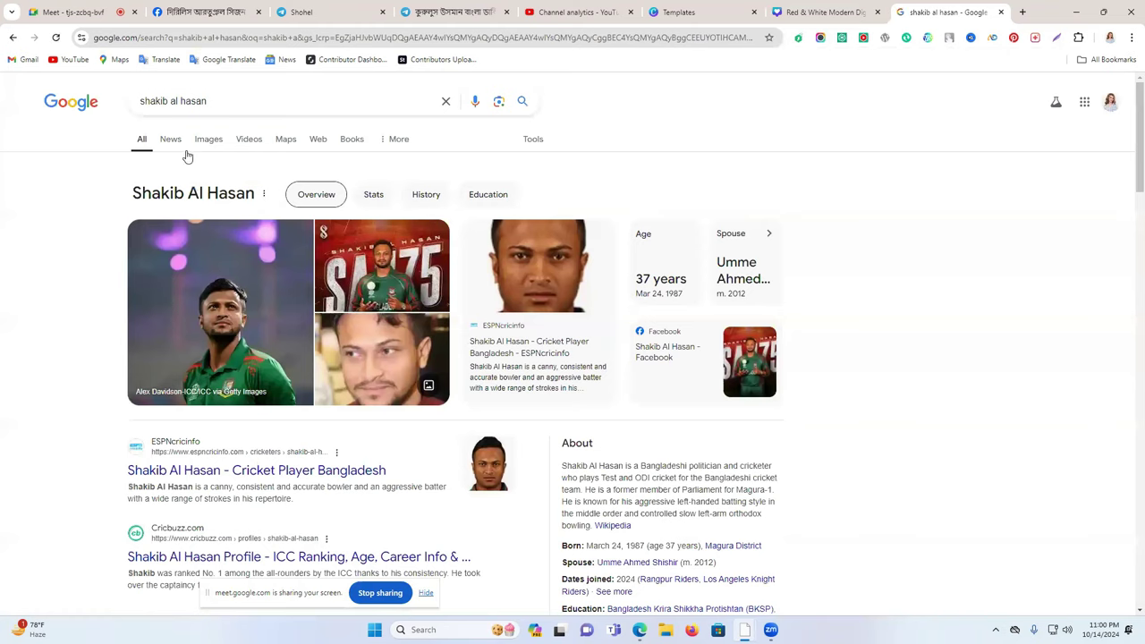
# - Browse the Google image results for "shakib al hasan" for a usable photo
pyautogui.click(207, 140)
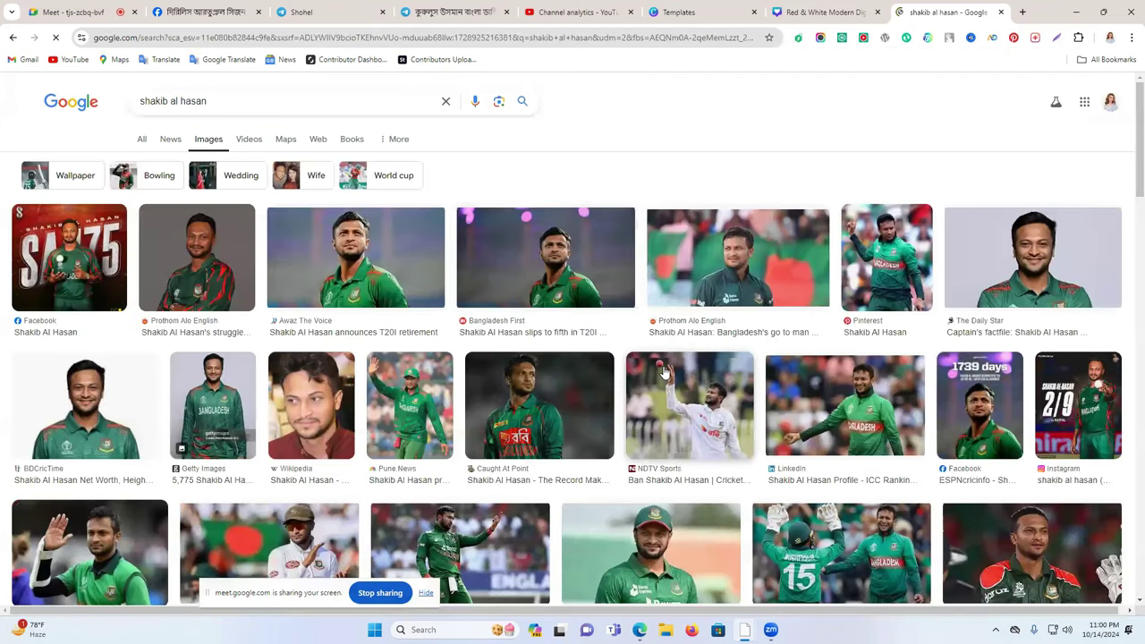
pyautogui.scroll(-1, 662, 370)
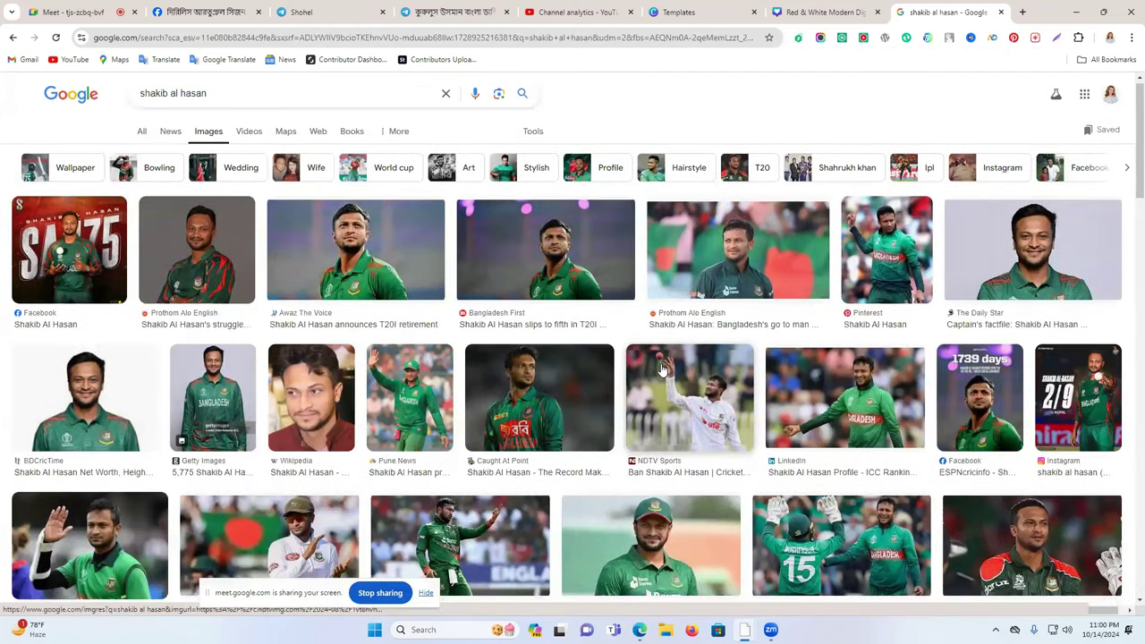
pyautogui.scroll(-4, 661, 370)
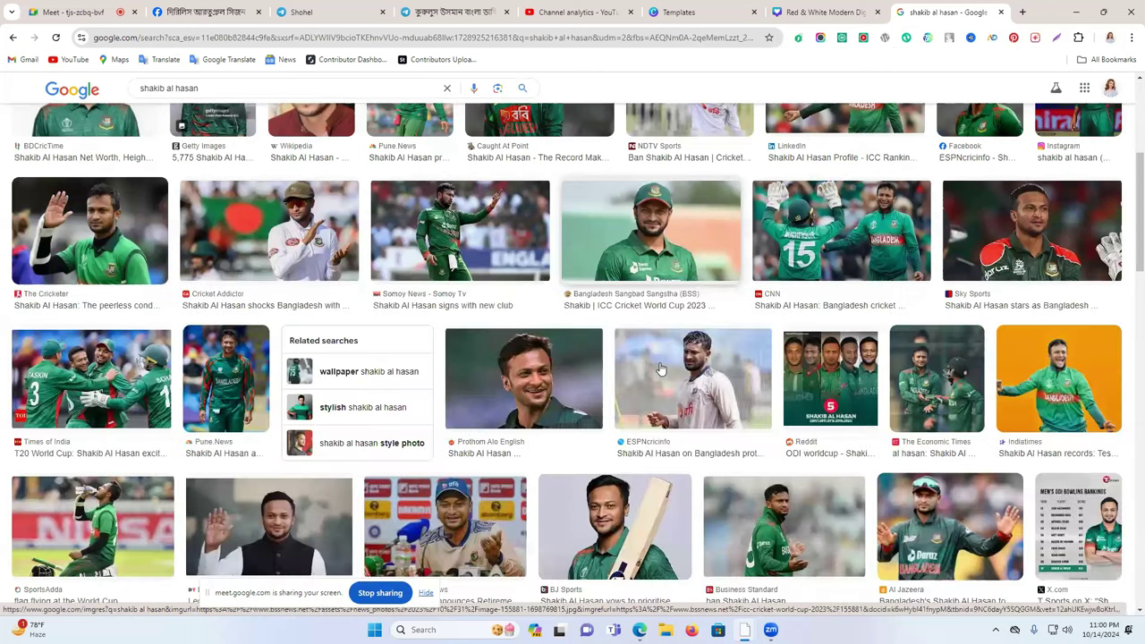
pyautogui.scroll(-5, 660, 368)
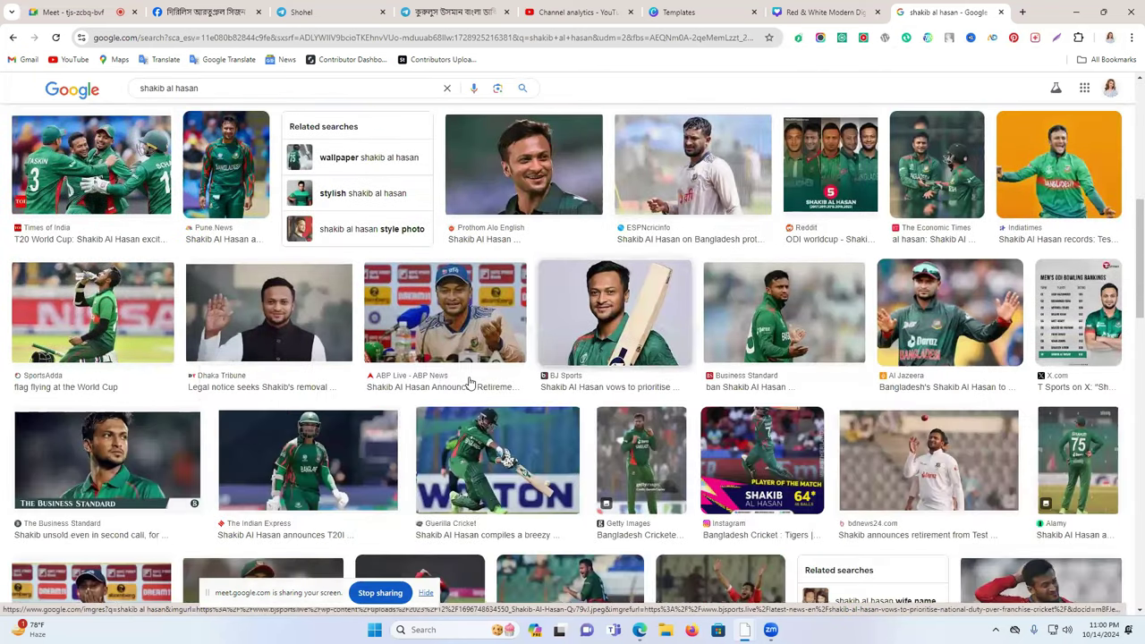
pyautogui.scroll(-3, 563, 380)
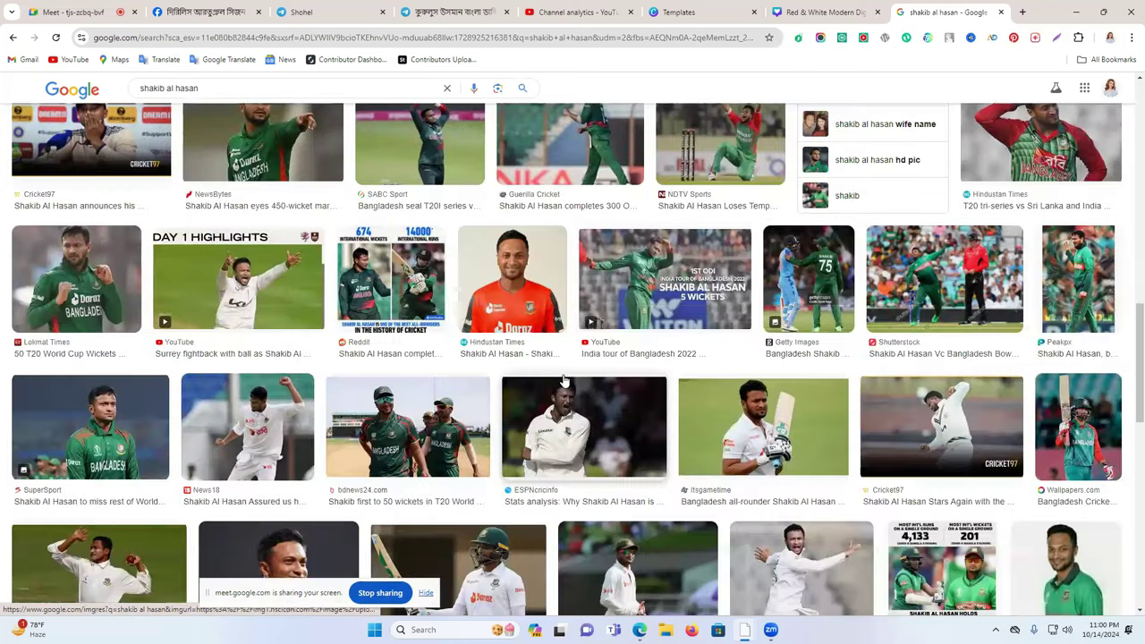
pyautogui.scroll(-1, 563, 380)
pyautogui.scroll(-1, 563, 380)
pyautogui.scroll(3, 563, 380)
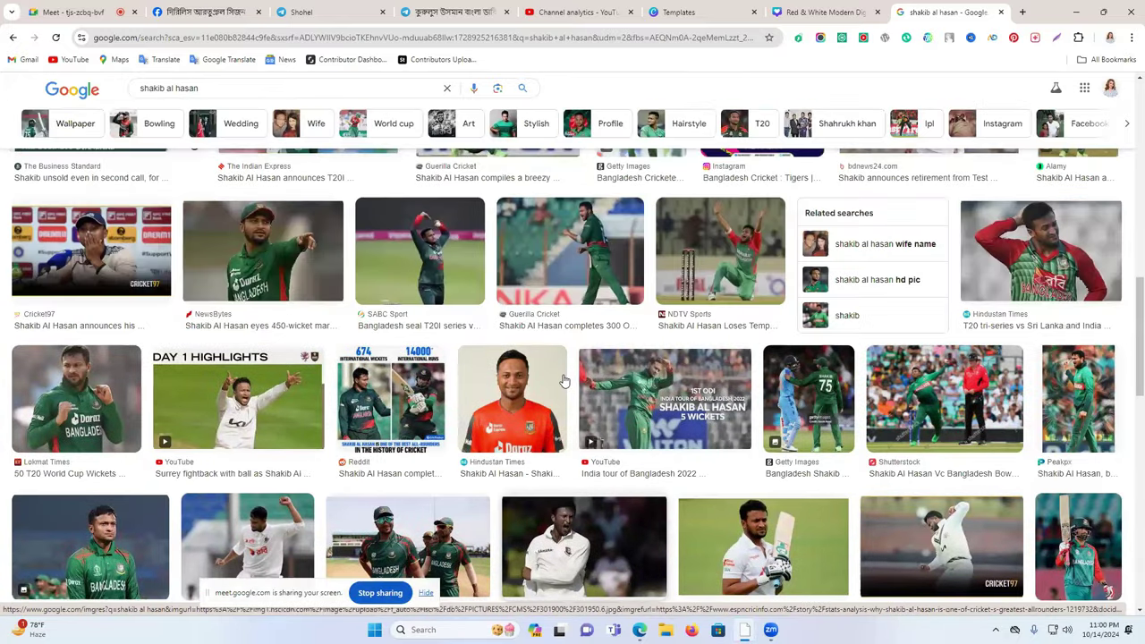
pyautogui.scroll(5, 338, 376)
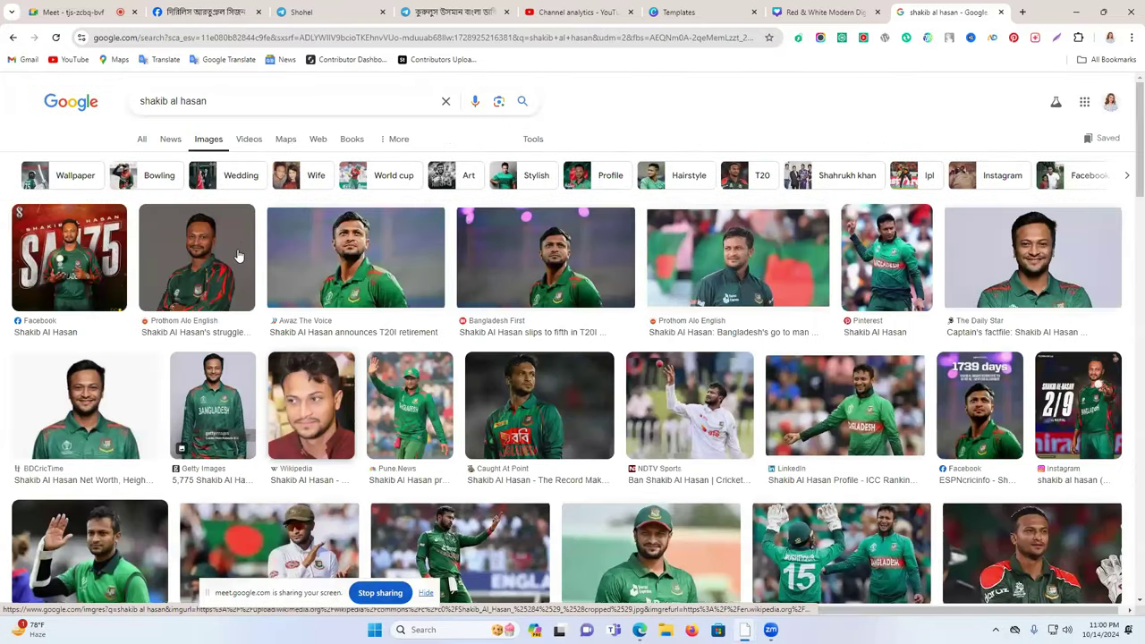
# - Replace the image search query with "mahmudullah" and run the search
pyautogui.click(211, 101)
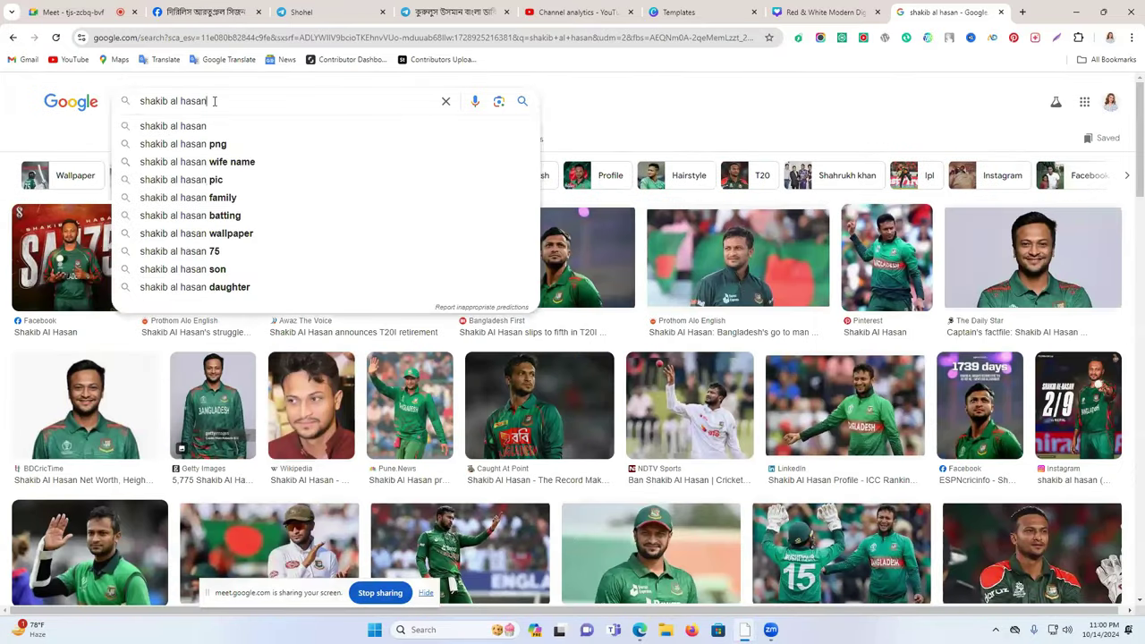
pyautogui.hotkey('ctrl', 'a')
pyautogui.click(214, 101)
pyautogui.doubleClick(214, 102)
pyautogui.tripleClick(213, 101)
pyautogui.write('m')
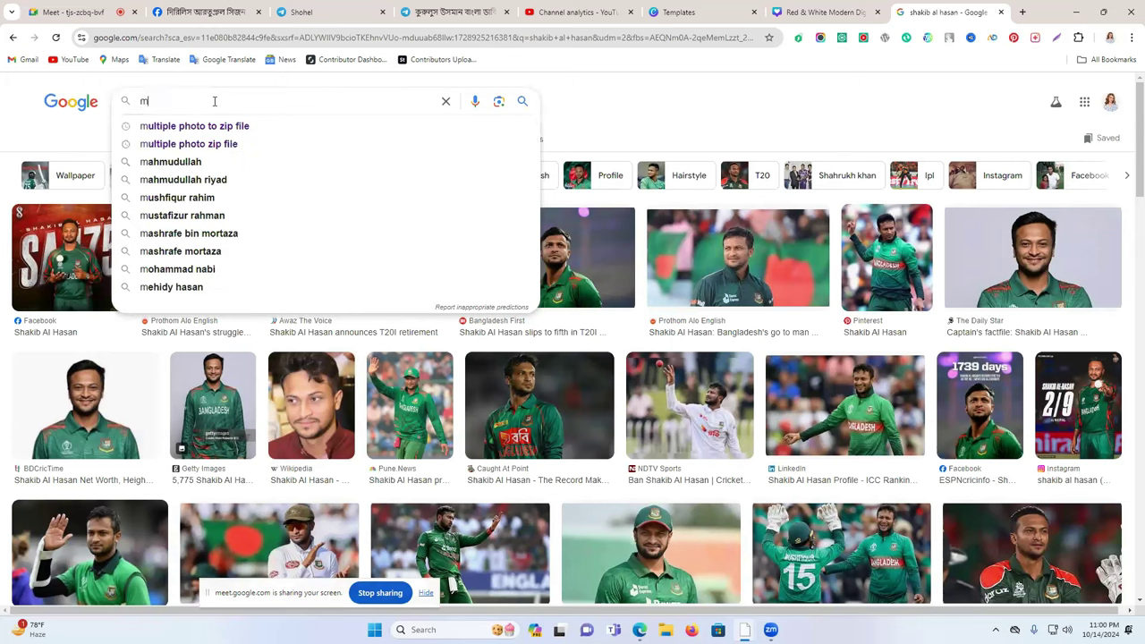
pyautogui.write('ahmud')
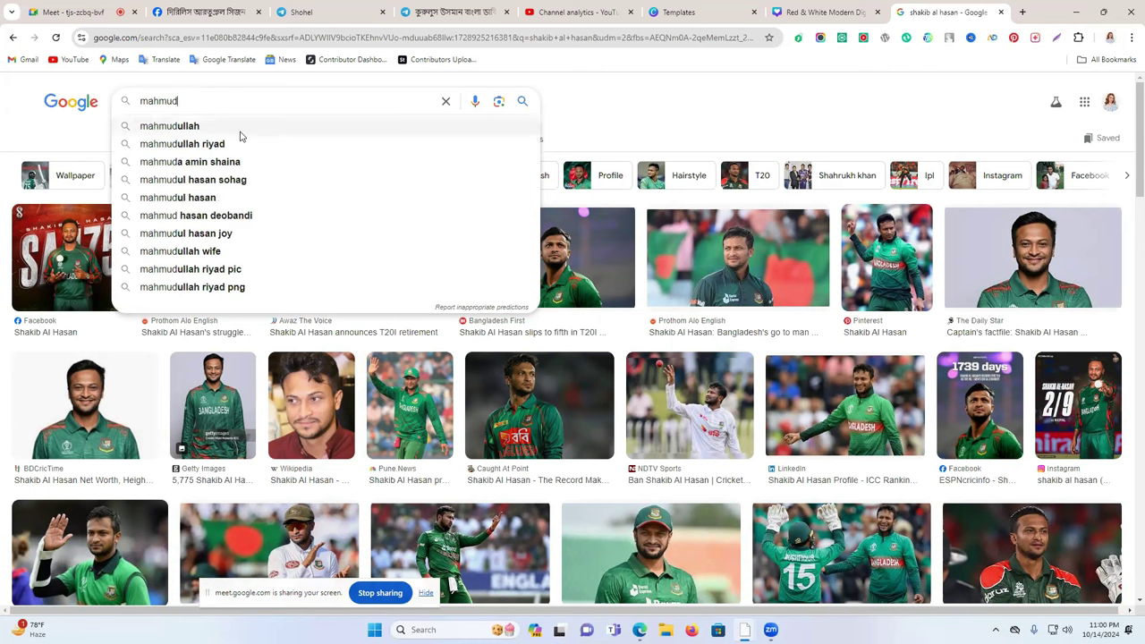
pyautogui.click(238, 127)
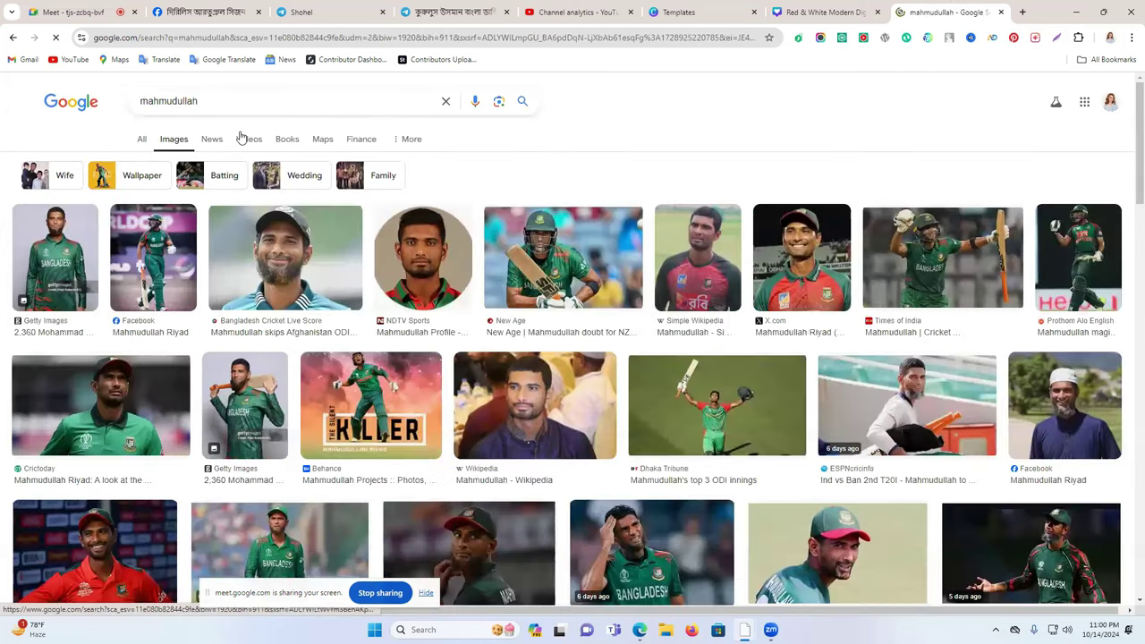
# - Save the Bangladesh Cricket Live Score photo of Mahmudullah to Downloads as a JPEG image and close its preview
pyautogui.click(272, 259)
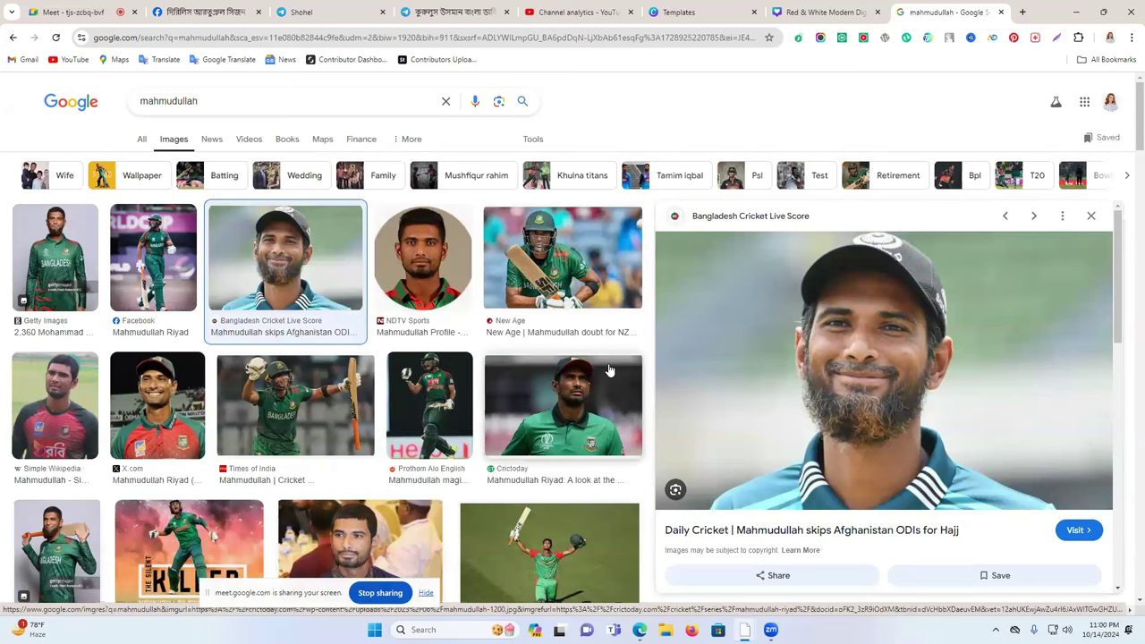
pyautogui.rightClick(884, 363)
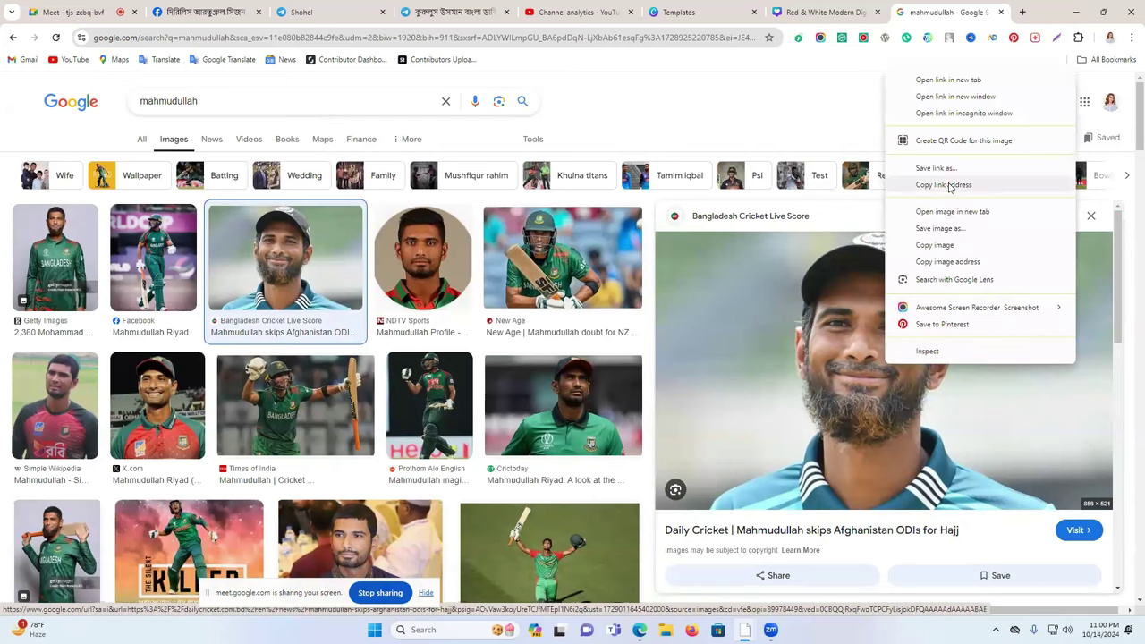
pyautogui.click(969, 228)
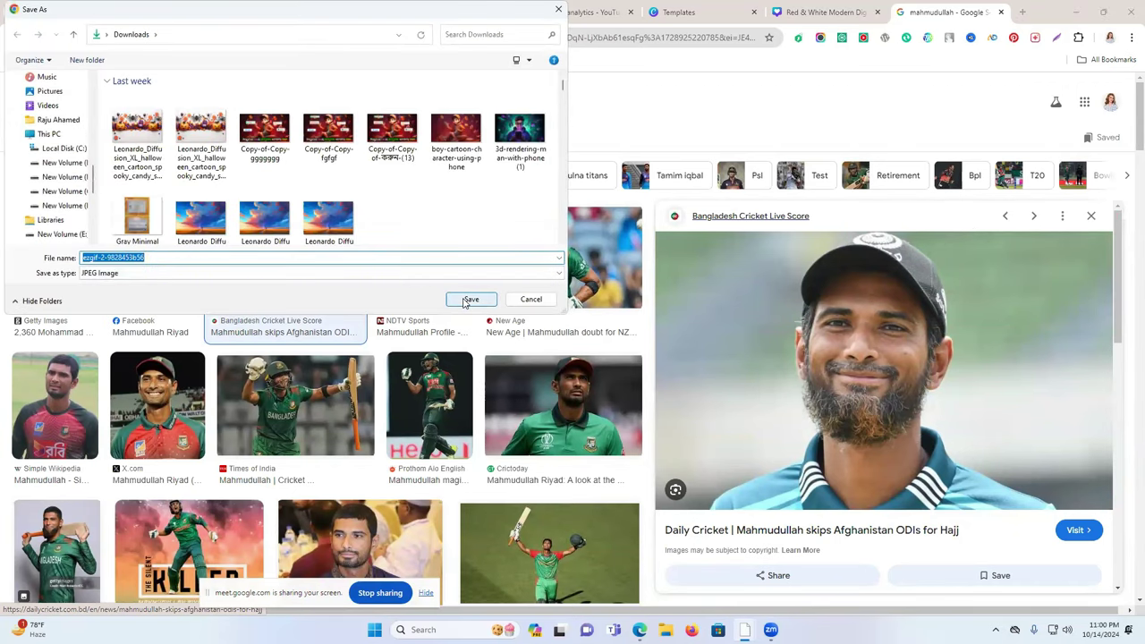
pyautogui.click(463, 302)
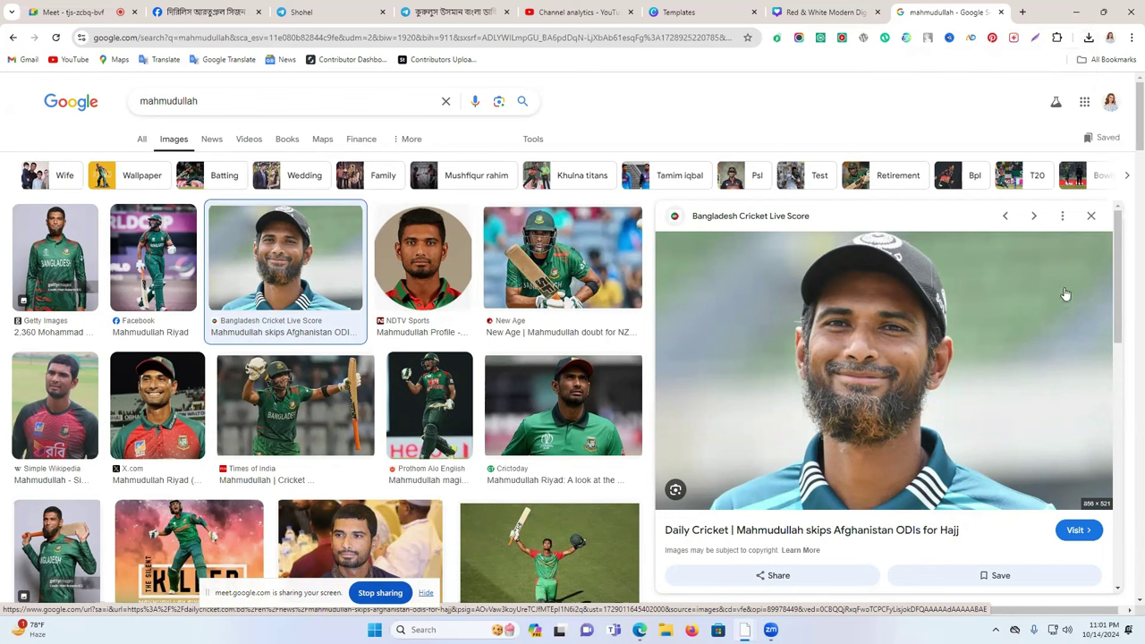
pyautogui.click(1090, 215)
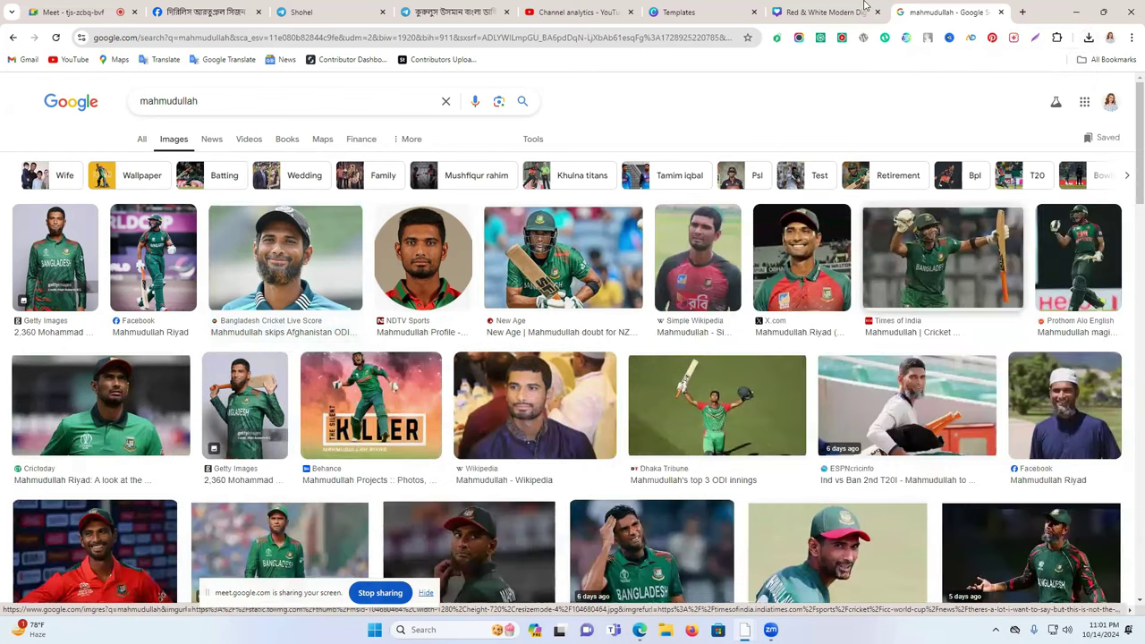
# - Switch to the Canva design and delete every element on the template page
pyautogui.click(827, 12)
pyautogui.click(1054, 212)
pyautogui.moveTo(341, 158); pyautogui.dragTo(849, 546)
pyautogui.press('Delete')
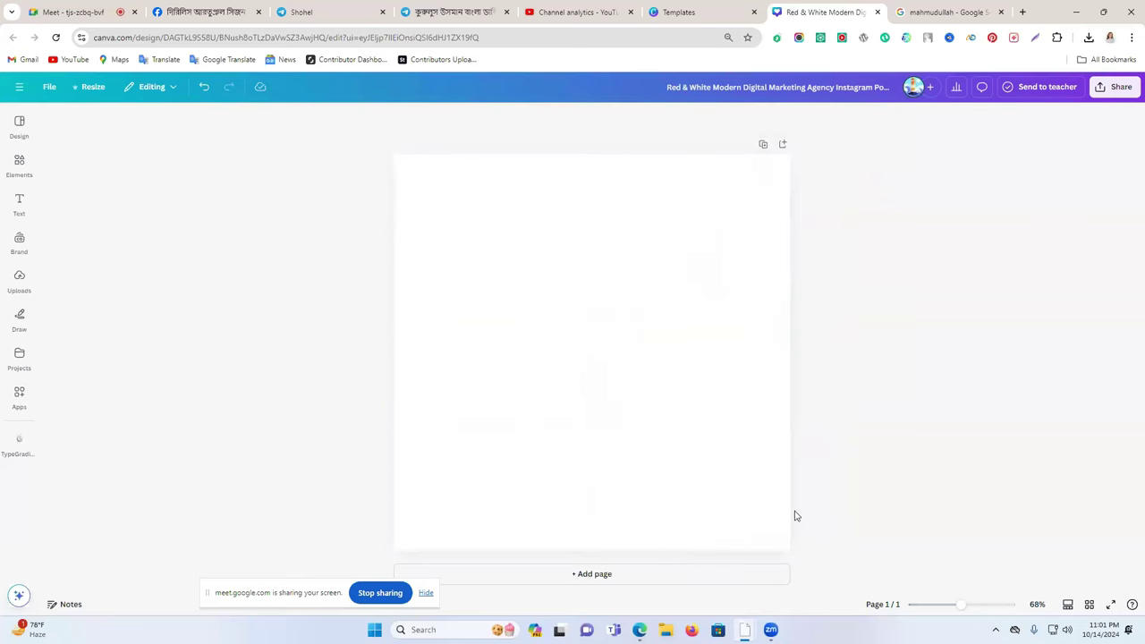
# - Upload the image ezgif-2-9828453b56 from Downloads and add it to the blank page
pyautogui.click(20, 243)
pyautogui.click(18, 247)
pyautogui.click(17, 280)
pyautogui.click(147, 151)
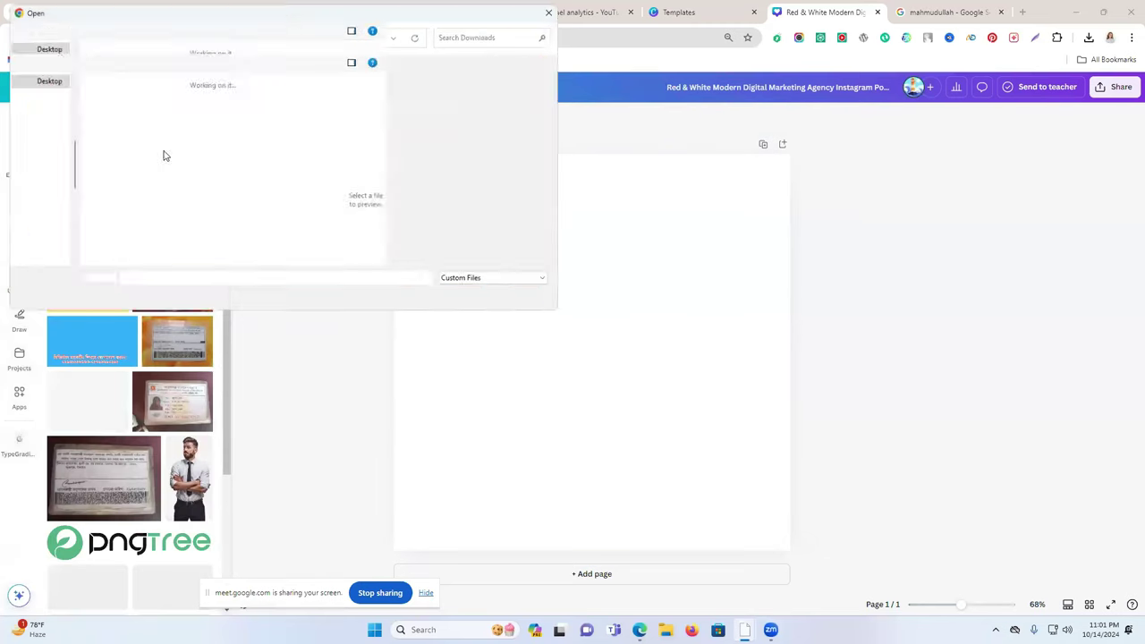
pyautogui.click(115, 112)
pyautogui.click(470, 299)
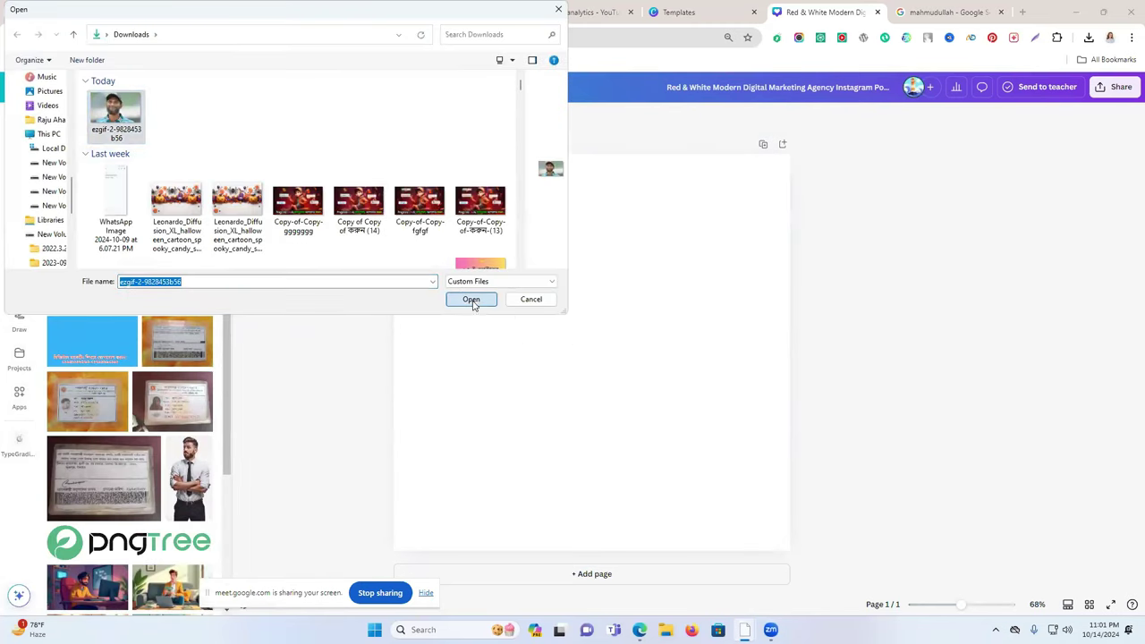
pyautogui.click(97, 253)
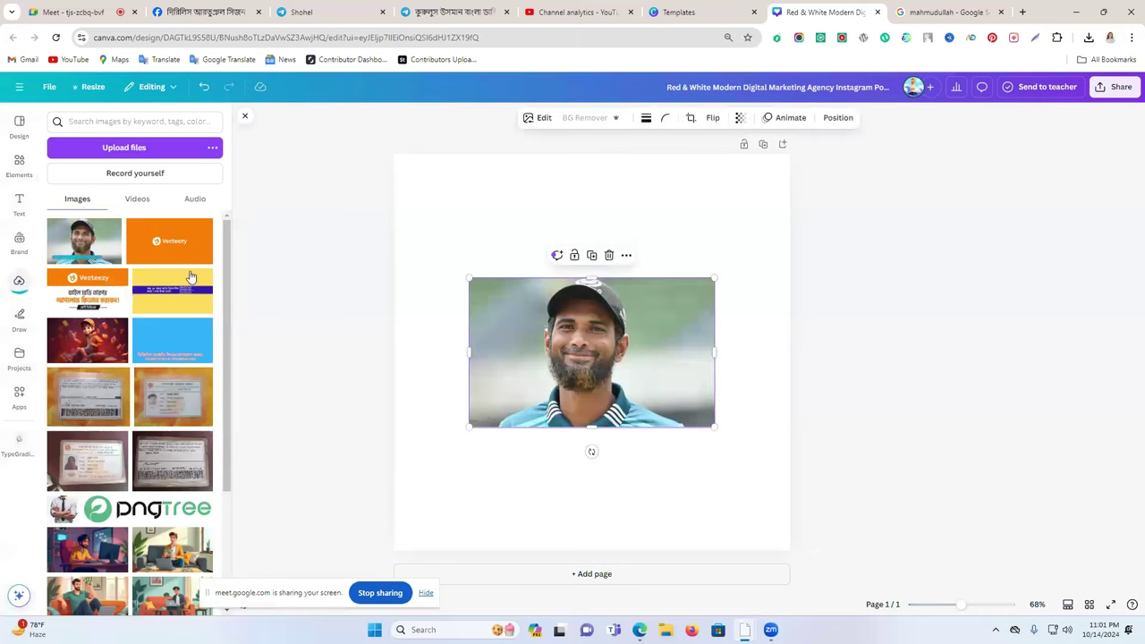
# - Enlarge and crop the cricketer photo to span the page's full width, leaving an empty strip along the bottom edge
pyautogui.moveTo(543, 331); pyautogui.dragTo(468, 209)
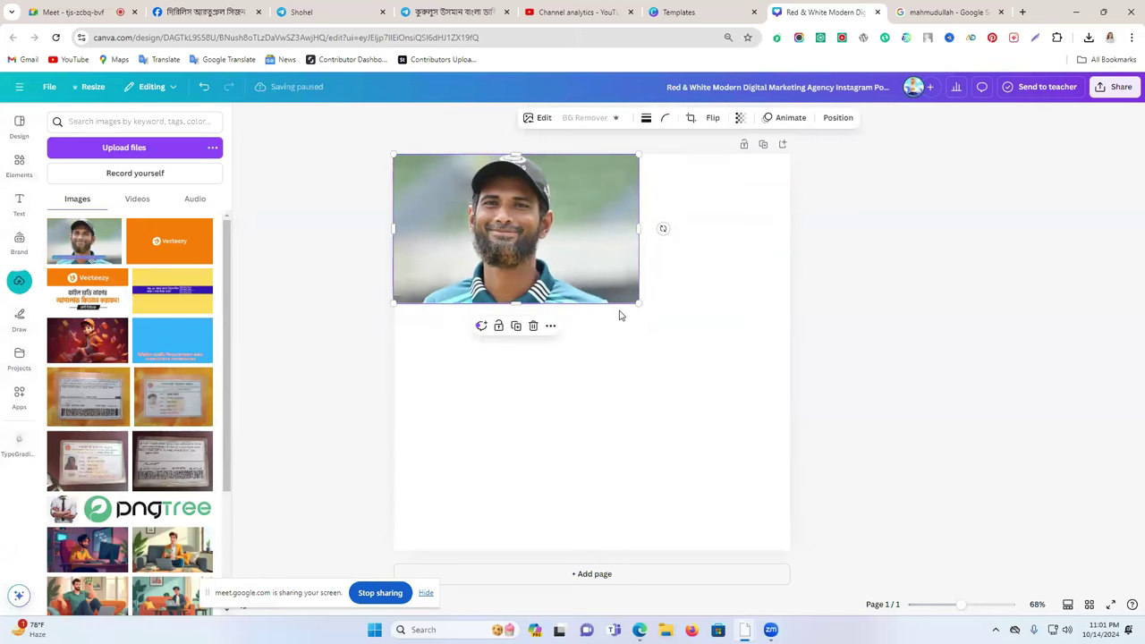
pyautogui.moveTo(637, 309); pyautogui.dragTo(794, 399)
pyautogui.moveTo(594, 396); pyautogui.dragTo(607, 481)
pyautogui.moveTo(654, 373); pyautogui.dragTo(666, 401)
pyautogui.moveTo(593, 182); pyautogui.dragTo(595, 153)
pyautogui.moveTo(674, 303); pyautogui.dragTo(675, 298)
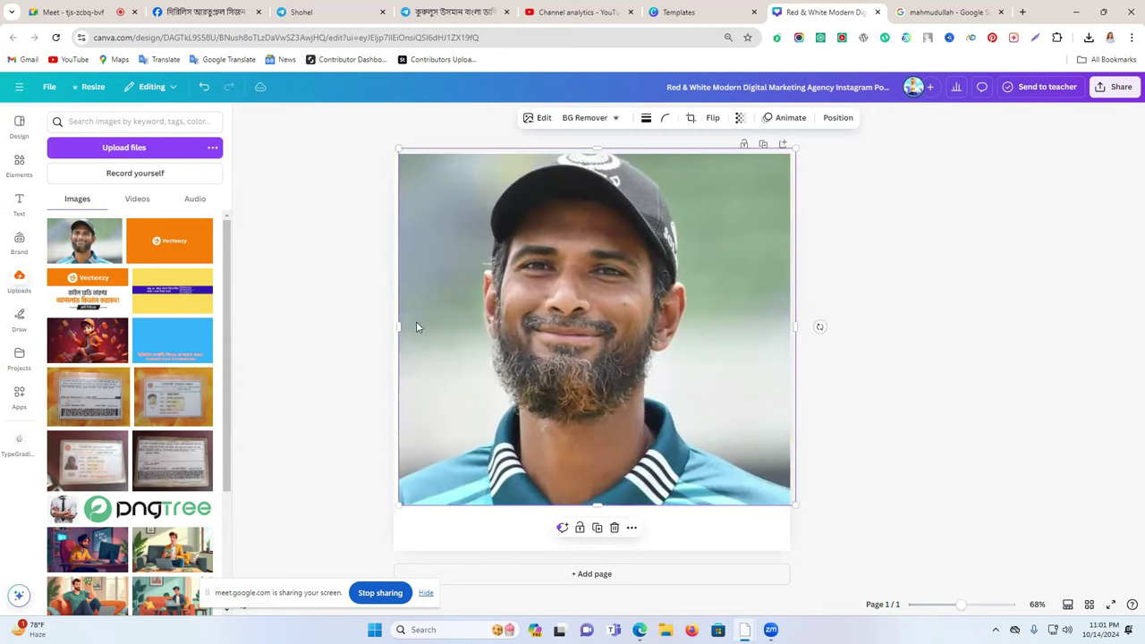
pyautogui.moveTo(399, 323); pyautogui.dragTo(389, 323)
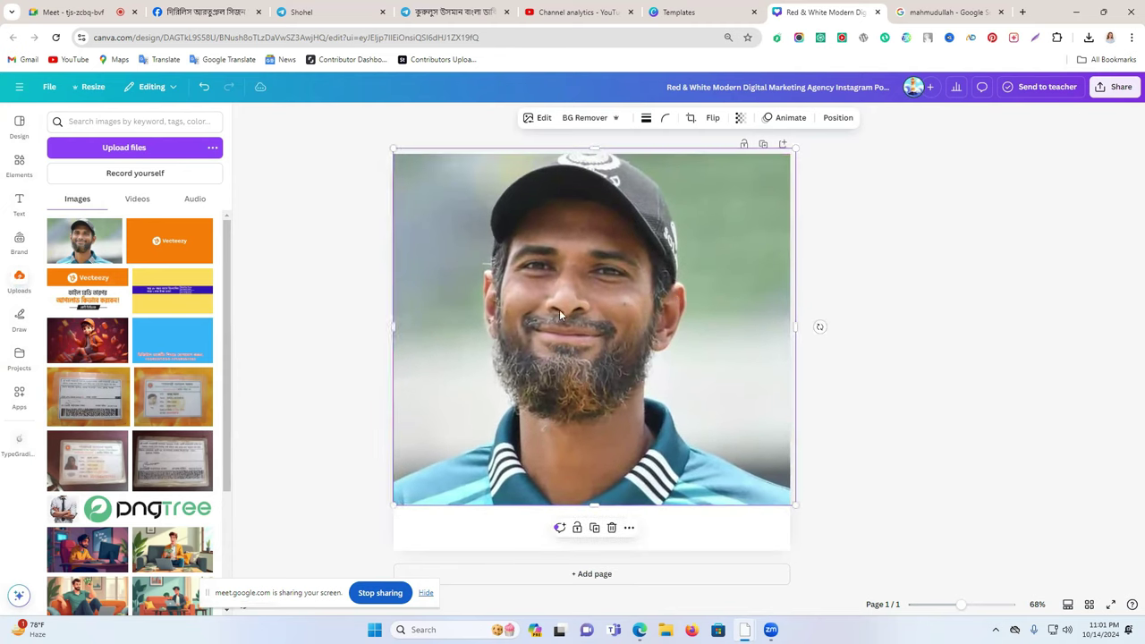
# - Browse the Google image results for "mahmudullah" for further photos
pyautogui.click(935, 7)
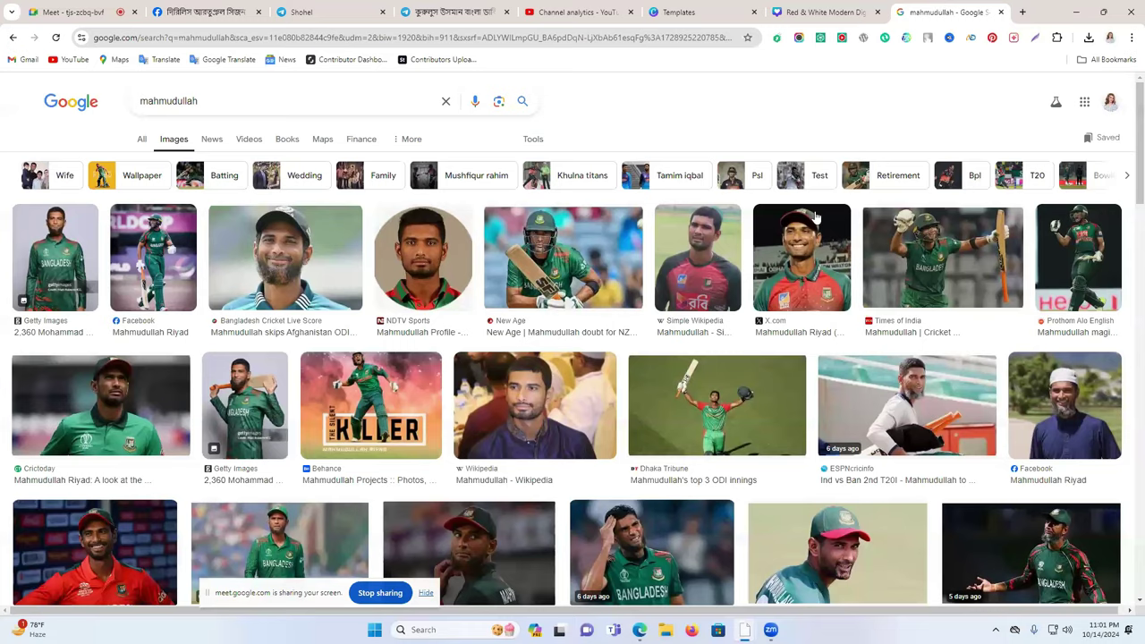
pyautogui.scroll(-2, 207, 234)
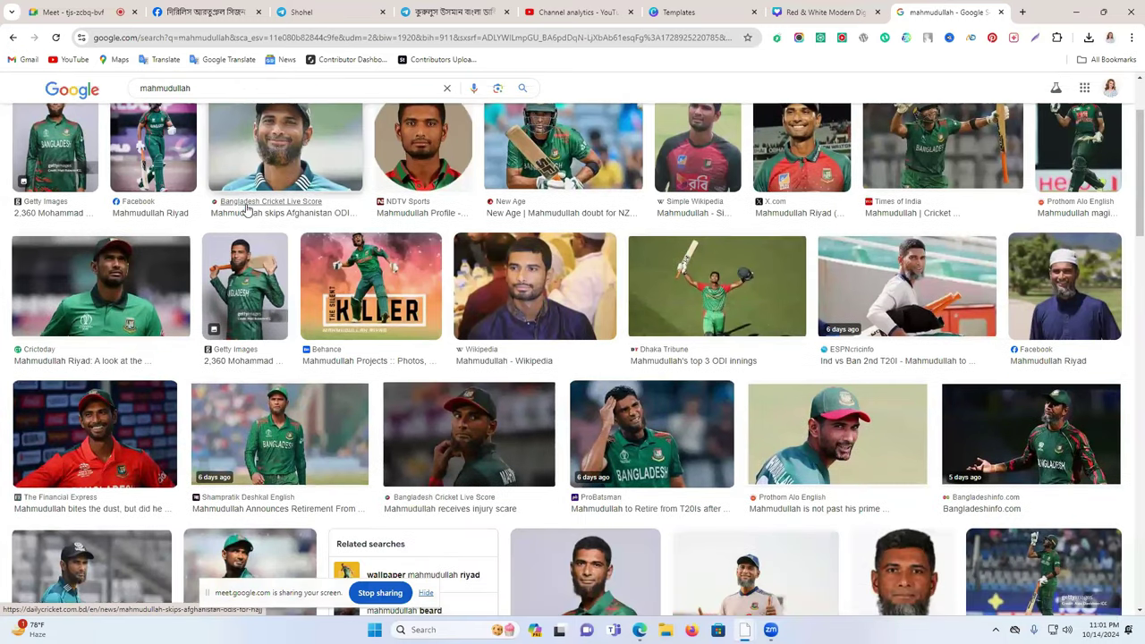
pyautogui.scroll(-4, 251, 220)
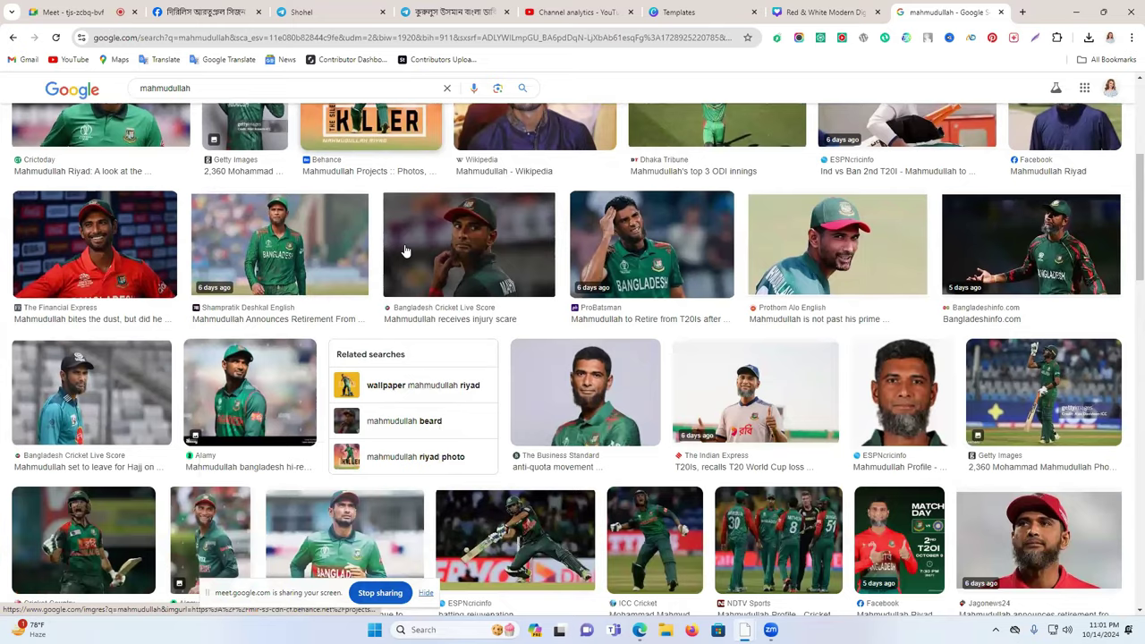
pyautogui.scroll(-3, 404, 250)
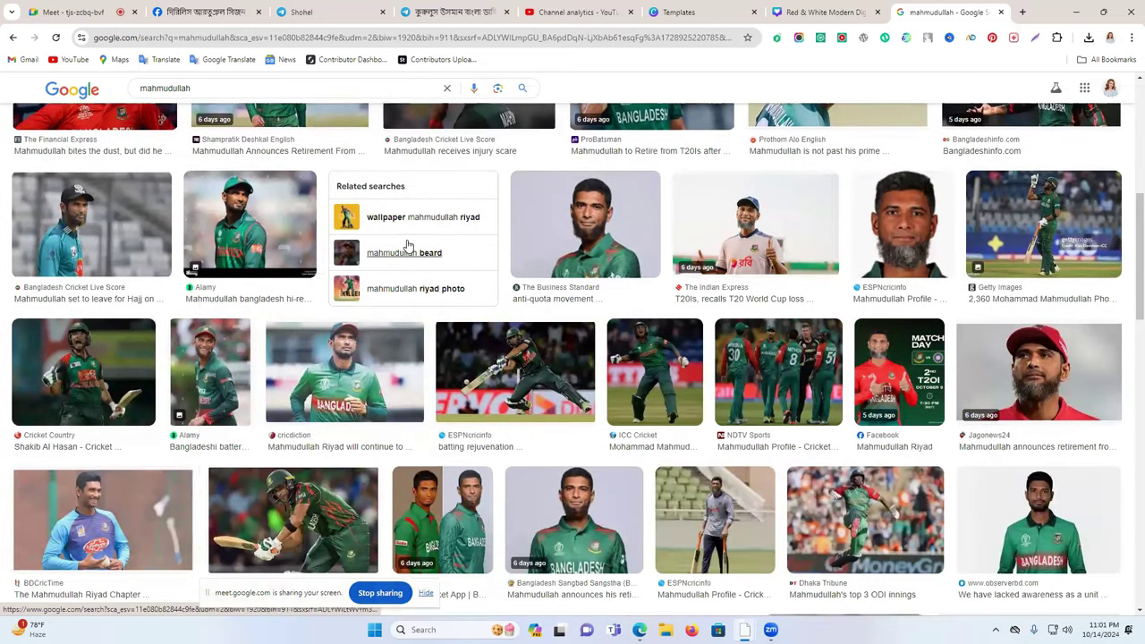
pyautogui.scroll(-3, 406, 245)
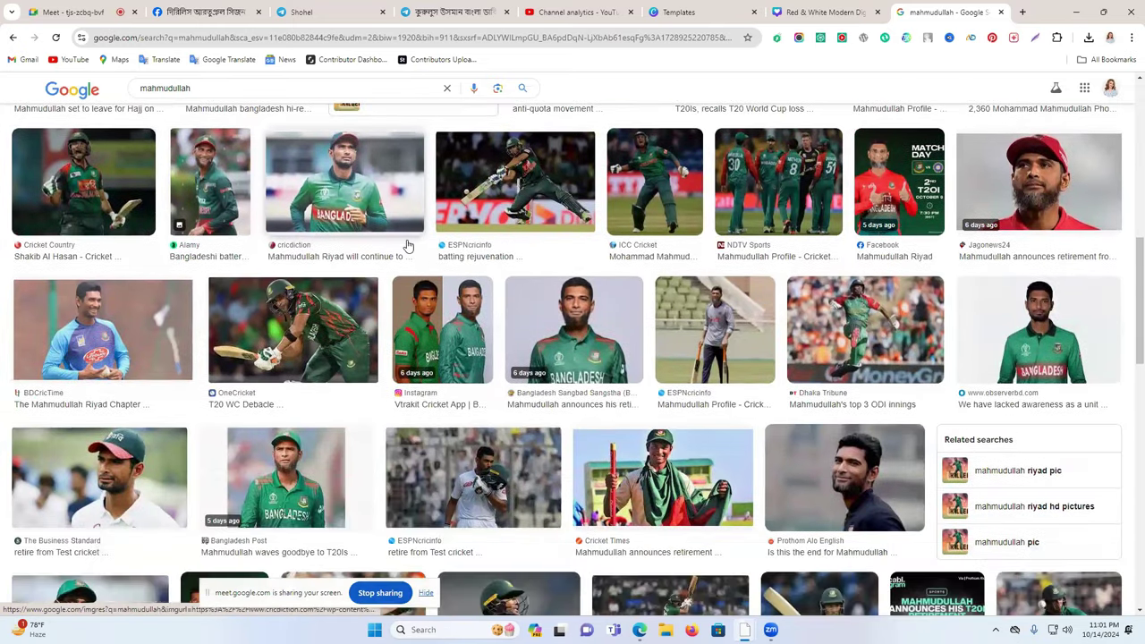
pyautogui.scroll(-3, 407, 244)
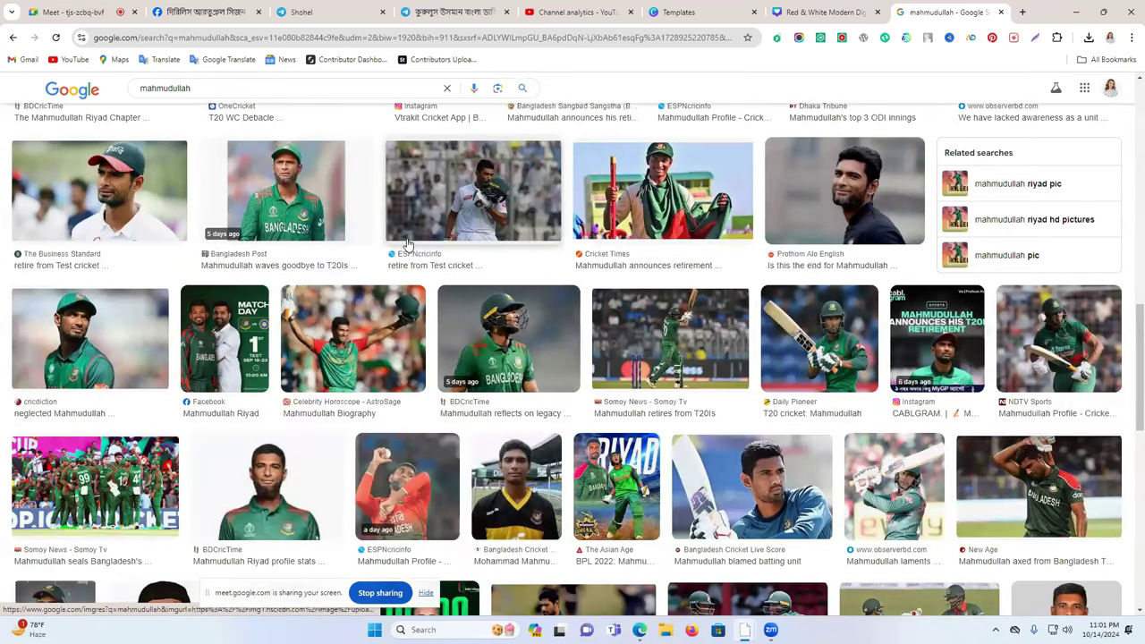
pyautogui.scroll(-6, 407, 243)
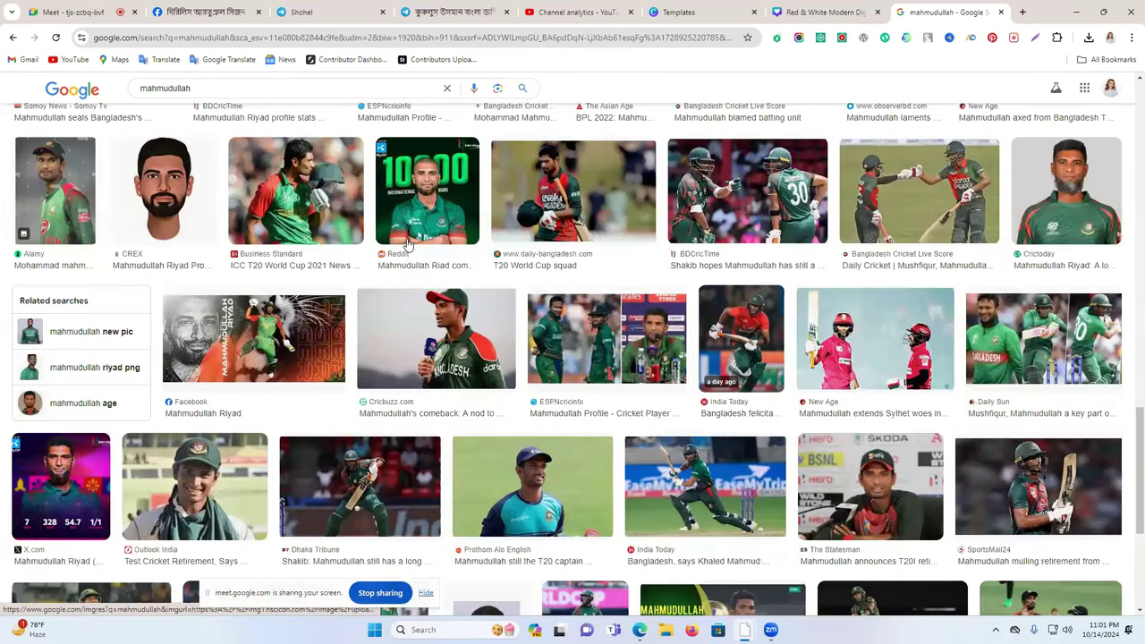
pyautogui.scroll(-3, 407, 243)
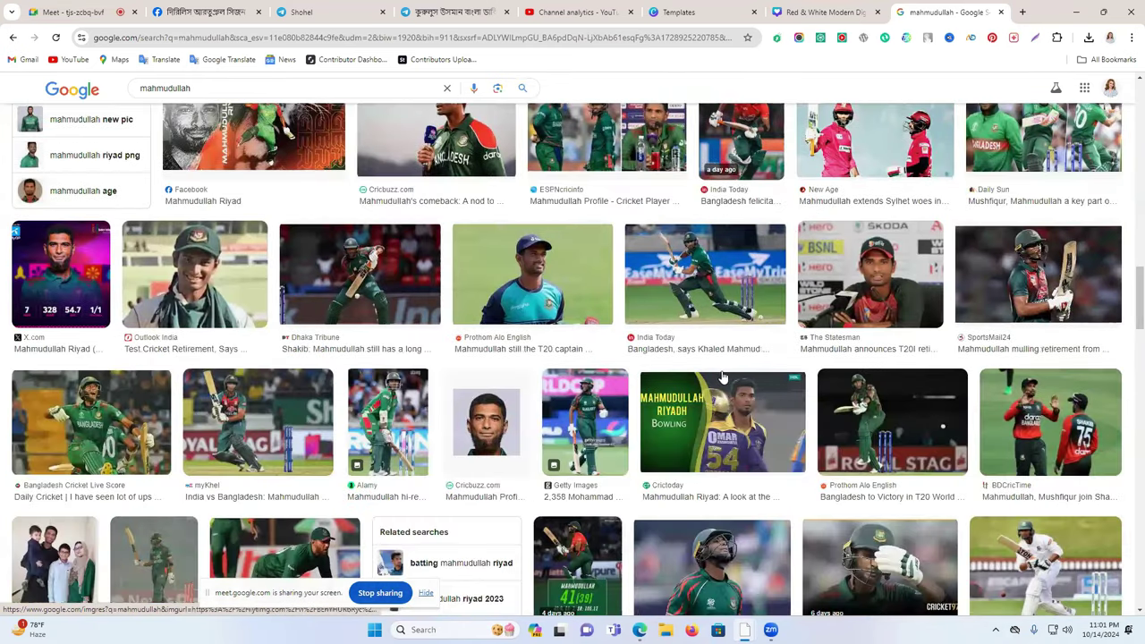
pyautogui.scroll(-3, 716, 377)
pyautogui.scroll(-3, 715, 377)
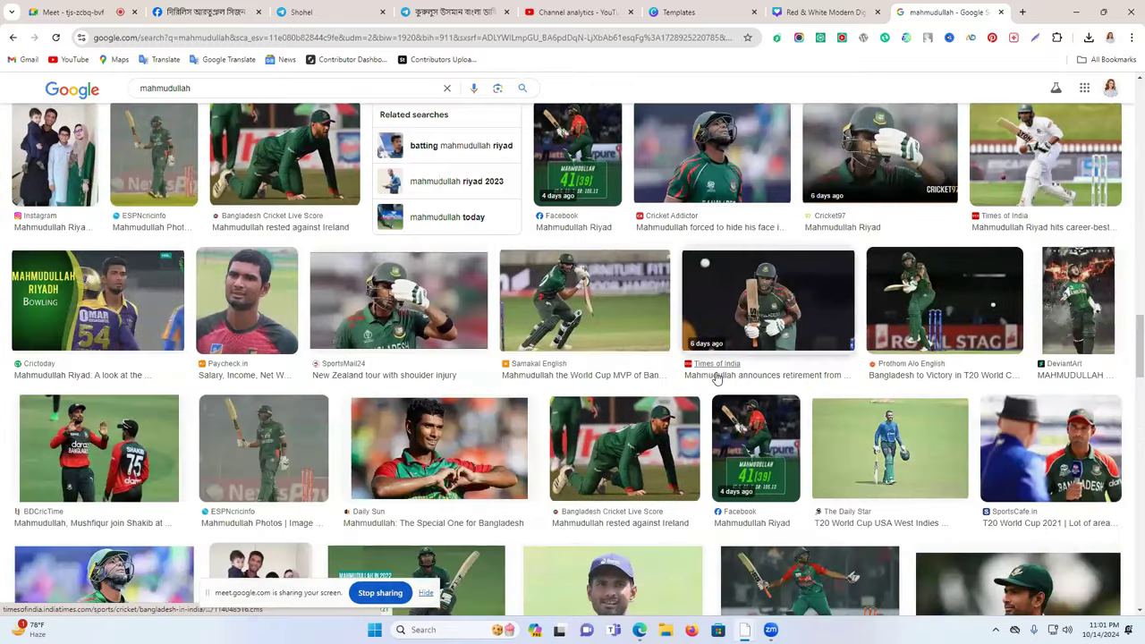
# - Return to the Canva design and set the page background to the solid orange default color, trying red first
pyautogui.click(836, 12)
pyautogui.click(728, 521)
pyautogui.click(680, 539)
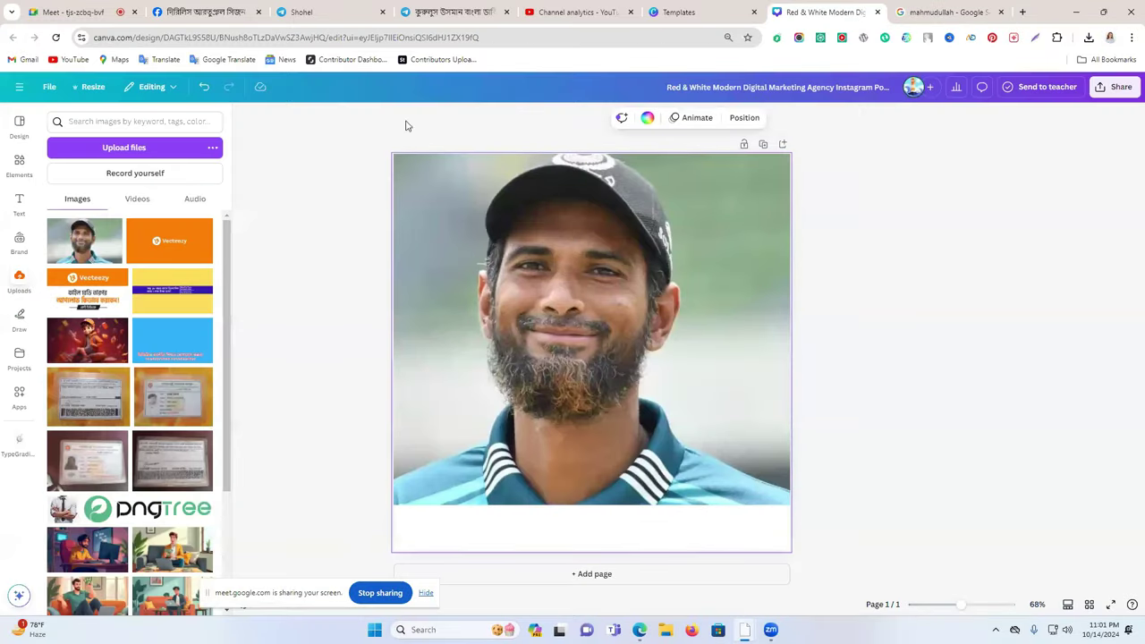
pyautogui.click(645, 118)
pyautogui.click(61, 417)
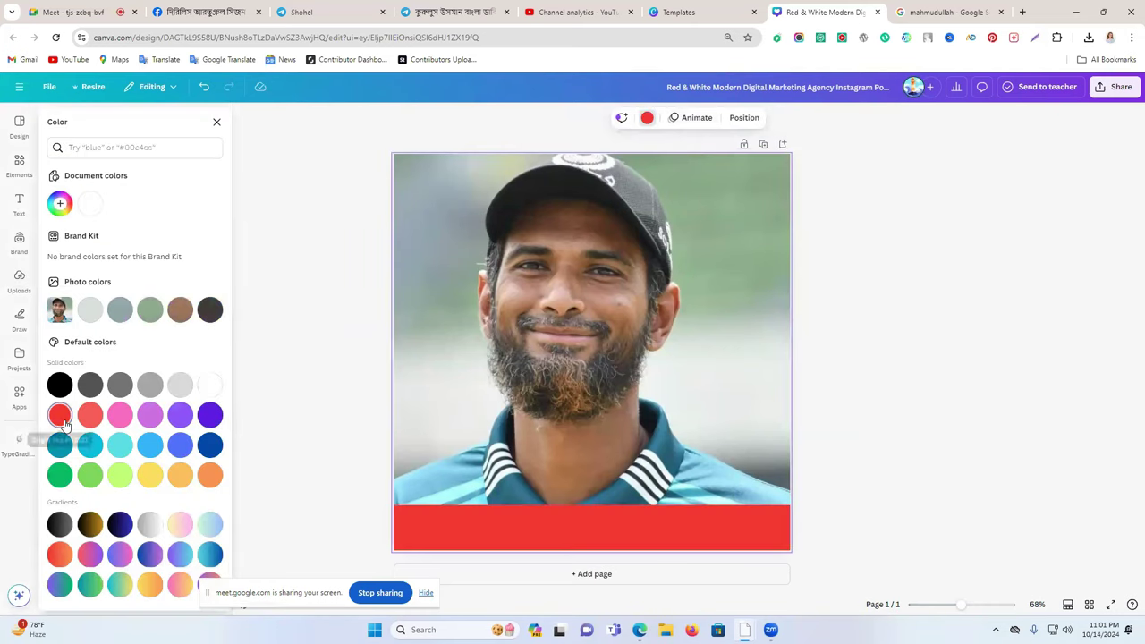
pyautogui.click(209, 477)
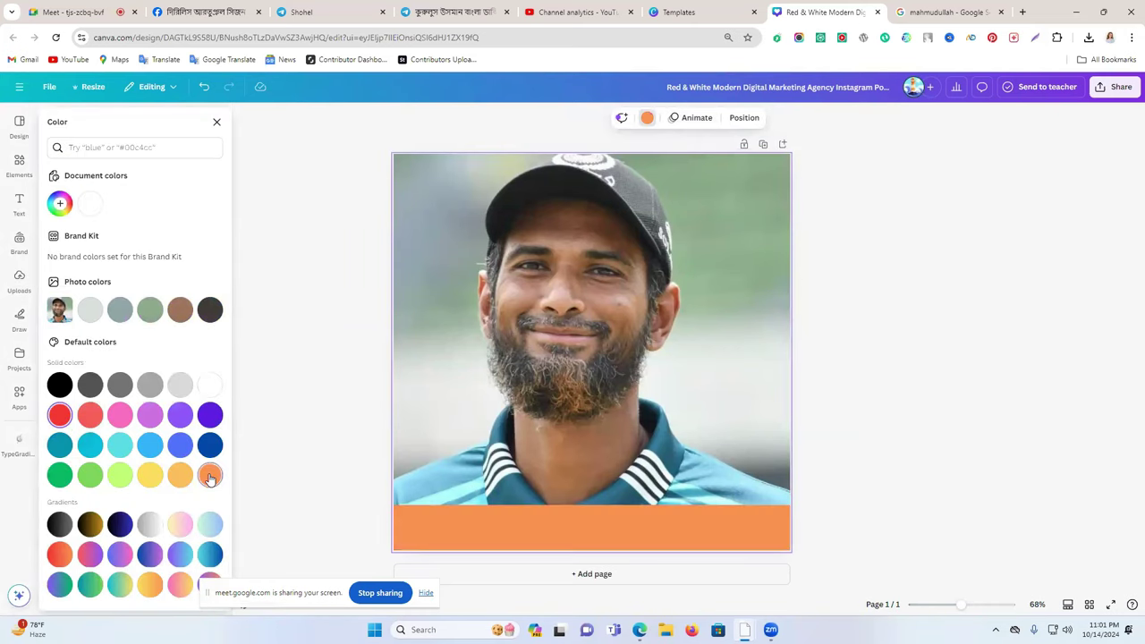
# - Set the page background to the solid yellow default color and crop the photo's lower edge slightly upward to enlarge the strip
pyautogui.click(182, 481)
pyautogui.click(150, 479)
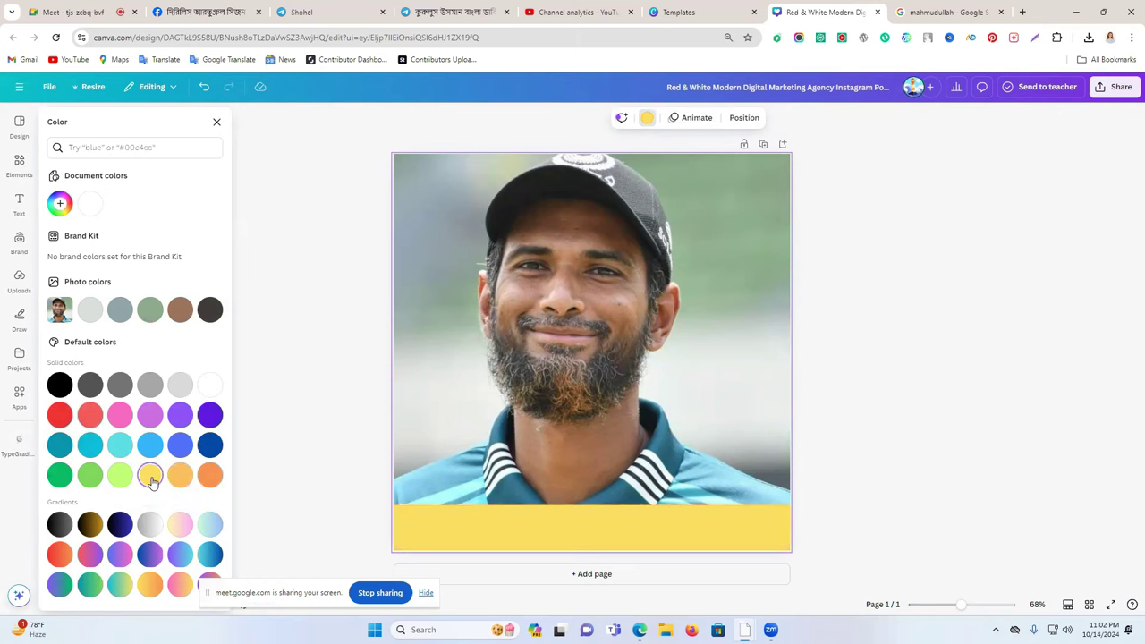
pyautogui.click(616, 489)
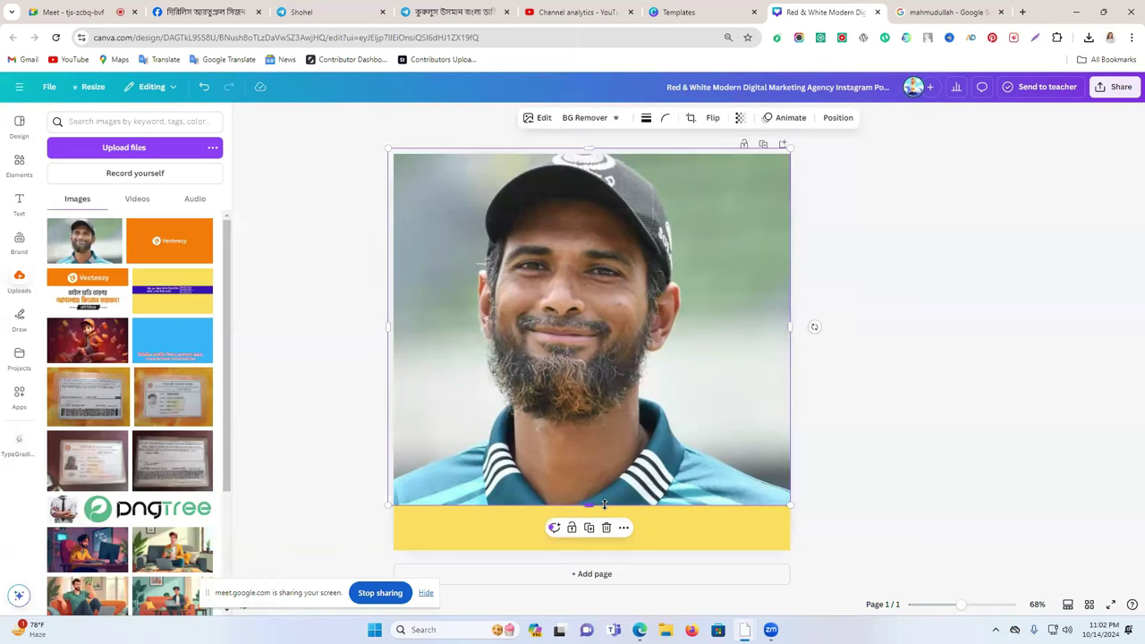
pyautogui.moveTo(603, 505); pyautogui.dragTo(604, 498)
pyautogui.click(911, 385)
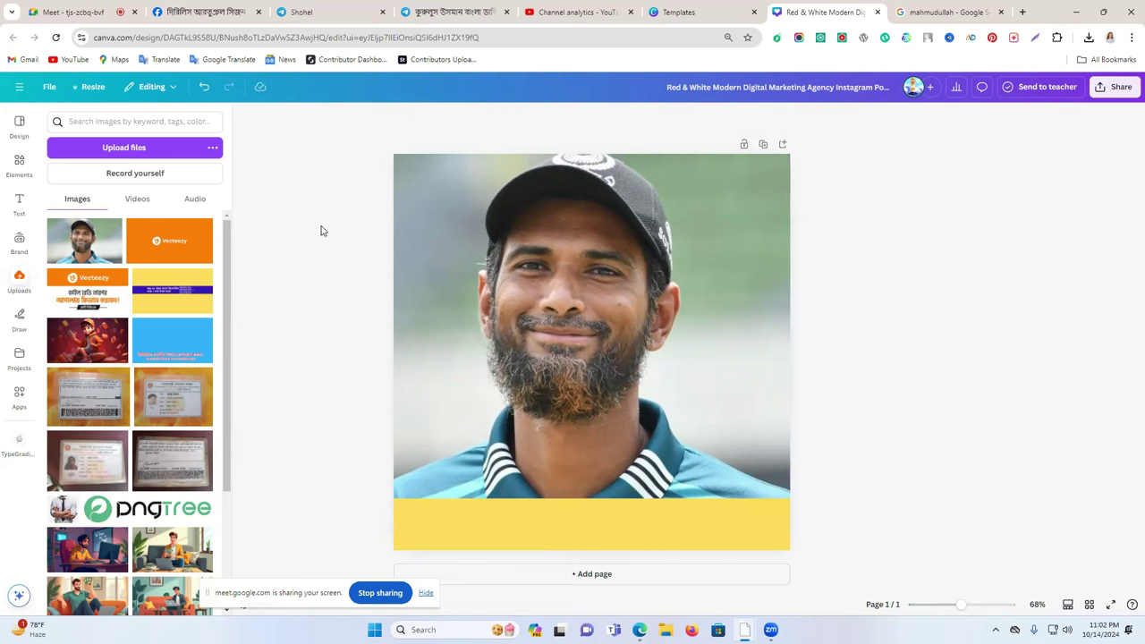
# - Switch to Google Translate, clear the existing source text and set Bengali as the source language
pyautogui.click(977, 9)
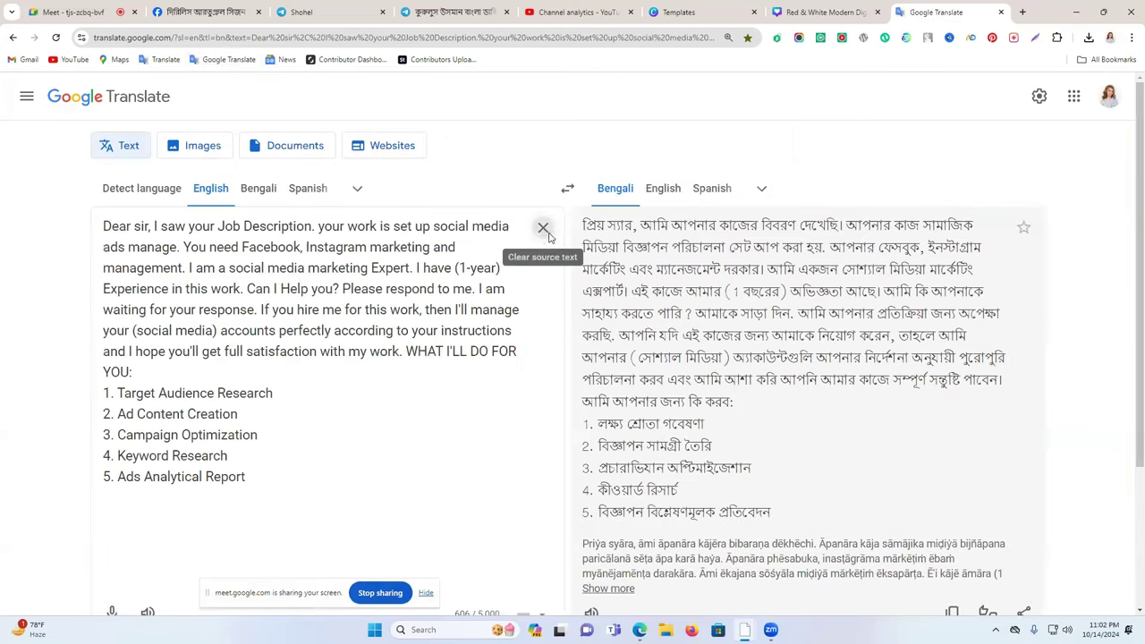
pyautogui.click(542, 228)
pyautogui.click(243, 197)
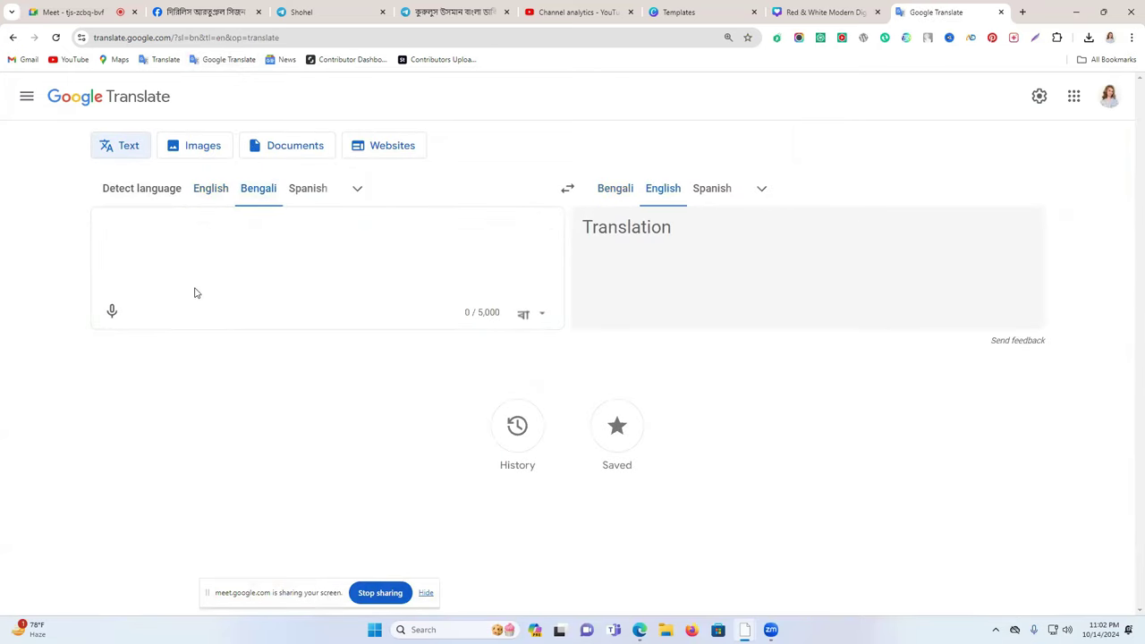
pyautogui.click(787, 11)
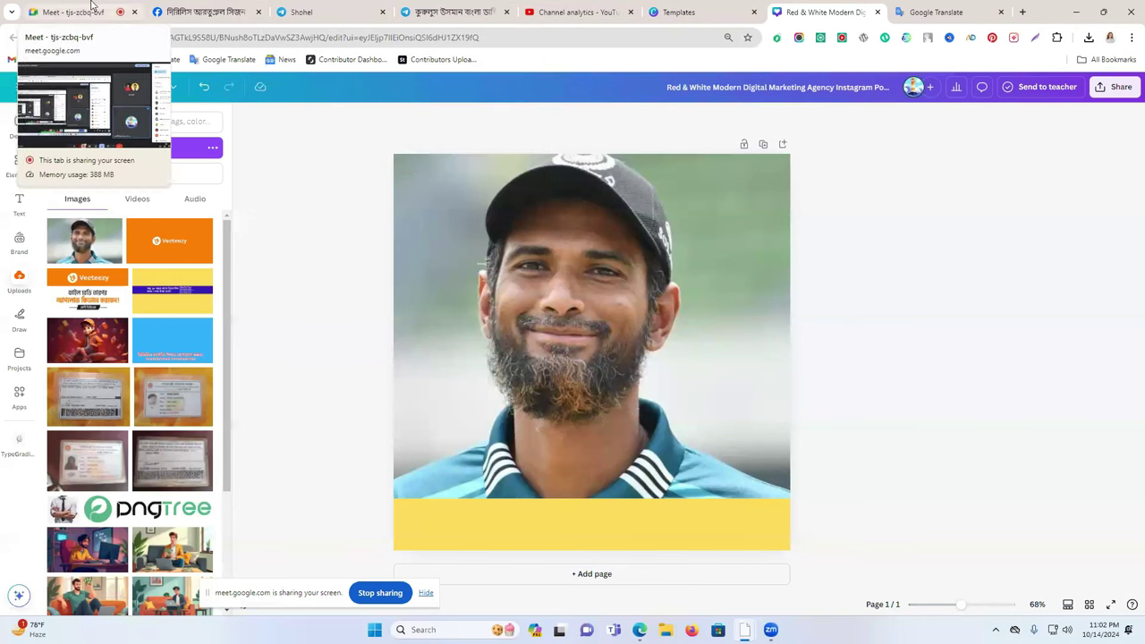
pyautogui.click(953, 9)
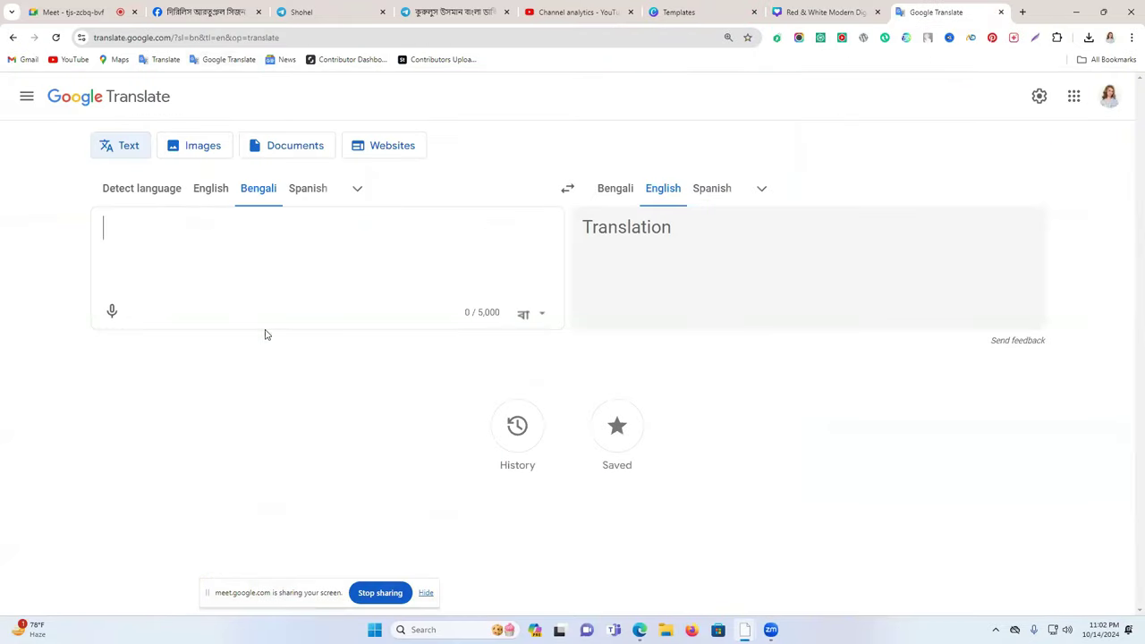
# - Dictate the cricketer's name "মাহমুদুল্লাহ রিয়াদ" by voice, select the Bengali text and return to the Canva design
pyautogui.click(111, 310)
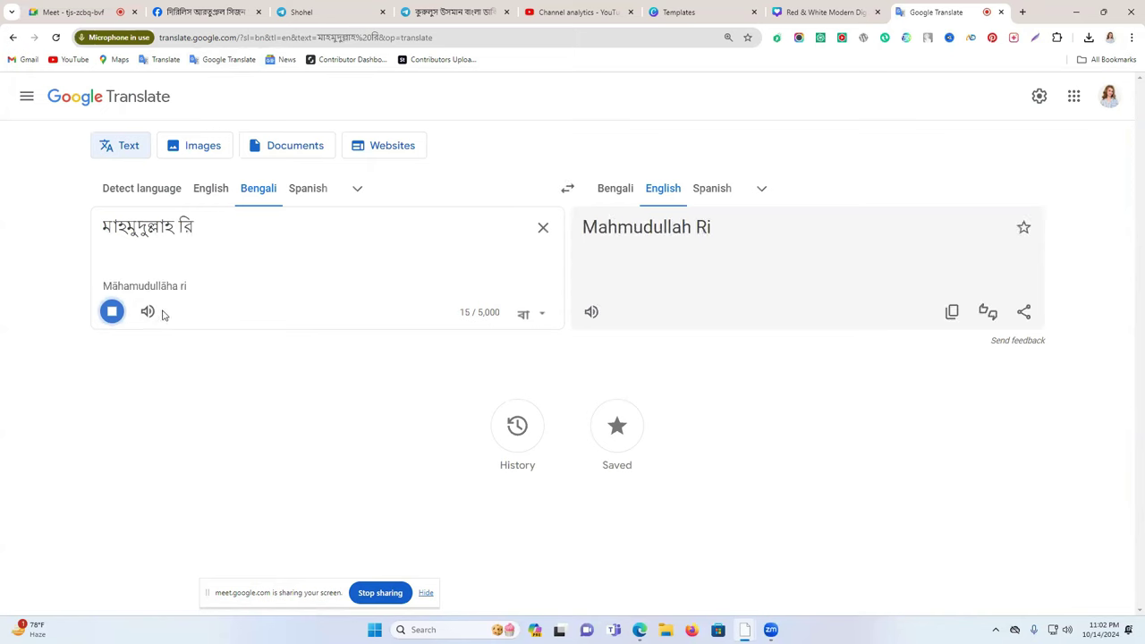
pyautogui.click(112, 313)
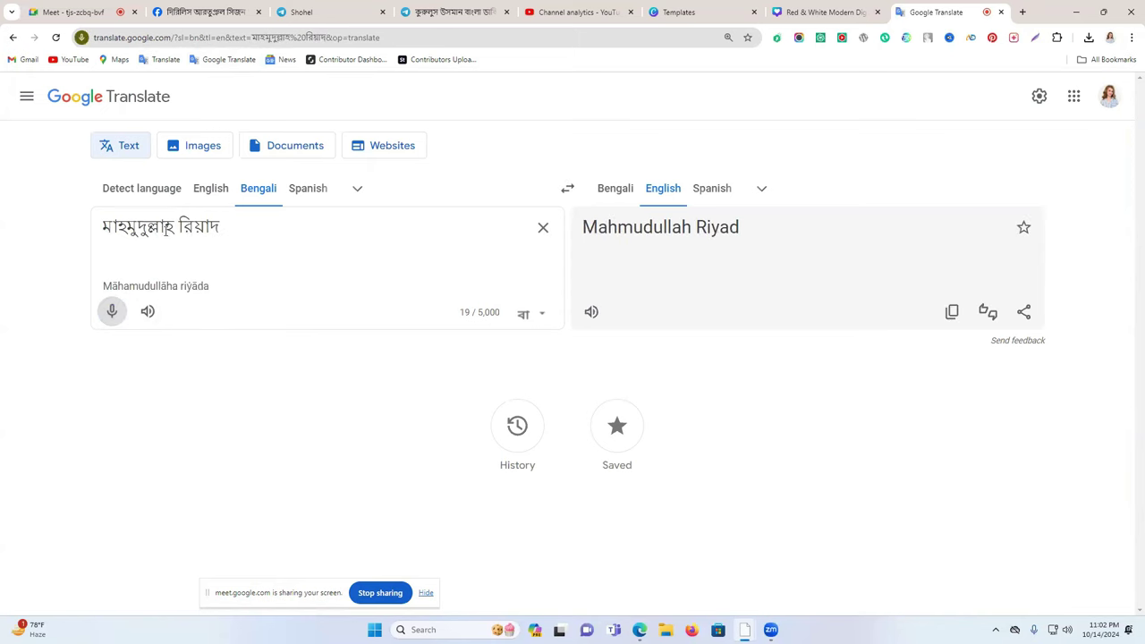
pyautogui.tripleClick(164, 229)
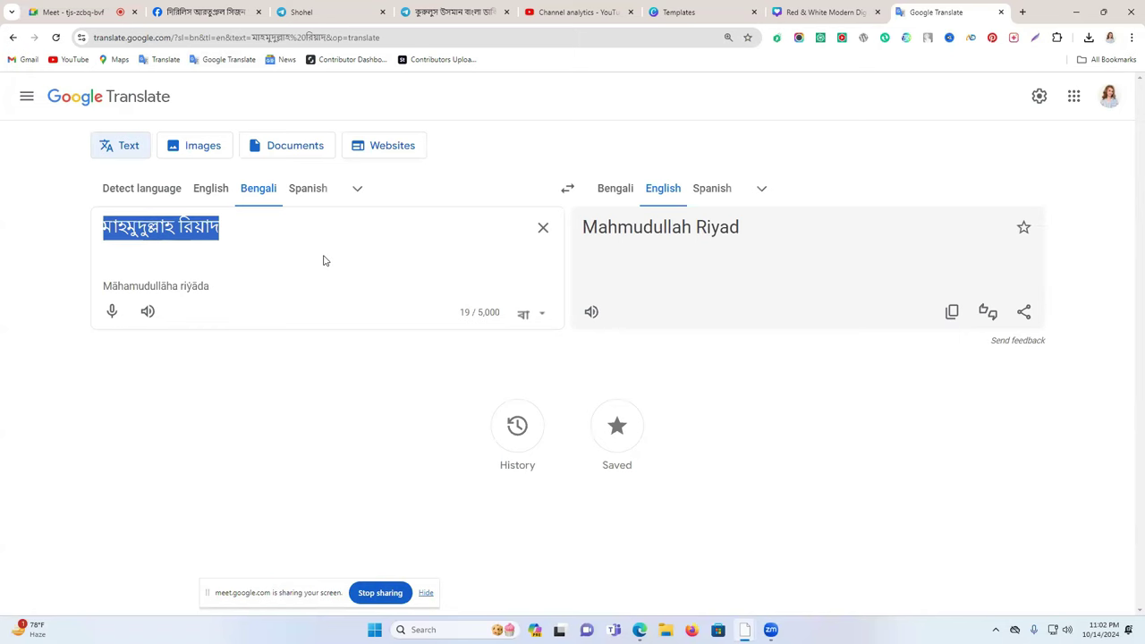
pyautogui.click(839, 8)
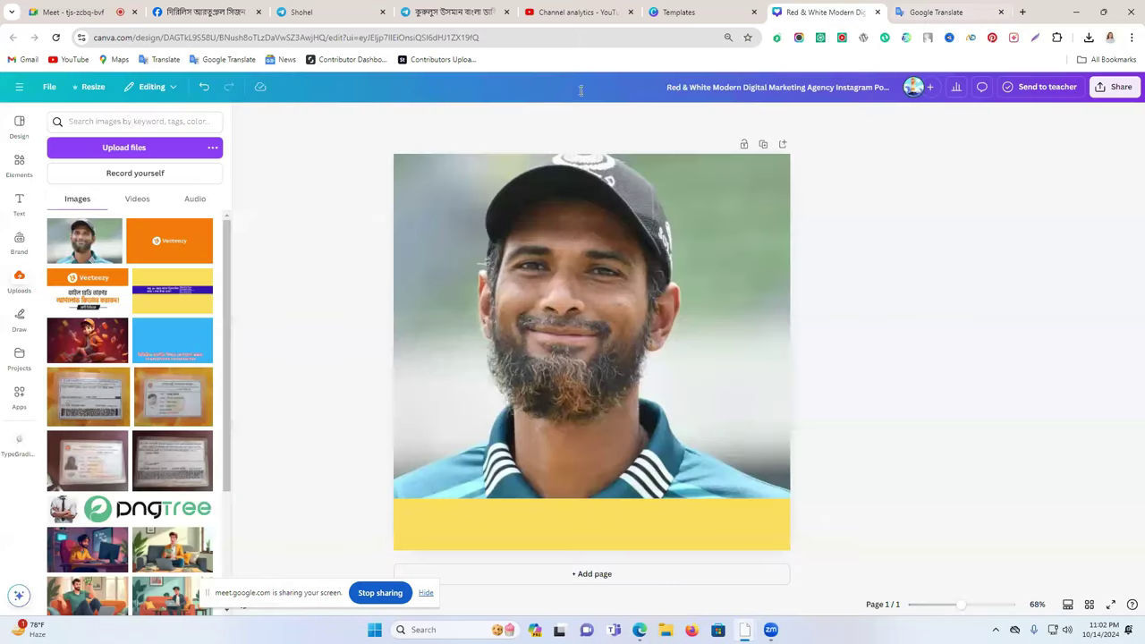
# - Minimize the browser windows, open the Downloads folder in File Explorer and look through its older files
pyautogui.click(731, 9)
pyautogui.click(940, 96)
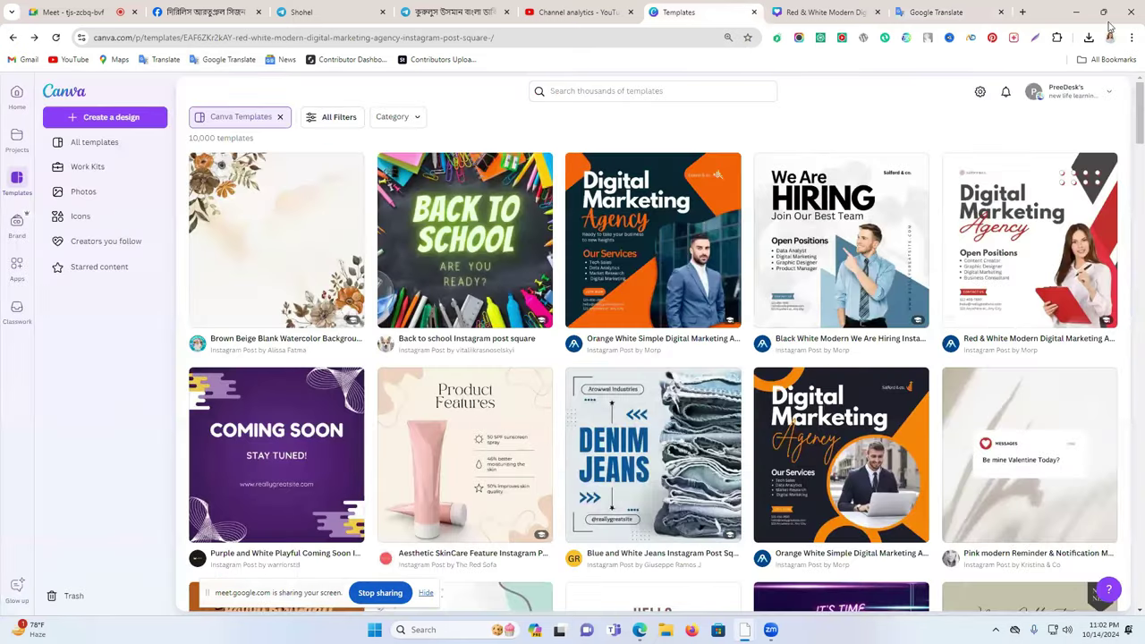
pyautogui.click(1075, 11)
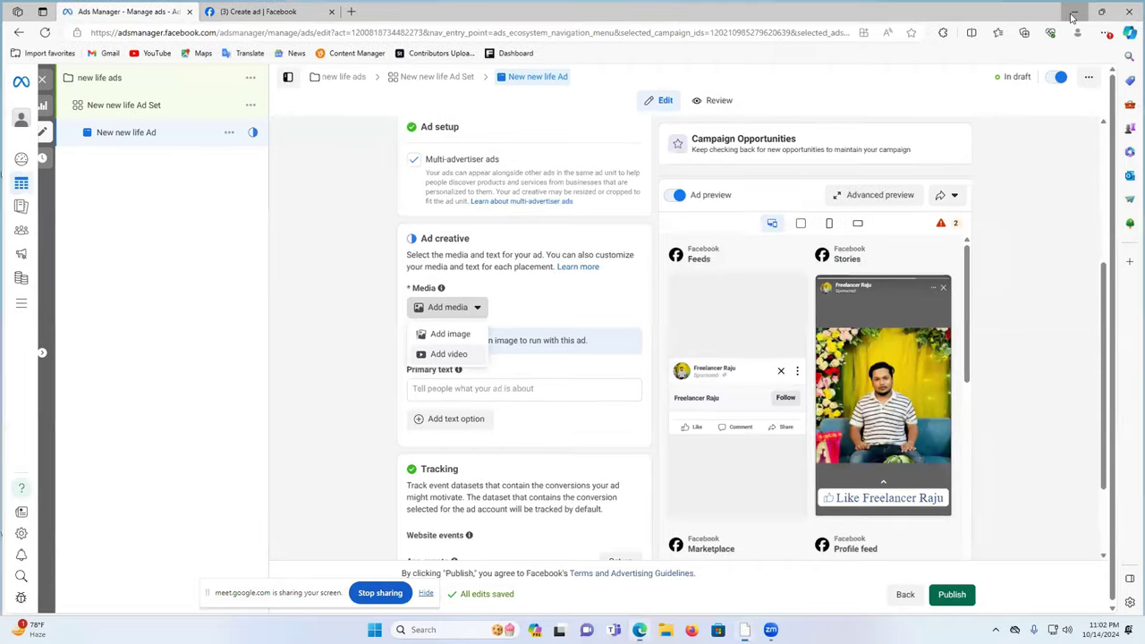
pyautogui.click(1072, 12)
pyautogui.press('super+e')
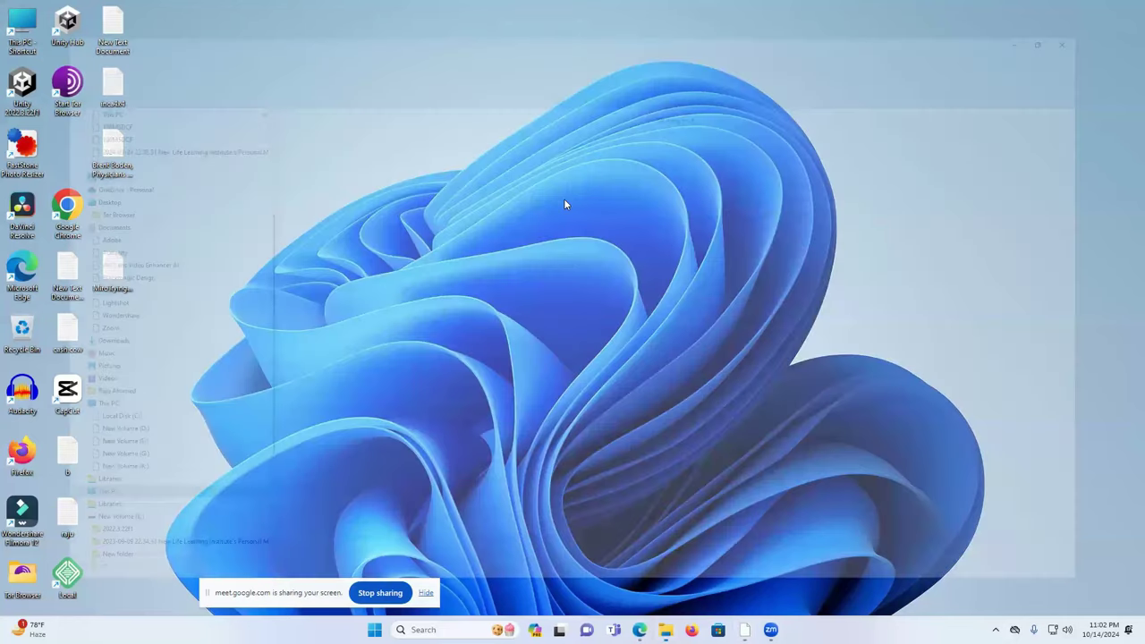
pyautogui.scroll(4, 126, 363)
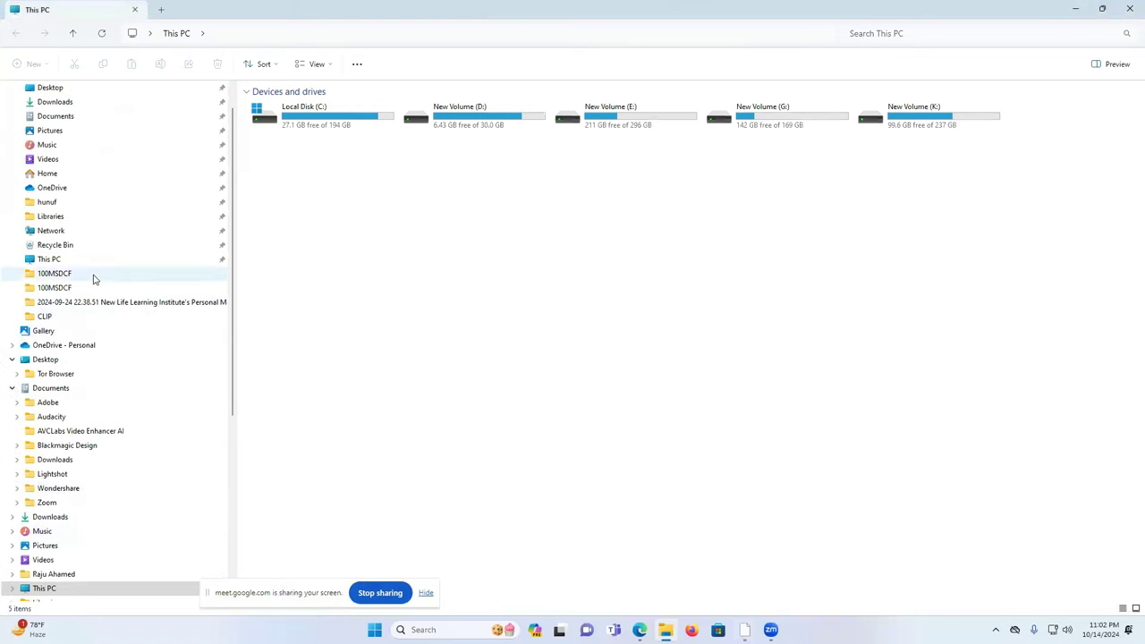
pyautogui.click(56, 518)
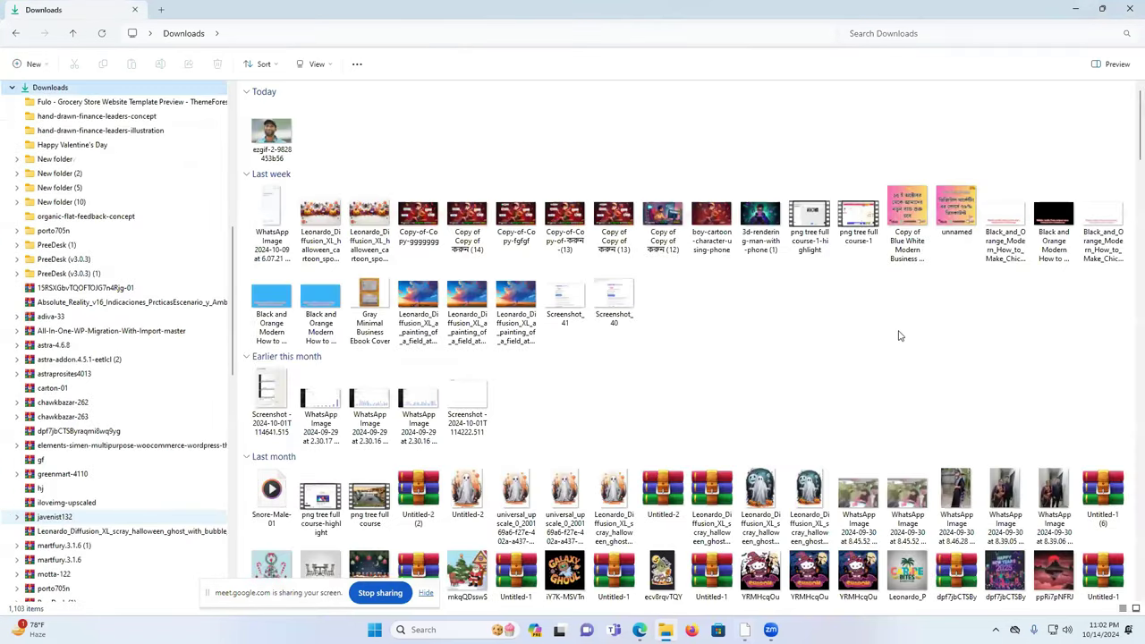
pyautogui.scroll(-10, 900, 337)
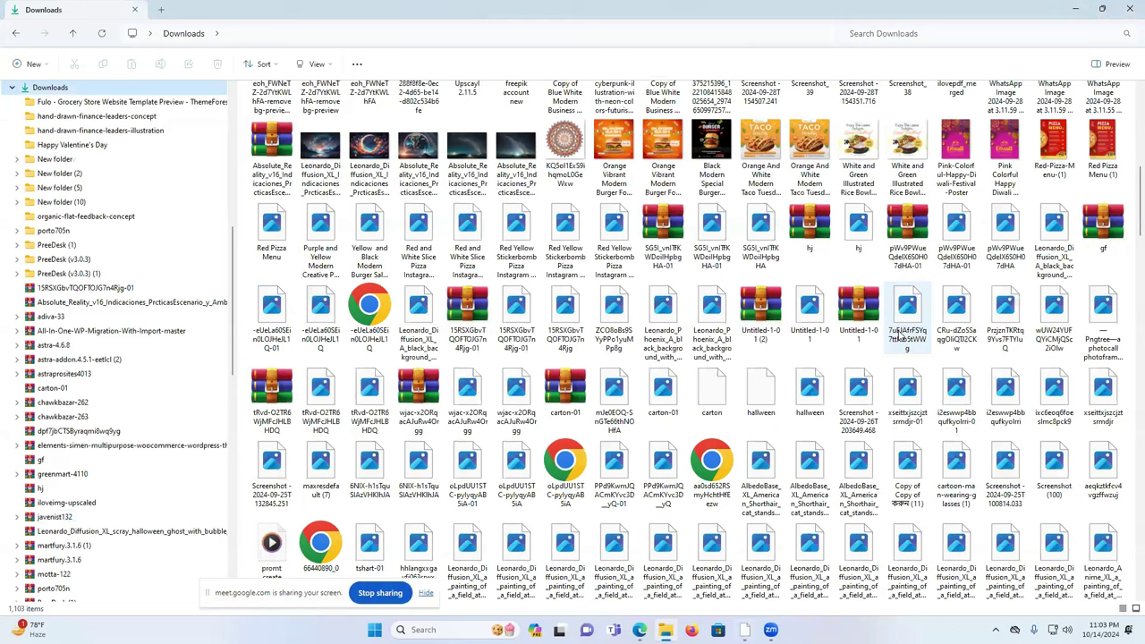
pyautogui.scroll(-5, 900, 336)
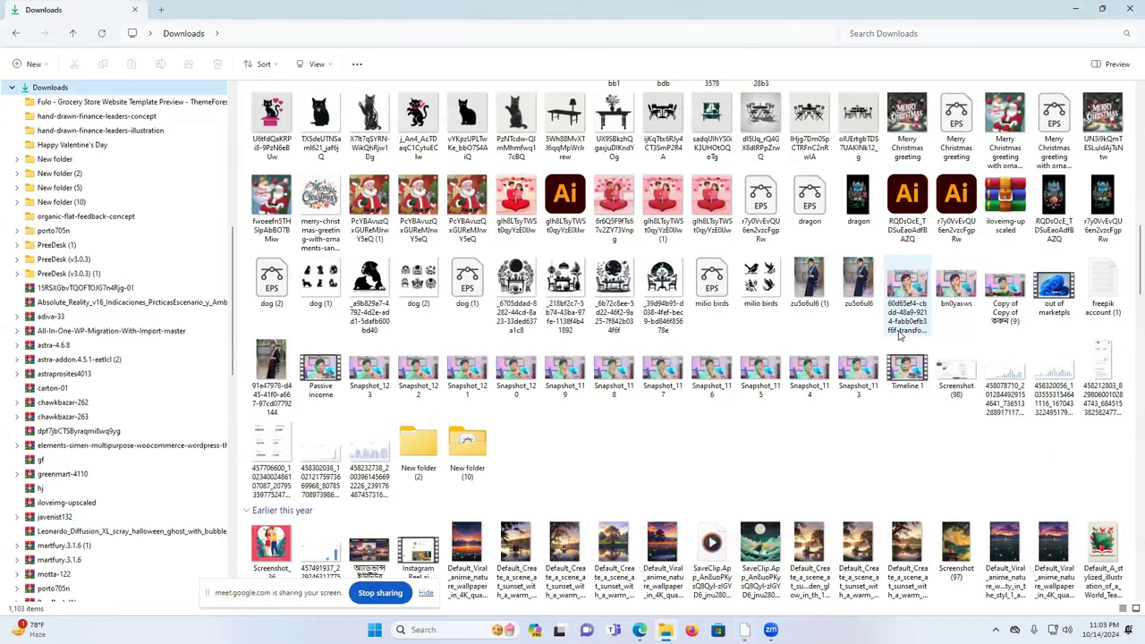
pyautogui.scroll(-5, 899, 336)
pyautogui.scroll(-5, 899, 336)
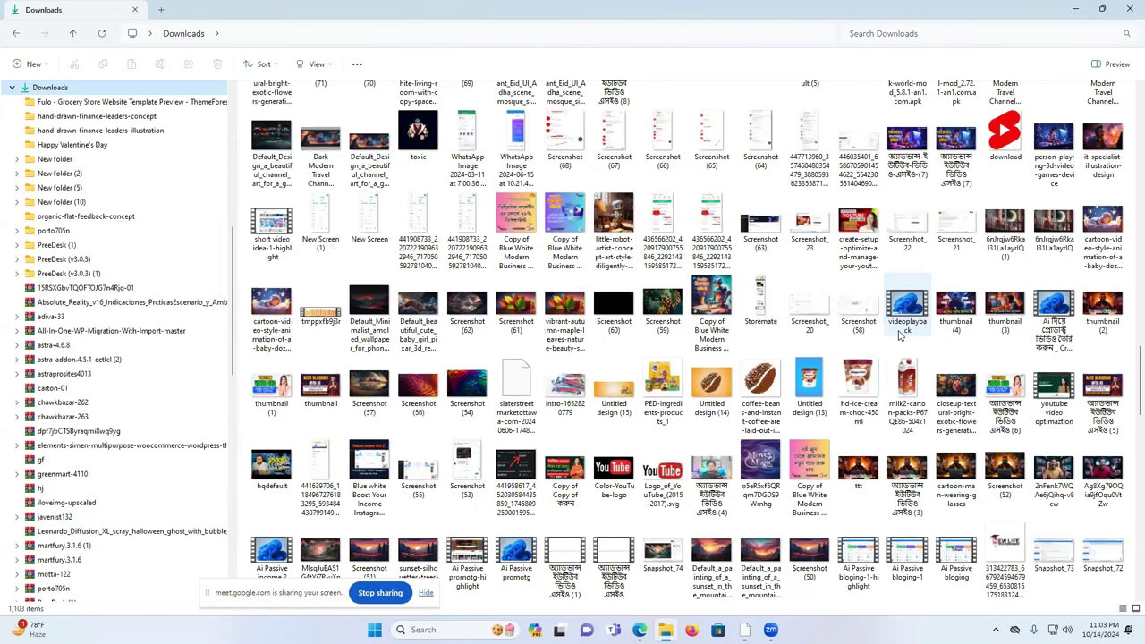
# - Look through the image and design files in the Downloads folder, down to its end and back up
pyautogui.scroll(-5, 900, 336)
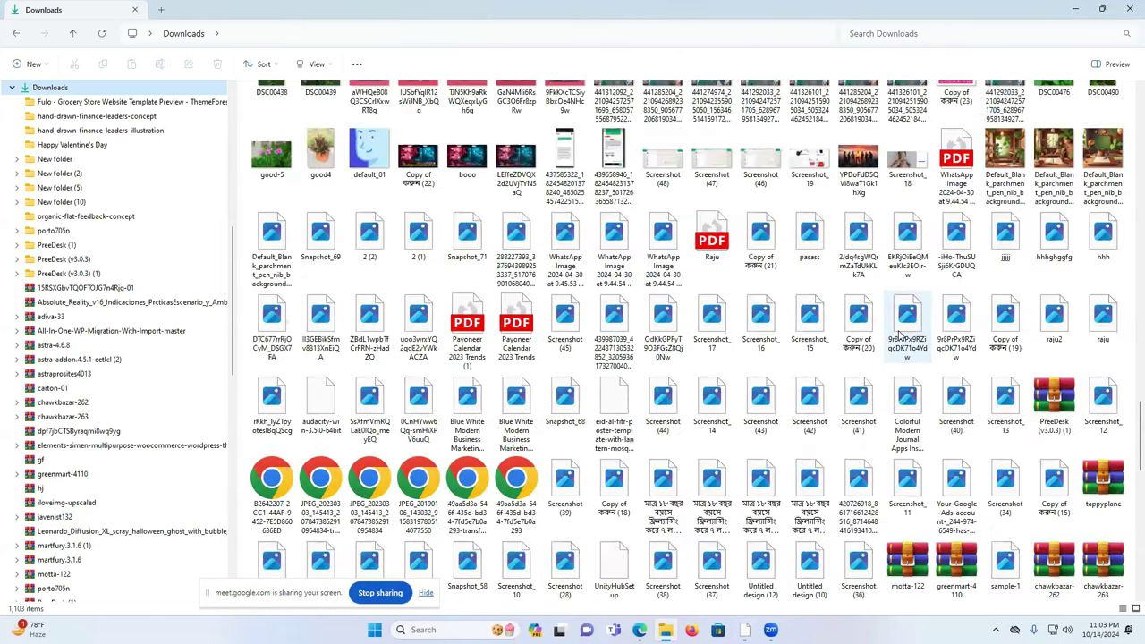
pyautogui.scroll(-5, 900, 337)
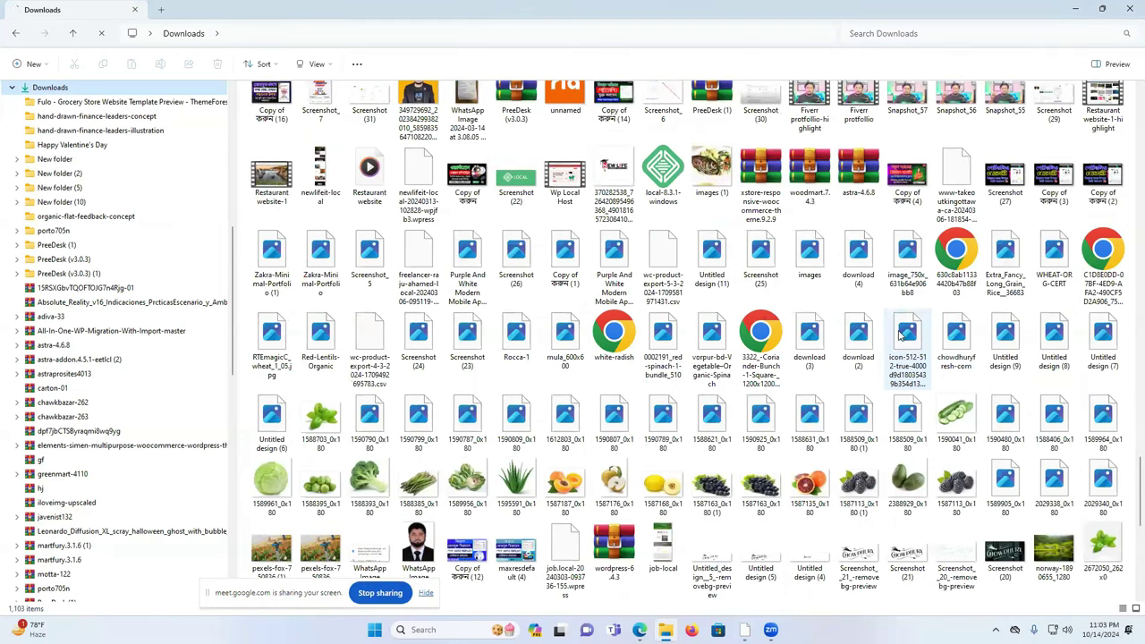
pyautogui.scroll(2, 901, 335)
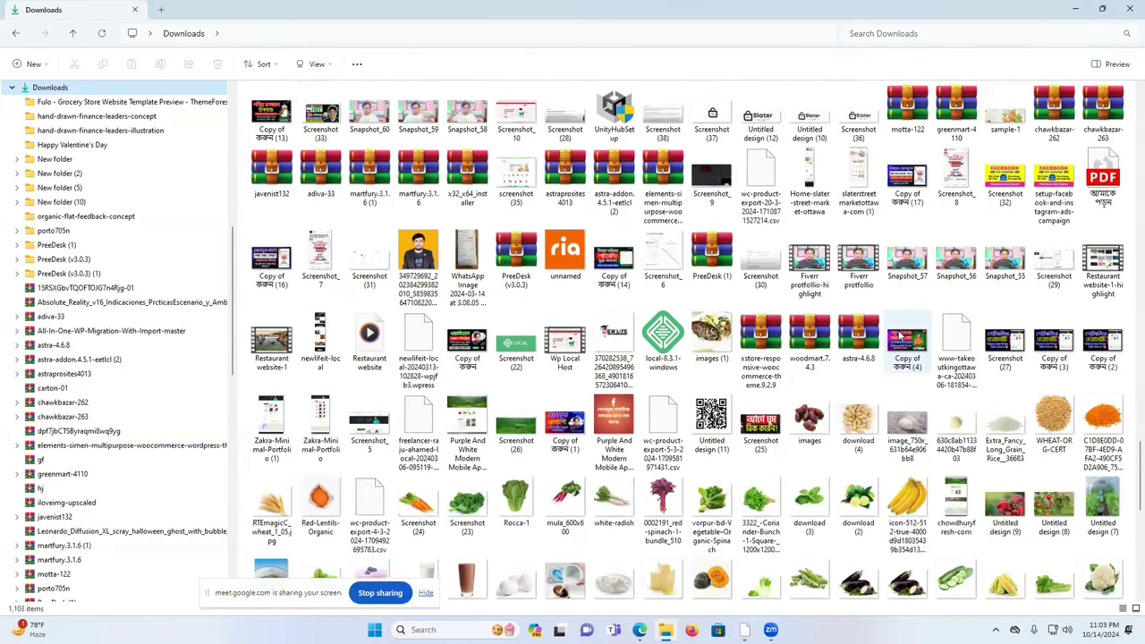
pyautogui.scroll(-5, 900, 335)
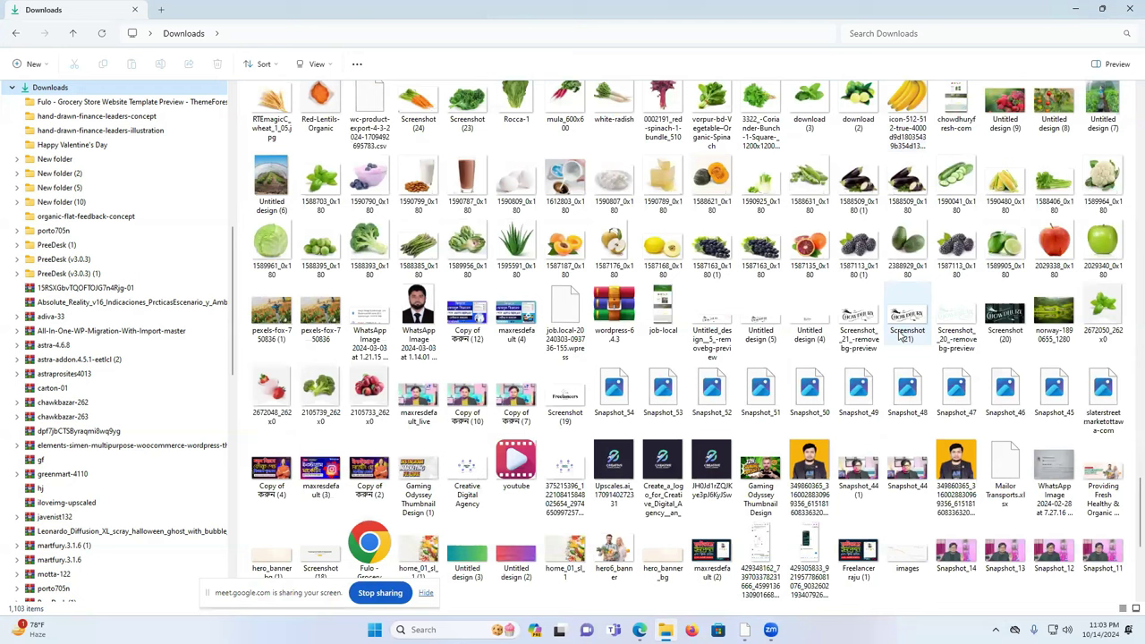
pyautogui.scroll(-3, 899, 335)
pyautogui.scroll(-3, 900, 335)
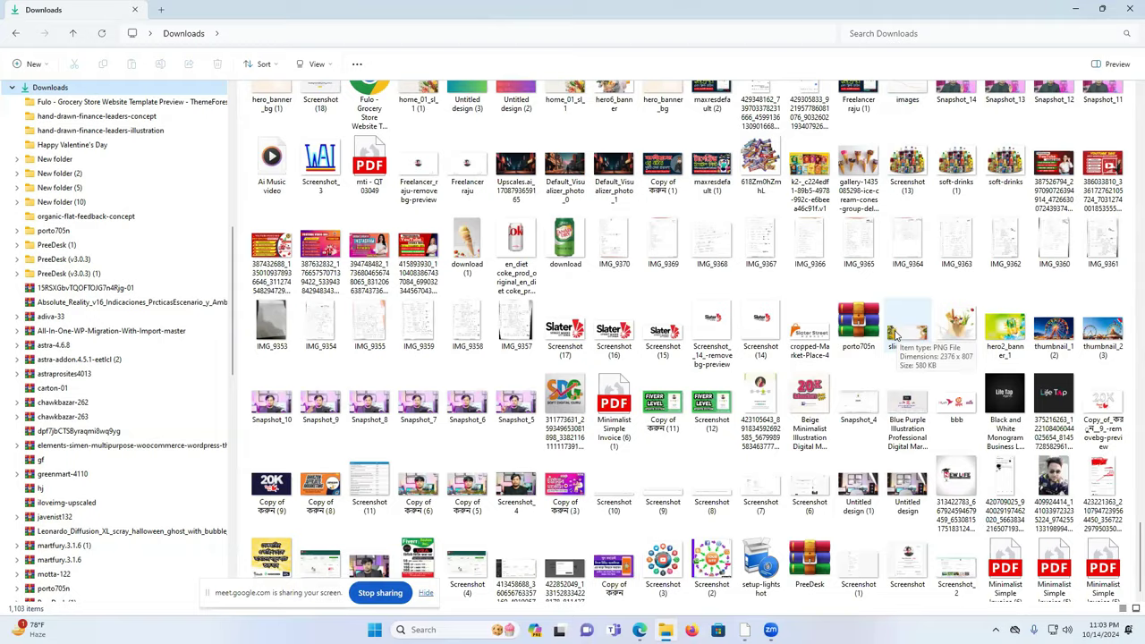
pyautogui.scroll(-2, 895, 333)
pyautogui.scroll(-1, 895, 334)
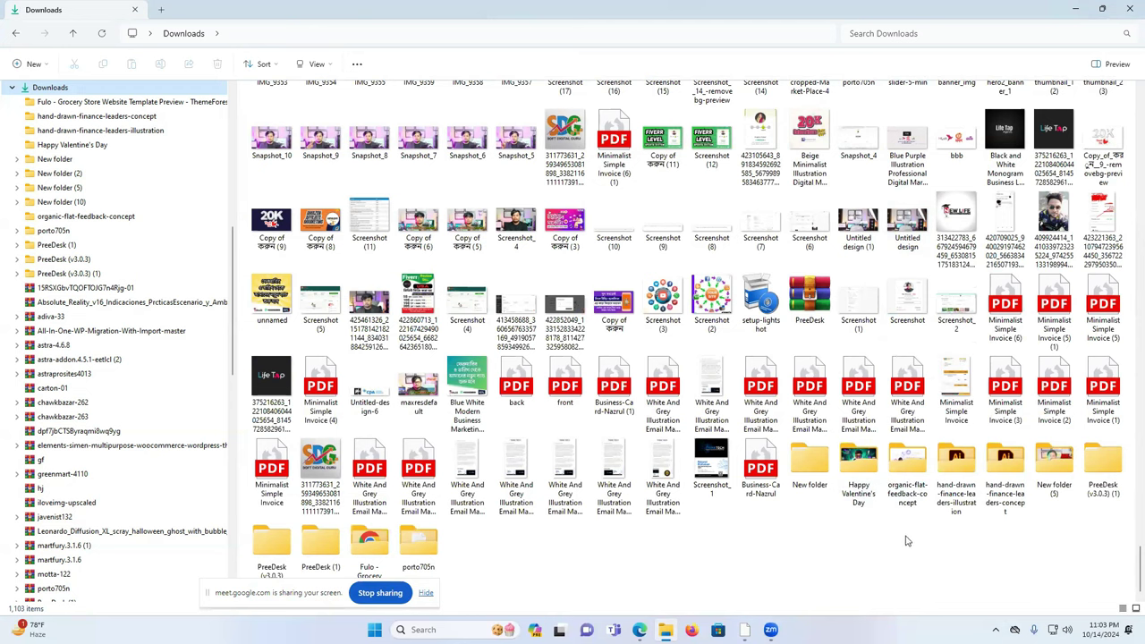
pyautogui.scroll(2, 905, 542)
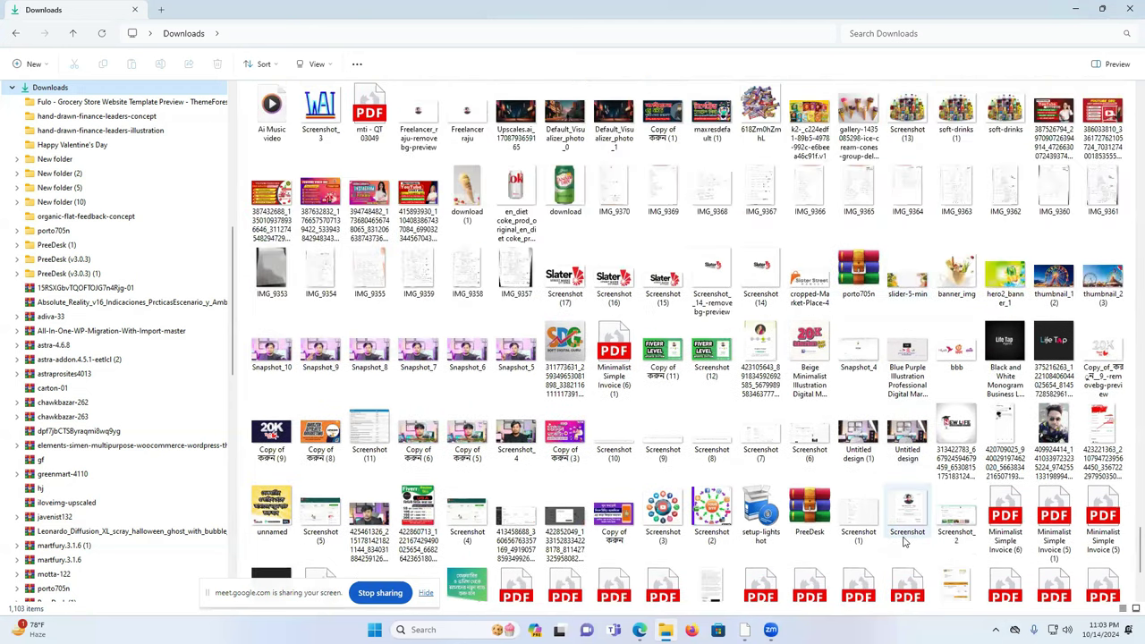
pyautogui.scroll(3, 903, 539)
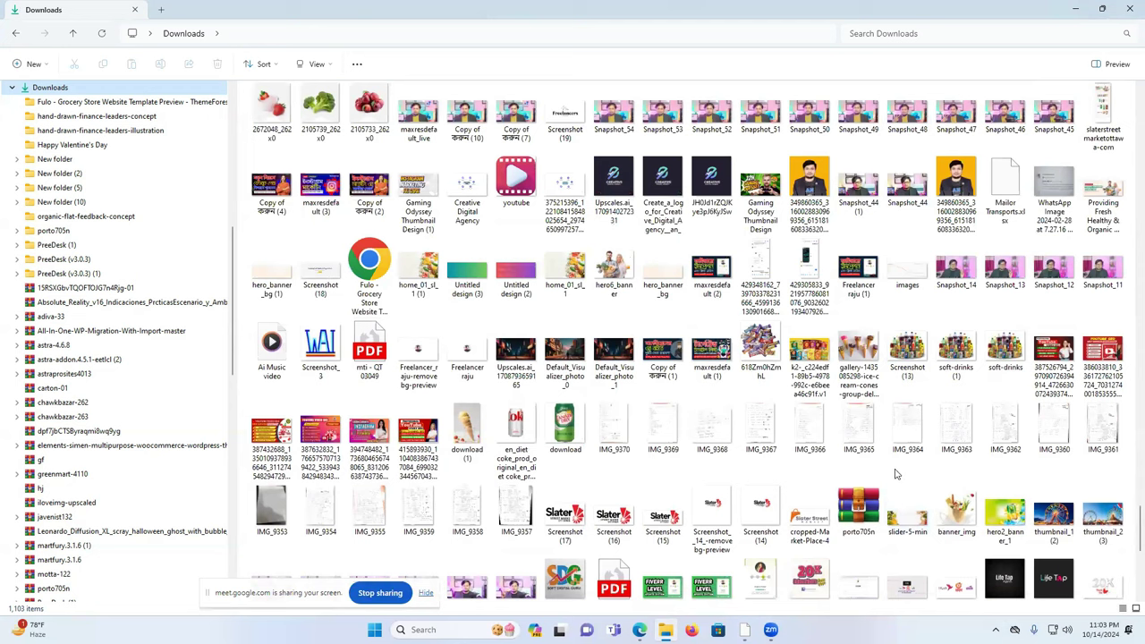
pyautogui.scroll(6, 896, 474)
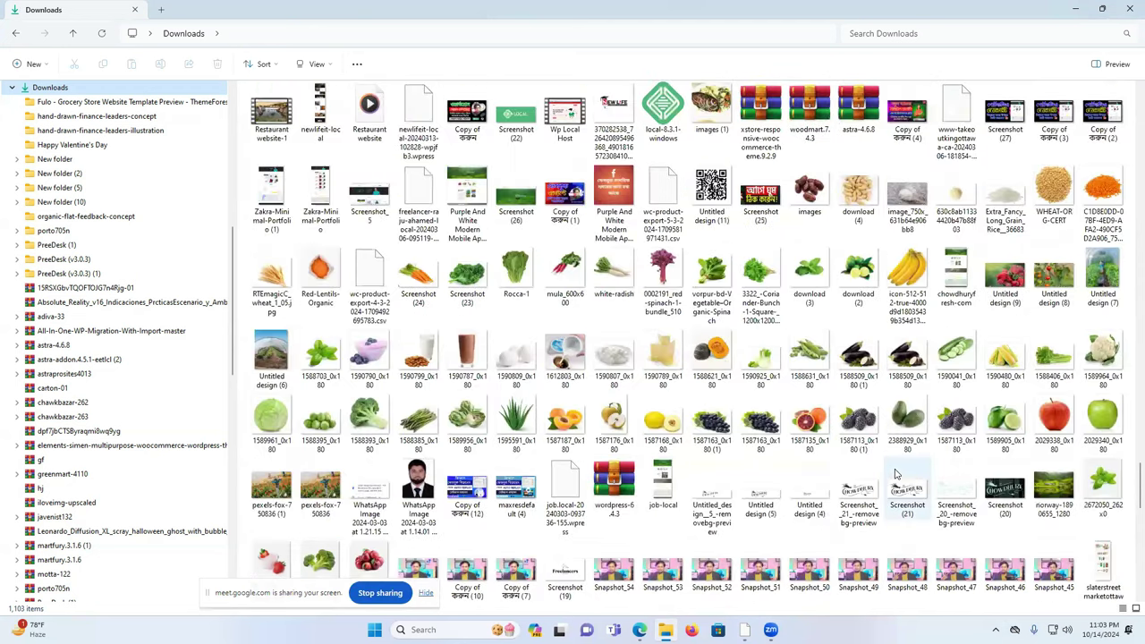
pyautogui.scroll(3, 896, 474)
pyautogui.scroll(3, 896, 473)
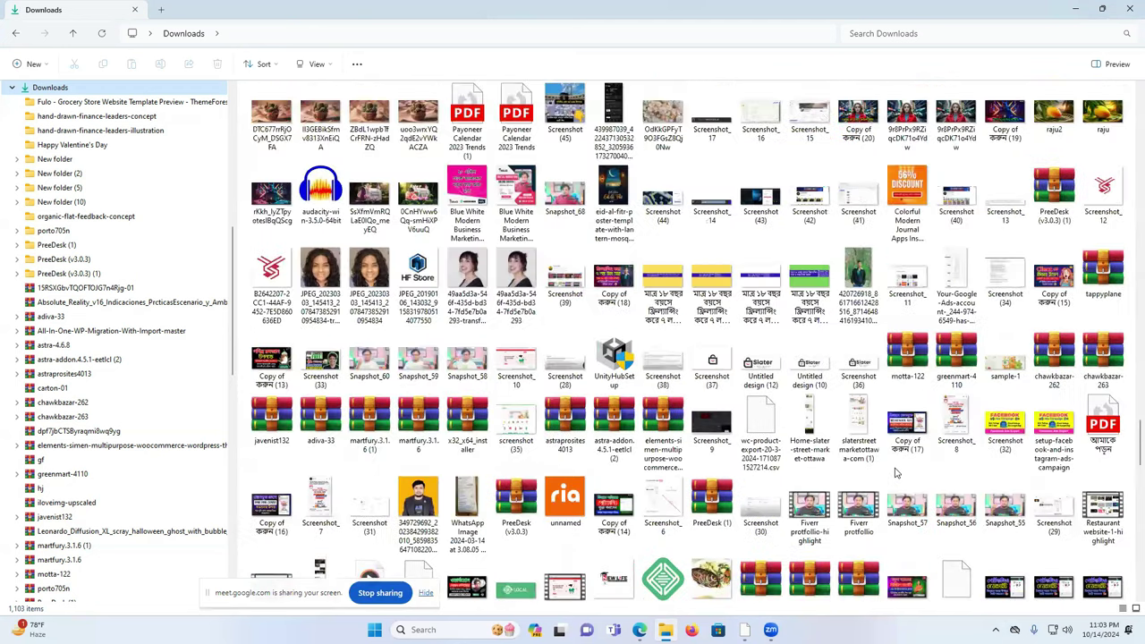
pyautogui.scroll(6, 896, 474)
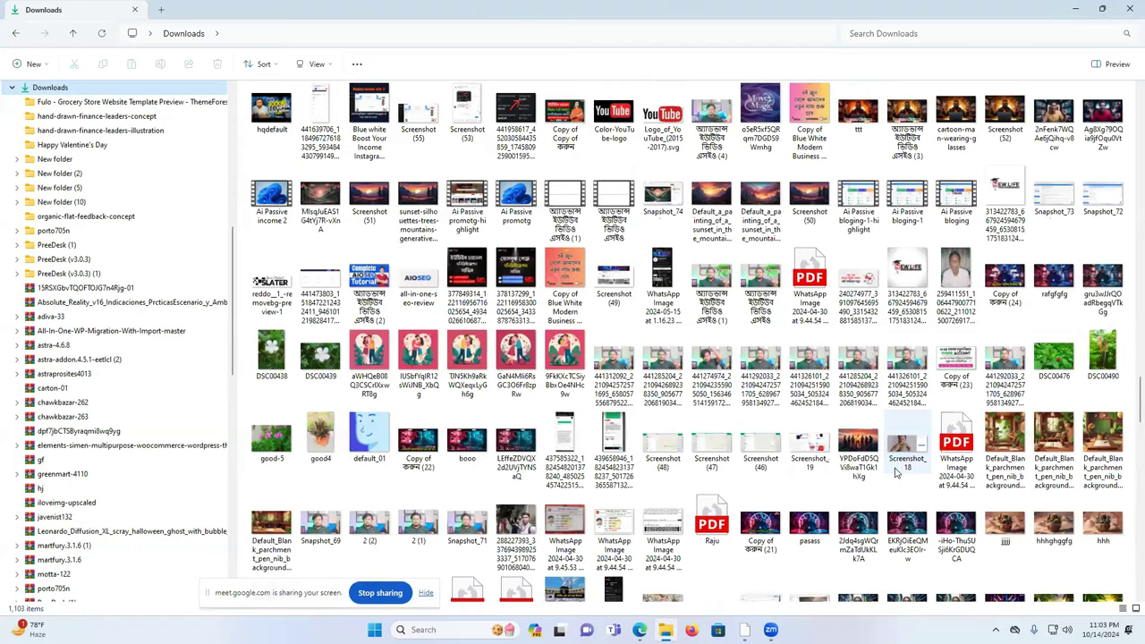
pyautogui.scroll(3, 896, 474)
pyautogui.scroll(3, 896, 473)
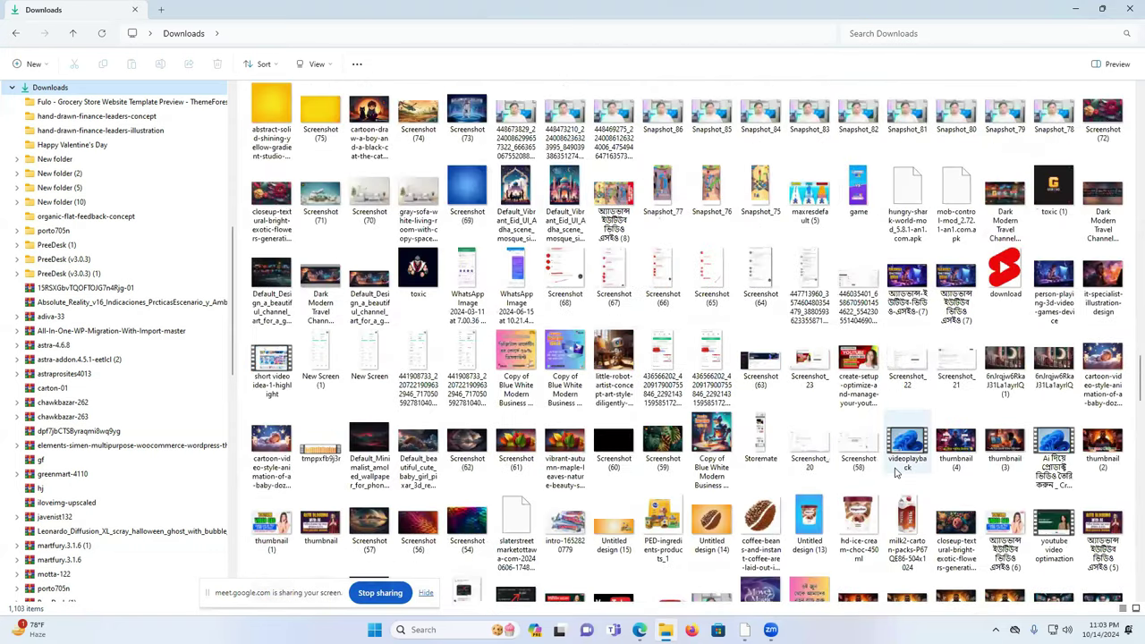
pyautogui.scroll(3, 896, 473)
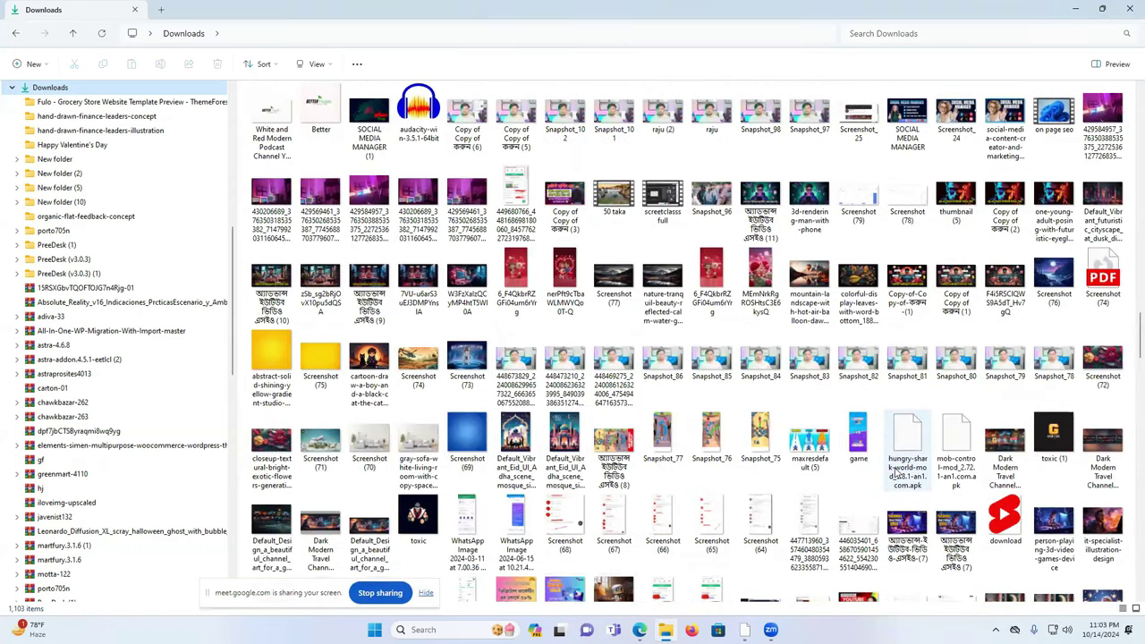
pyautogui.scroll(3, 896, 474)
pyautogui.scroll(5, 896, 473)
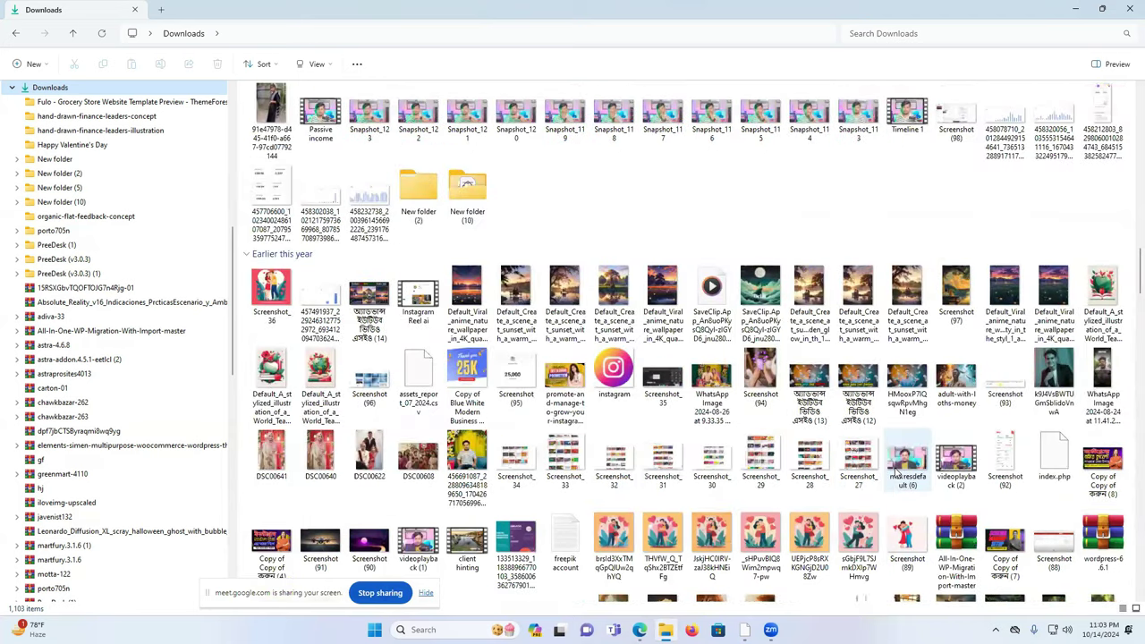
pyautogui.scroll(-10, 896, 473)
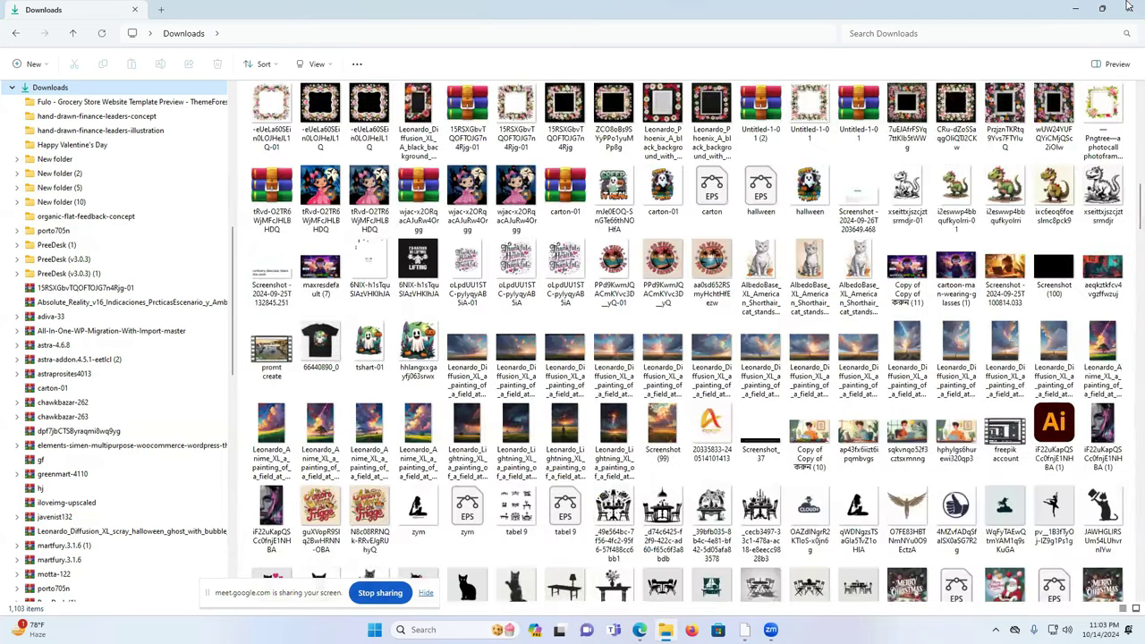
pyautogui.scroll(3, 679, 340)
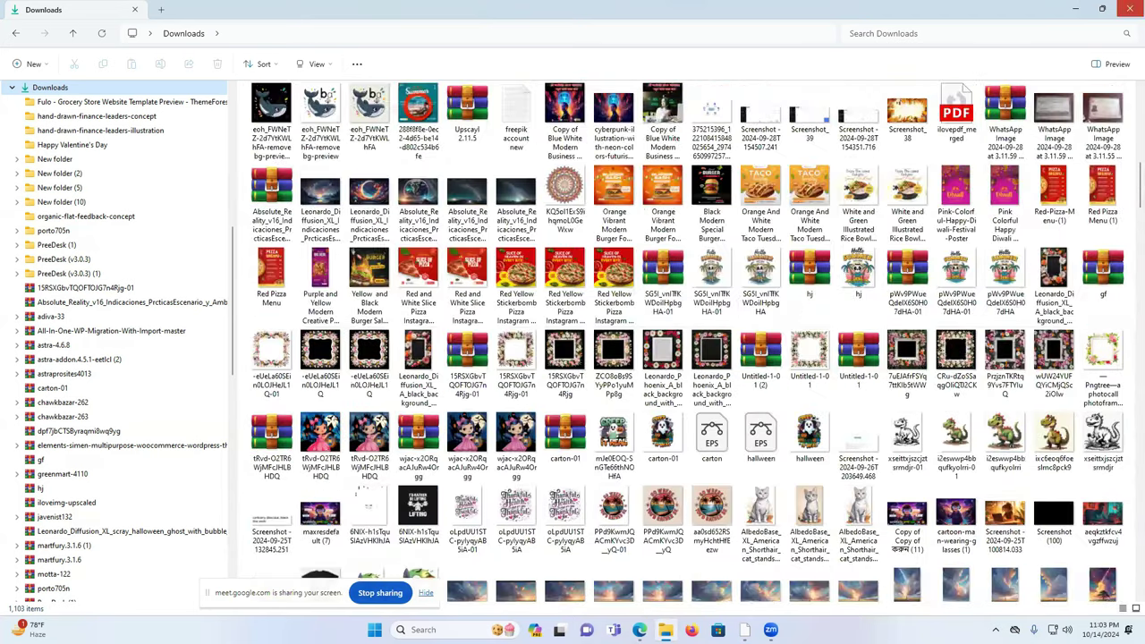
# - Switch to the Canva browser window, maximize it and open the Canva home page
pyautogui.press('super+d')
pyautogui.click(640, 629)
pyautogui.click(677, 567)
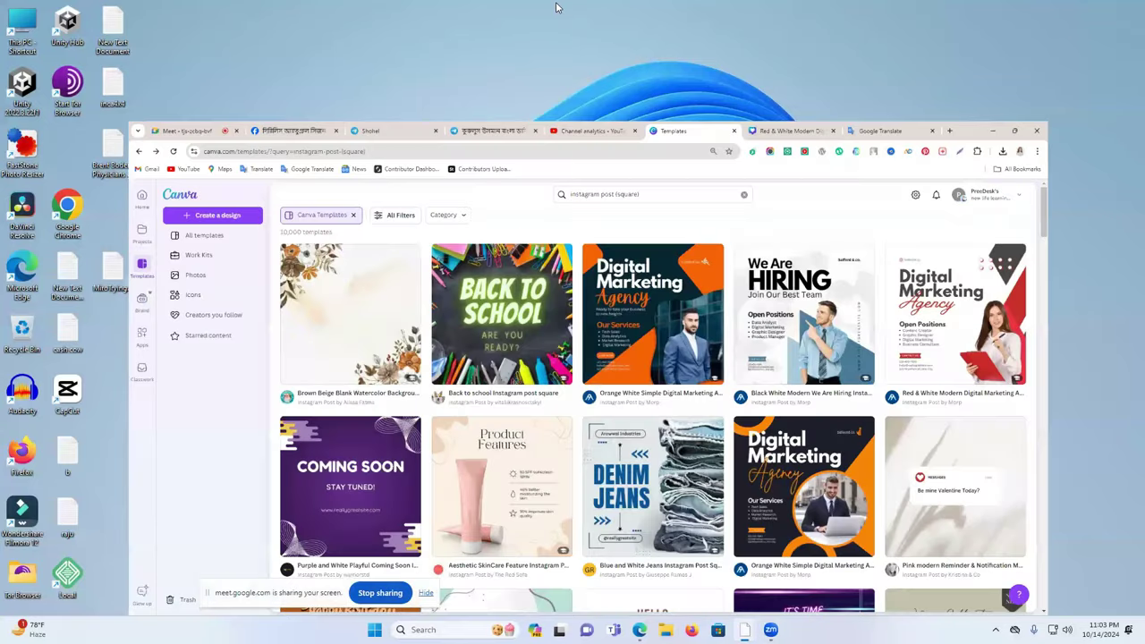
pyautogui.press('super+Up')
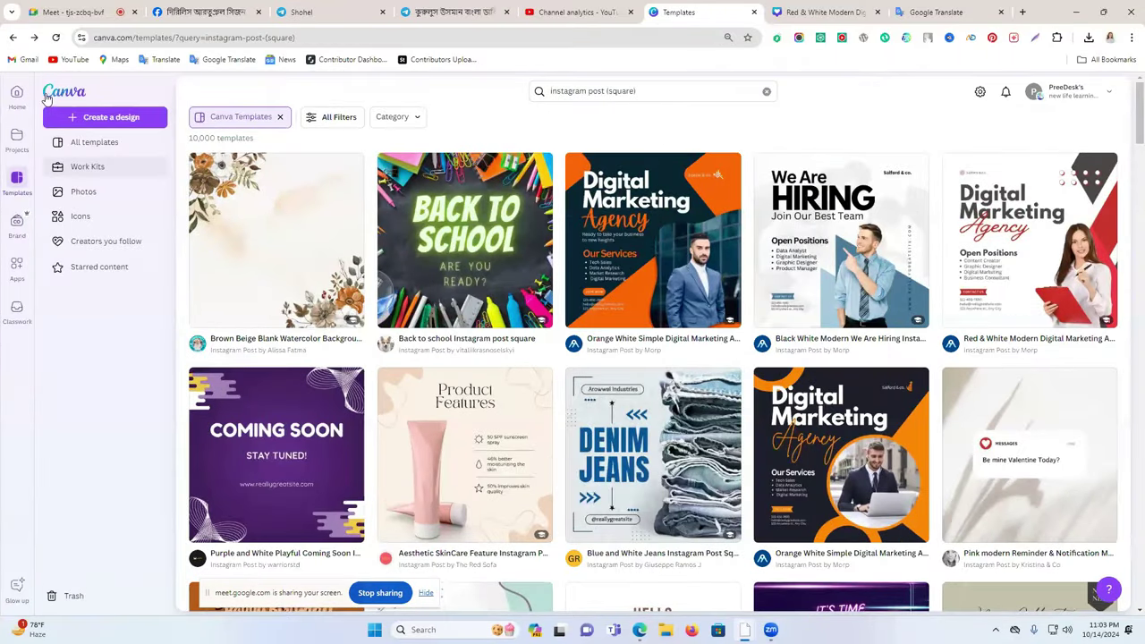
pyautogui.click(809, 9)
pyautogui.click(726, 6)
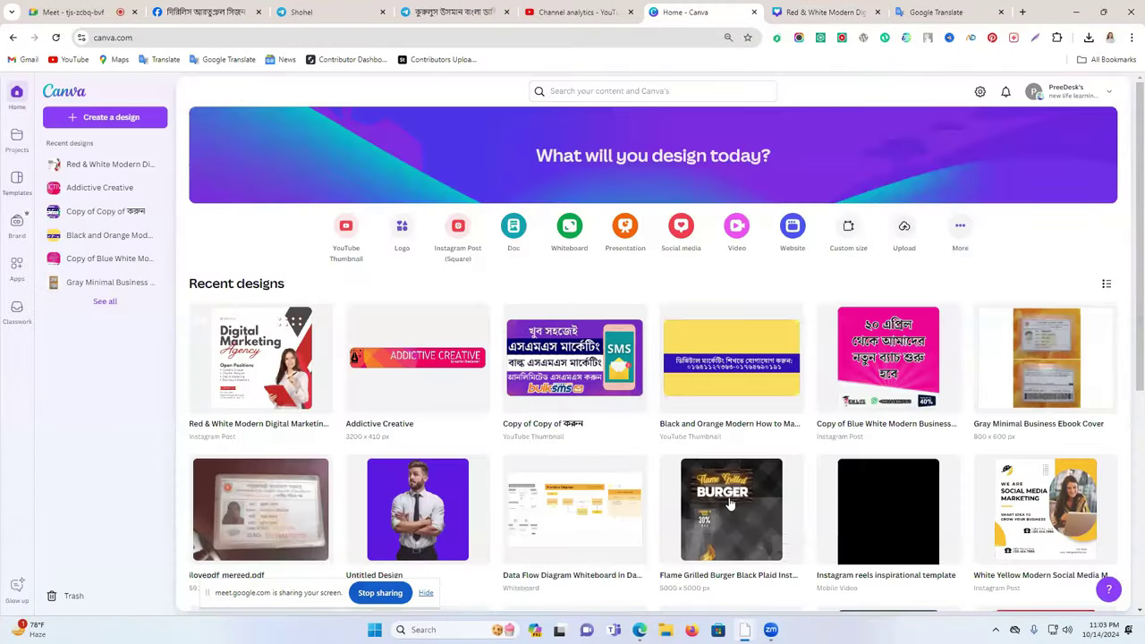
# - Look through the recent designs on the Canva home page down to the oldest ones and back
pyautogui.scroll(-2, 731, 504)
pyautogui.scroll(-4, 730, 503)
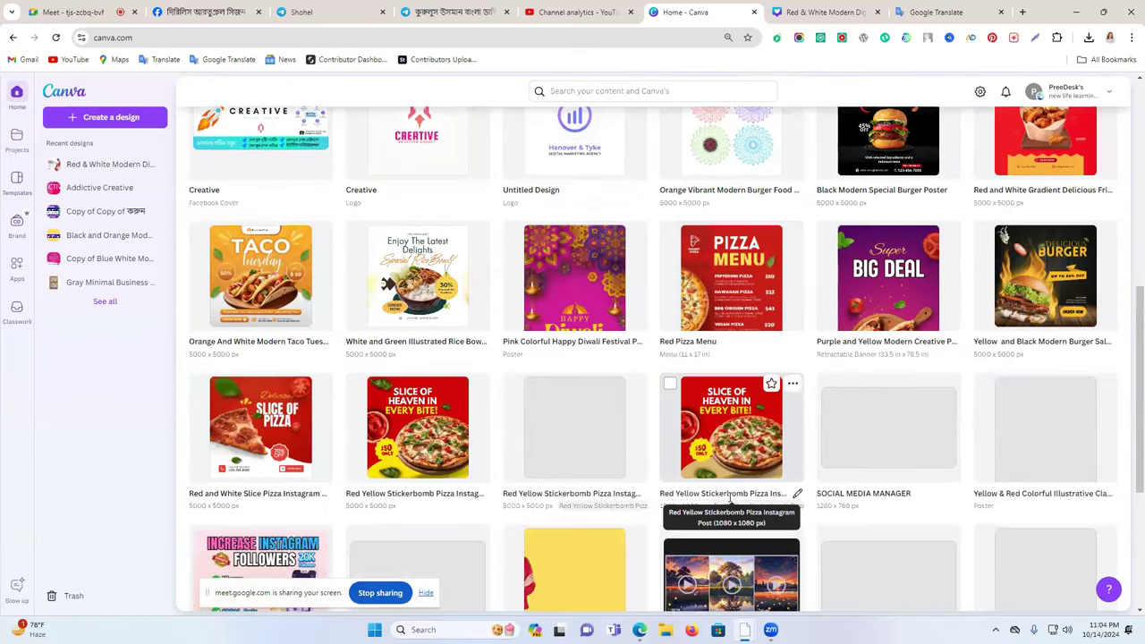
pyautogui.scroll(-1, 730, 500)
pyautogui.scroll(-2, 730, 503)
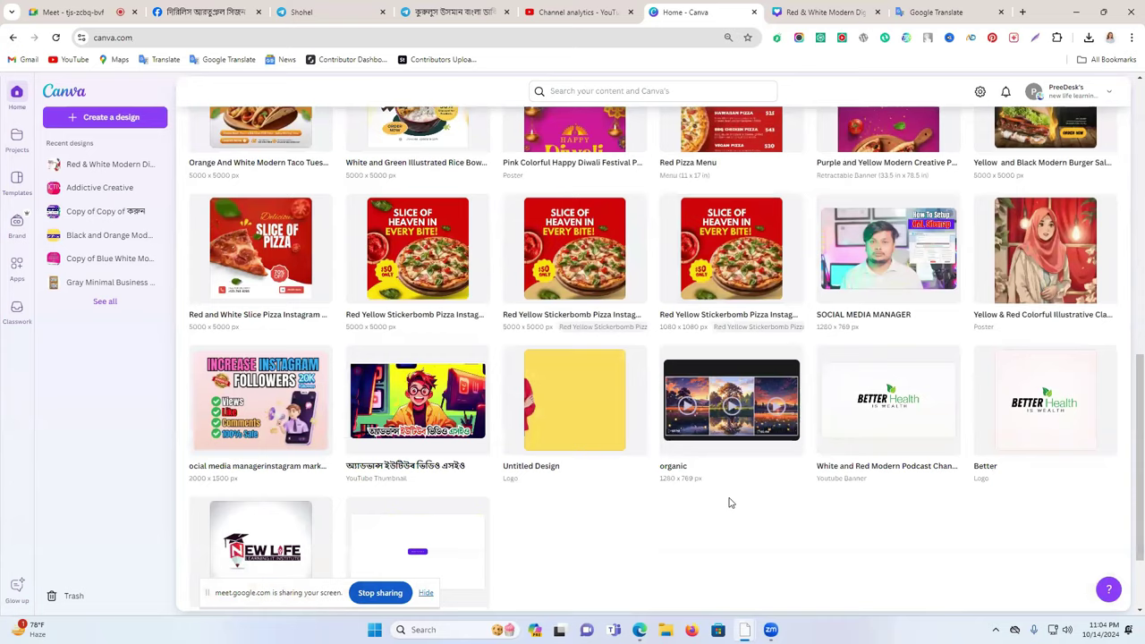
pyautogui.scroll(-1, 728, 503)
pyautogui.scroll(-1, 730, 503)
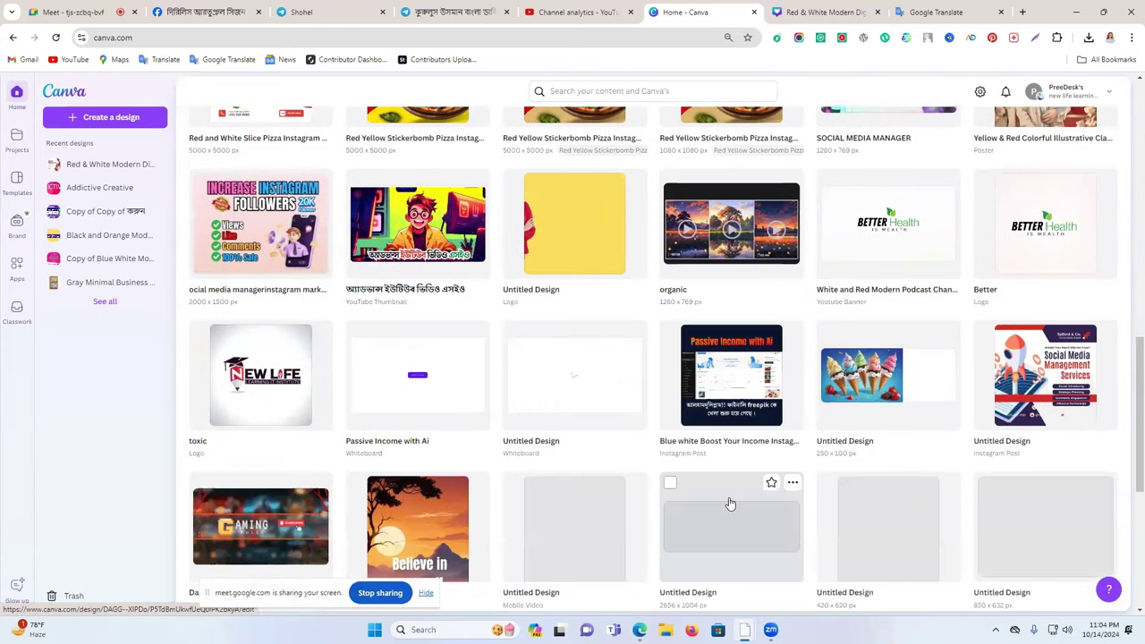
pyautogui.scroll(-1, 730, 504)
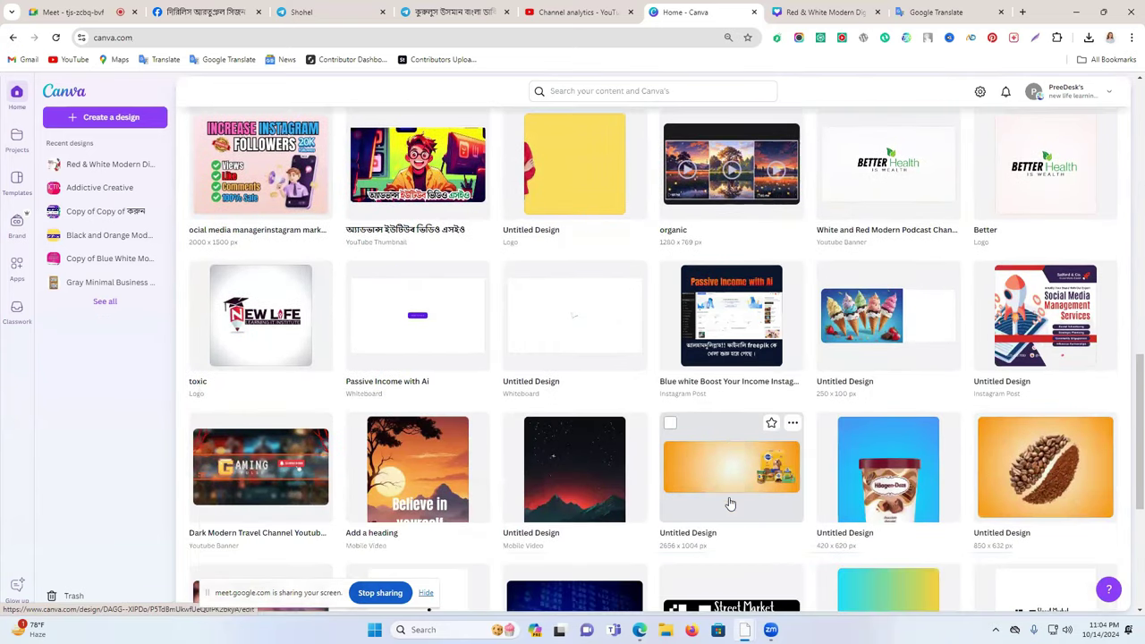
pyautogui.scroll(-2, 730, 503)
pyautogui.scroll(-3, 729, 503)
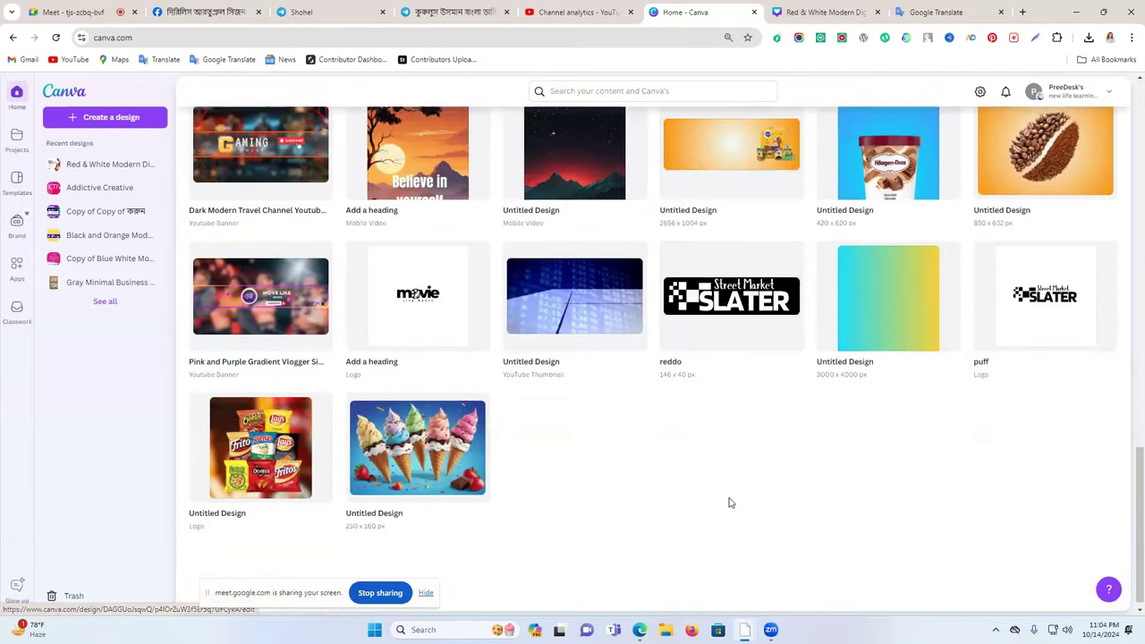
pyautogui.scroll(2, 730, 503)
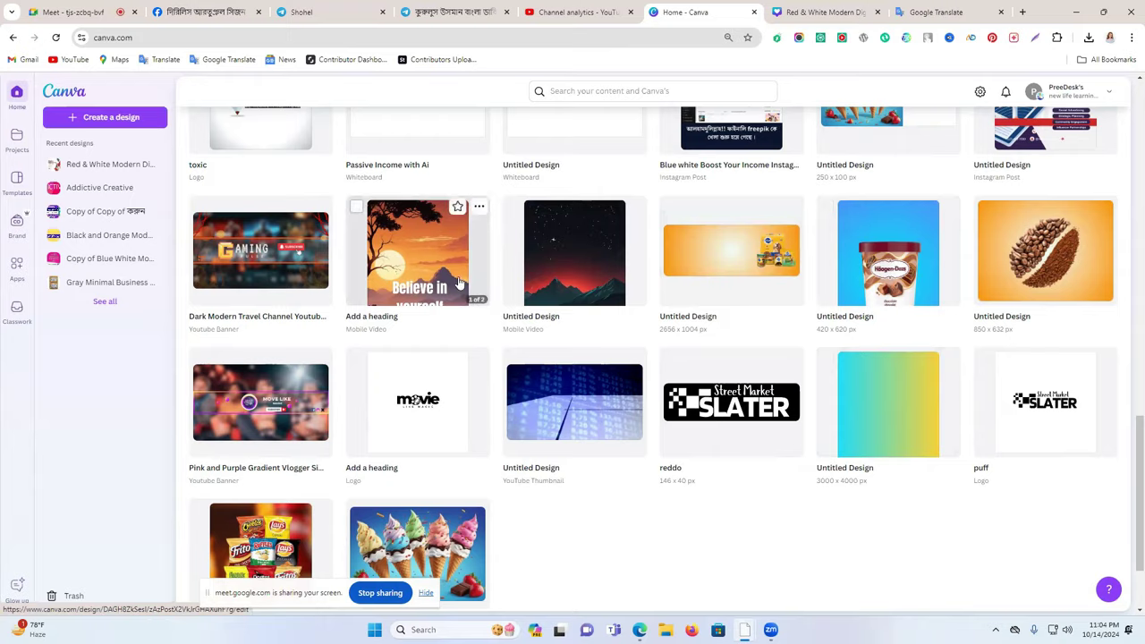
pyautogui.scroll(3, 459, 283)
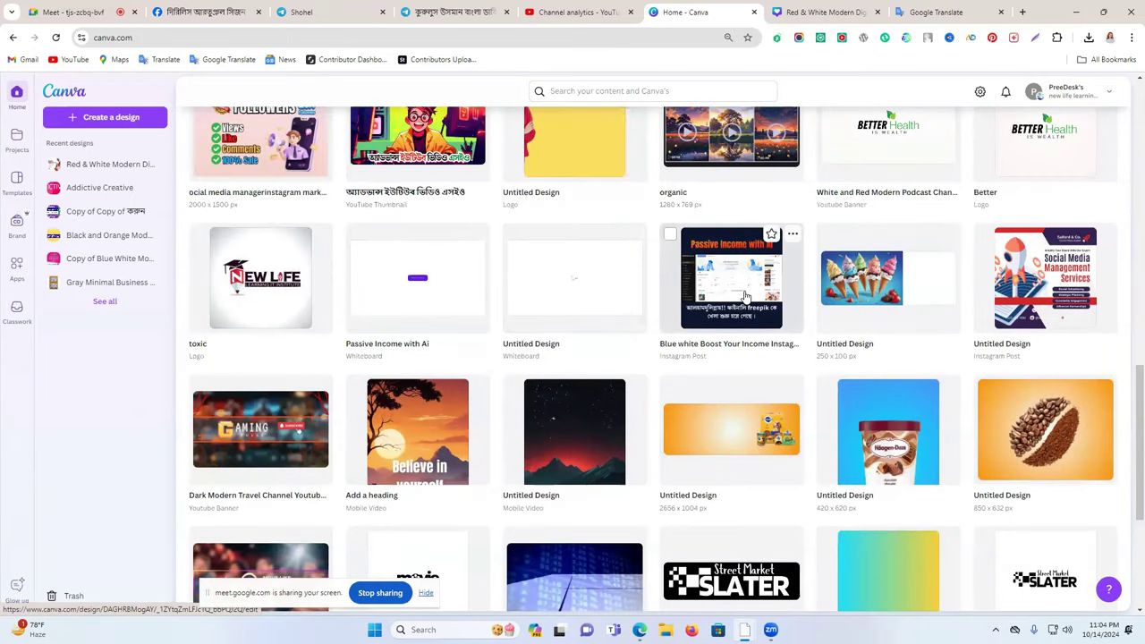
pyautogui.scroll(1, 745, 295)
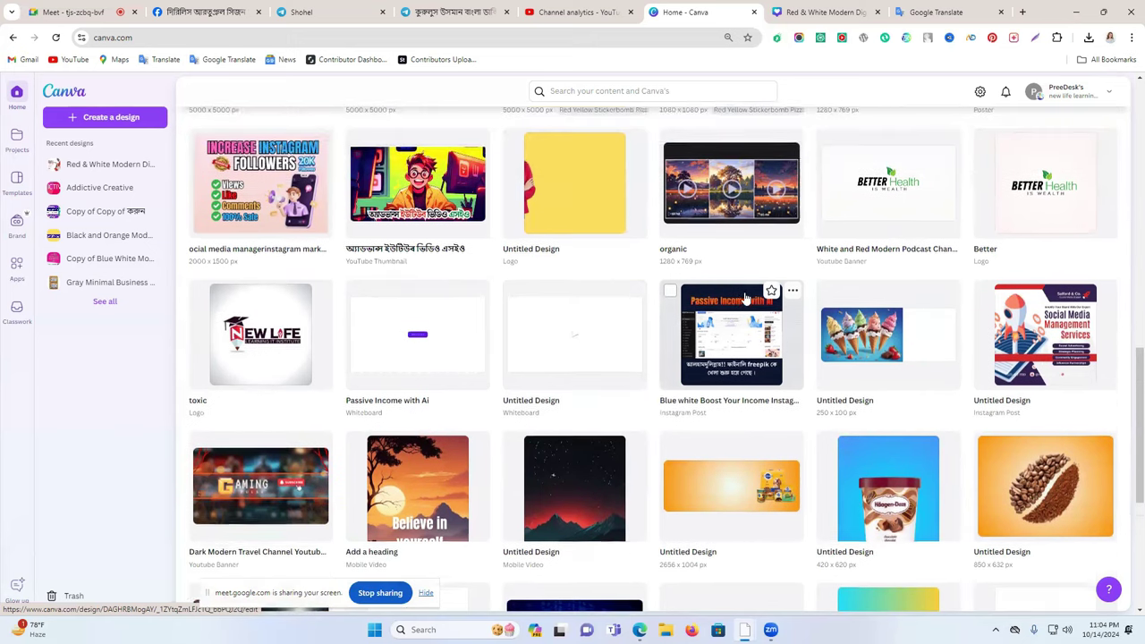
pyautogui.scroll(1, 738, 340)
pyautogui.scroll(5, 735, 360)
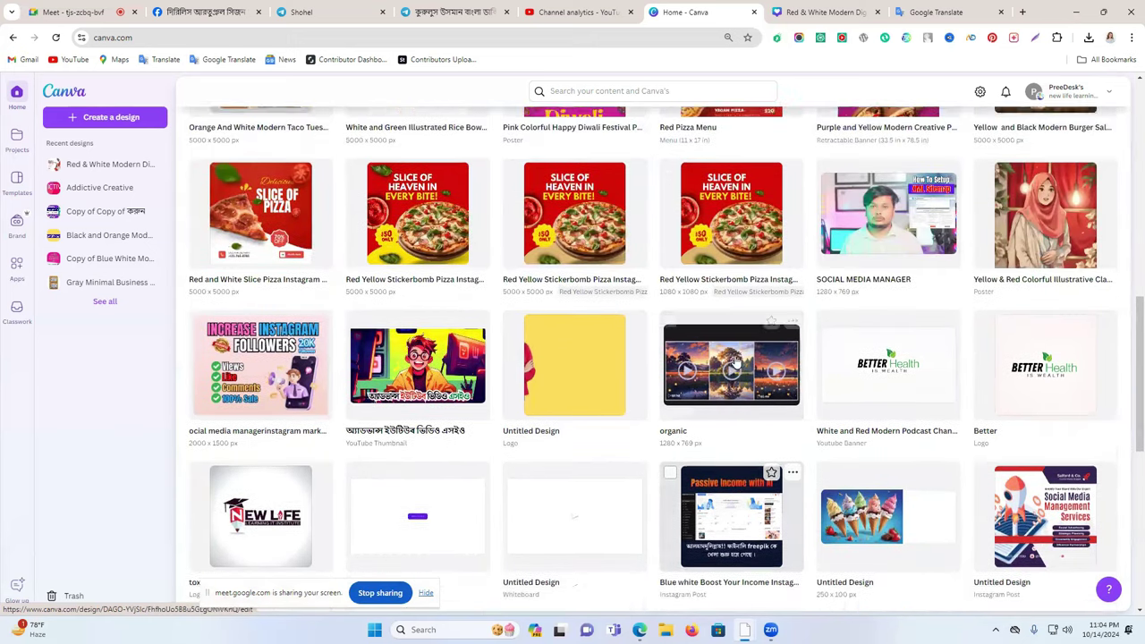
pyautogui.scroll(3, 735, 360)
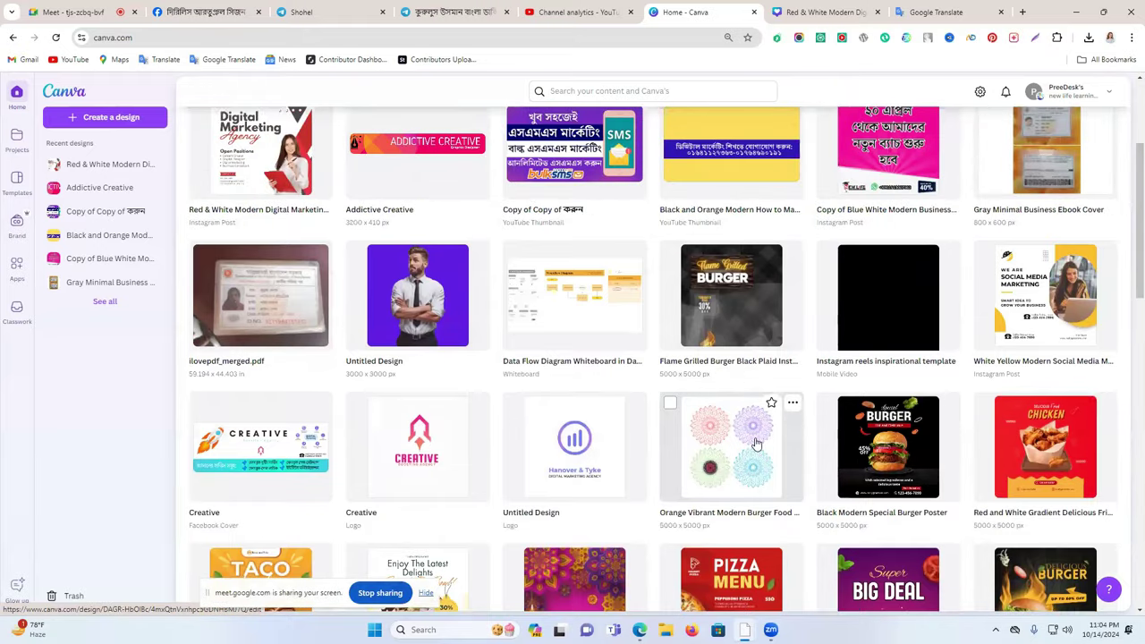
pyautogui.scroll(2, 742, 420)
pyautogui.scroll(-6, 755, 442)
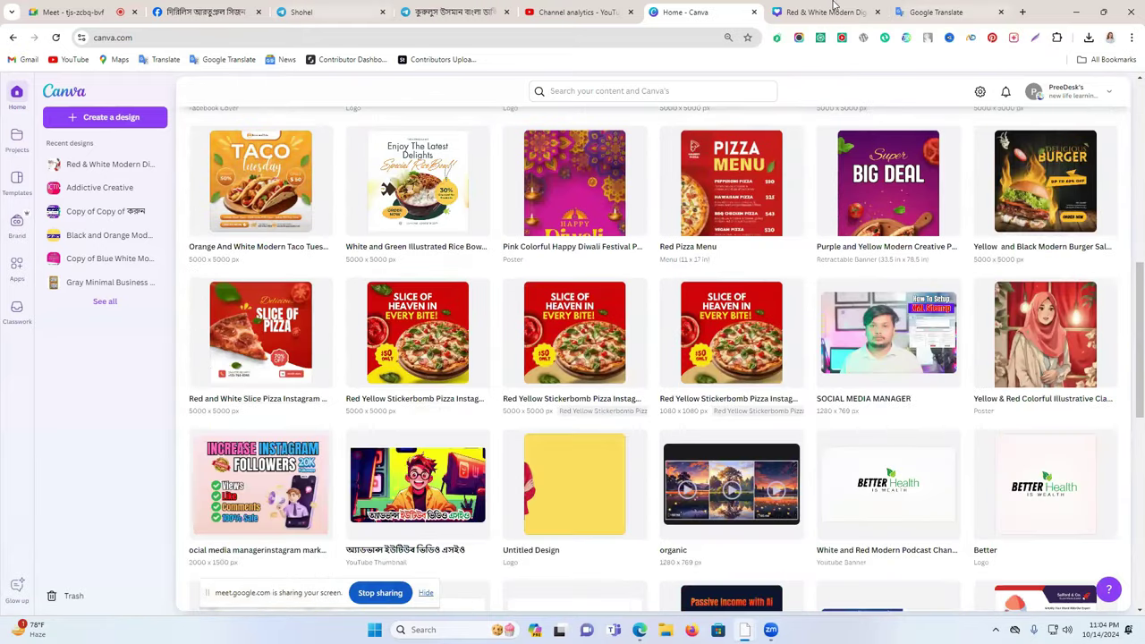
# - Switch to Google Translate and copy the Bengali name in the source text
pyautogui.click(924, 9)
pyautogui.moveTo(212, 229); pyautogui.dragTo(102, 229)
pyautogui.rightClick(207, 233)
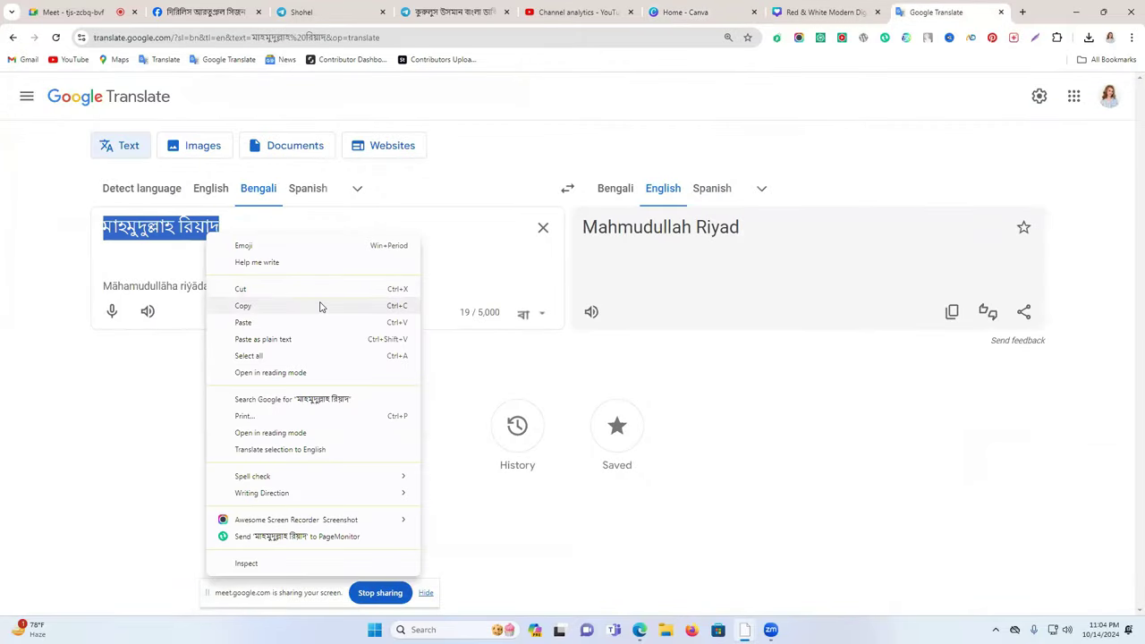
pyautogui.click(320, 307)
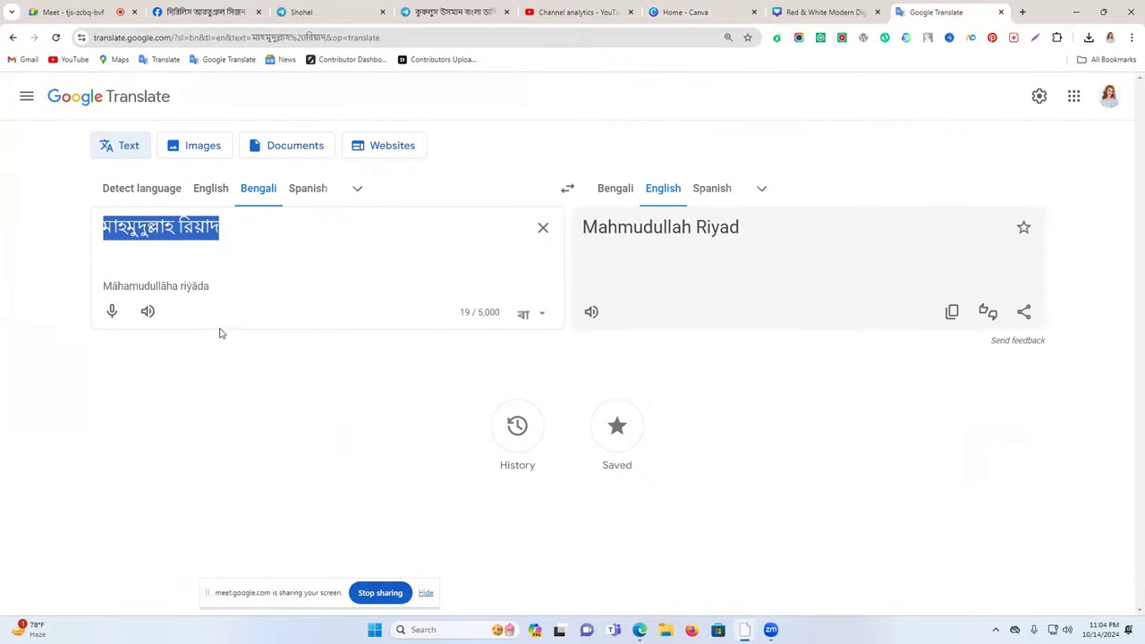
# - Replace the source text by voice dictation with the Bengali sentence "ভালোবেসে থাকলে সবাই লাইক দিয়ে পাশে থাকুন"
pyautogui.rightClick(111, 230)
pyautogui.click(182, 313)
pyautogui.click(113, 313)
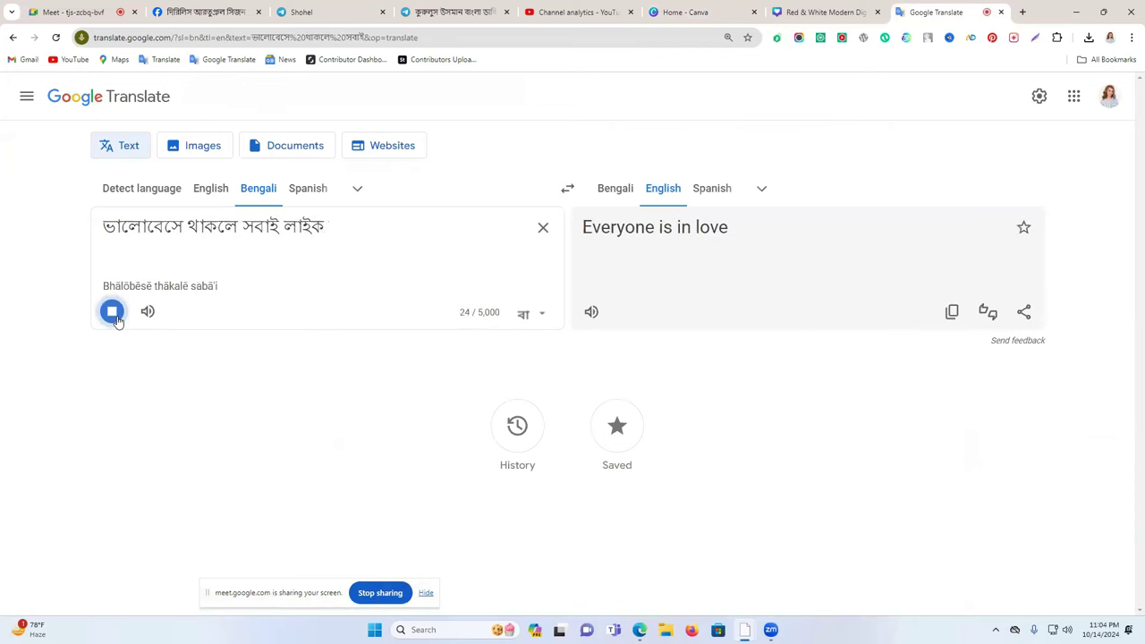
pyautogui.click(113, 313)
# - Insert the copied name followed by "কে" and a space at the start of the dictated Bengali sentence
pyautogui.press('Home')
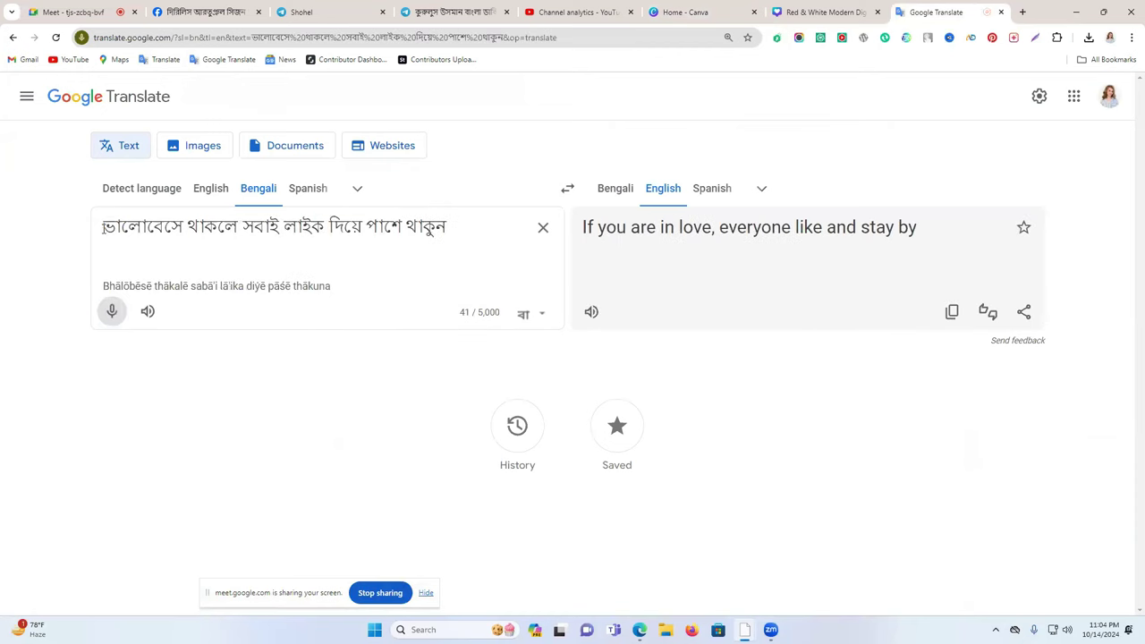
pyautogui.hotkey('ctrl', 'v')
pyautogui.write('ke')
pyautogui.press('space')
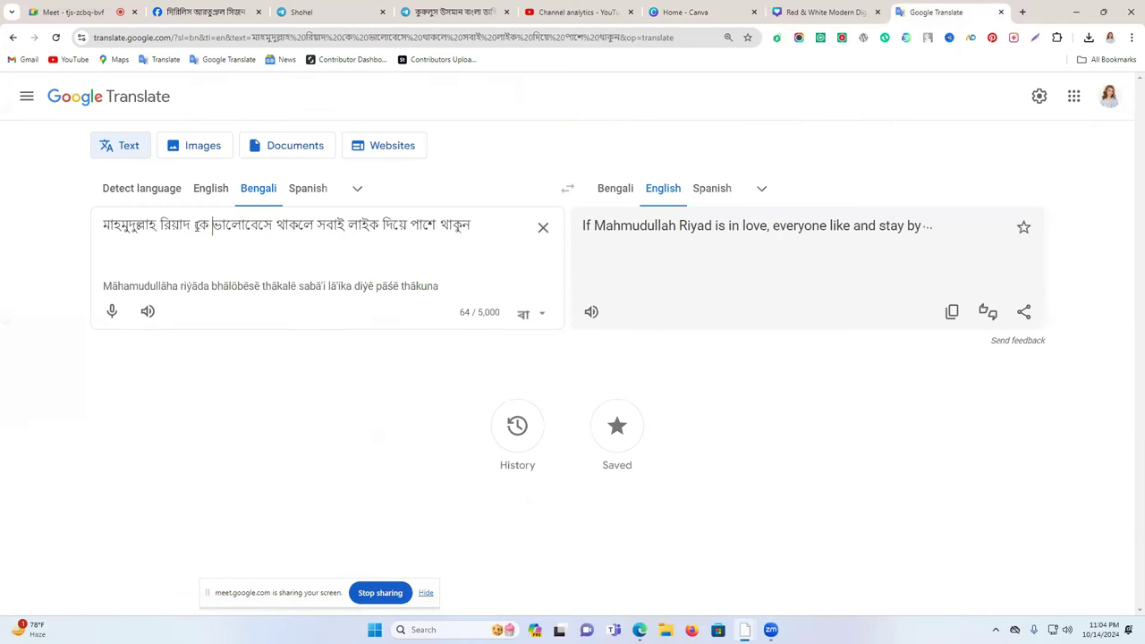
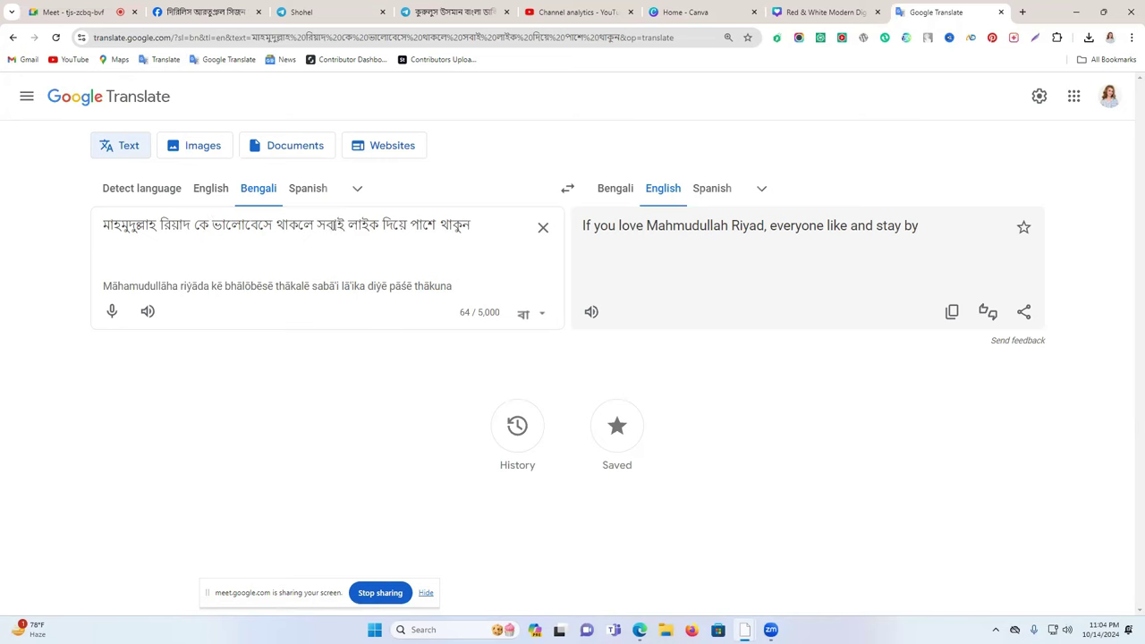
# - Copy the first part of the Bengali sentence, from the name through "থাকলে"
pyautogui.moveTo(310, 224); pyautogui.dragTo(134, 225)
pyautogui.hotkey('ctrl', 'c')
pyautogui.click(226, 297)
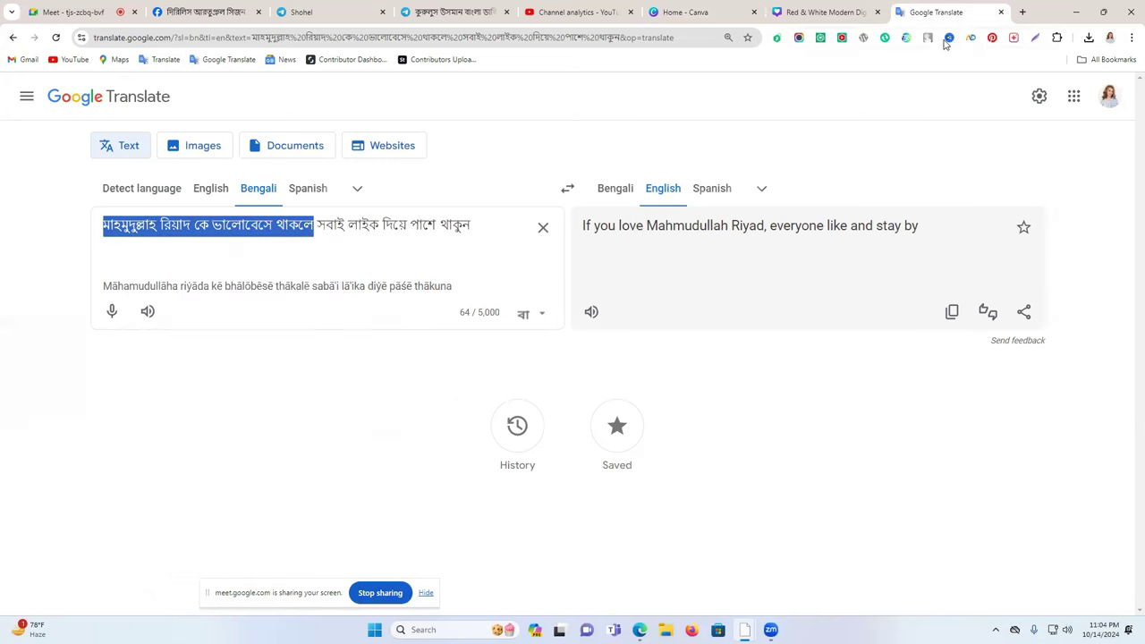
# - Switch to the Canva design and add a heading containing the copied Bengali phrase
pyautogui.click(829, 7)
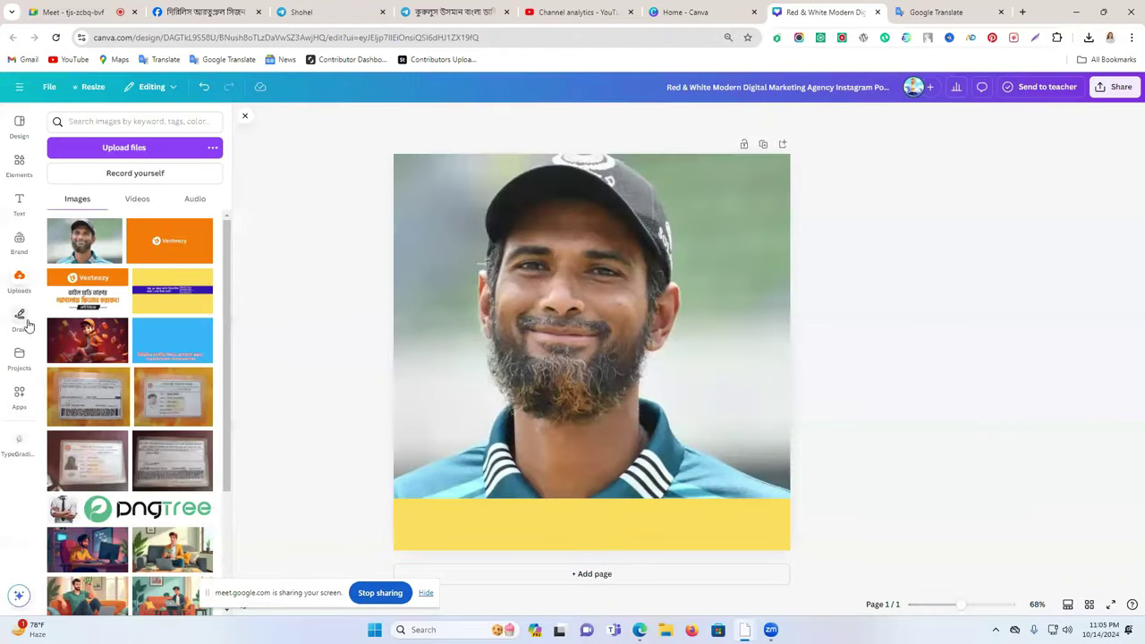
pyautogui.click(19, 202)
pyautogui.click(108, 243)
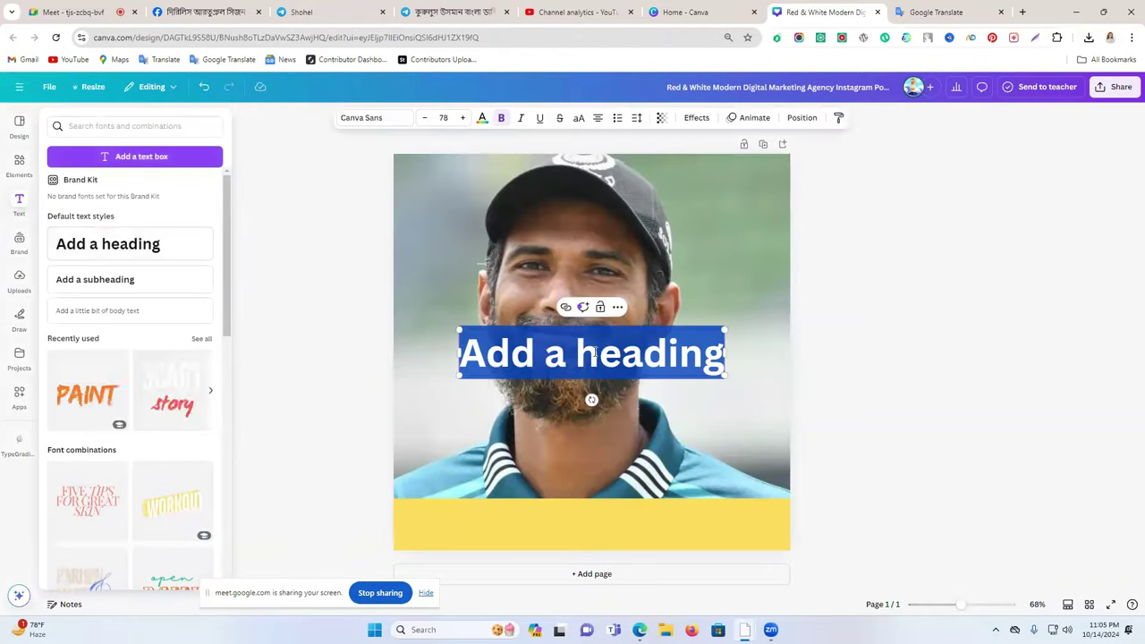
pyautogui.doubleClick(594, 352)
pyautogui.hotkey('ctrl', 'a')
pyautogui.hotkey('ctrl', 'v')
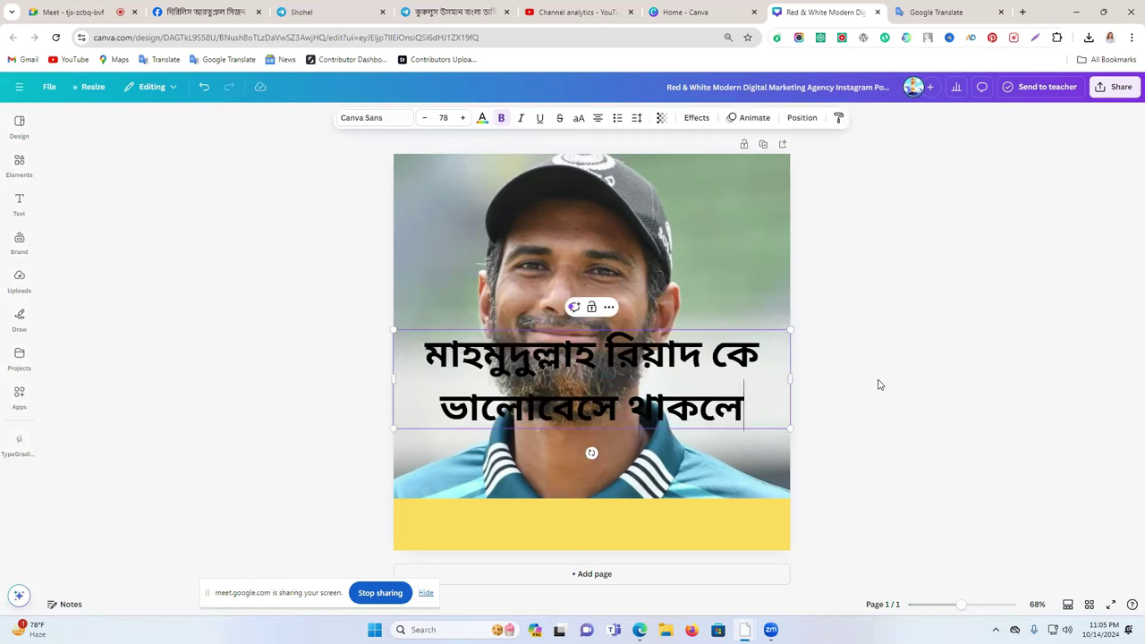
# - Move the heading down to the yellow band, set its font to Noto Serif Bengali and widen its text box
pyautogui.moveTo(706, 391); pyautogui.dragTo(720, 510)
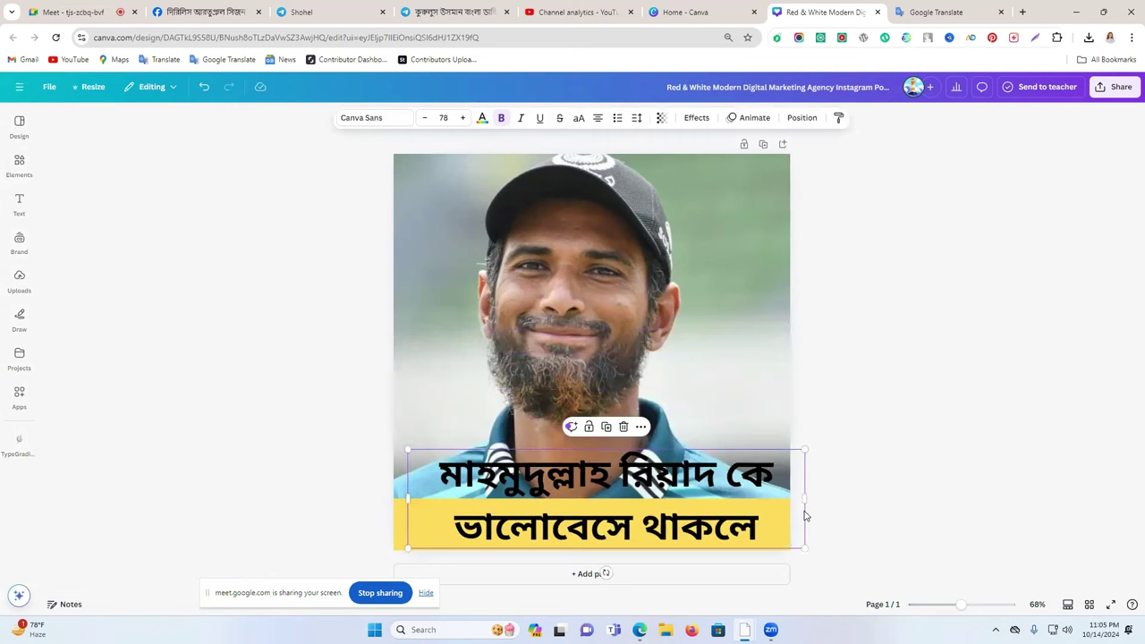
pyautogui.click(363, 118)
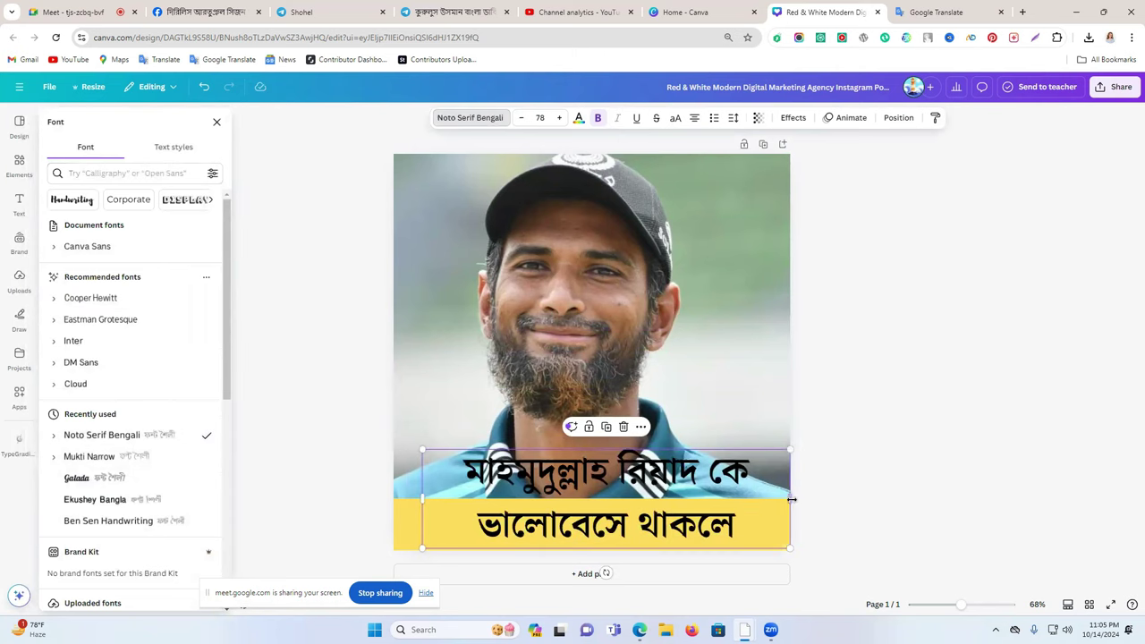
pyautogui.moveTo(791, 499); pyautogui.dragTo(1014, 463)
# - In Google Translate, replace the source text by voice dictation with "ডান পাশের লাইক দিন" and copy it
pyautogui.click(936, 11)
pyautogui.click(542, 228)
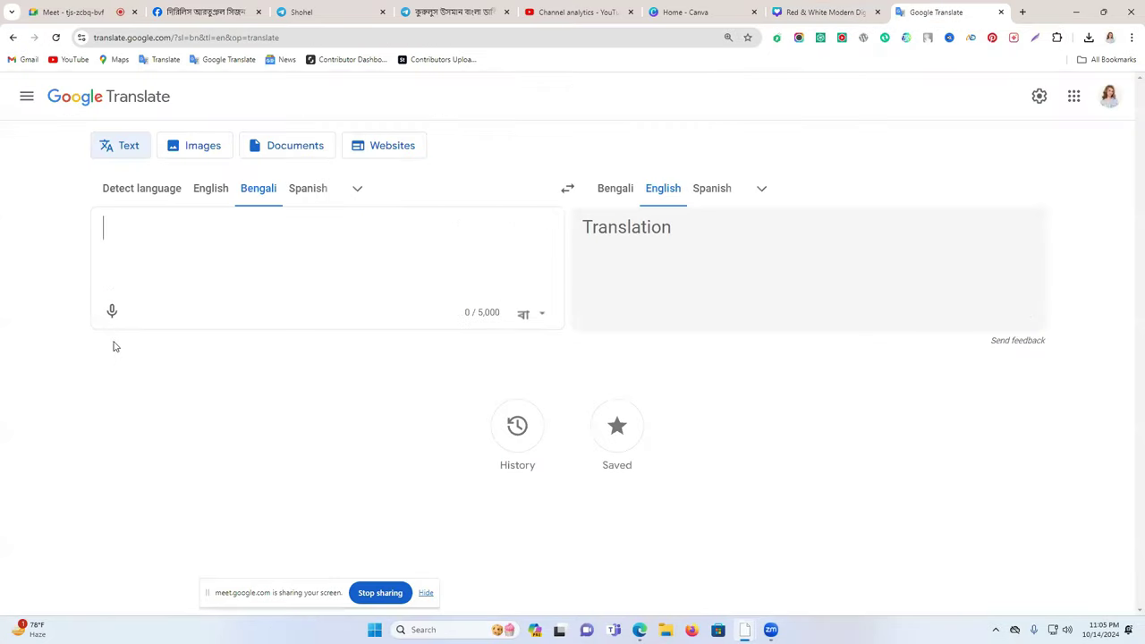
pyautogui.click(112, 311)
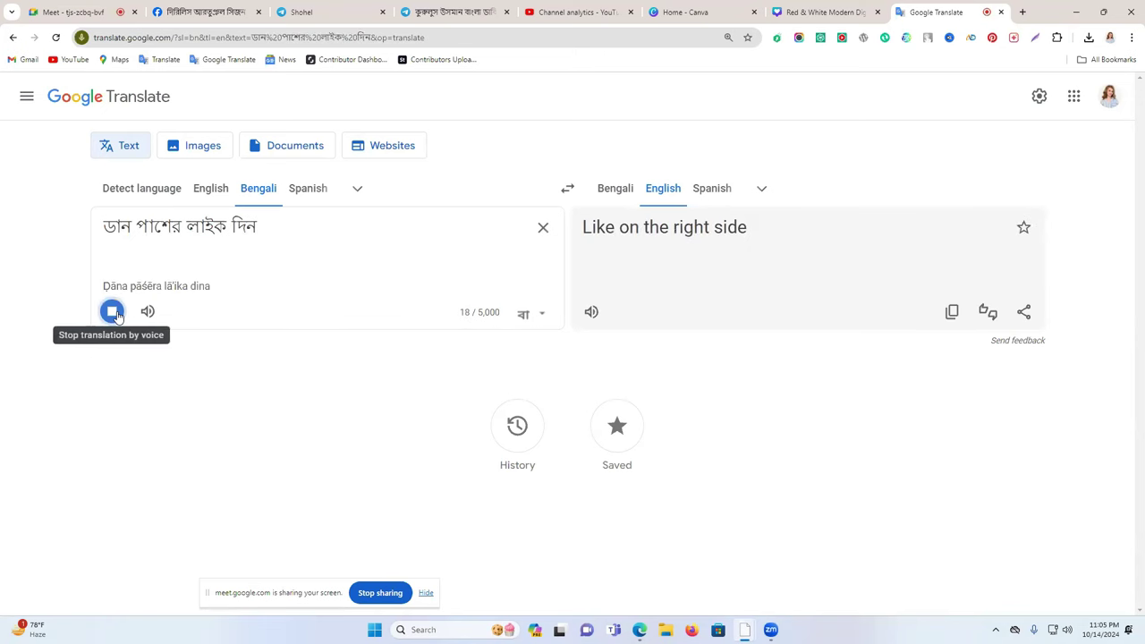
pyautogui.doubleClick(125, 227)
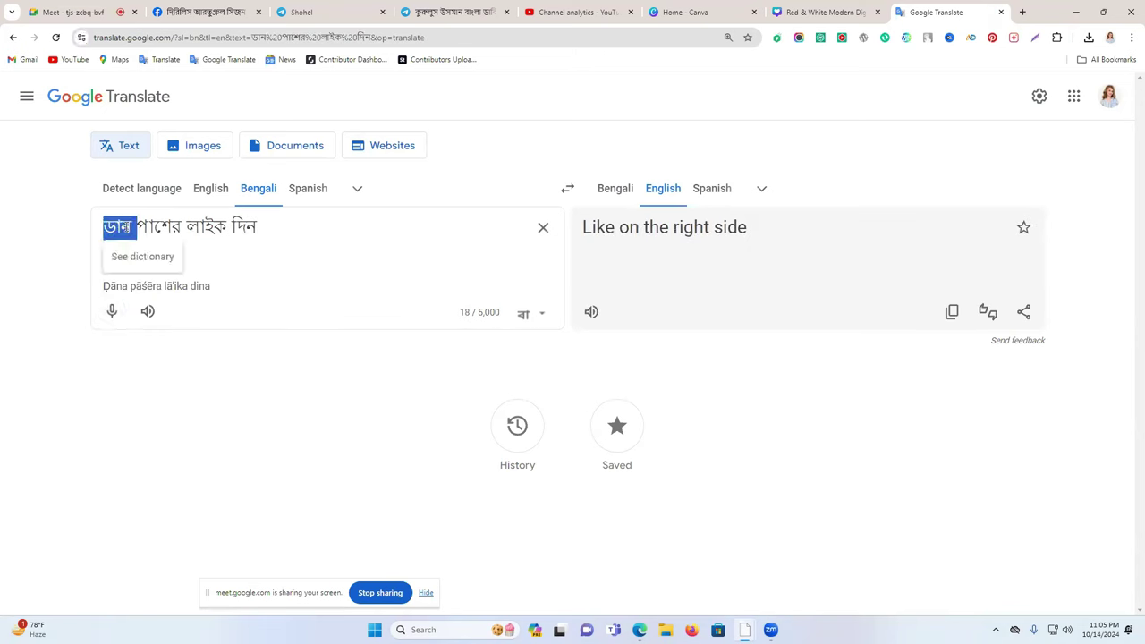
pyautogui.click(132, 226)
pyautogui.tripleClick(132, 226)
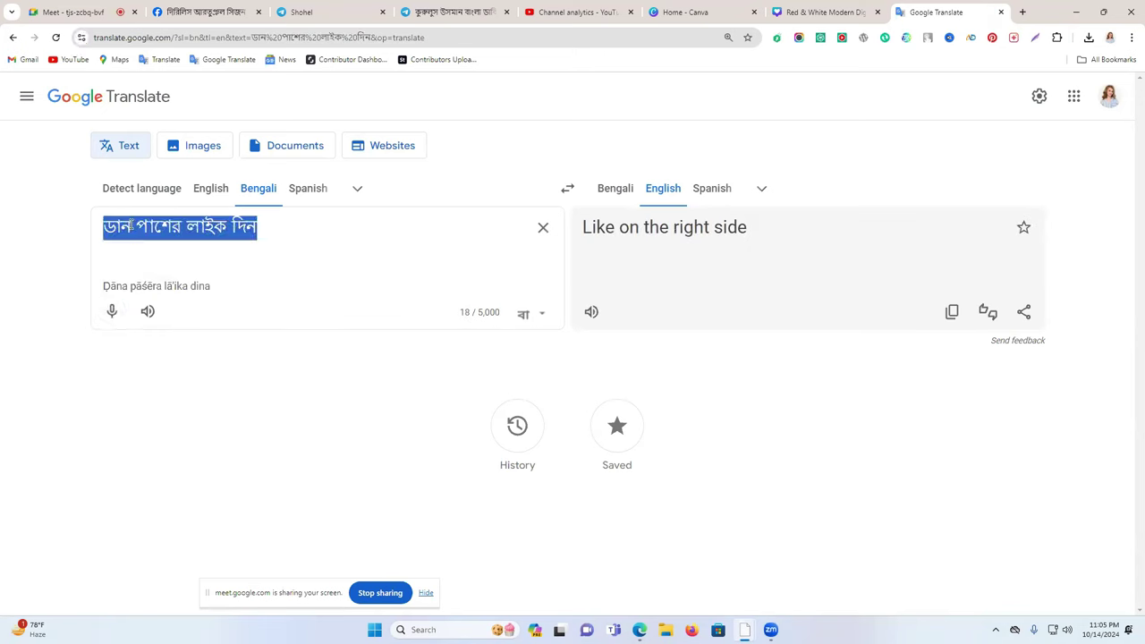
pyautogui.rightClick(132, 226)
pyautogui.click(213, 302)
# - Back in the Canva design, fit the heading on one line inside the yellow band, scaled down to size 40.6
pyautogui.click(823, 12)
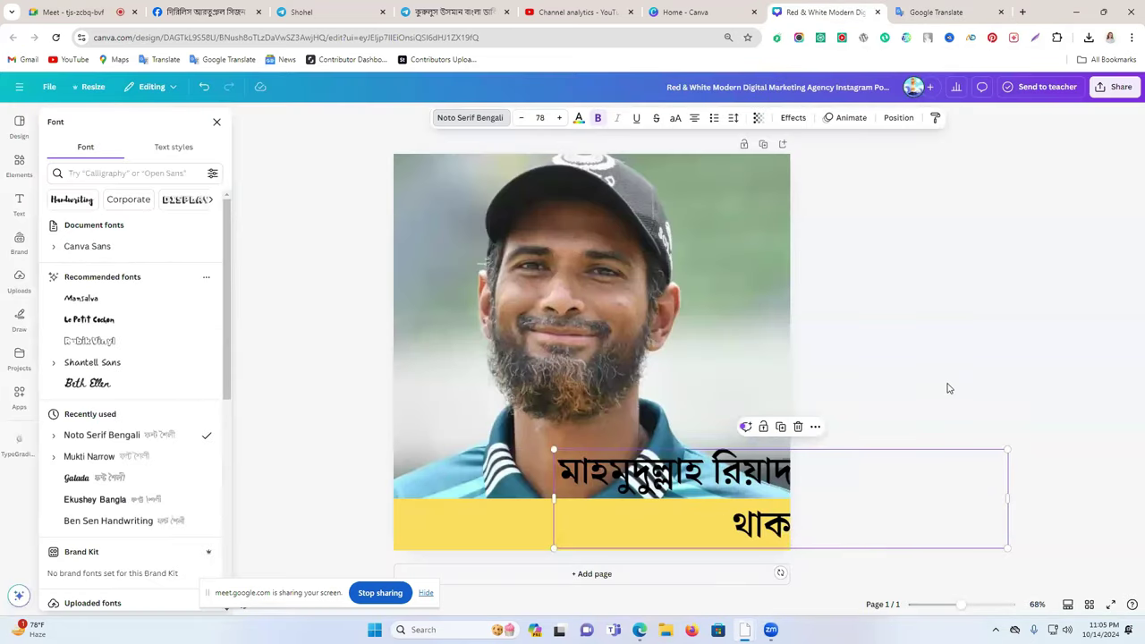
pyautogui.moveTo(729, 520); pyautogui.dragTo(583, 560)
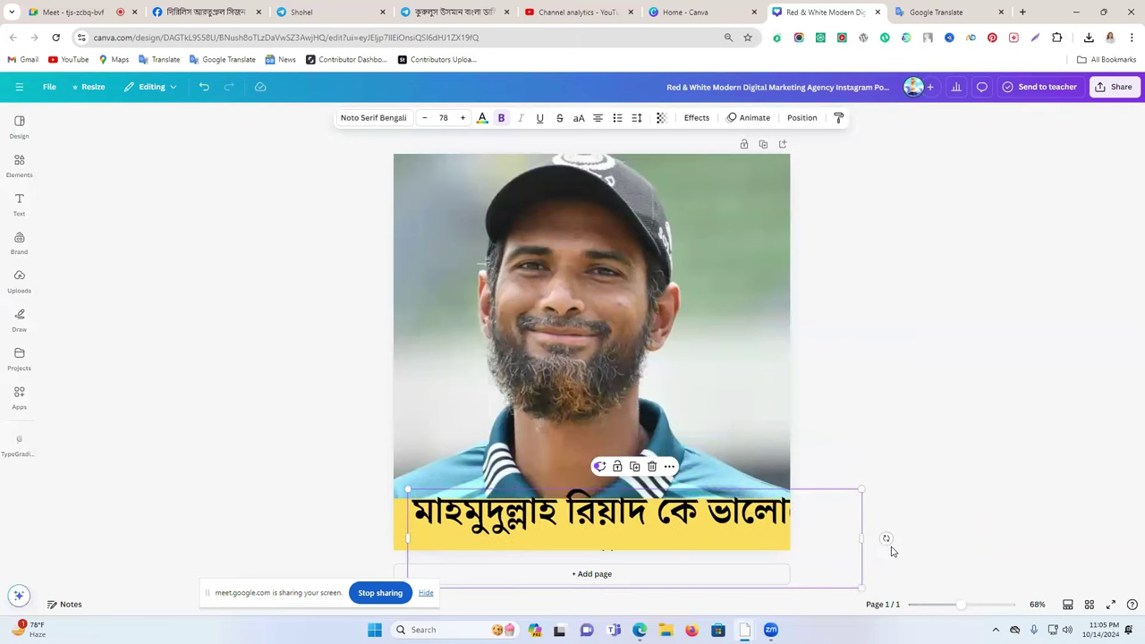
pyautogui.moveTo(861, 537); pyautogui.dragTo(821, 517)
pyautogui.click(877, 470)
pyautogui.moveTo(713, 513); pyautogui.dragTo(682, 534)
pyautogui.moveTo(786, 540); pyautogui.dragTo(685, 529)
pyautogui.click(892, 482)
# - Duplicate the Bengali line, replace the copy's text with "ডান পাশের লাইক দিন" and place it beneath, ending level with the first line
pyautogui.click(594, 522)
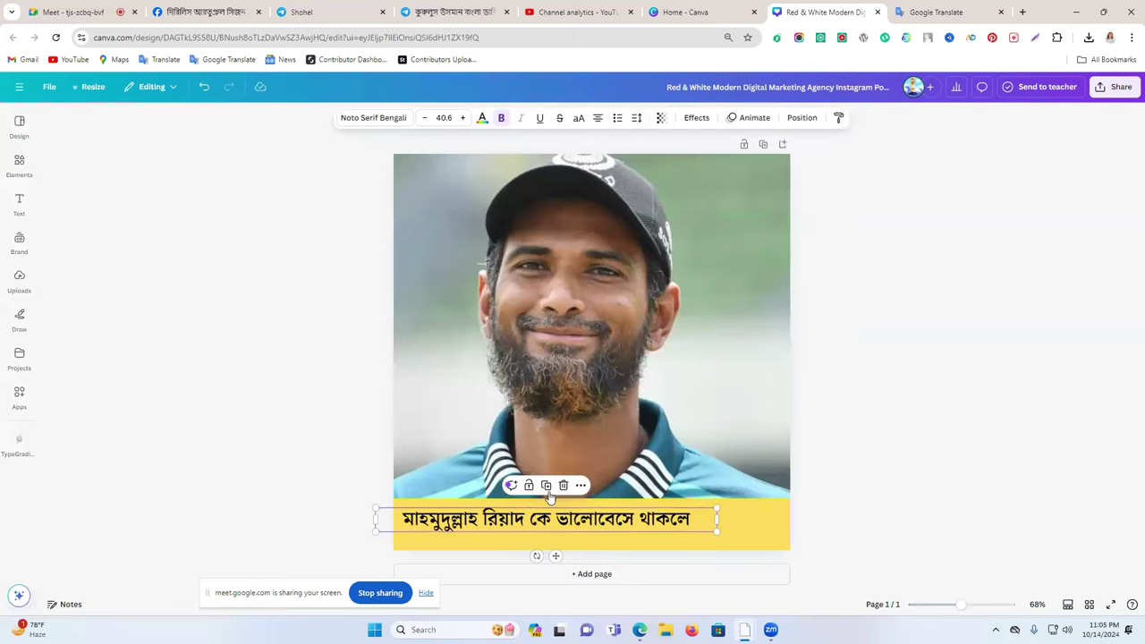
pyautogui.click(546, 484)
pyautogui.hotkey('ctrl', 'v')
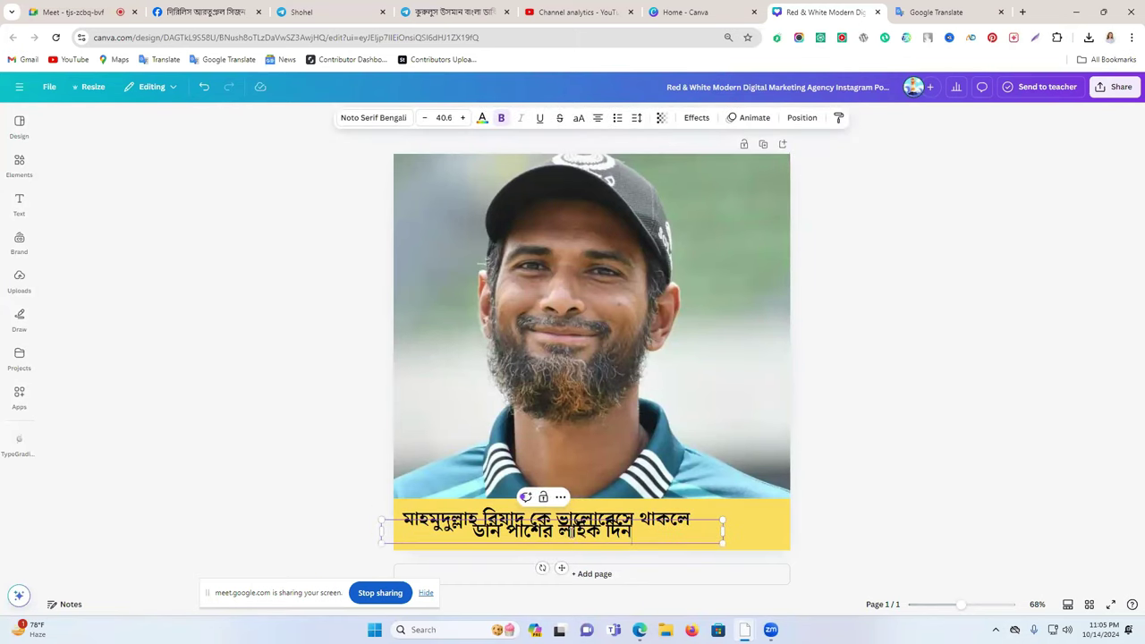
pyautogui.click(922, 492)
pyautogui.moveTo(620, 540); pyautogui.dragTo(677, 546)
pyautogui.click(862, 484)
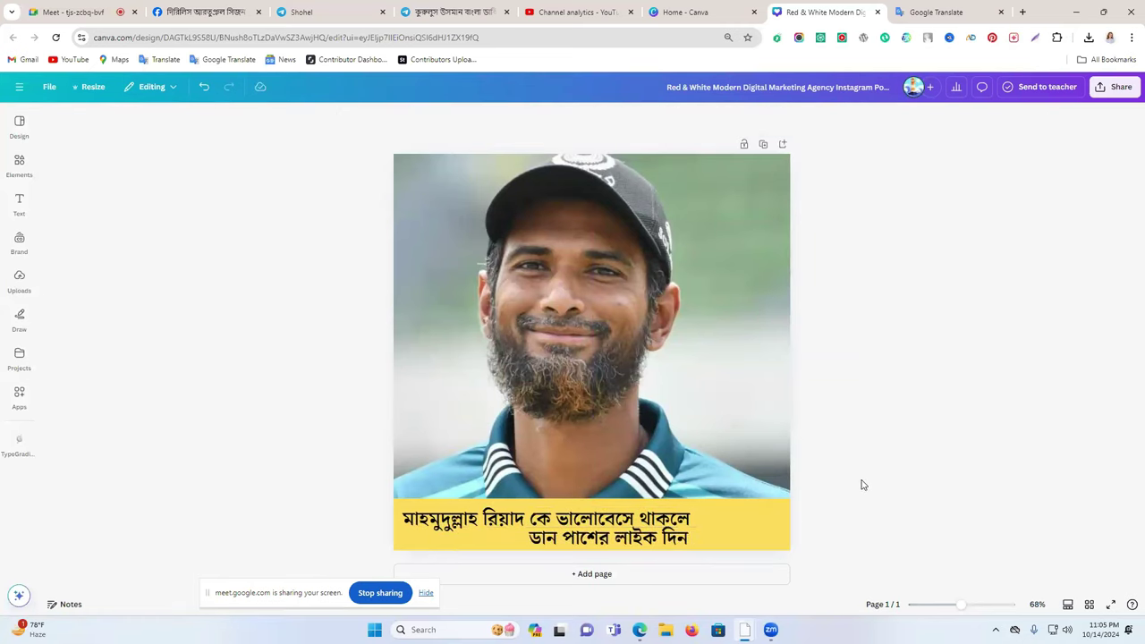
# - Select both Bengali text lines, enlarge them together to size 43.8 and reposition them within the yellow band
pyautogui.click(684, 522)
pyautogui.click(732, 540)
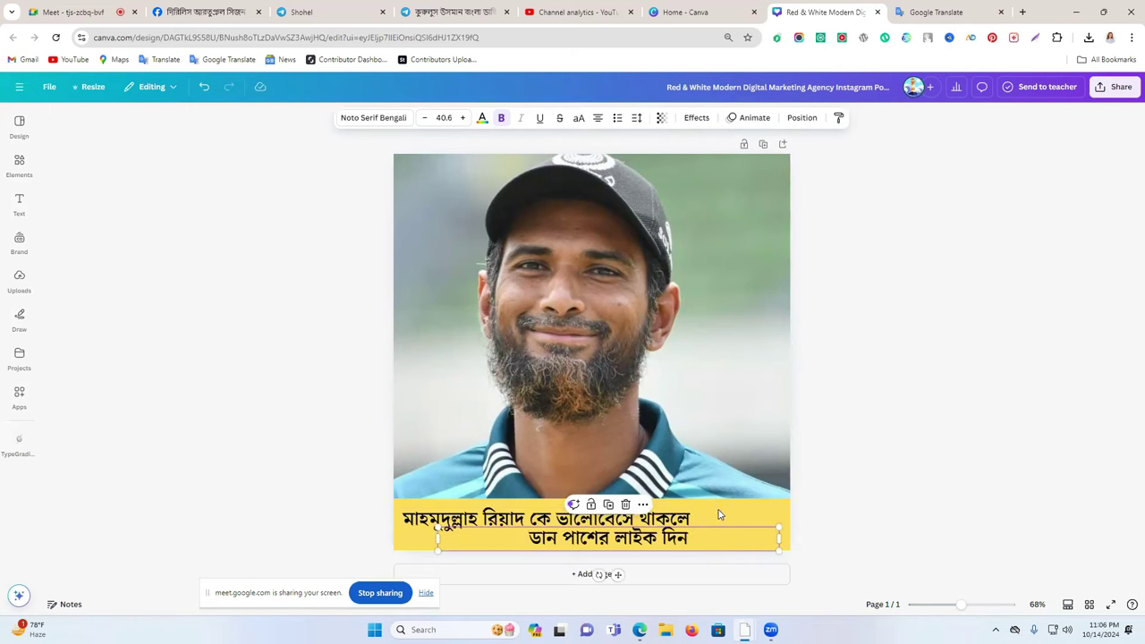
pyautogui.keyDown('shift'); pyautogui.click(711, 516); pyautogui.keyUp('shift')
pyautogui.moveTo(777, 549); pyautogui.dragTo(808, 549)
pyautogui.moveTo(734, 542); pyautogui.dragTo(730, 536)
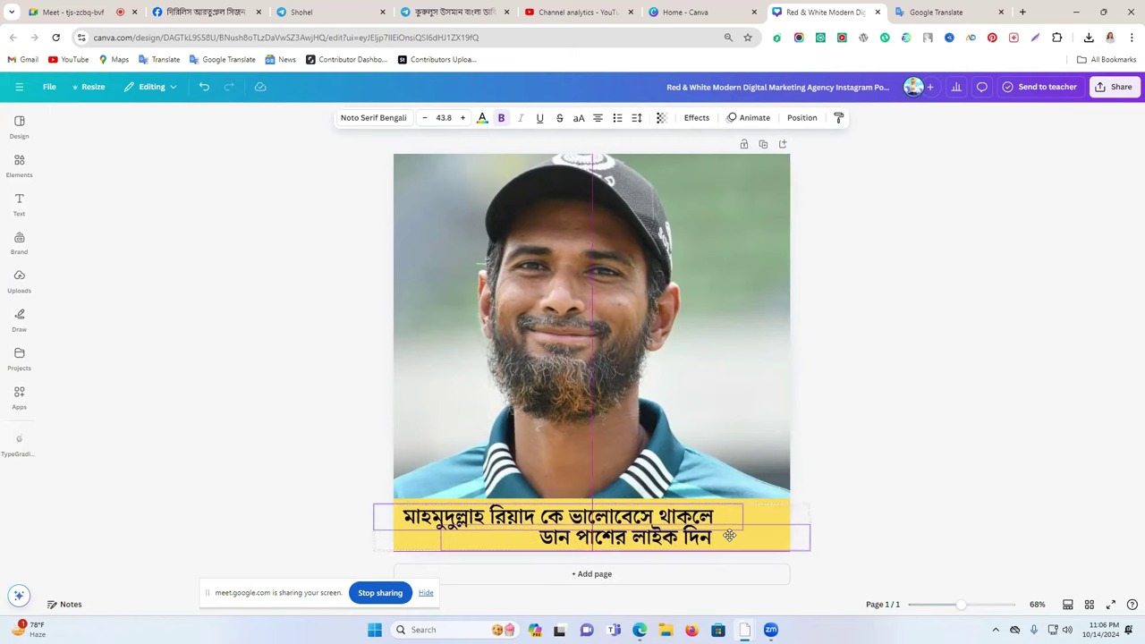
pyautogui.click(897, 482)
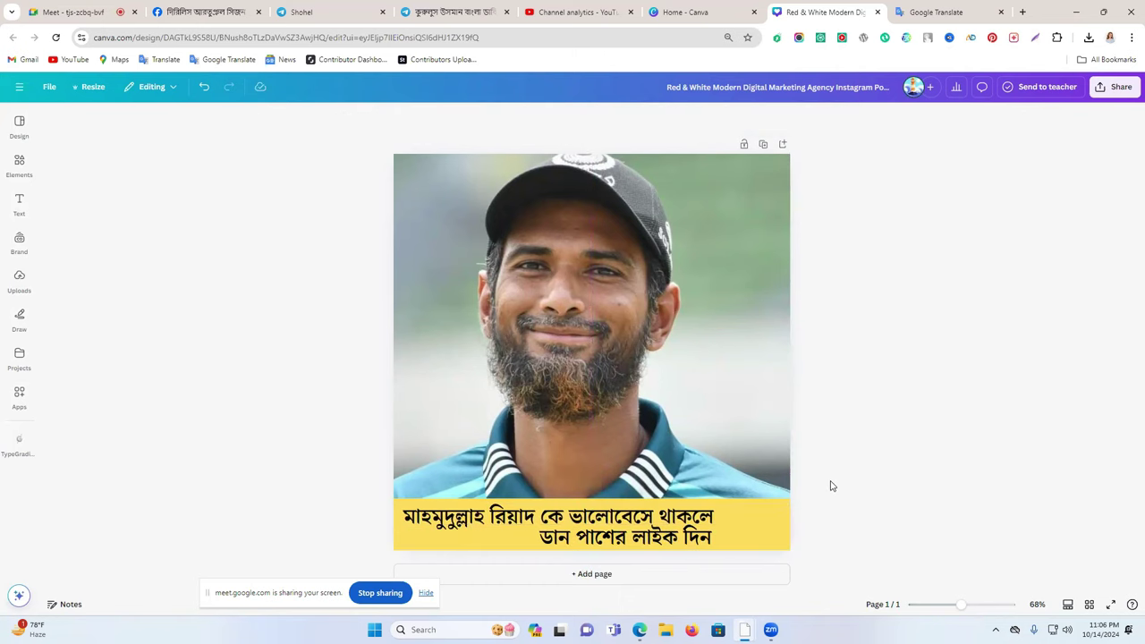
# - Search the elements for "arro", add the thick red arrow graphic and move it toward the photo's lower right
pyautogui.click(19, 201)
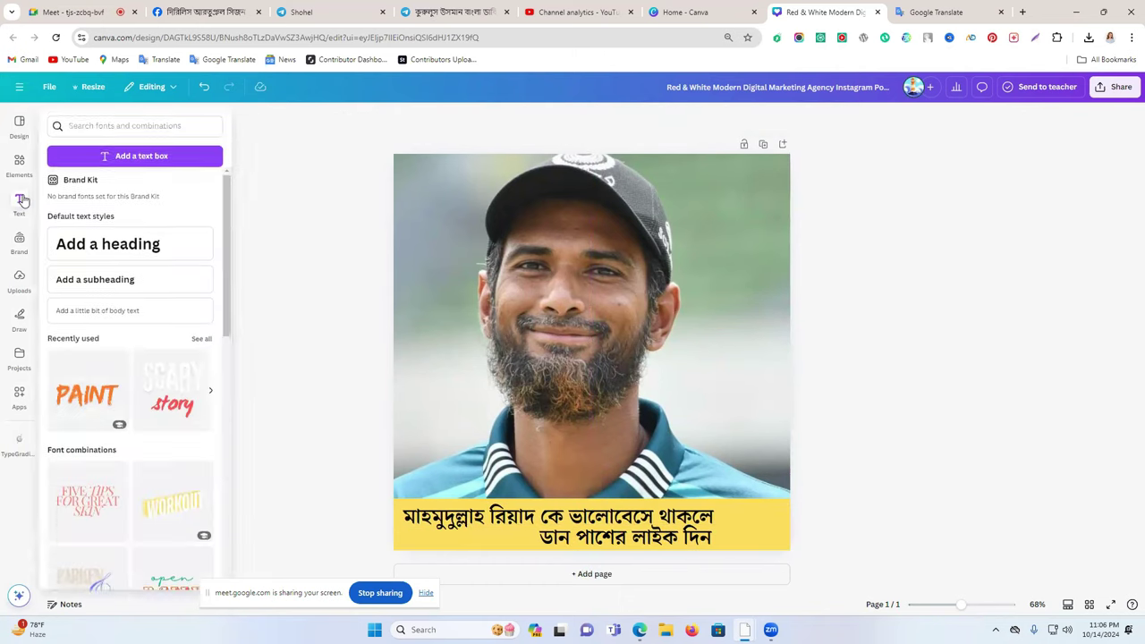
pyautogui.click(17, 168)
pyautogui.click(99, 120)
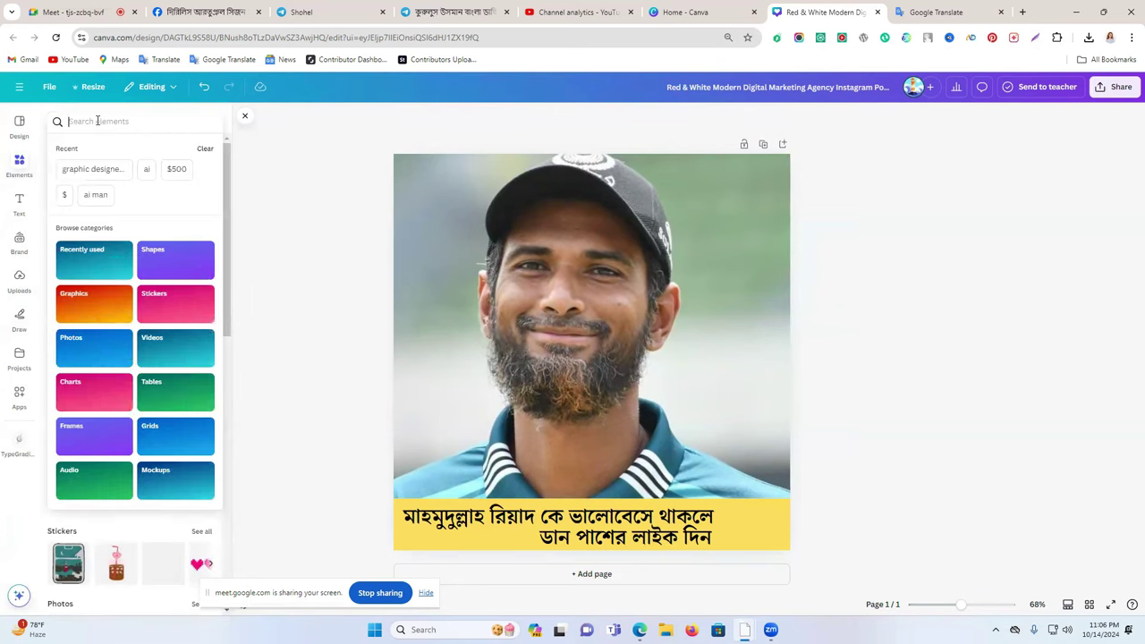
pyautogui.write('arro')
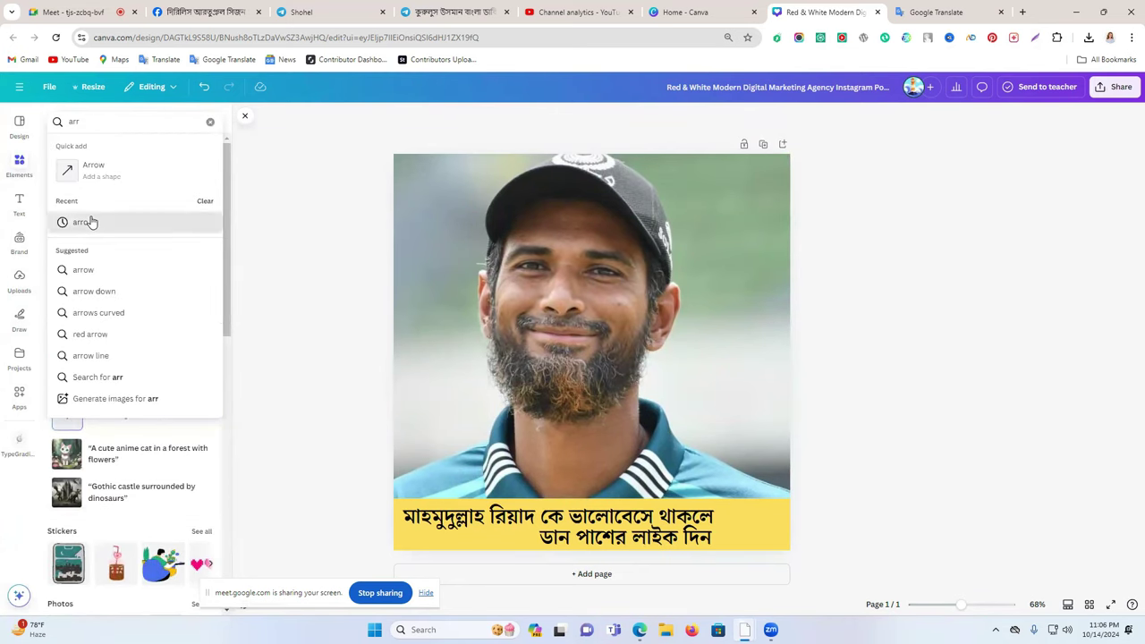
pyautogui.press('Return')
pyautogui.click(68, 236)
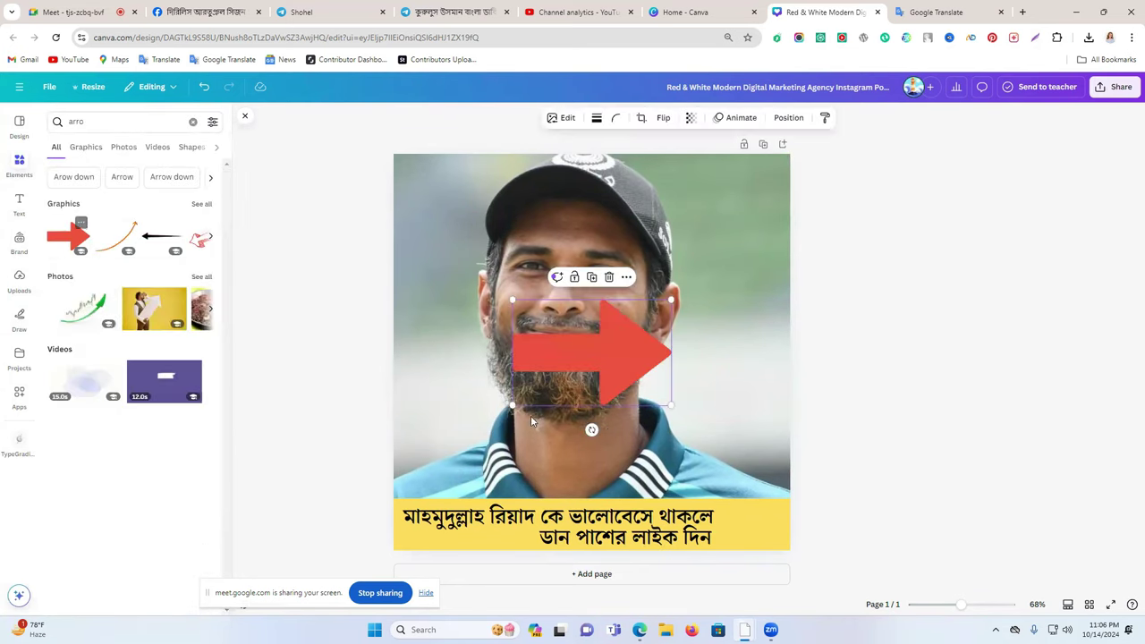
pyautogui.moveTo(619, 374); pyautogui.dragTo(709, 436)
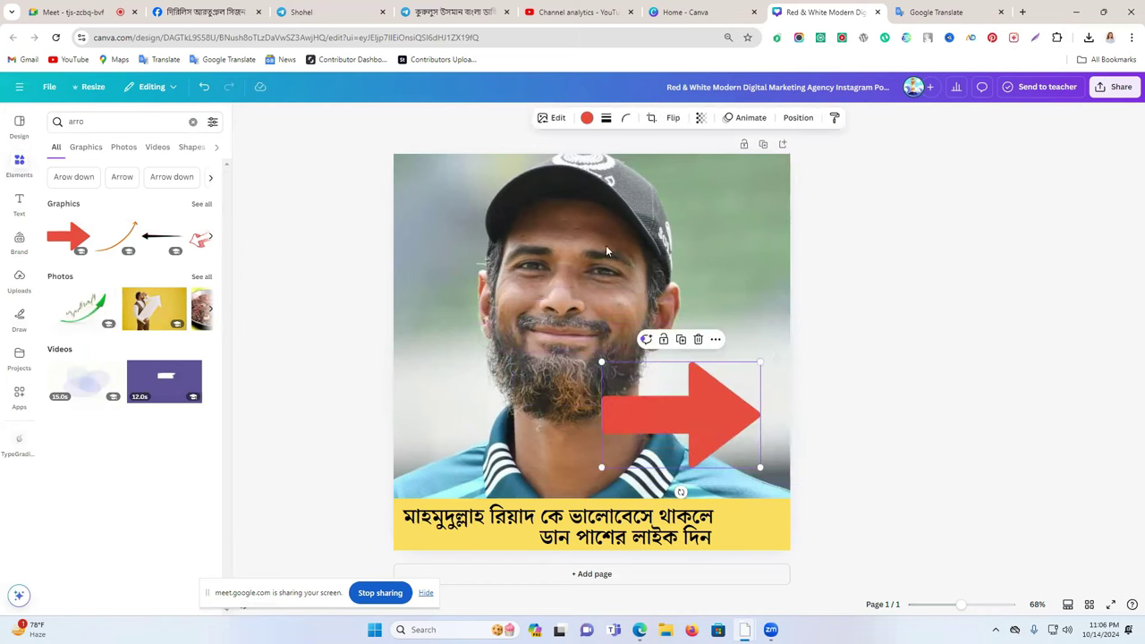
# - Recolor the arrow to a brighter, fully saturated red with a custom color
pyautogui.click(585, 117)
pyautogui.click(60, 203)
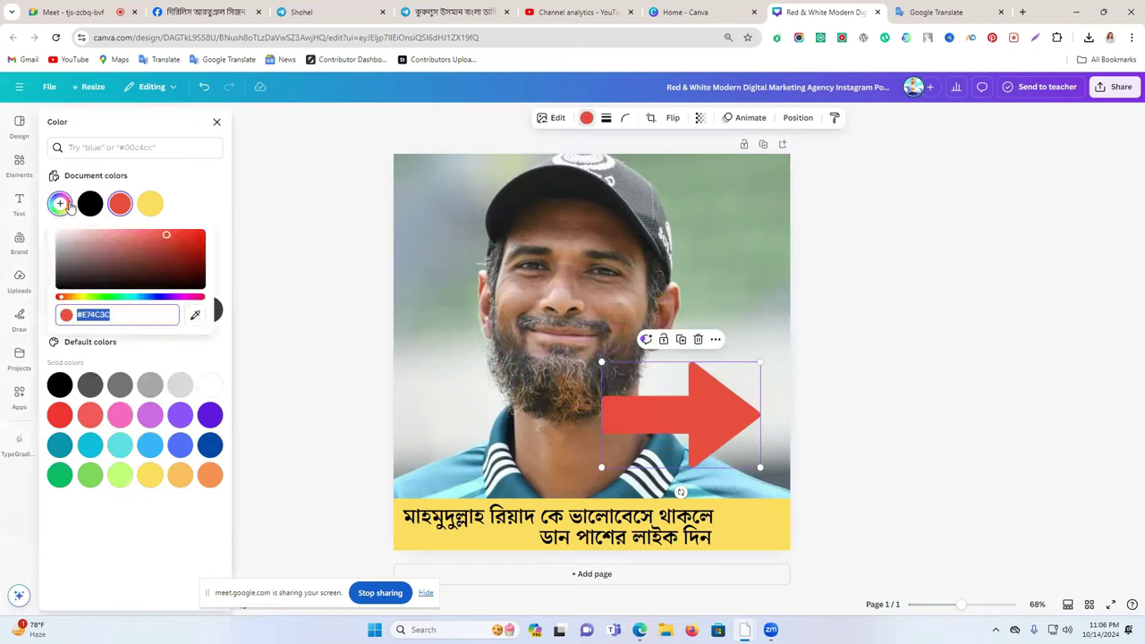
pyautogui.moveTo(186, 243); pyautogui.dragTo(203, 232)
# - Rotate the arrow to point straight down, shrink it and place it beside the right end of the Bengali text
pyautogui.moveTo(681, 491); pyautogui.dragTo(542, 413)
pyautogui.moveTo(671, 417); pyautogui.dragTo(718, 465)
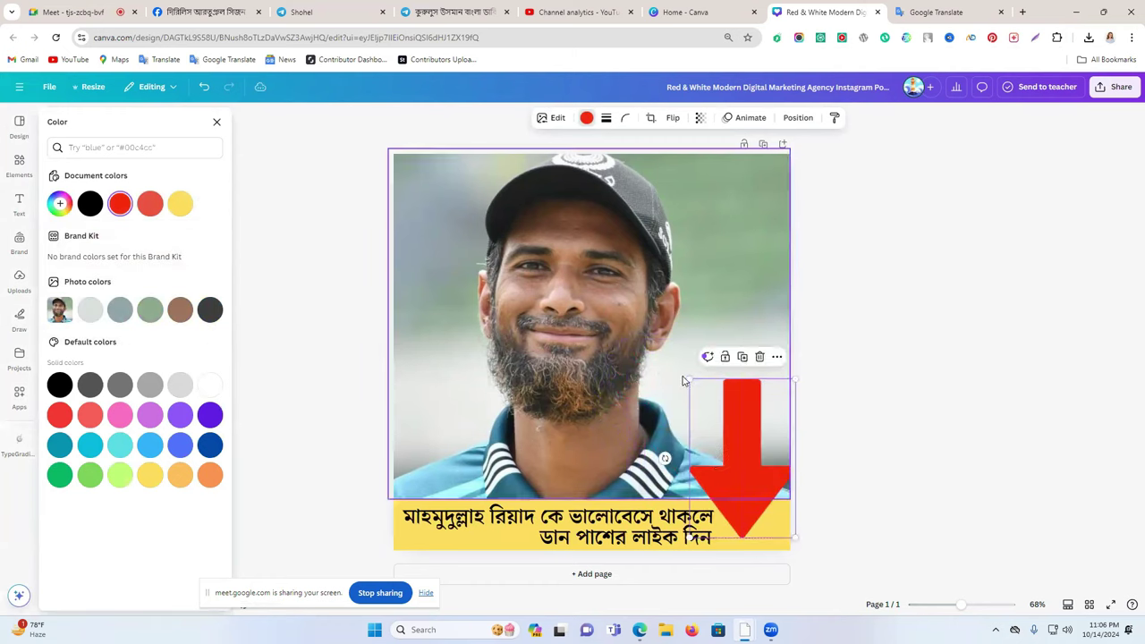
pyautogui.moveTo(687, 379); pyautogui.dragTo(747, 511)
pyautogui.click(878, 473)
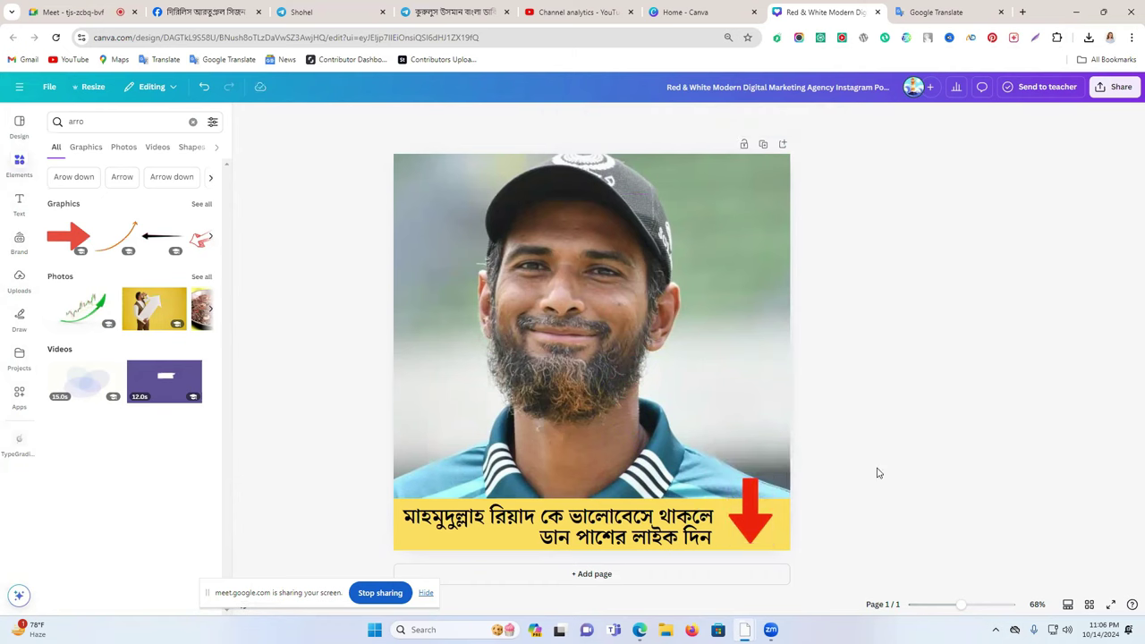
pyautogui.moveTo(752, 506); pyautogui.dragTo(747, 503)
pyautogui.click(907, 490)
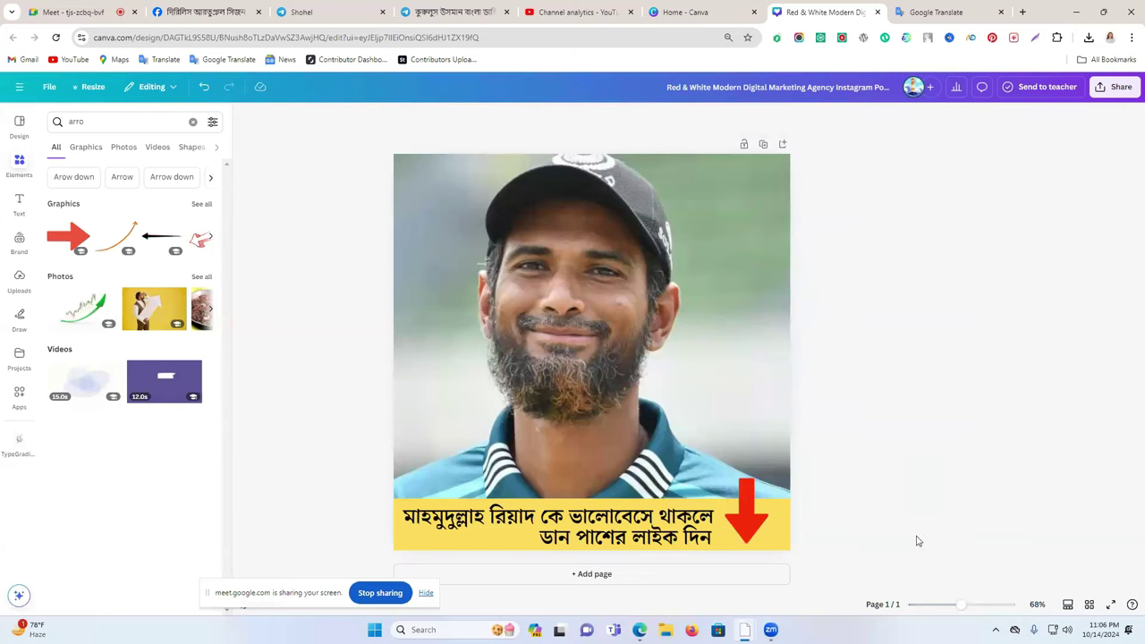
# - Download the finished design
pyautogui.click(1113, 97)
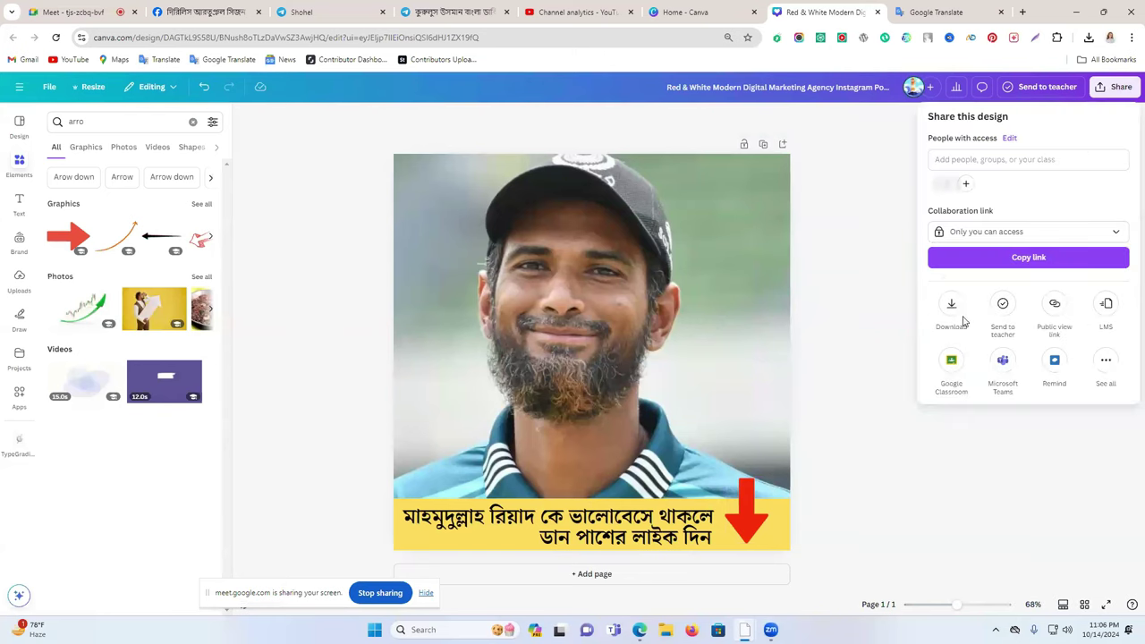
pyautogui.click(951, 308)
pyautogui.click(984, 328)
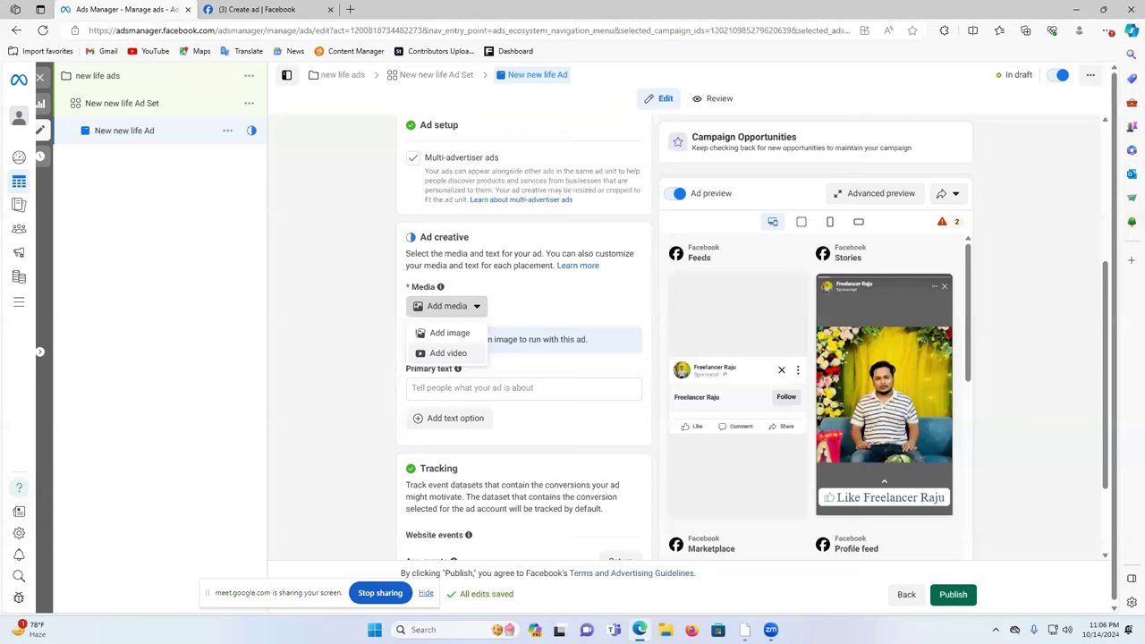
# - In Ads Manager, upload the downloaded Red & White Modern Digital Marketing Agency image as the ad's media and preview the square placements
pyautogui.click(449, 338)
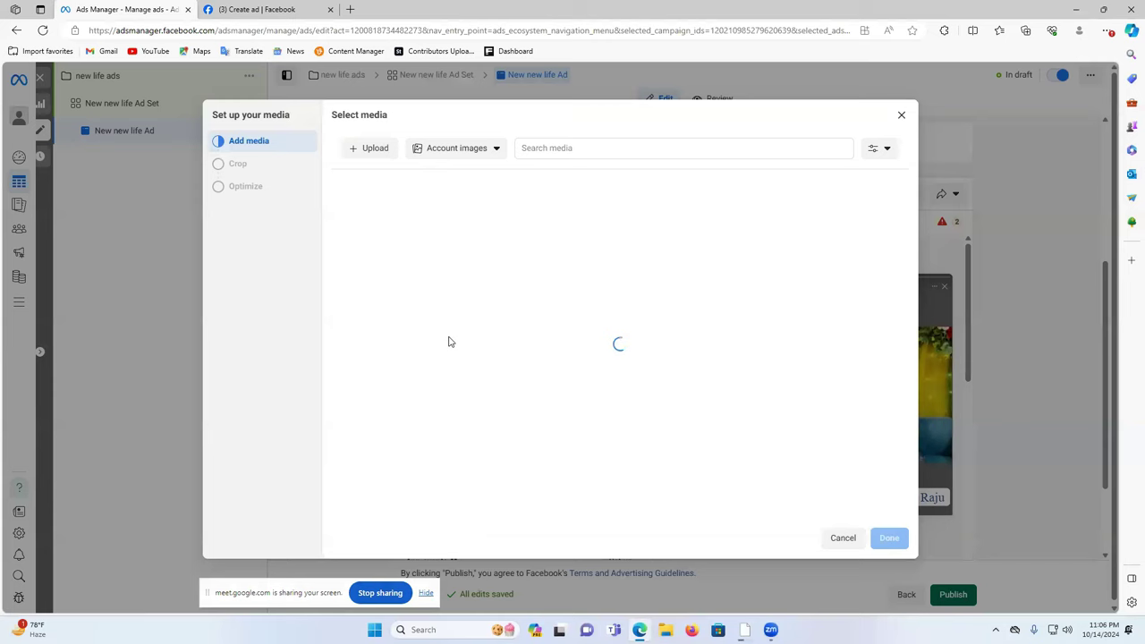
pyautogui.click(368, 148)
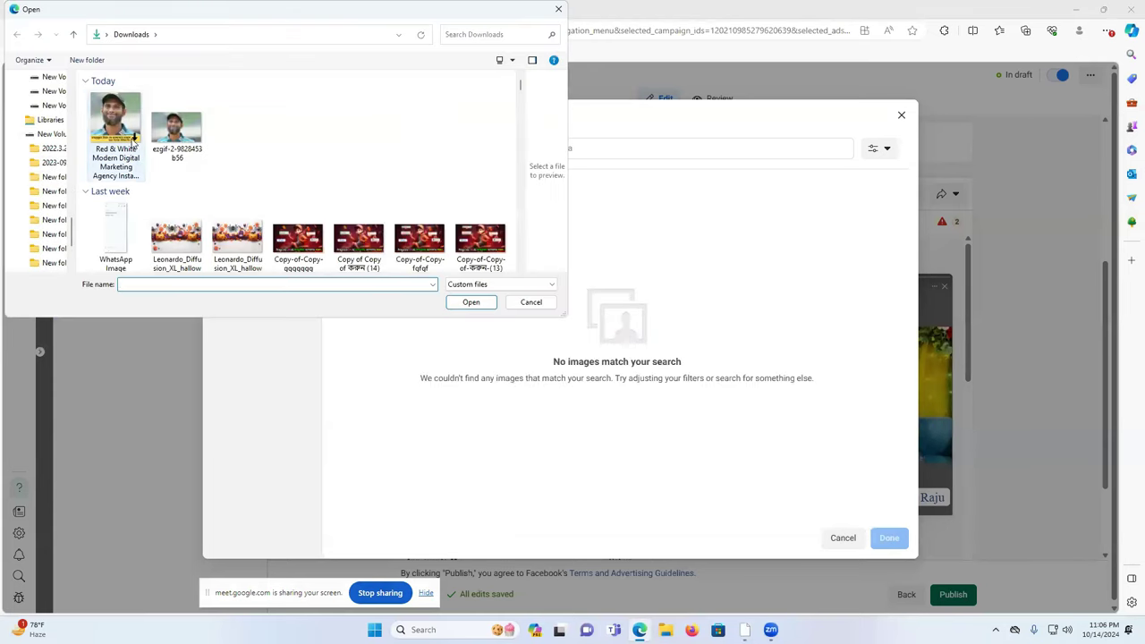
pyautogui.click(115, 125)
pyautogui.click(469, 301)
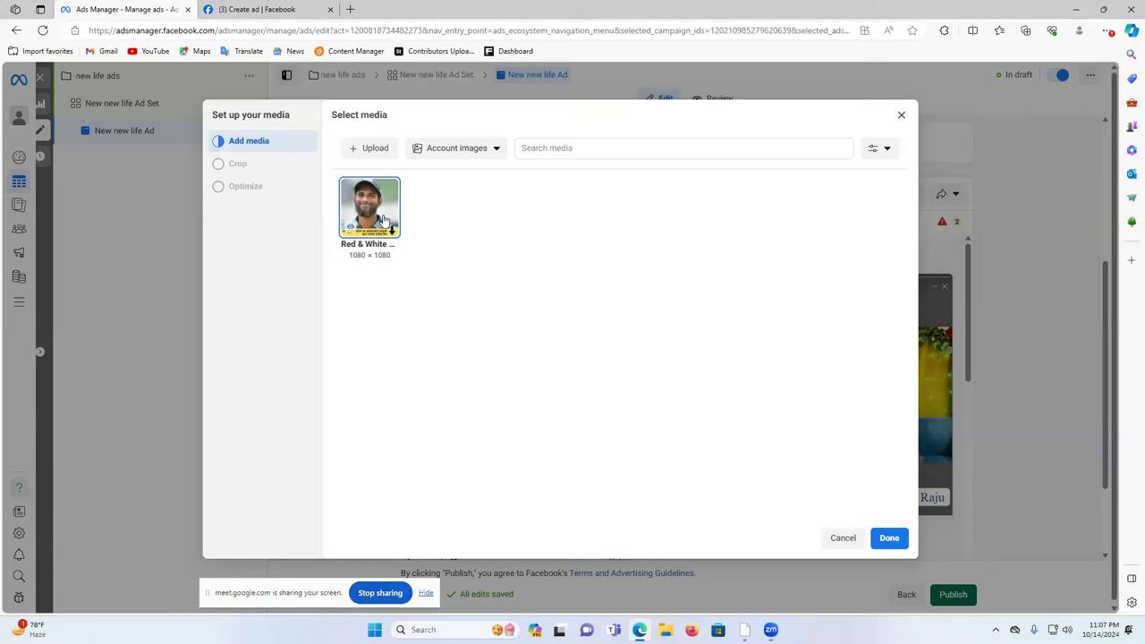
pyautogui.click(889, 538)
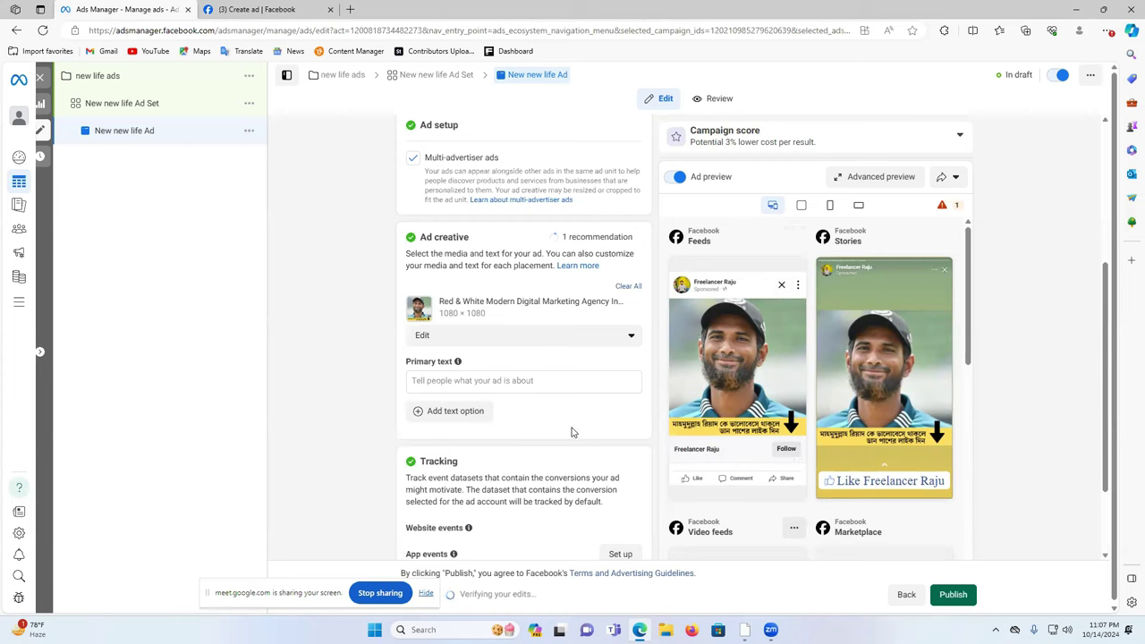
pyautogui.click(801, 213)
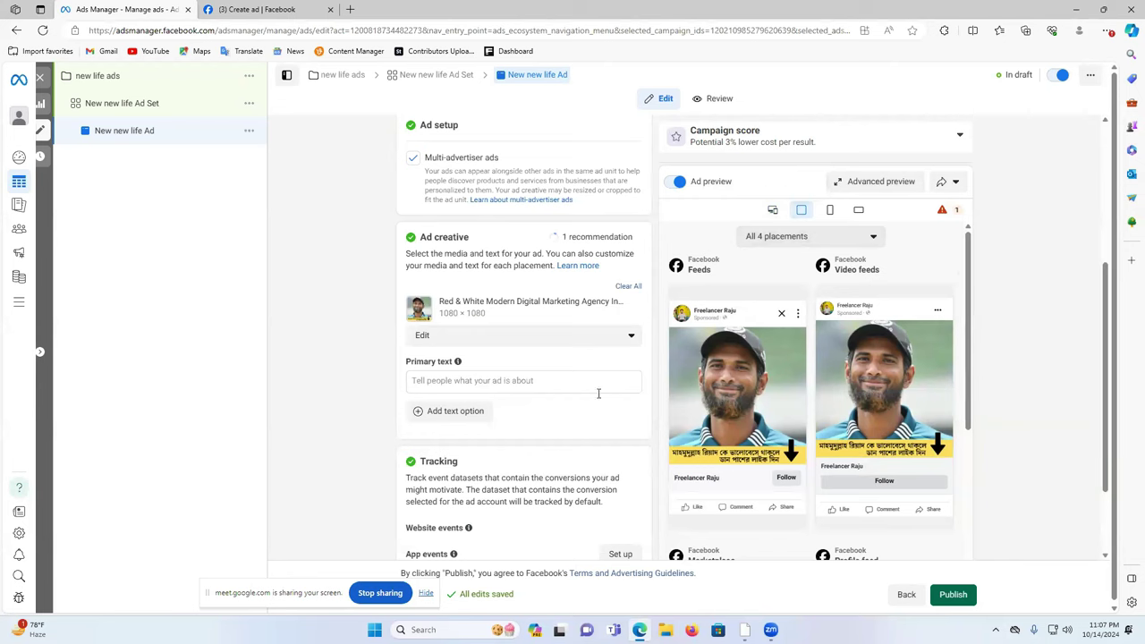
# - Open the ad set from the ad's page selection and review its budget, schedule and location settings
pyautogui.scroll(3, 537, 393)
pyautogui.click(464, 346)
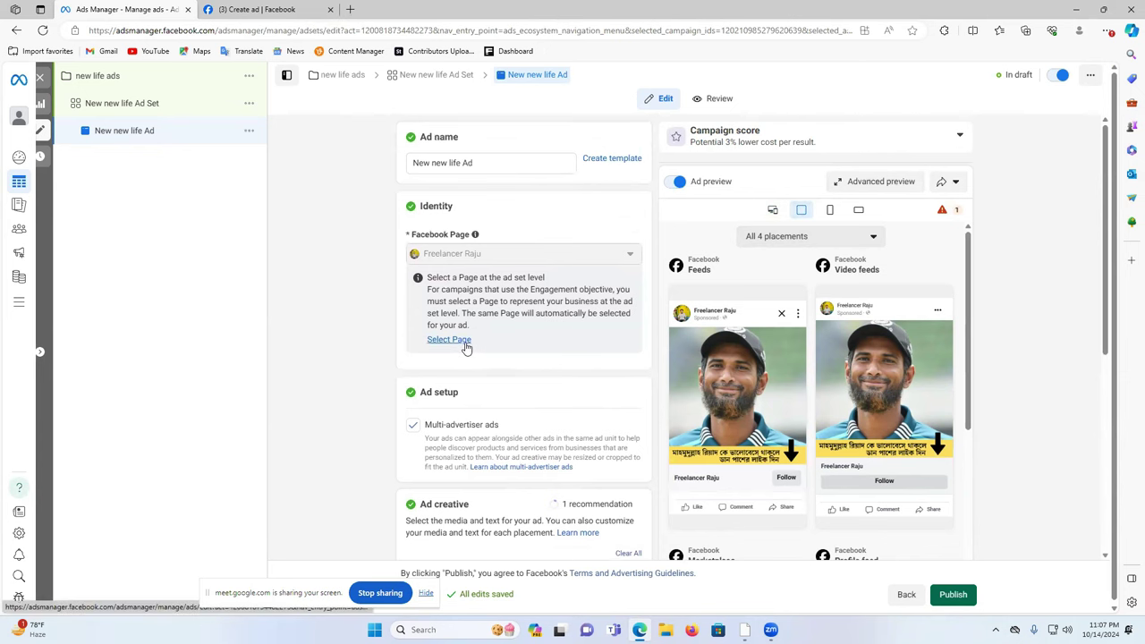
pyautogui.scroll(-10, 524, 414)
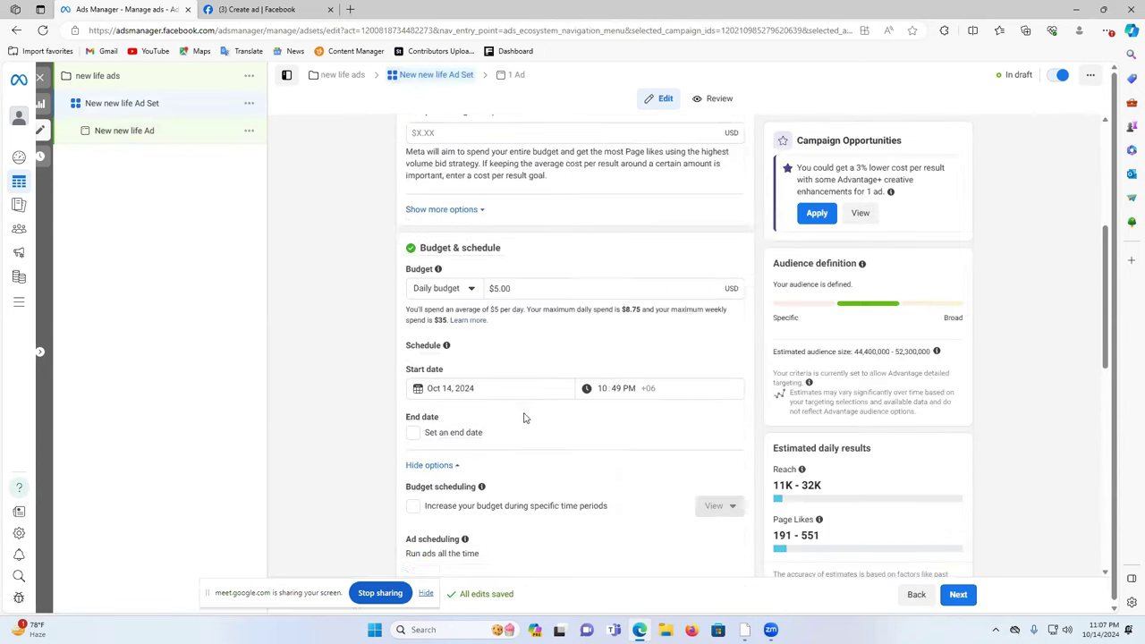
pyautogui.scroll(4, 501, 412)
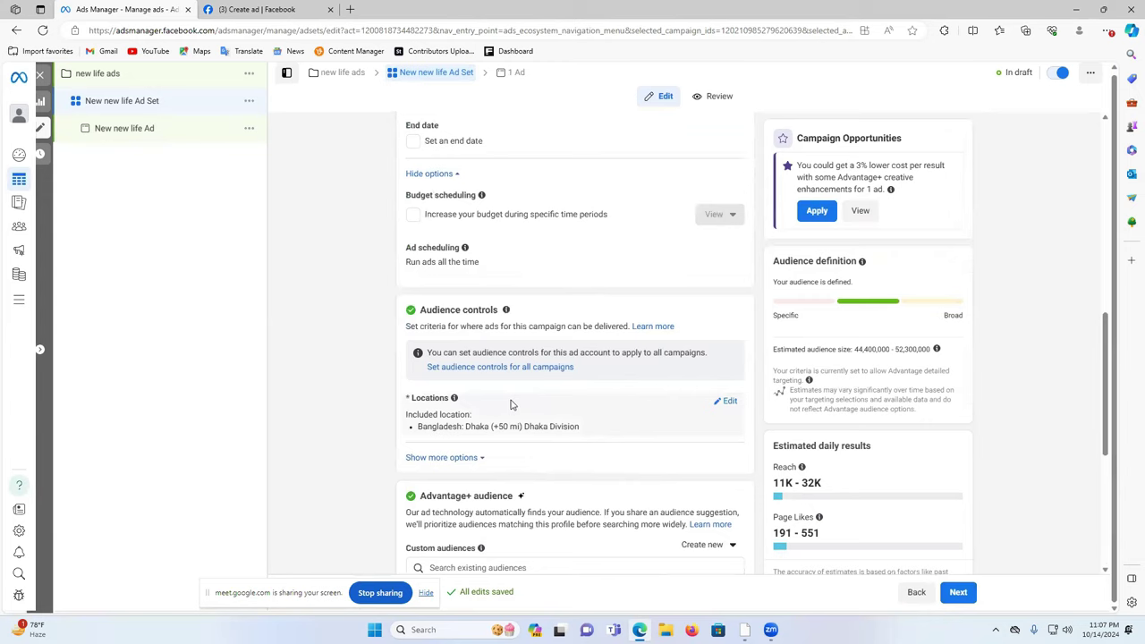
pyautogui.scroll(8, 518, 393)
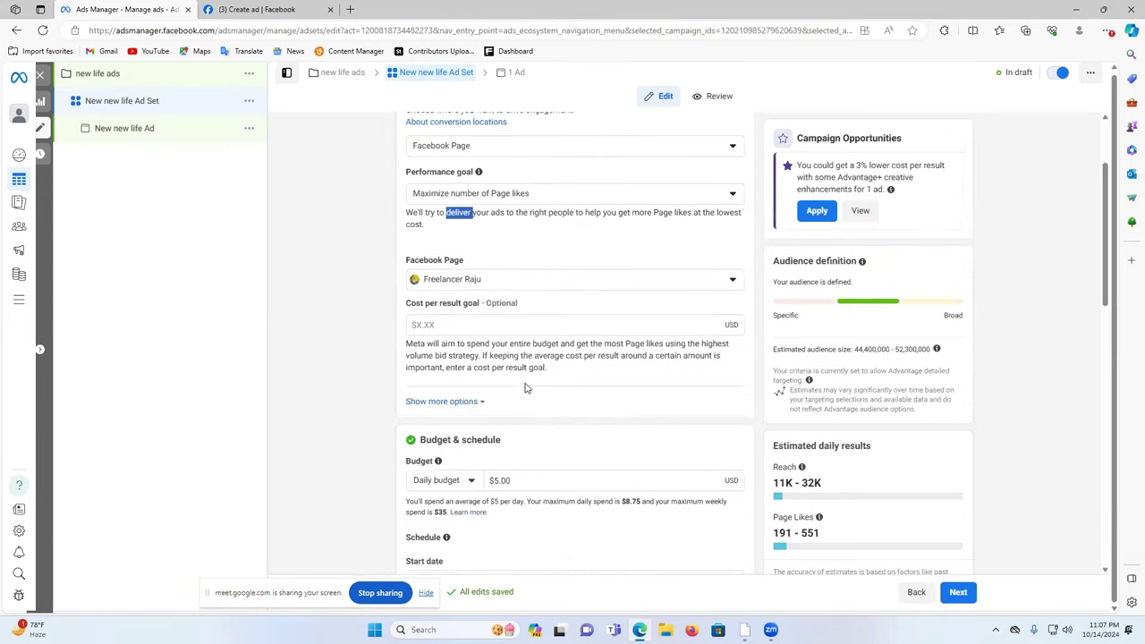
# - Examine the ad set's conversion location options and performance goal, glance at the Boost post page, and review the audience and placements
pyautogui.scroll(1, 527, 382)
pyautogui.click(468, 277)
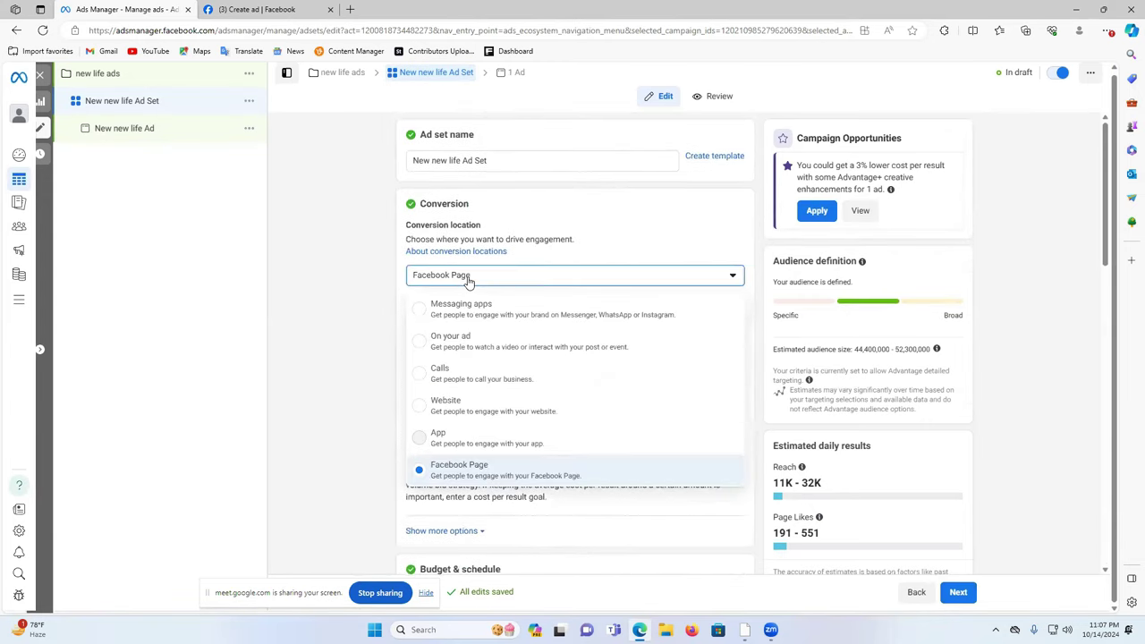
pyautogui.click(468, 277)
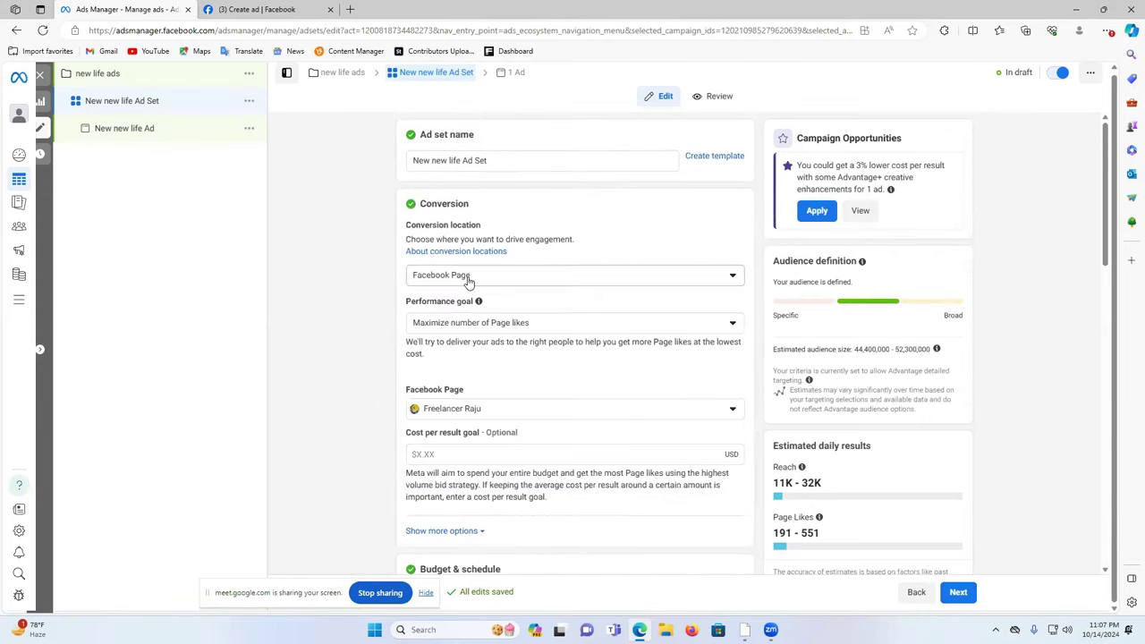
pyautogui.click(504, 330)
pyautogui.click(336, 287)
pyautogui.click(277, 9)
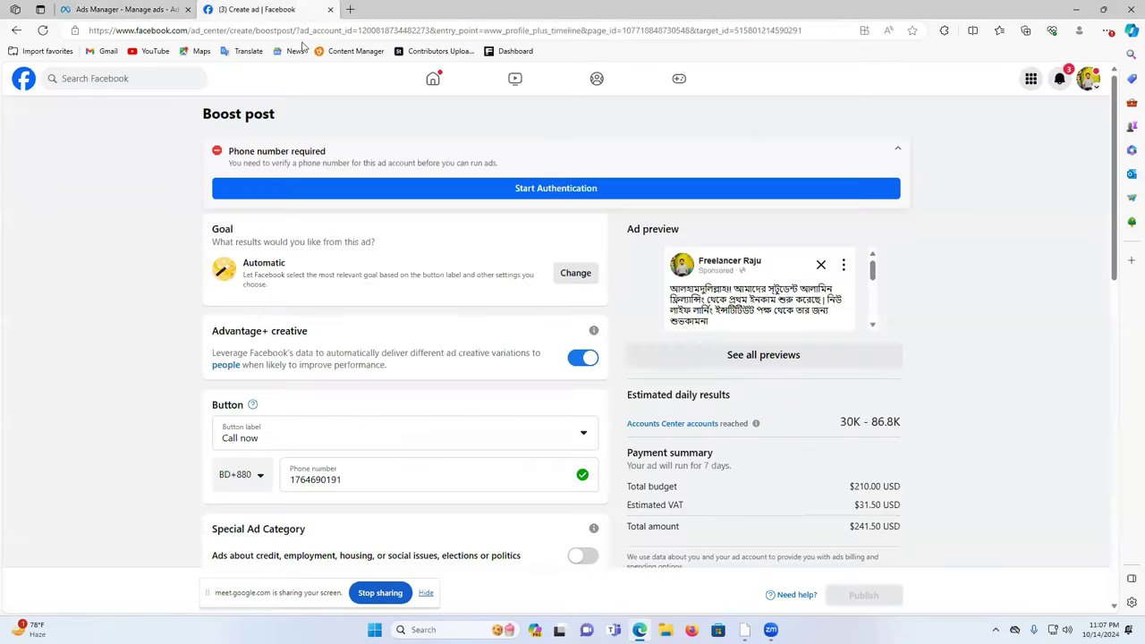
pyautogui.click(164, 7)
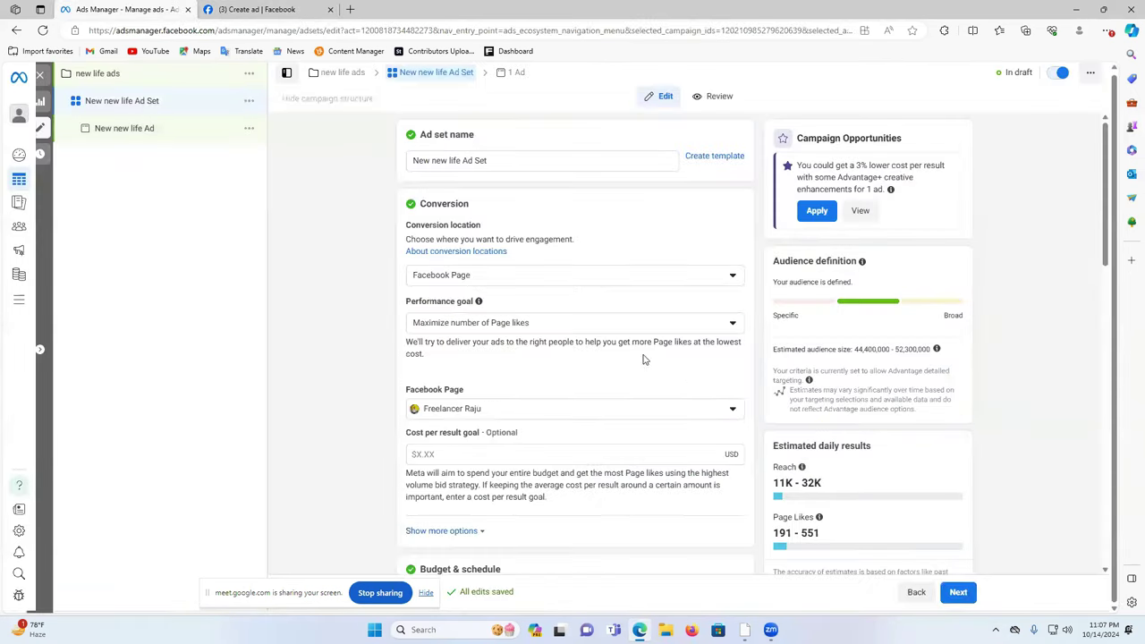
pyautogui.scroll(-10, 633, 393)
pyautogui.scroll(-2, 633, 393)
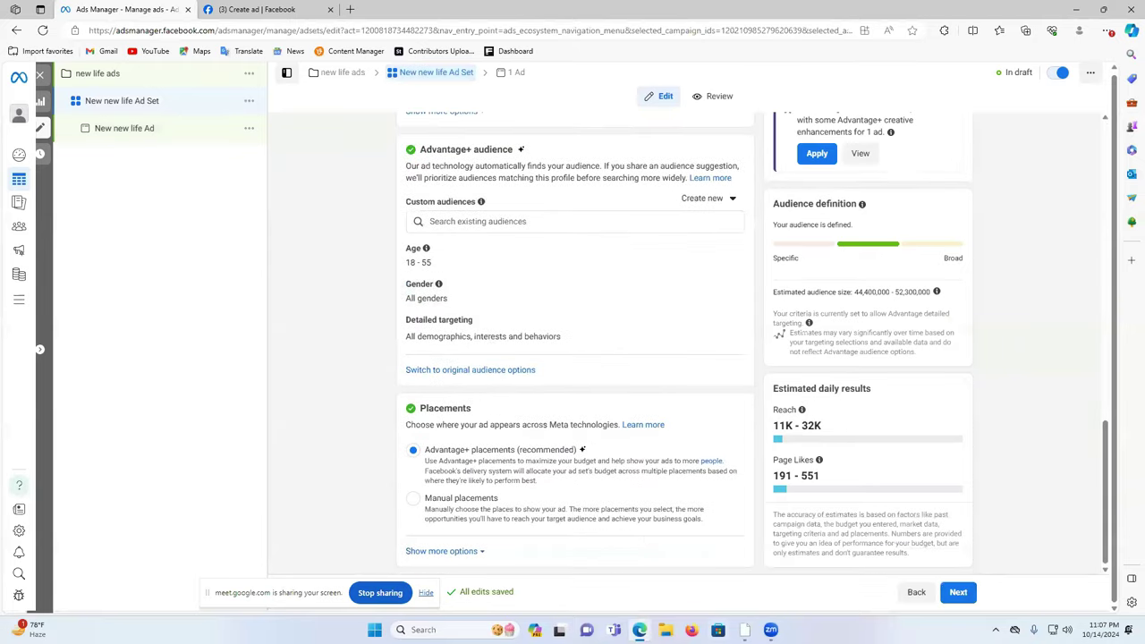
# - Switch to Google Translate in the other browser, dictate the Bengali word "ফলো" by voice and copy it
pyautogui.click(772, 614)
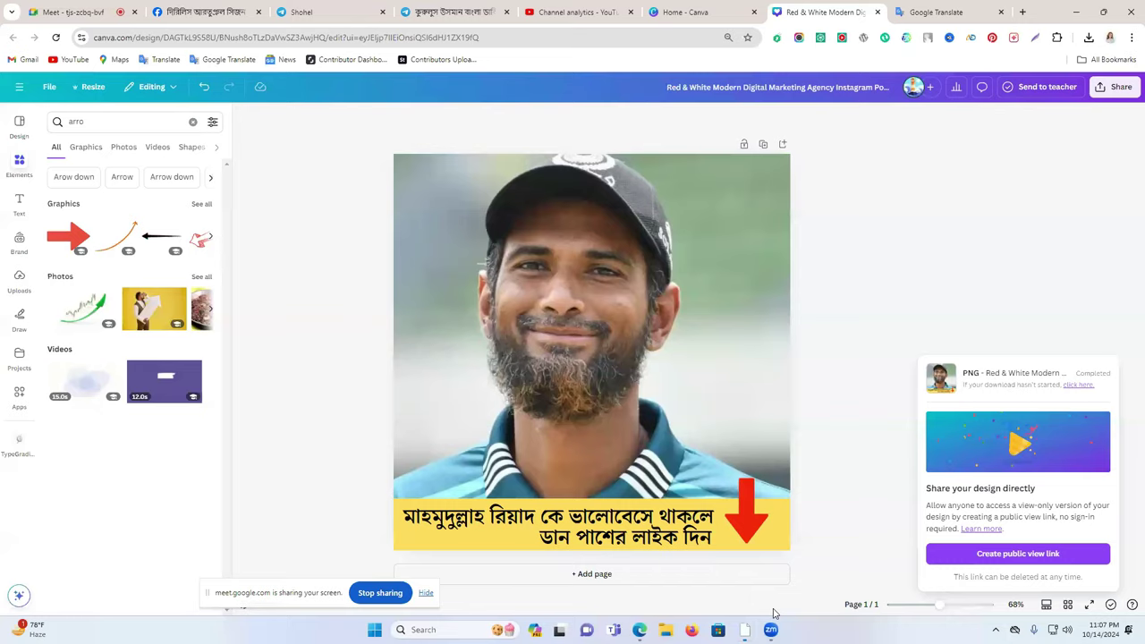
pyautogui.click(947, 11)
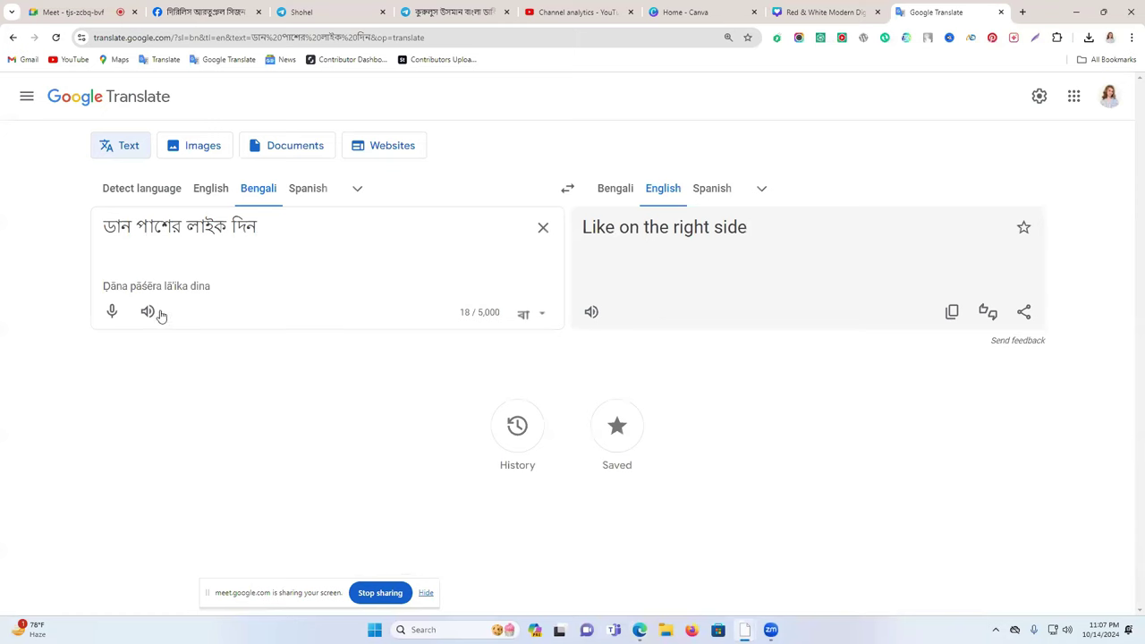
pyautogui.click(112, 312)
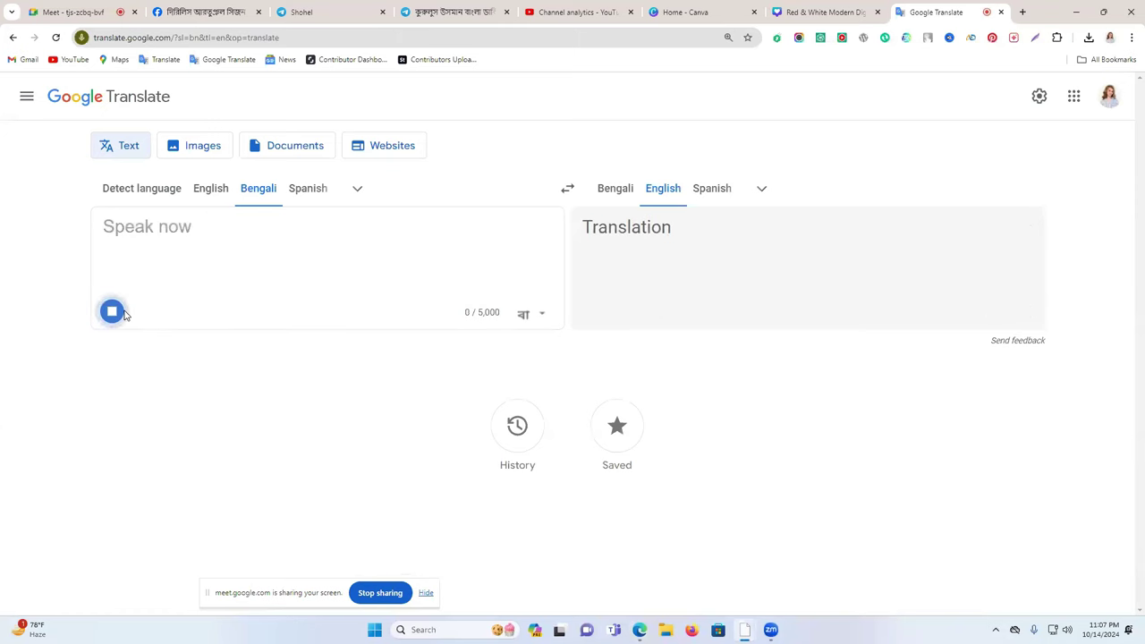
pyautogui.doubleClick(130, 230)
pyautogui.rightClick(134, 231)
pyautogui.click(193, 243)
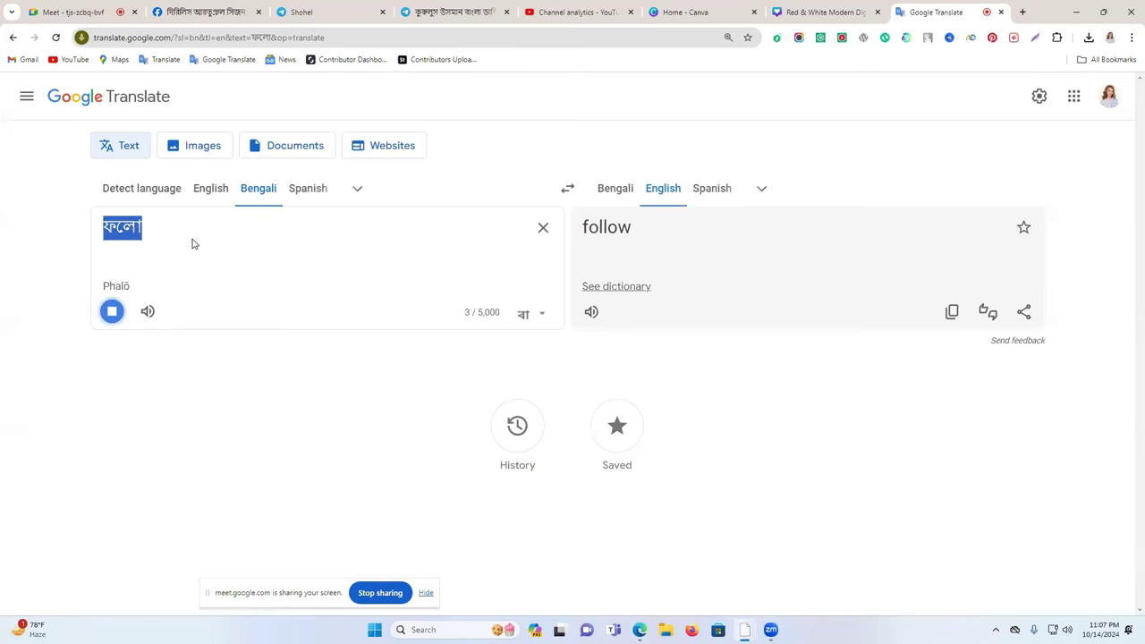
# - In the Canva design, replace "লাইক" with "ফলো" so the second text line reads "ডান পাশের ফলো দিন"
pyautogui.click(834, 9)
pyautogui.doubleClick(659, 541)
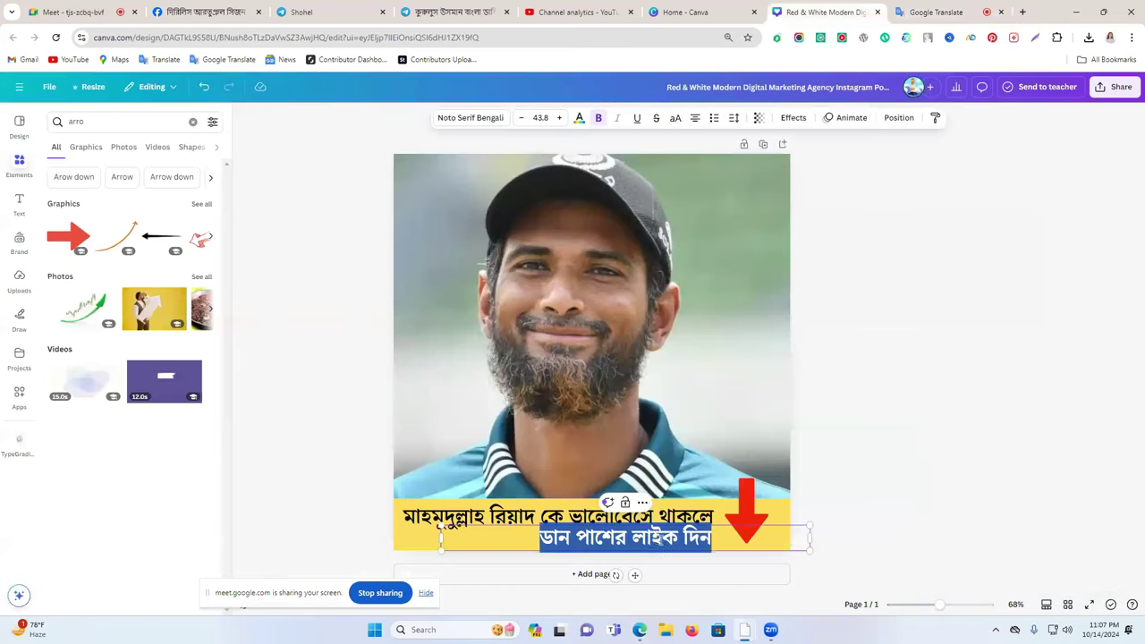
pyautogui.doubleClick(659, 537)
pyautogui.hotkey('ctrl', 'v')
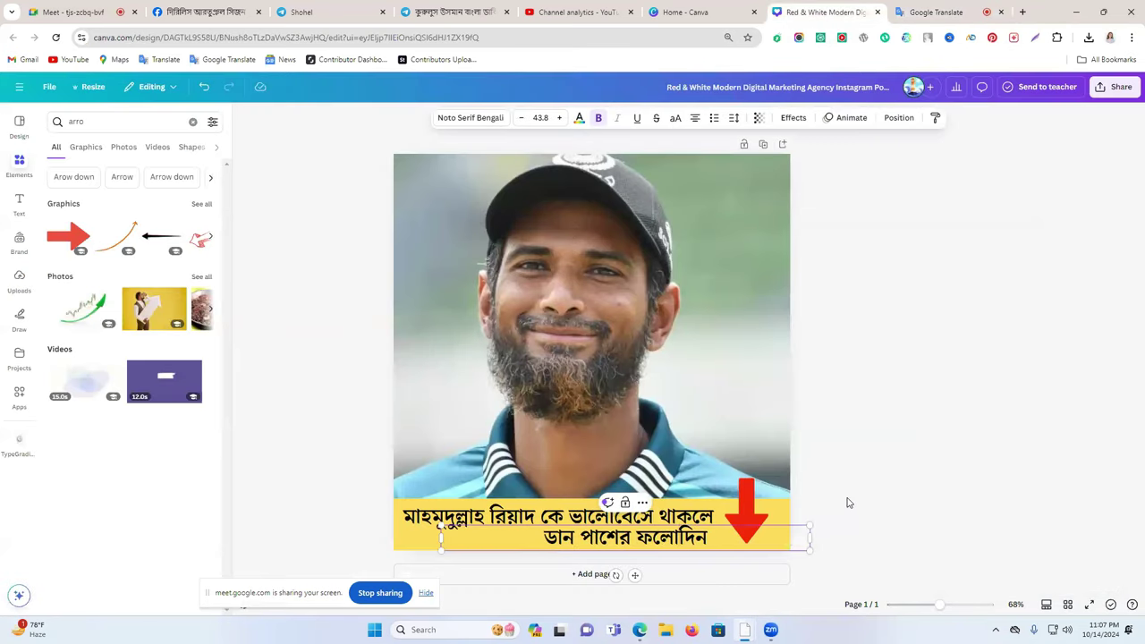
pyautogui.click(870, 495)
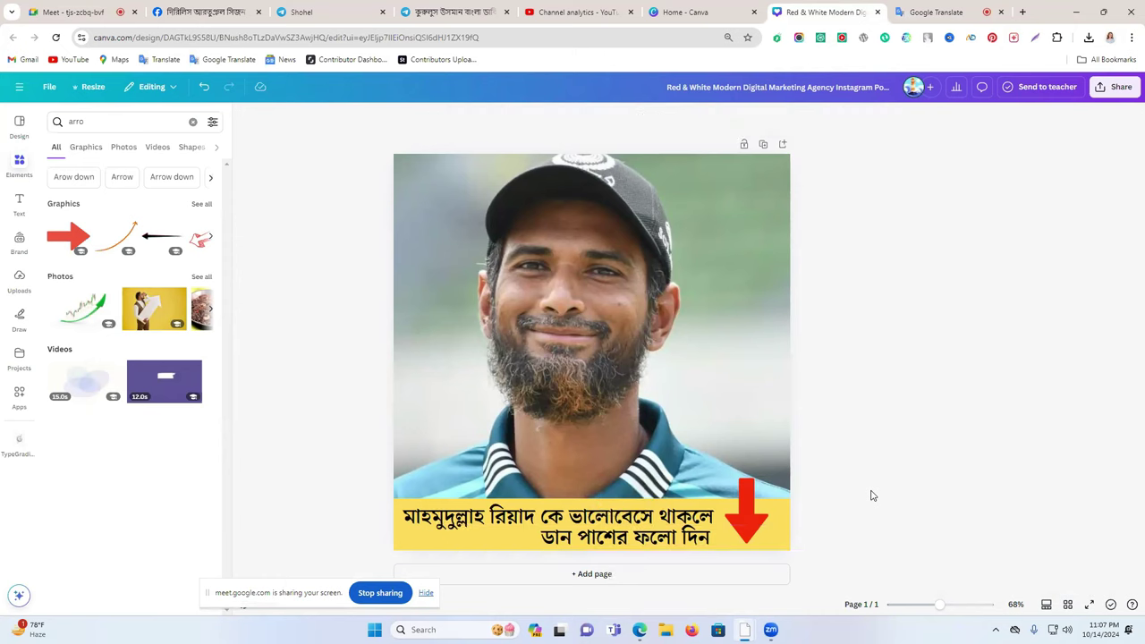
# - Download the revised design as a PNG at 1,080 × 1,080 px
pyautogui.click(1105, 88)
pyautogui.click(951, 313)
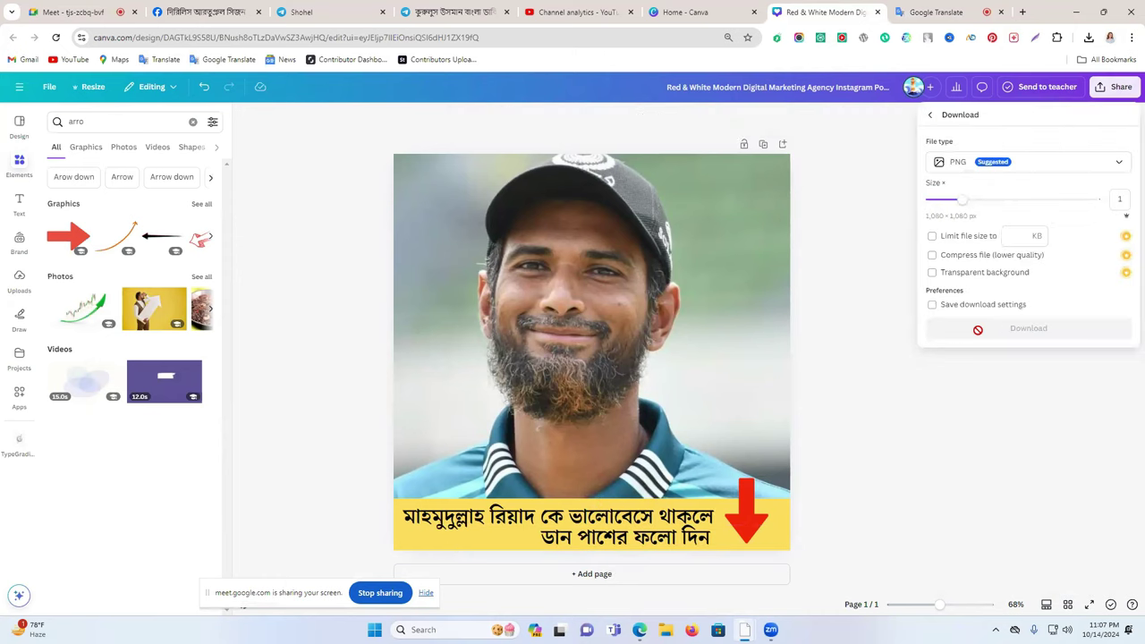
pyautogui.click(994, 329)
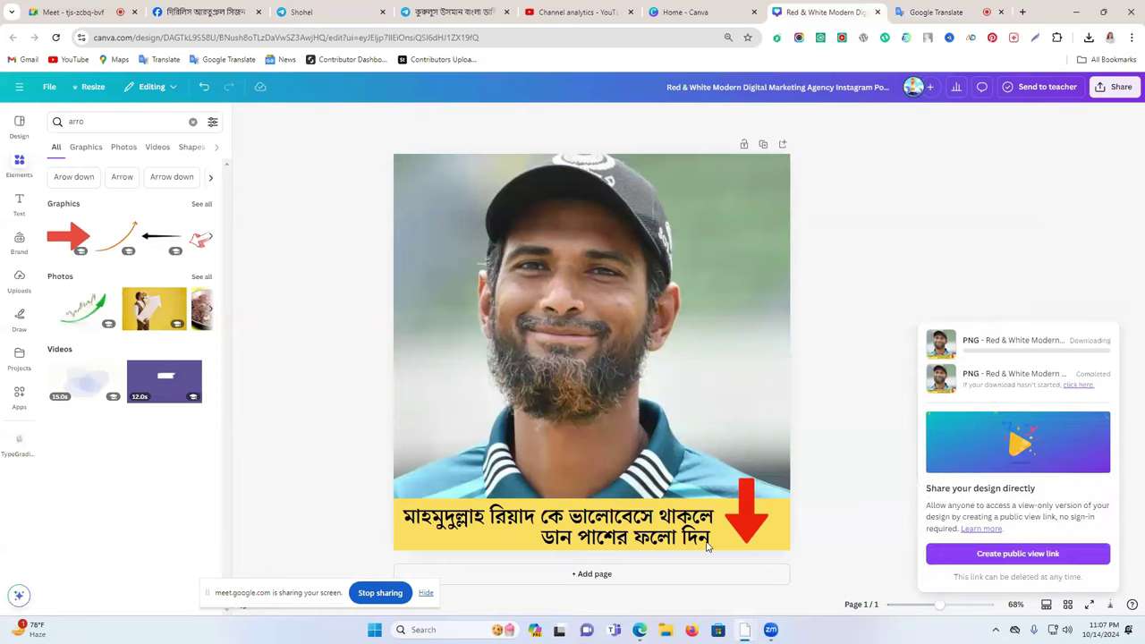
# - Return to Ads Manager, open New new life Ad and clear the current image from its ad creative
pyautogui.click(639, 630)
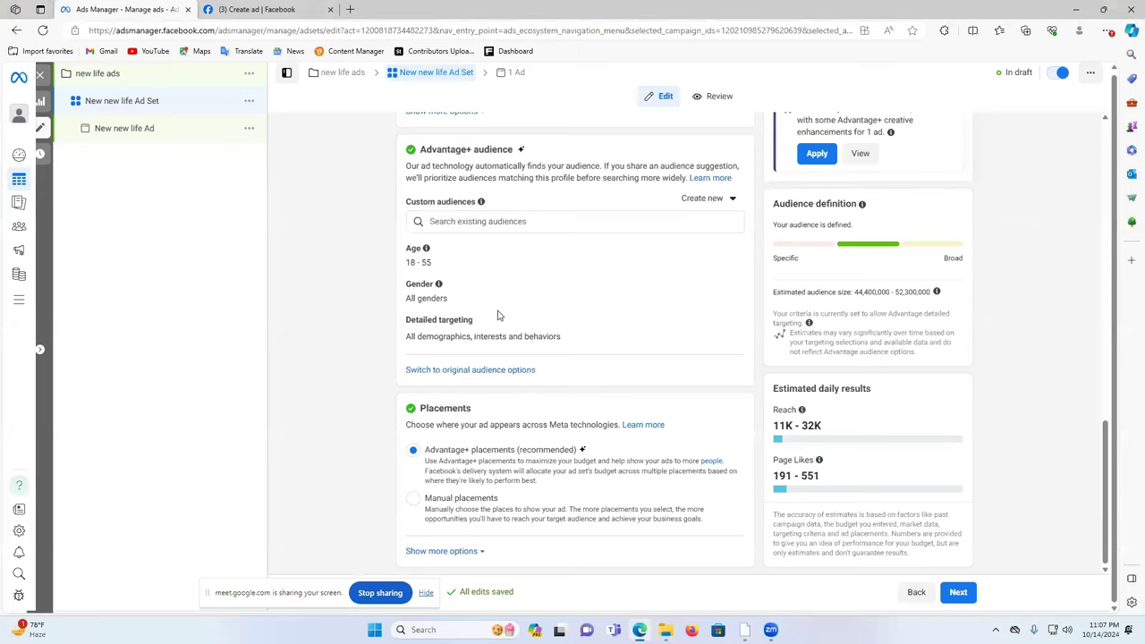
pyautogui.click(154, 138)
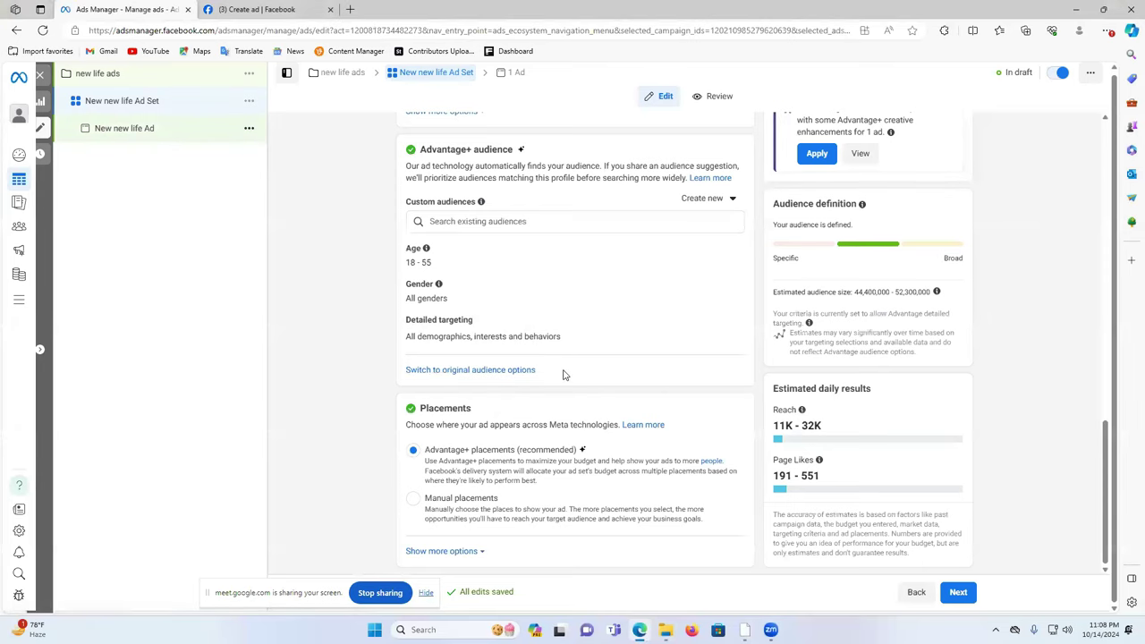
pyautogui.scroll(-1, 493, 402)
pyautogui.scroll(4, 496, 394)
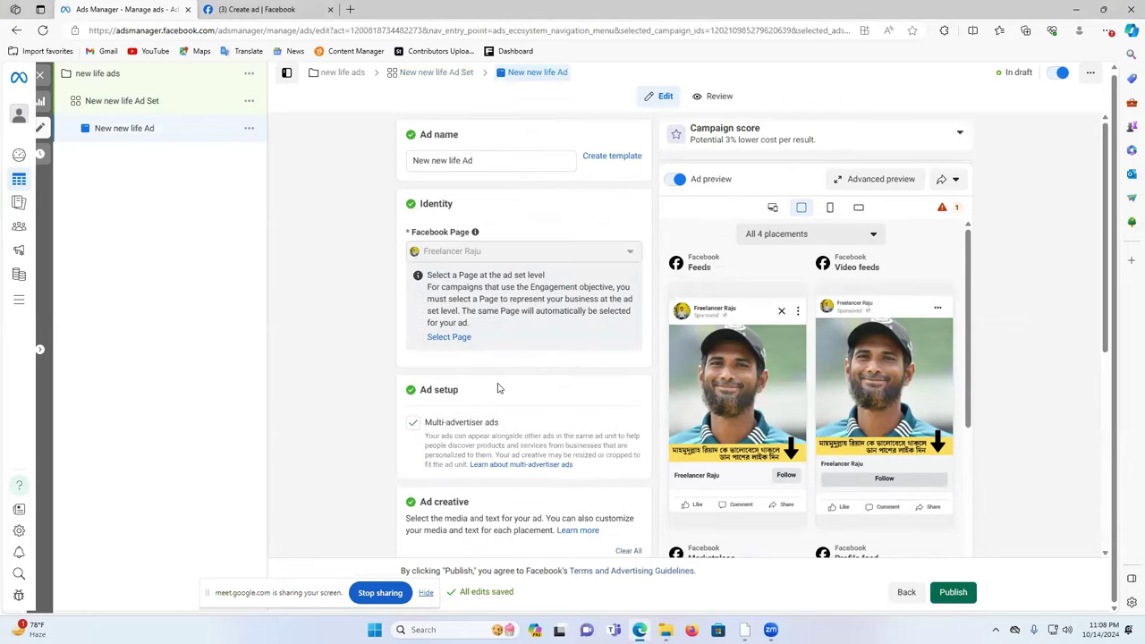
pyautogui.scroll(-2, 499, 386)
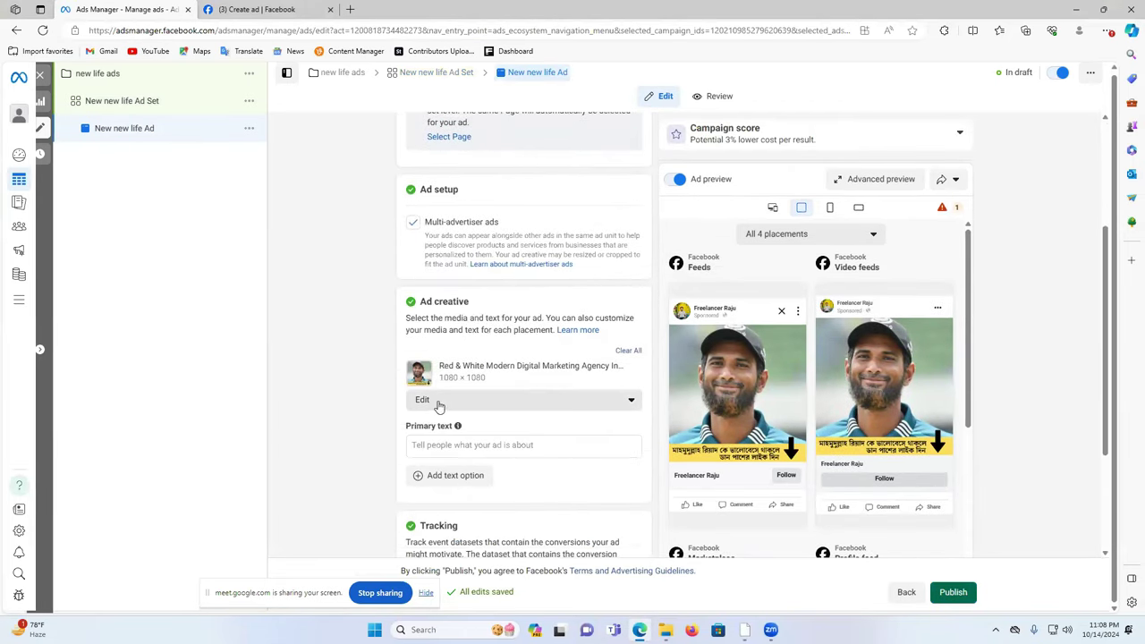
pyautogui.click(628, 352)
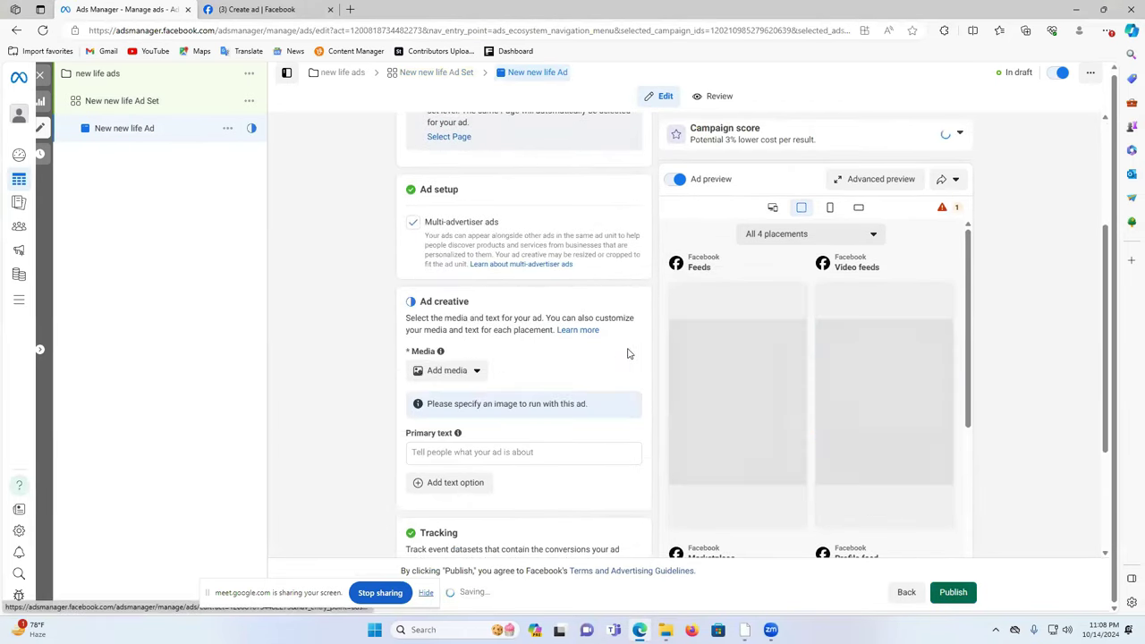
# - Upload Red & White Modern Digital Marketing Agency Instagram Post (Square) (1) as the ad's image and preview it across all placements
pyautogui.click(435, 368)
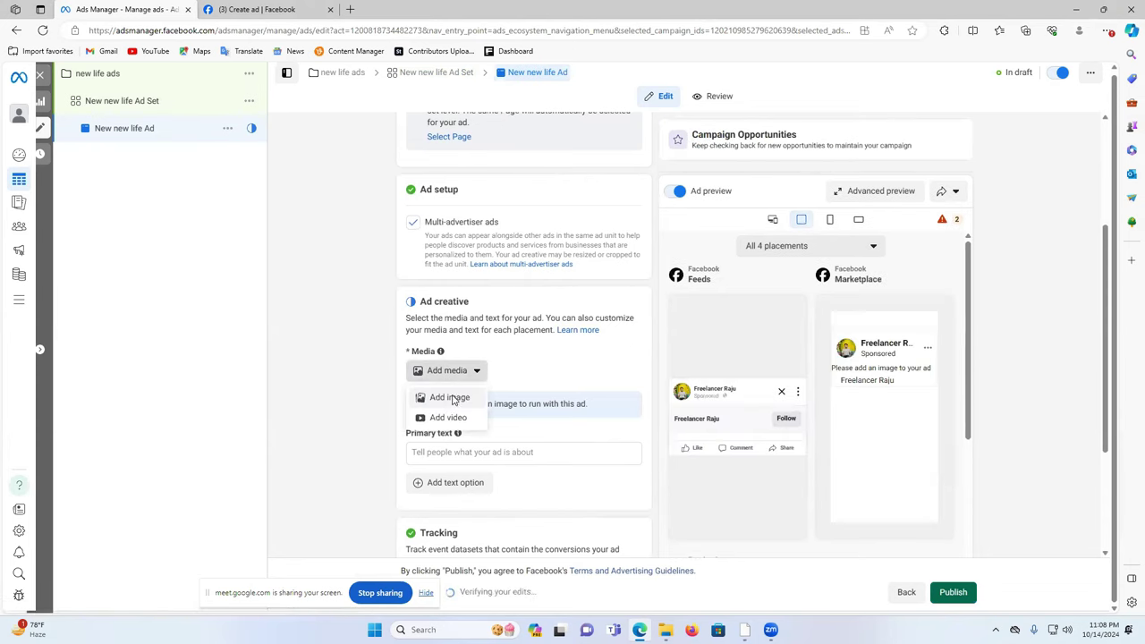
pyautogui.click(454, 397)
pyautogui.click(355, 197)
pyautogui.click(356, 152)
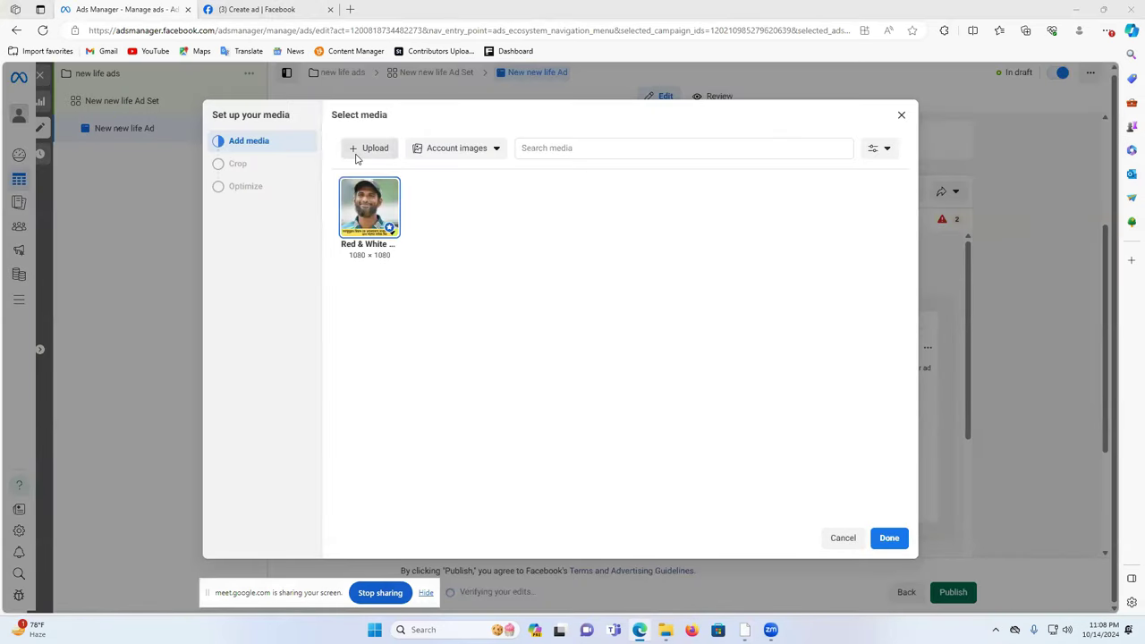
pyautogui.click(111, 138)
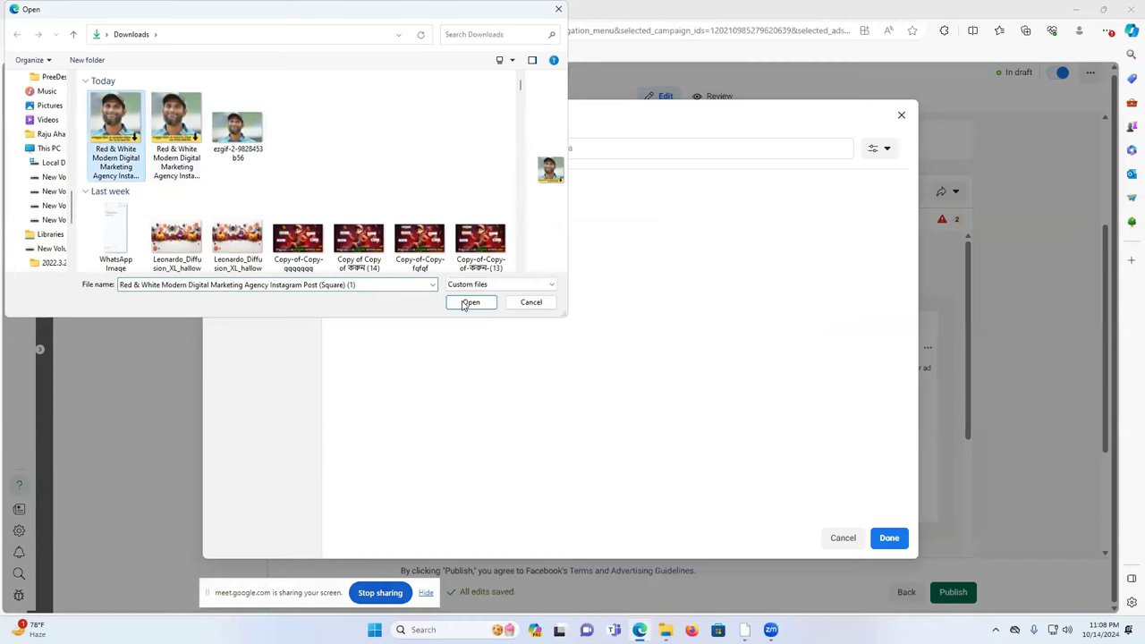
pyautogui.click(470, 302)
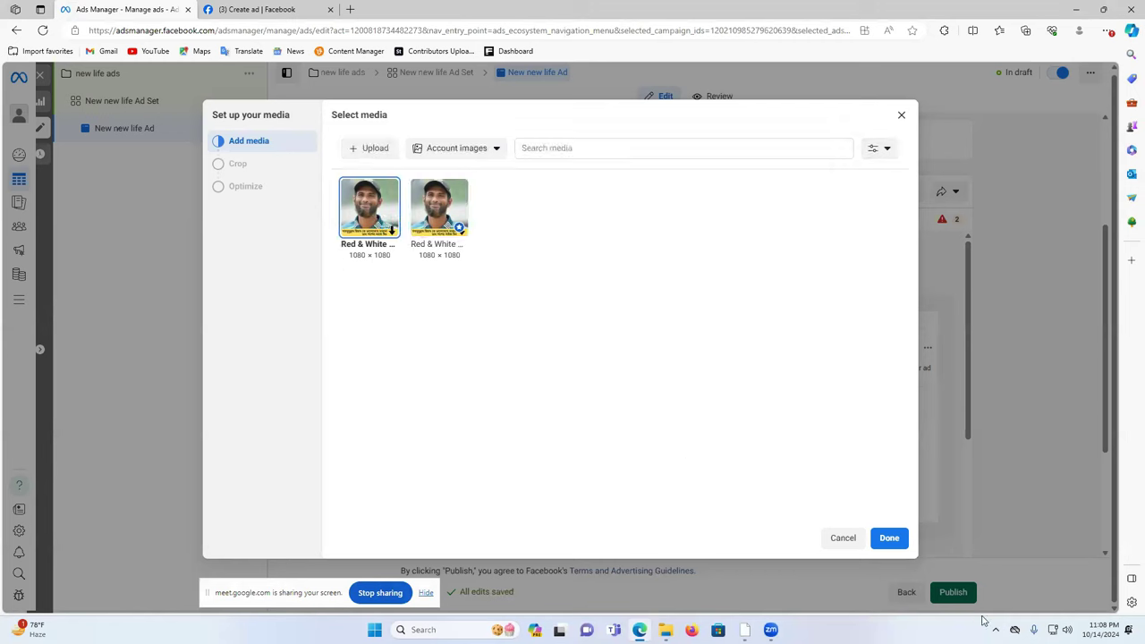
pyautogui.click(890, 539)
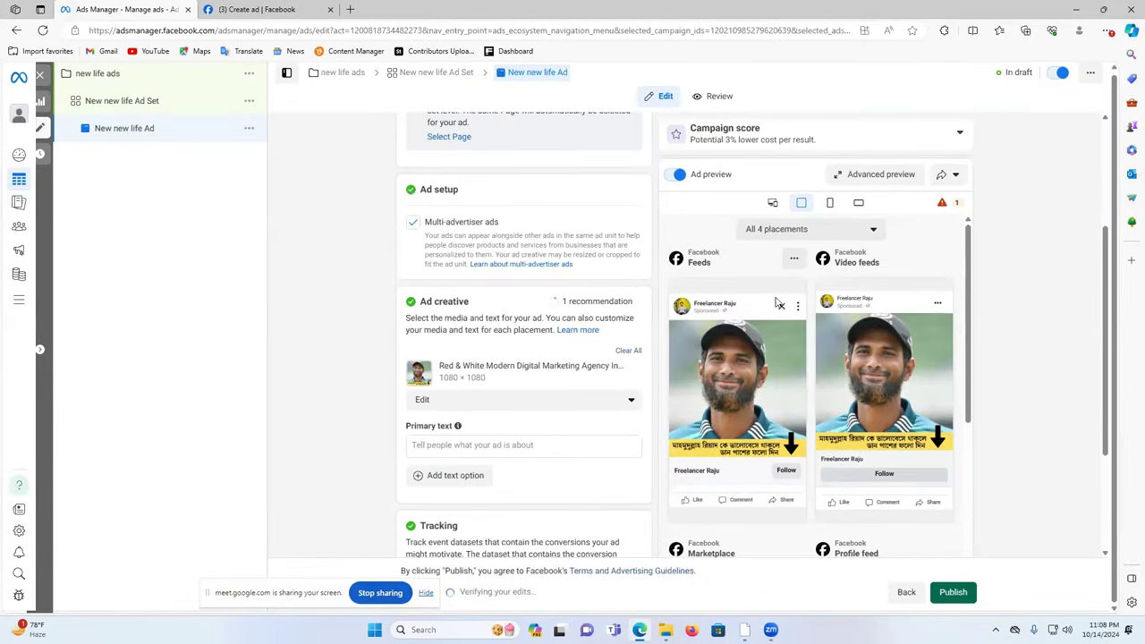
pyautogui.click(773, 205)
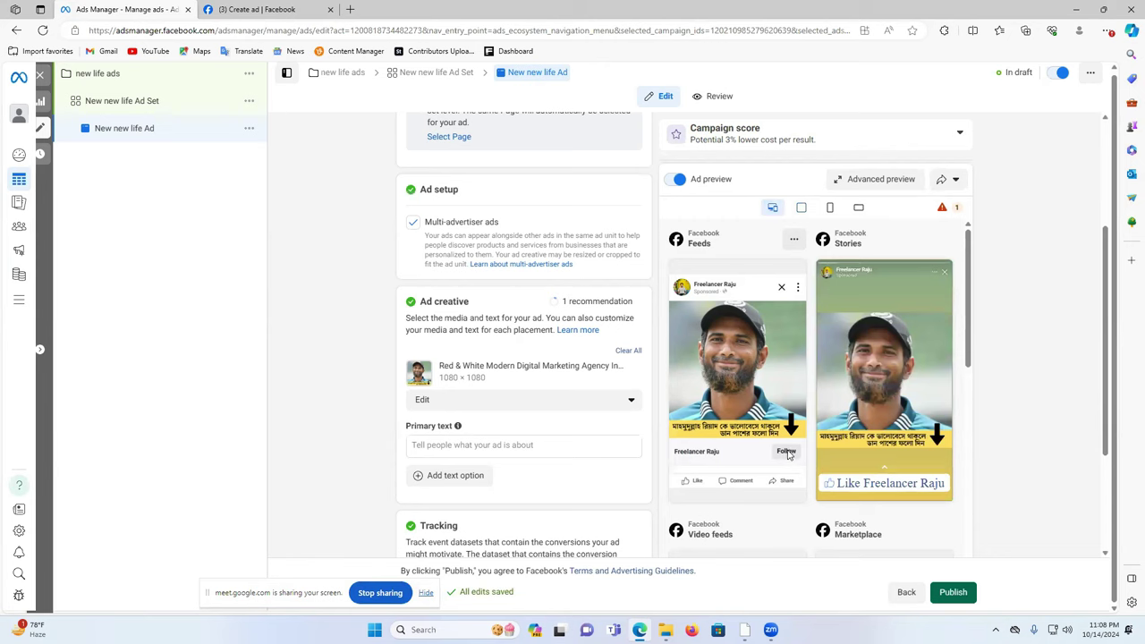
pyautogui.scroll(-2, 550, 466)
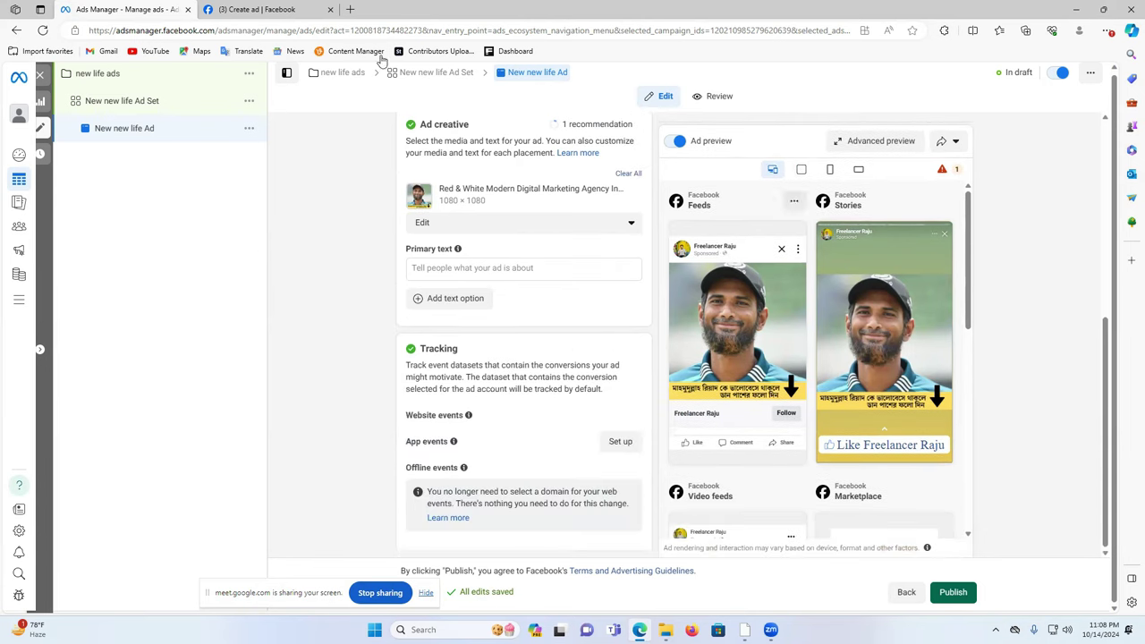
# - Switch to Google Translate, translate the Bengali word "কাবা" into English and copy the translation
pyautogui.moveTo(744, 629)
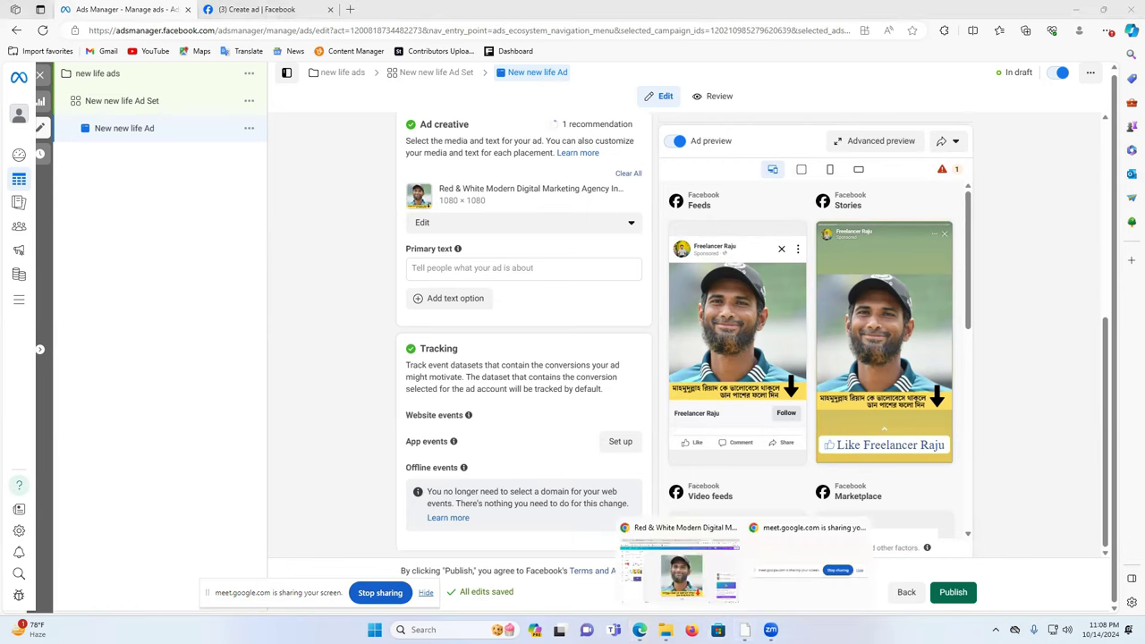
pyautogui.click(711, 565)
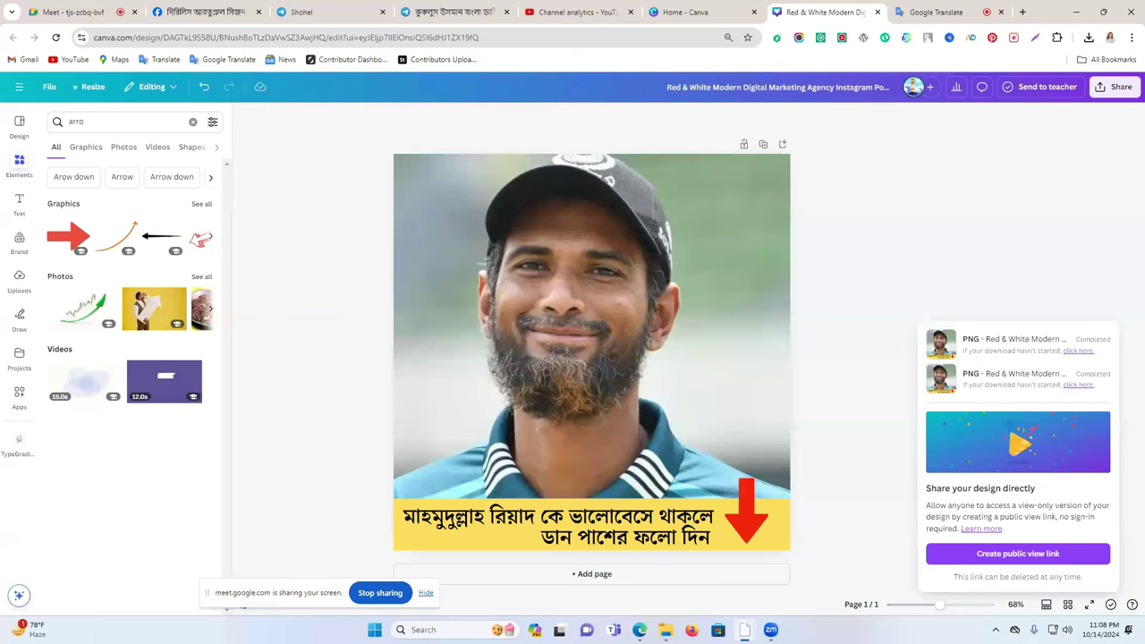
pyautogui.click(686, 395)
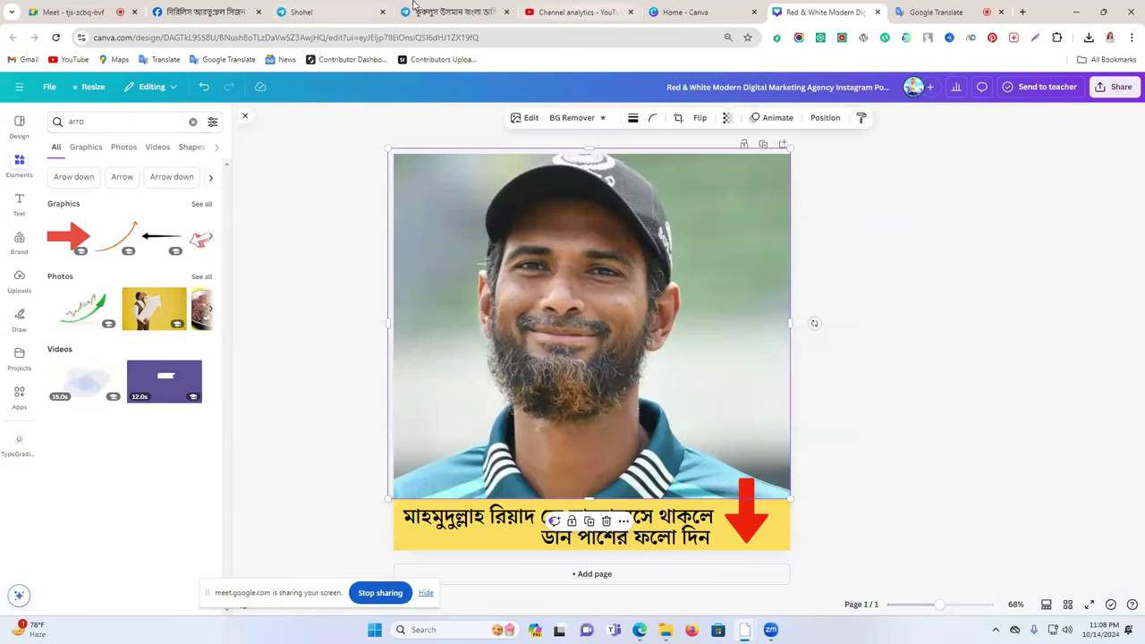
pyautogui.click(935, 12)
pyautogui.click(543, 226)
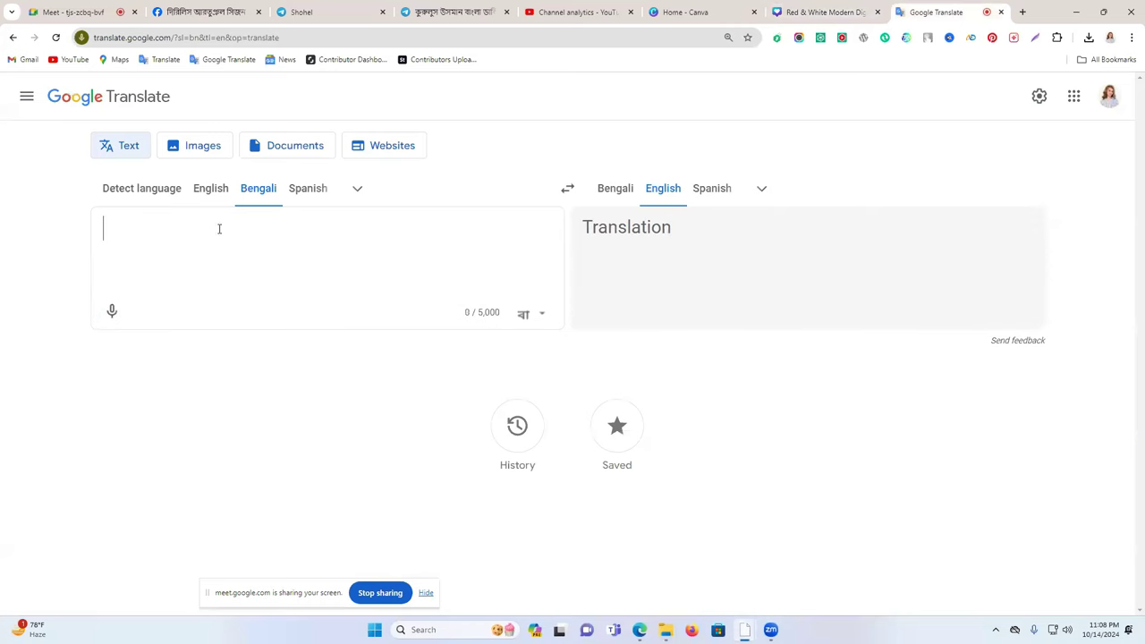
pyautogui.click(113, 313)
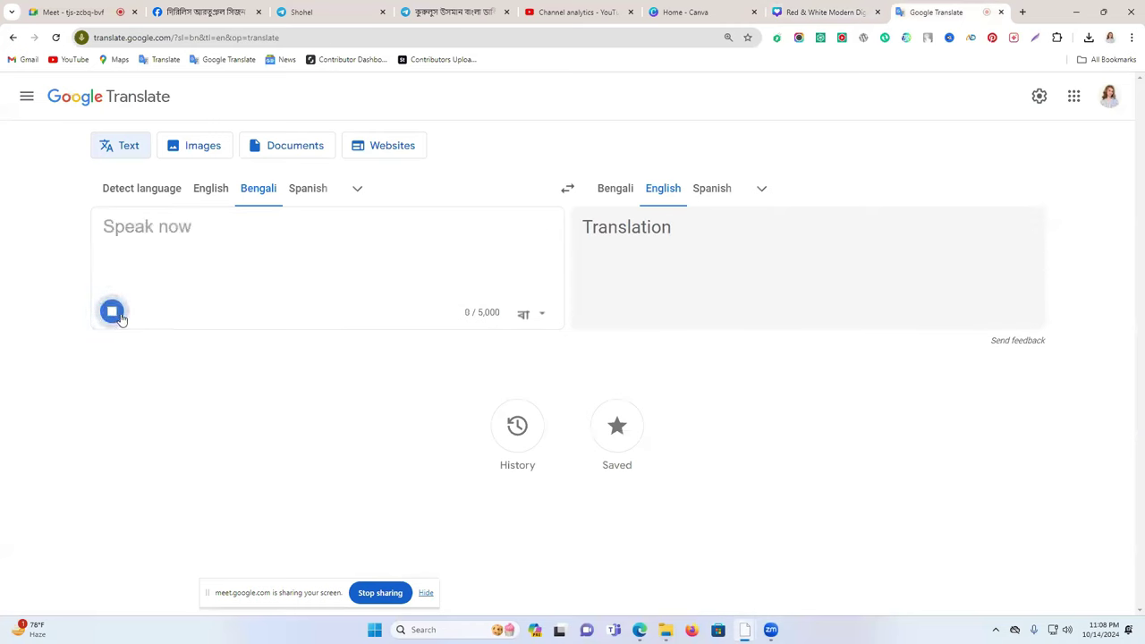
pyautogui.click(120, 315)
pyautogui.click(113, 313)
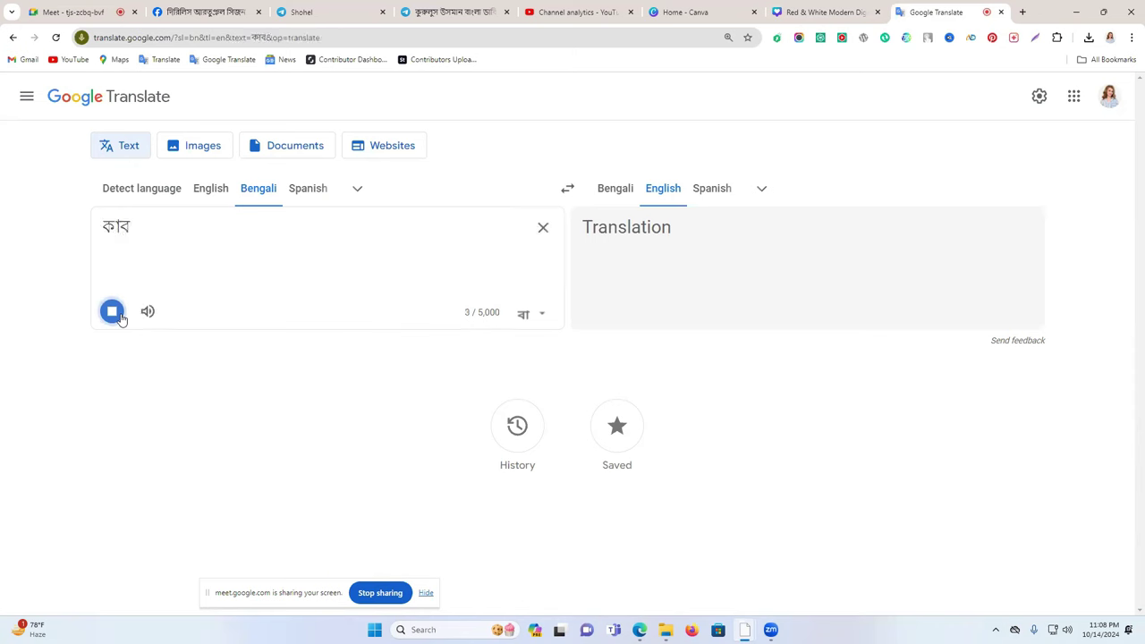
pyautogui.click(951, 311)
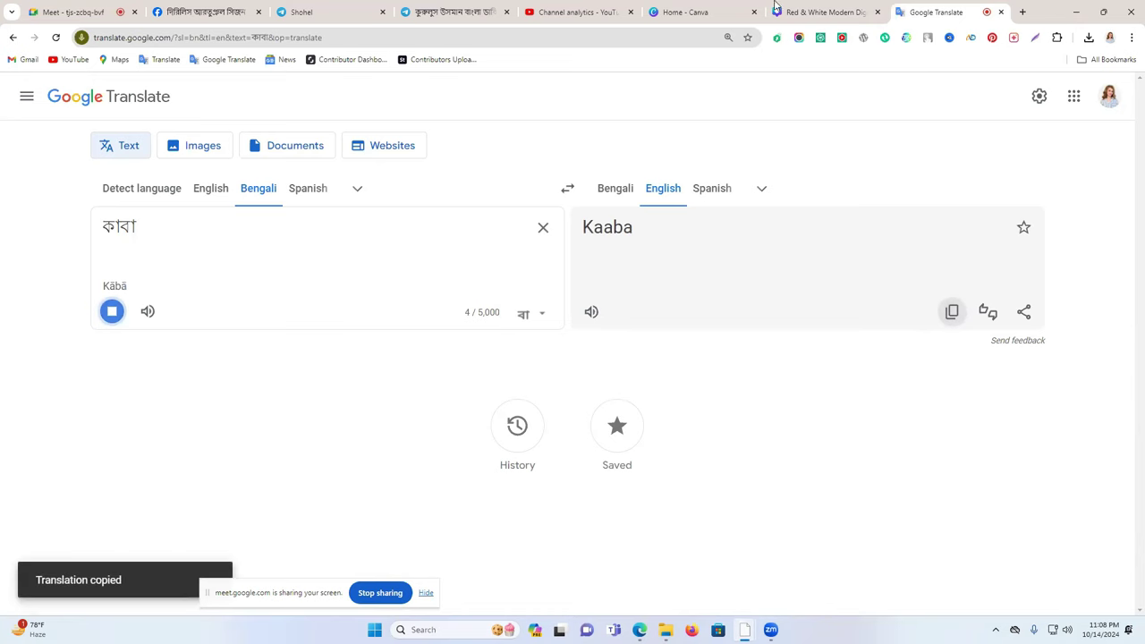
# - Return to the Canva design, search the elements for "Kaaba" and browse the photo results
pyautogui.click(817, 11)
pyautogui.click(98, 121)
pyautogui.hotkey('ctrl', 'a')
pyautogui.hotkey('ctrl', 'v')
pyautogui.press('Return')
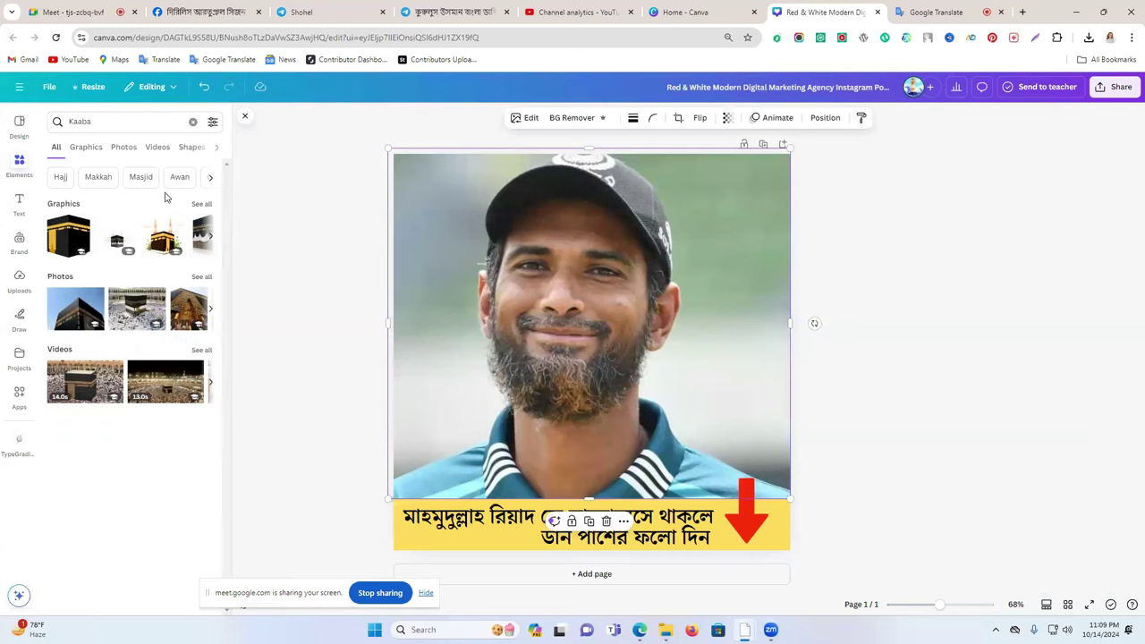
pyautogui.click(123, 148)
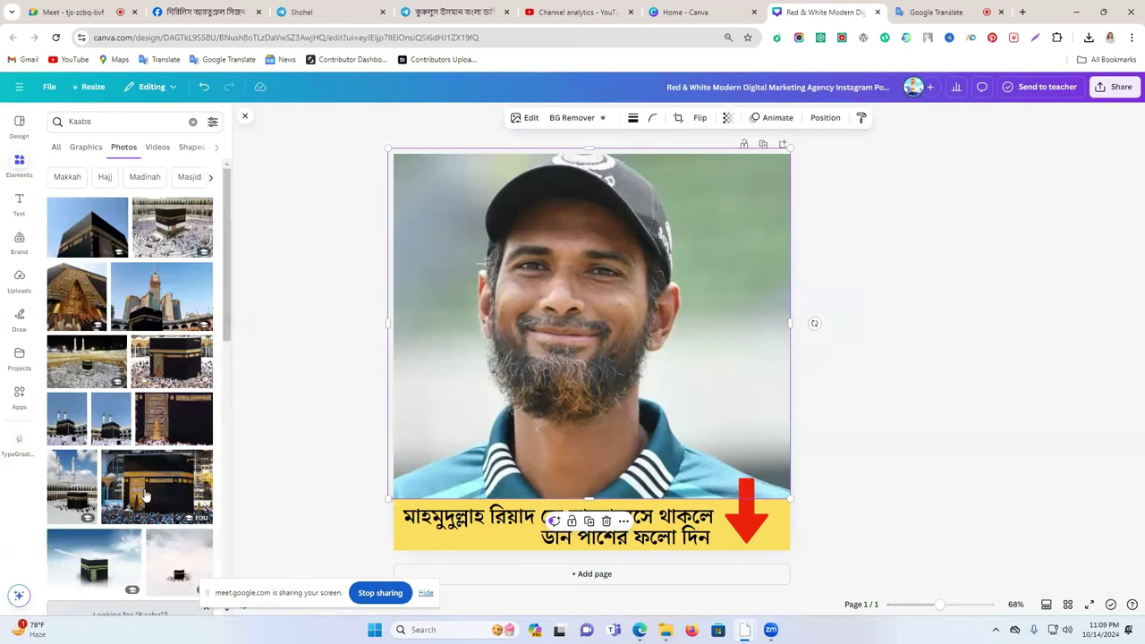
pyautogui.scroll(-5, 143, 490)
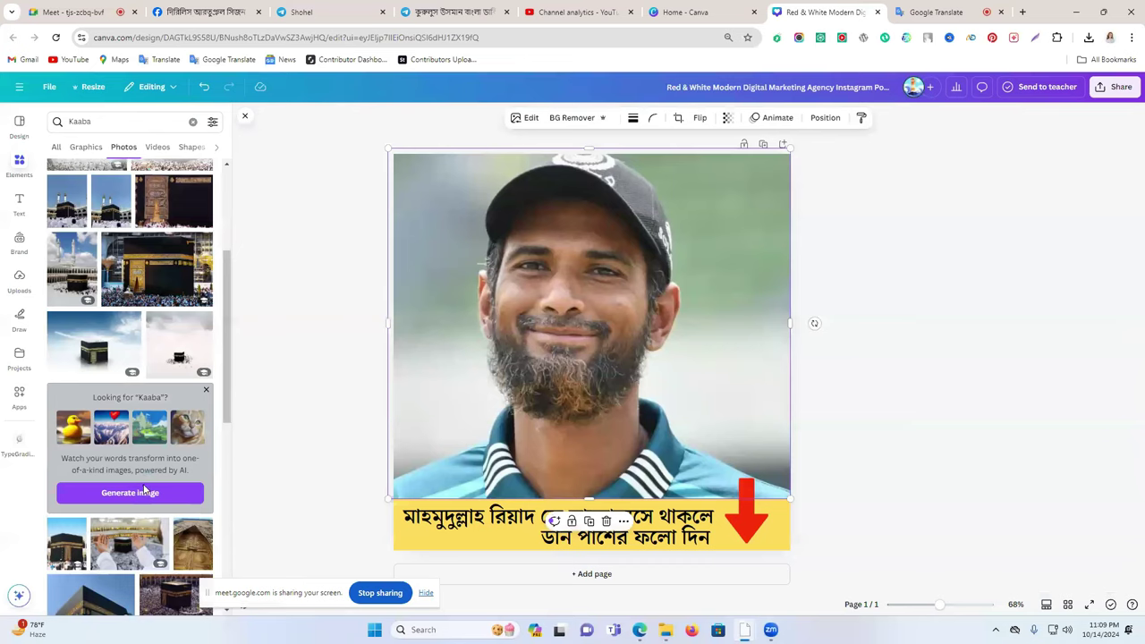
pyautogui.scroll(-2, 143, 487)
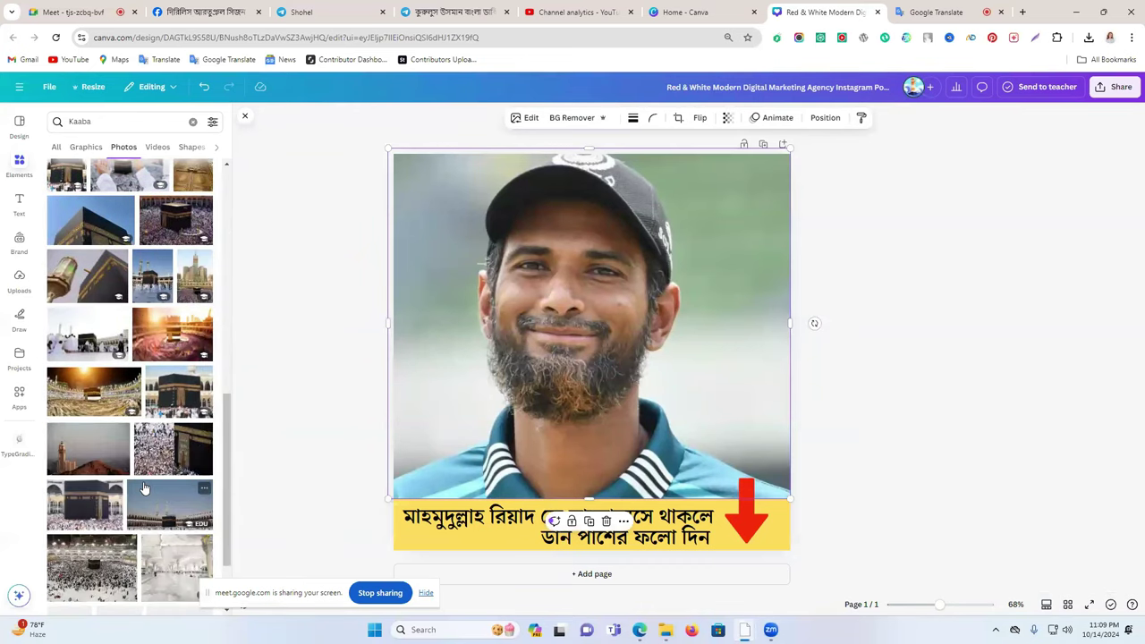
pyautogui.scroll(-4, 144, 488)
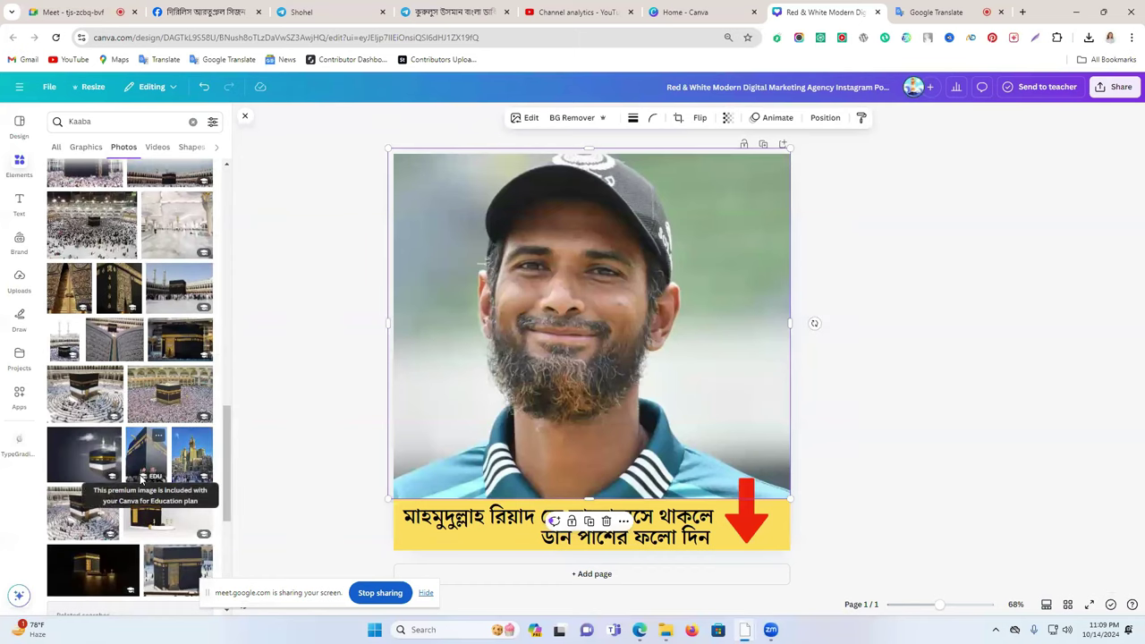
pyautogui.scroll(-2, 139, 478)
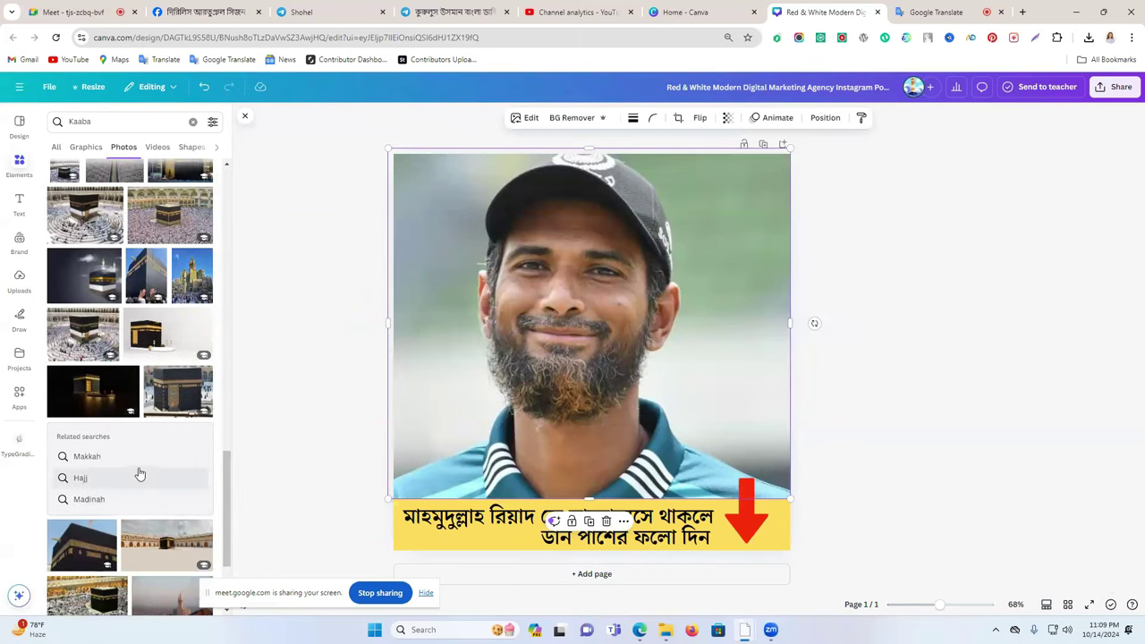
pyautogui.scroll(3, 140, 474)
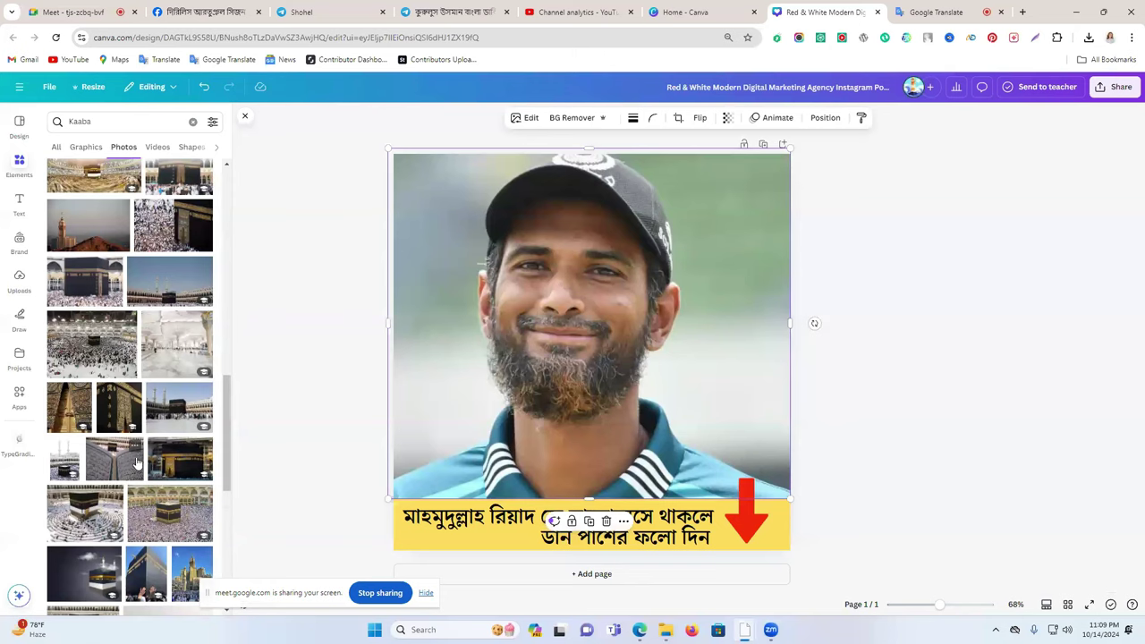
pyautogui.scroll(3, 136, 460)
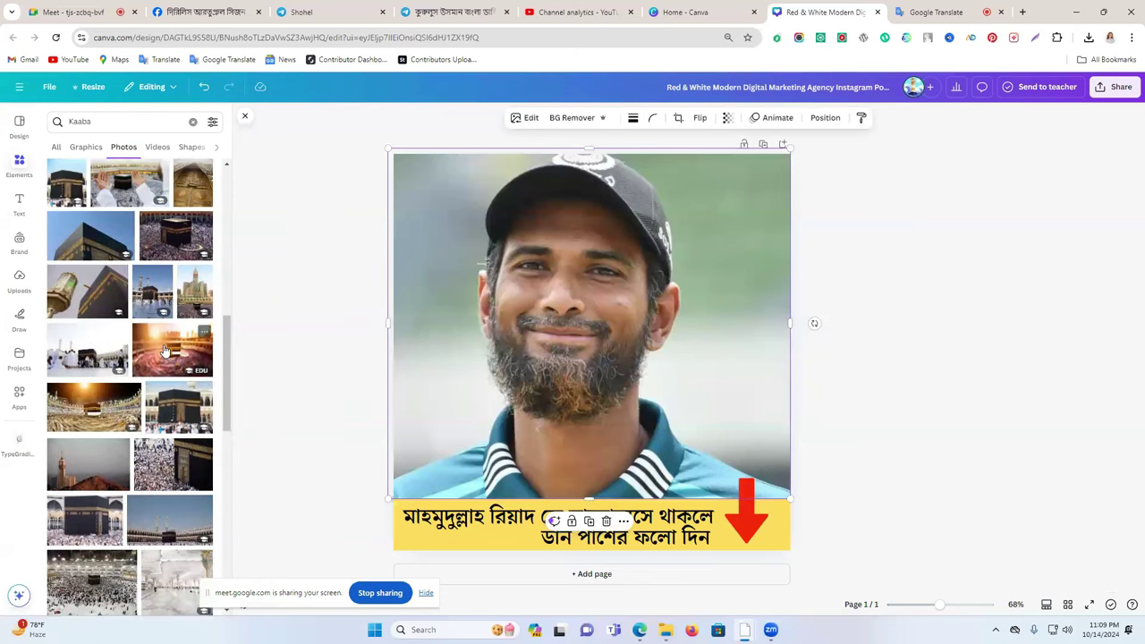
pyautogui.scroll(1, 164, 351)
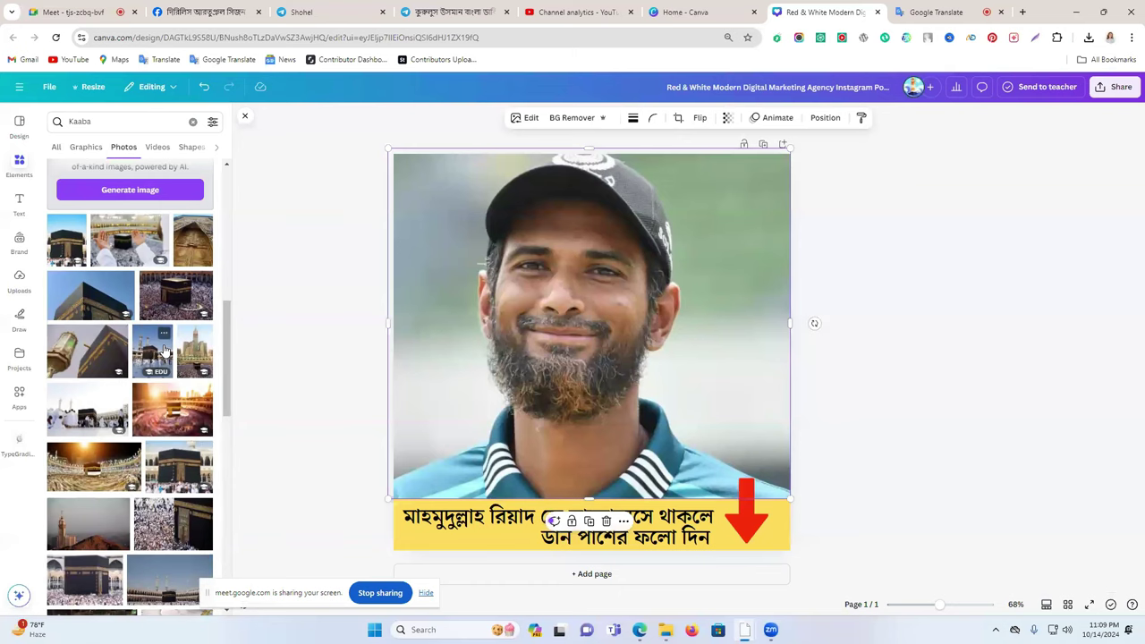
# - Try to cover the portrait with the upright Kaaba photo under a blue sky and delete it again
pyautogui.click(68, 250)
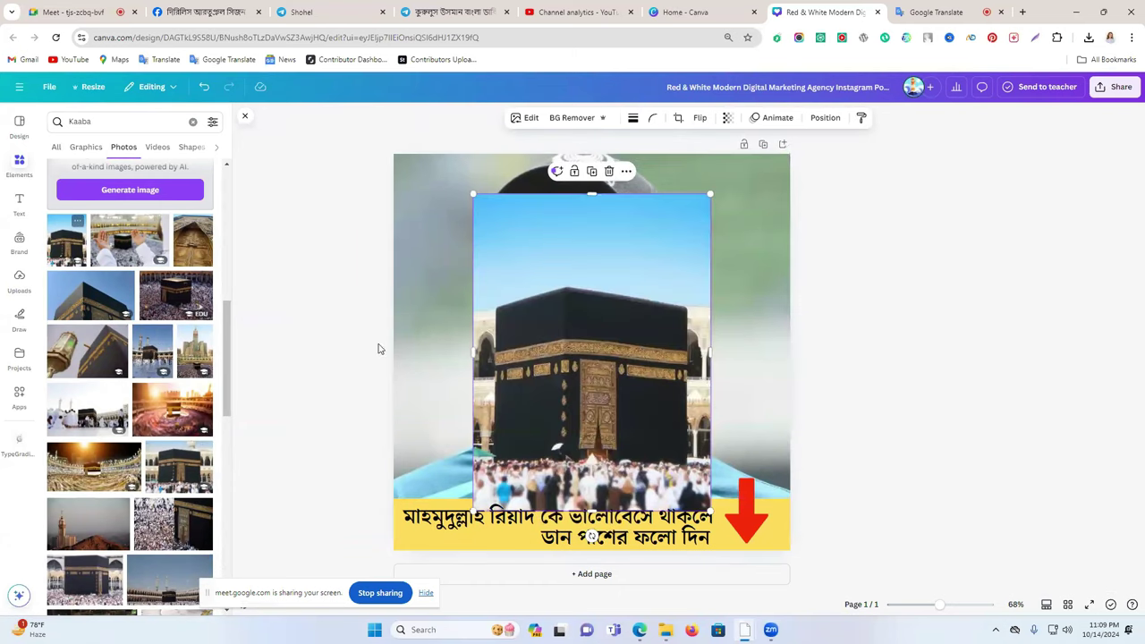
pyautogui.moveTo(550, 350); pyautogui.dragTo(480, 314)
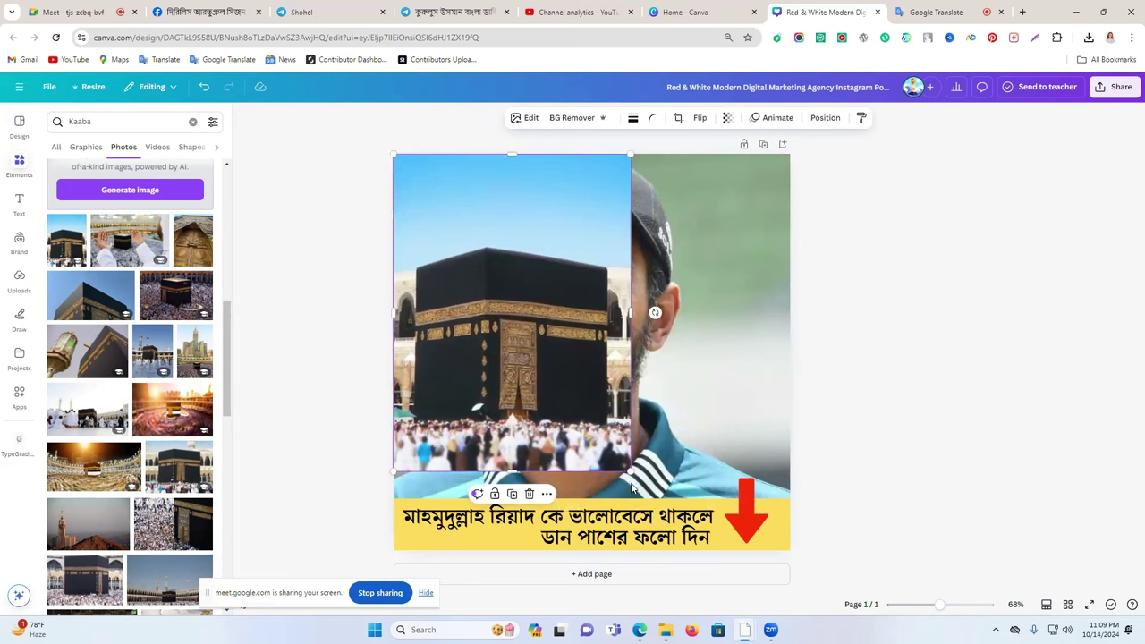
pyautogui.moveTo(630, 471); pyautogui.dragTo(787, 554)
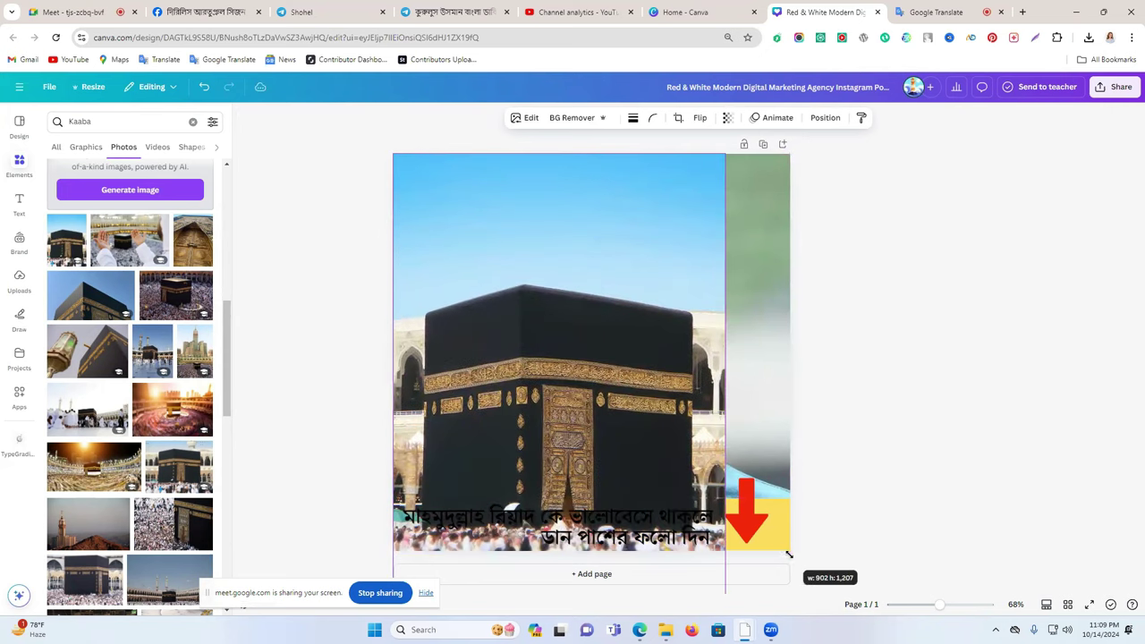
pyautogui.moveTo(723, 378); pyautogui.dragTo(792, 378)
pyautogui.press('Delete')
# - Add the photo of raised praying hands before the Kaaba and enlarge it over the portrait, down to the yellow text band
pyautogui.click(128, 240)
pyautogui.moveTo(599, 361); pyautogui.dragTo(564, 261)
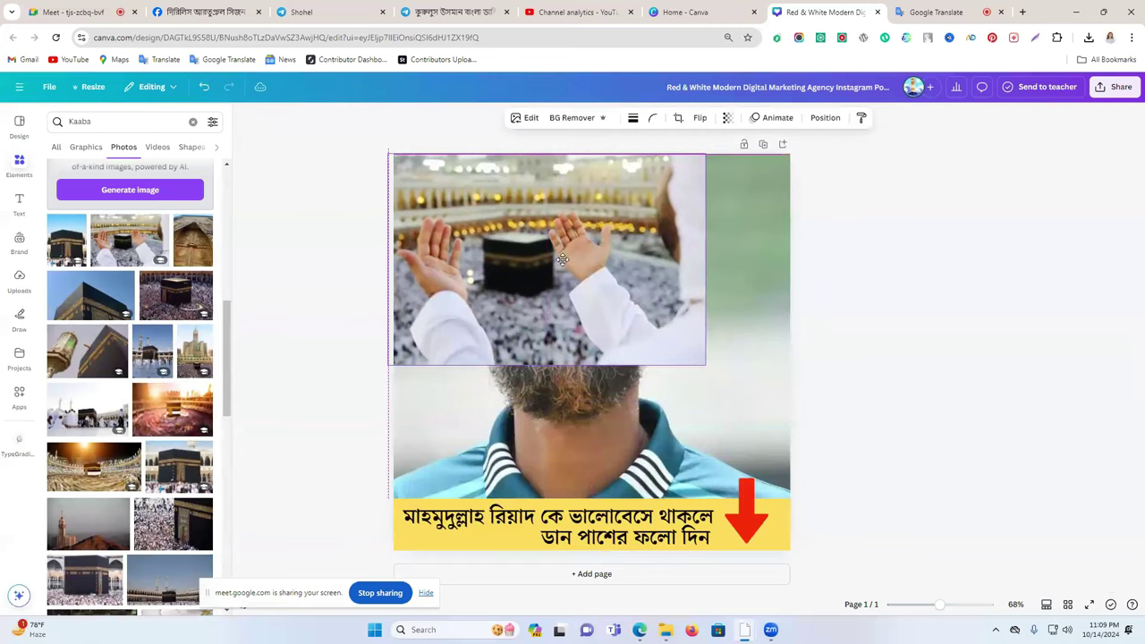
pyautogui.moveTo(711, 364); pyautogui.dragTo(792, 423)
pyautogui.moveTo(590, 417); pyautogui.dragTo(607, 499)
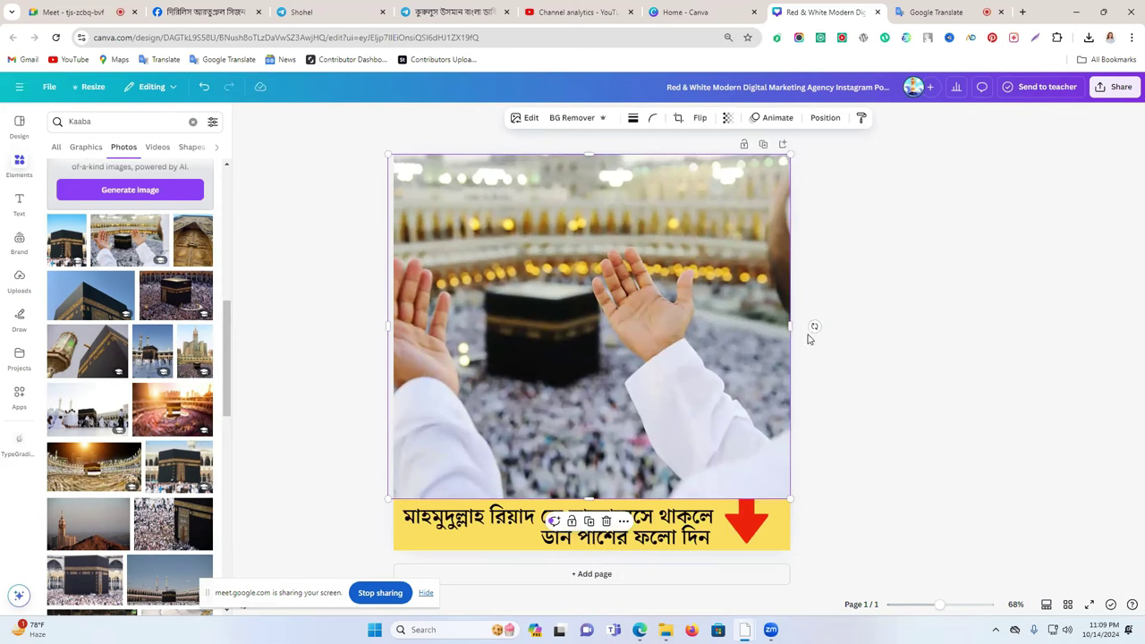
# - Widen the praying-hands photo beyond both page edges and shift it so both hands and the Kaaba fit on the page
pyautogui.moveTo(790, 326); pyautogui.dragTo(889, 325)
pyautogui.moveTo(503, 329); pyautogui.dragTo(529, 335)
pyautogui.moveTo(414, 331); pyautogui.dragTo(350, 330)
pyautogui.moveTo(524, 333)
pyautogui.mouseDown()
pyautogui.moveTo(547, 333)
pyautogui.moveTo(542, 325)
pyautogui.mouseUp()
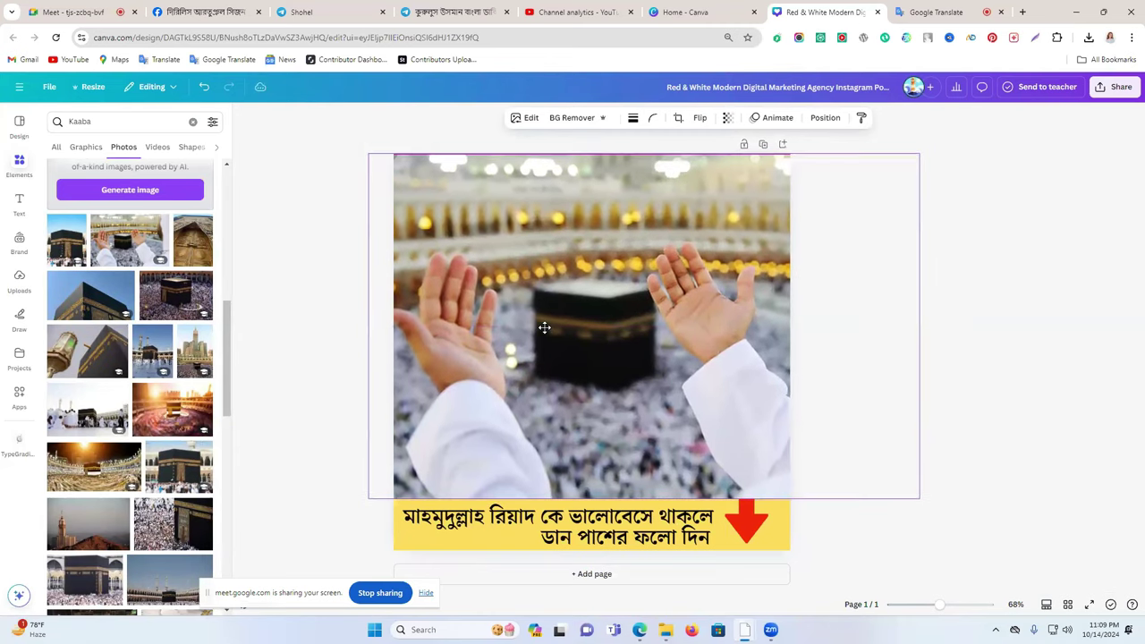
pyautogui.click(951, 270)
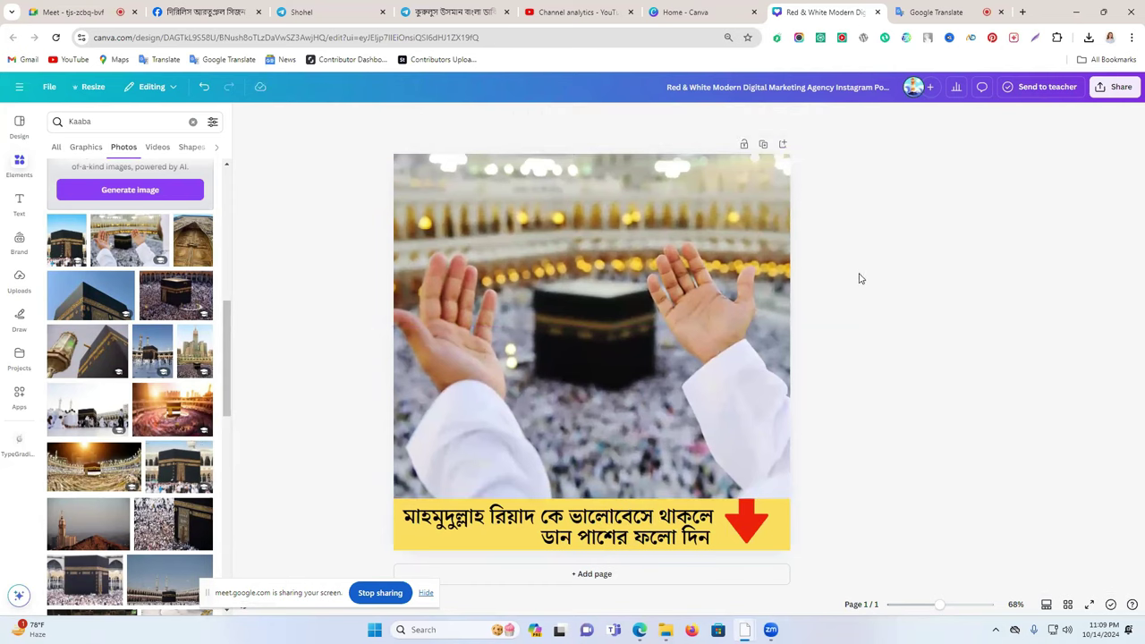
# - In Google Translate, dictate the Bengali phrase "ইসলামকে ভালবাসলে ফলো করুন" and select its part "ইসলামকে ভালবাসলে"
pyautogui.click(918, 11)
pyautogui.click(543, 227)
pyautogui.click(112, 310)
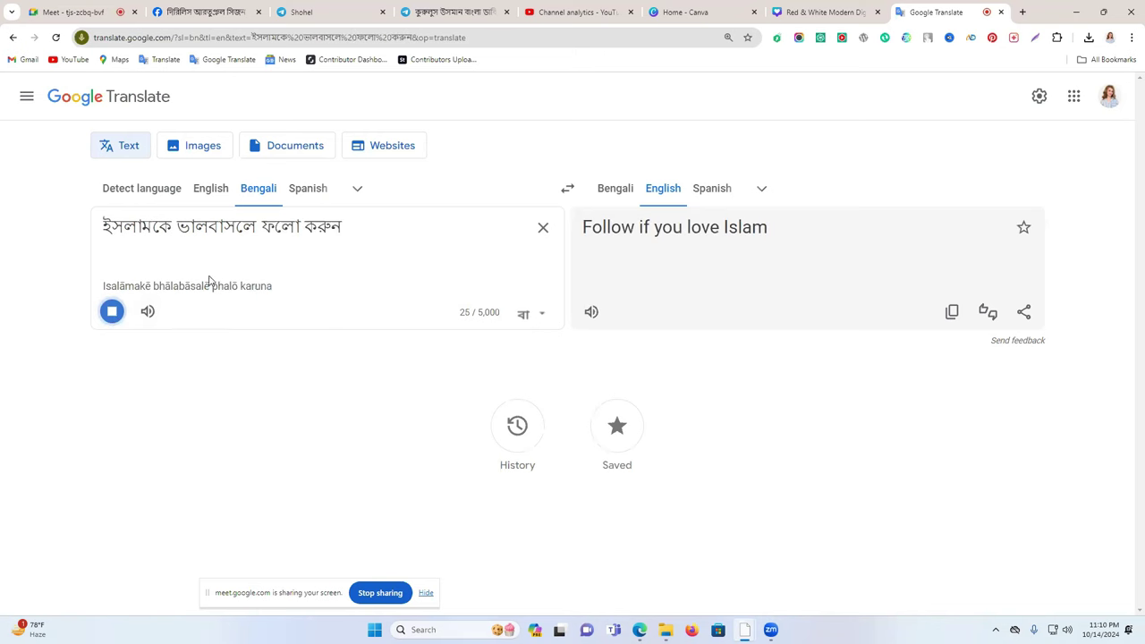
pyautogui.tripleClick(209, 227)
pyautogui.click(202, 229)
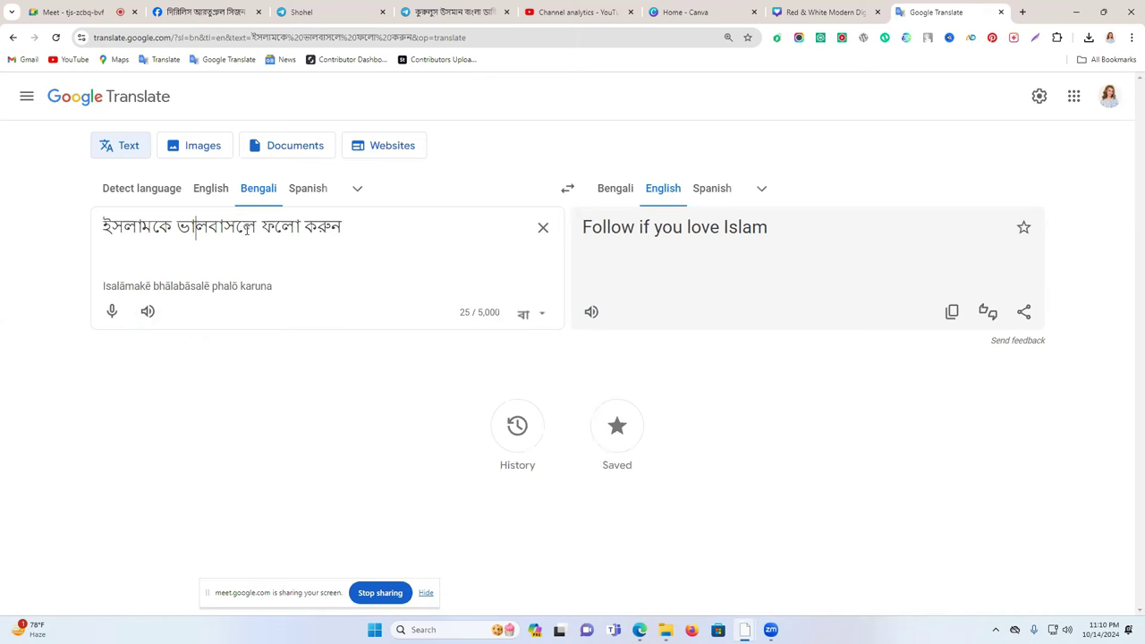
pyautogui.moveTo(258, 229); pyautogui.dragTo(90, 230)
# - Try to replace the name in the Canva design's first text line with "ইসলামকে" taken from Google Translate
pyautogui.click(822, 12)
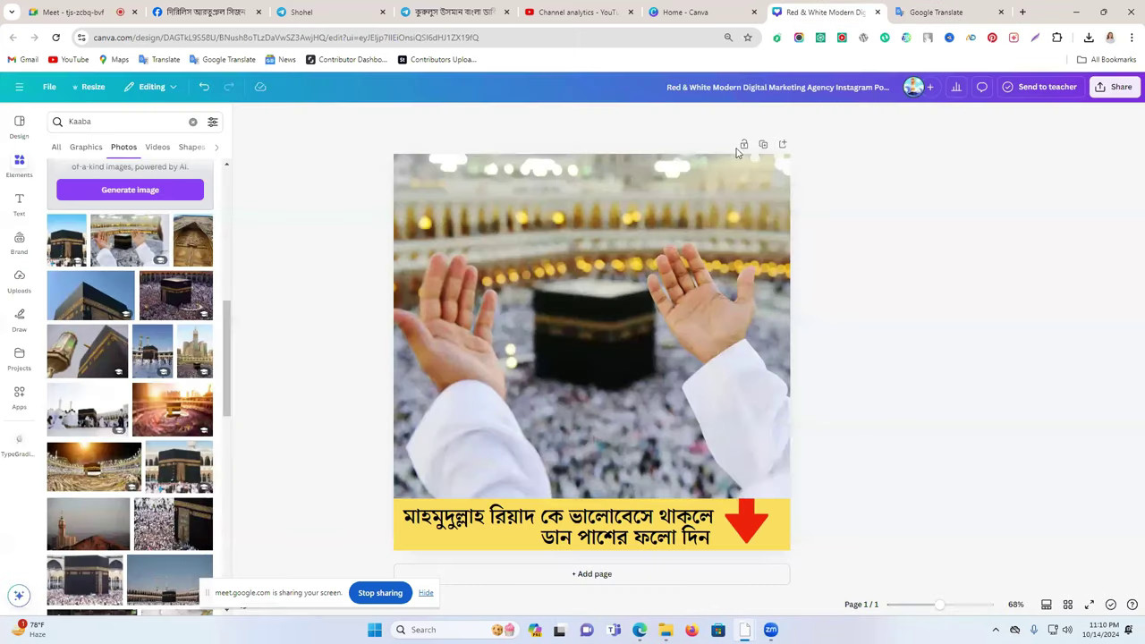
pyautogui.click(526, 520)
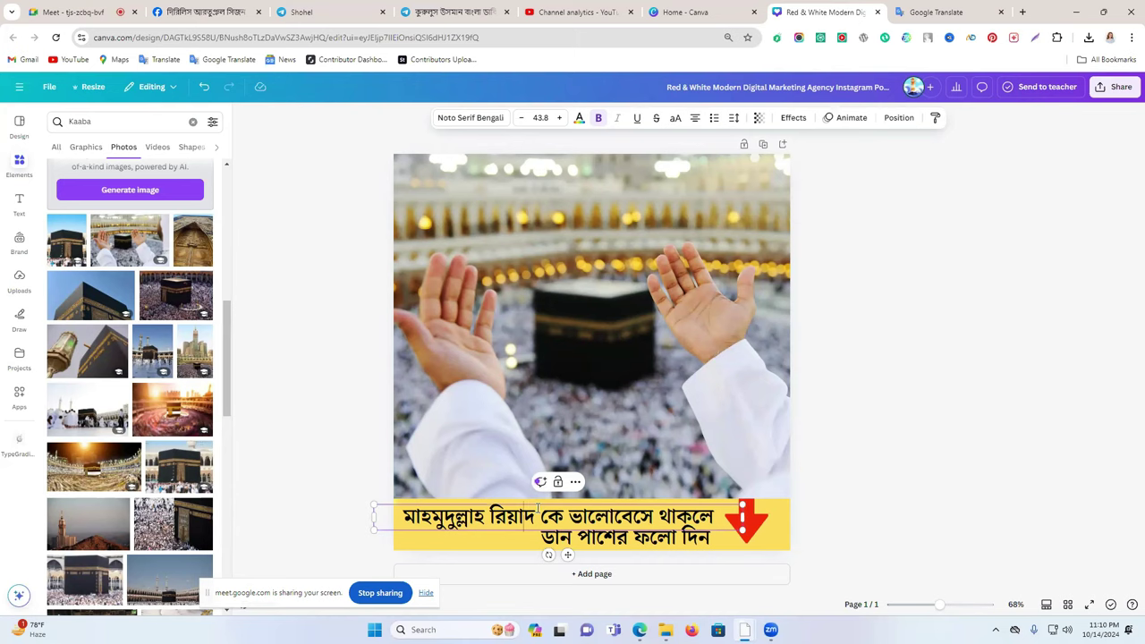
pyautogui.click(936, 12)
pyautogui.doubleClick(153, 228)
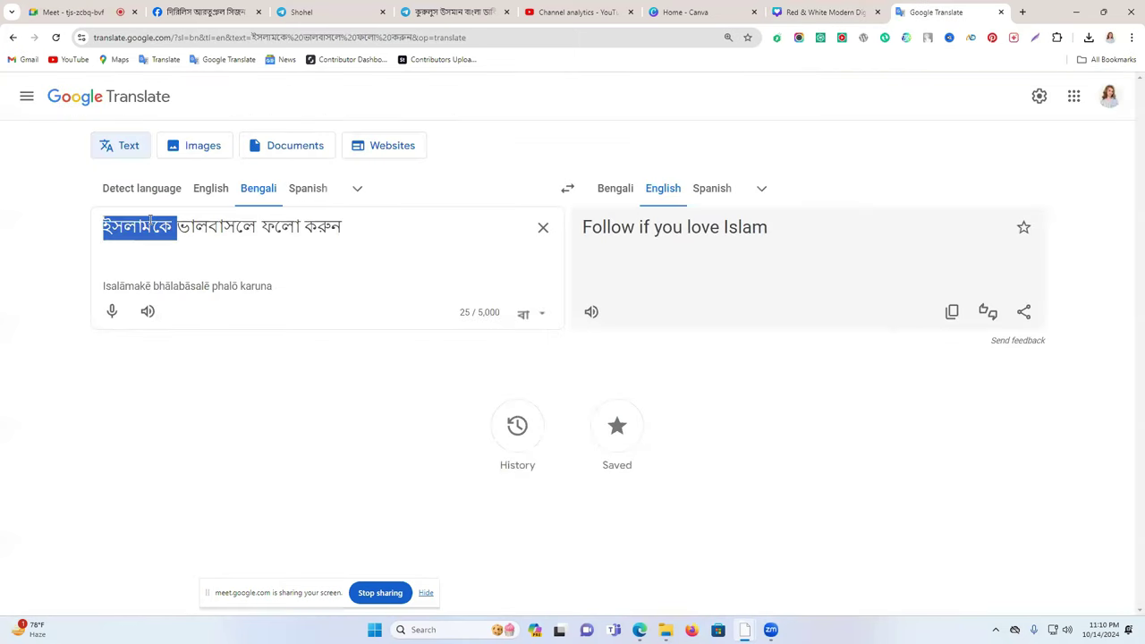
pyautogui.click(805, 12)
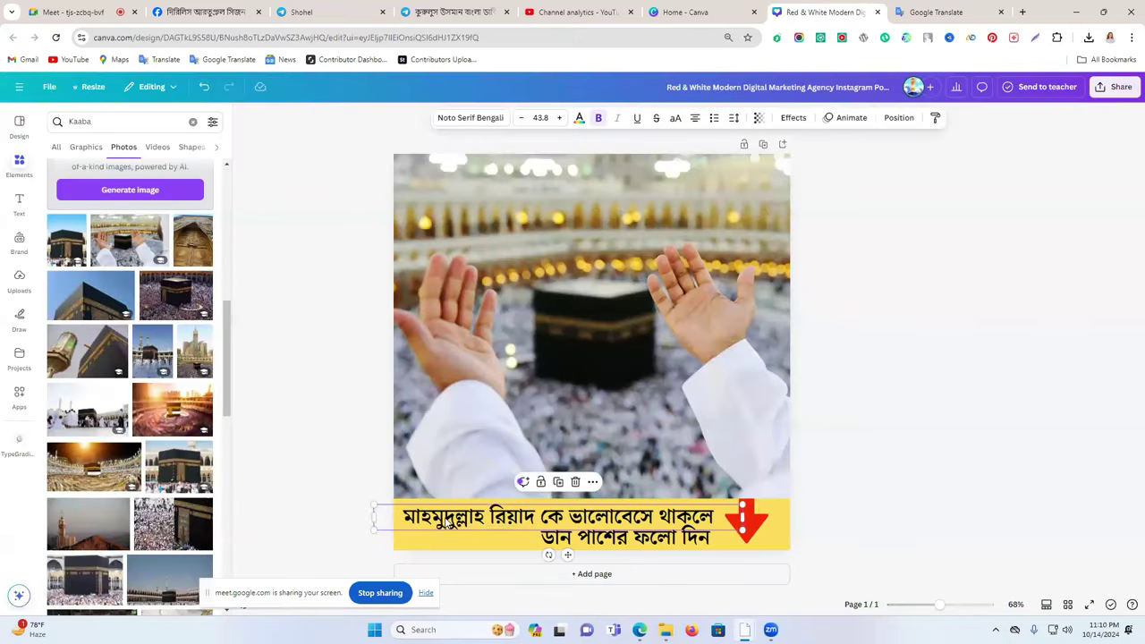
pyautogui.doubleClick(447, 519)
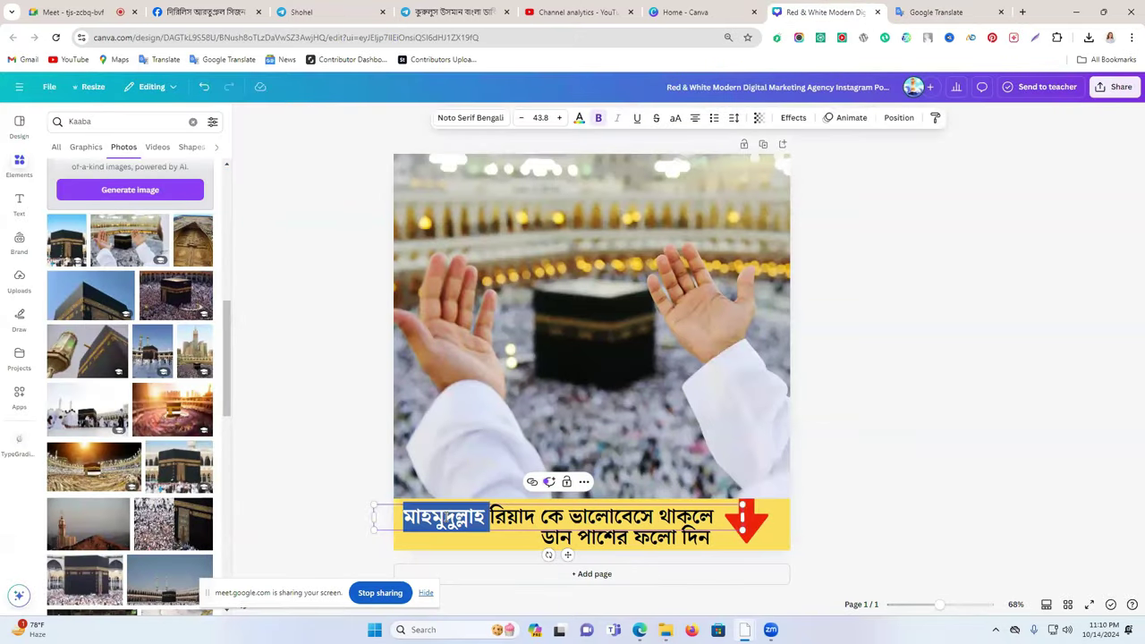
# - In Google Translate, clear the old text and dictate the Bengali phrase "ইসলাম হচ্ছে শান্তির ধর্ম একমত হলে"
pyautogui.click(957, 15)
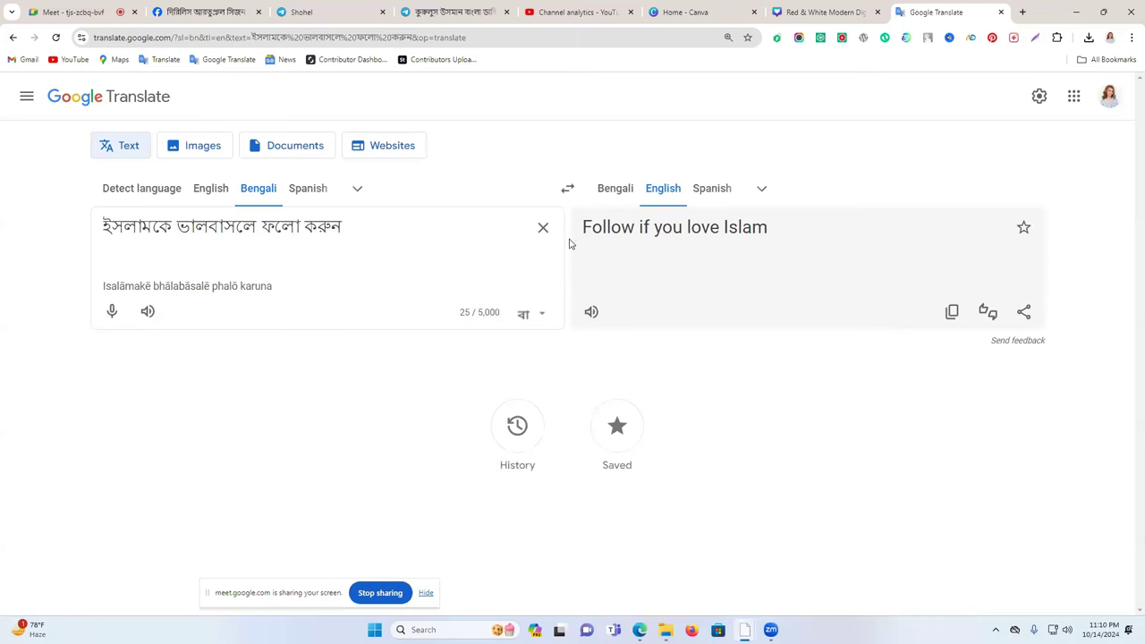
pyautogui.click(541, 228)
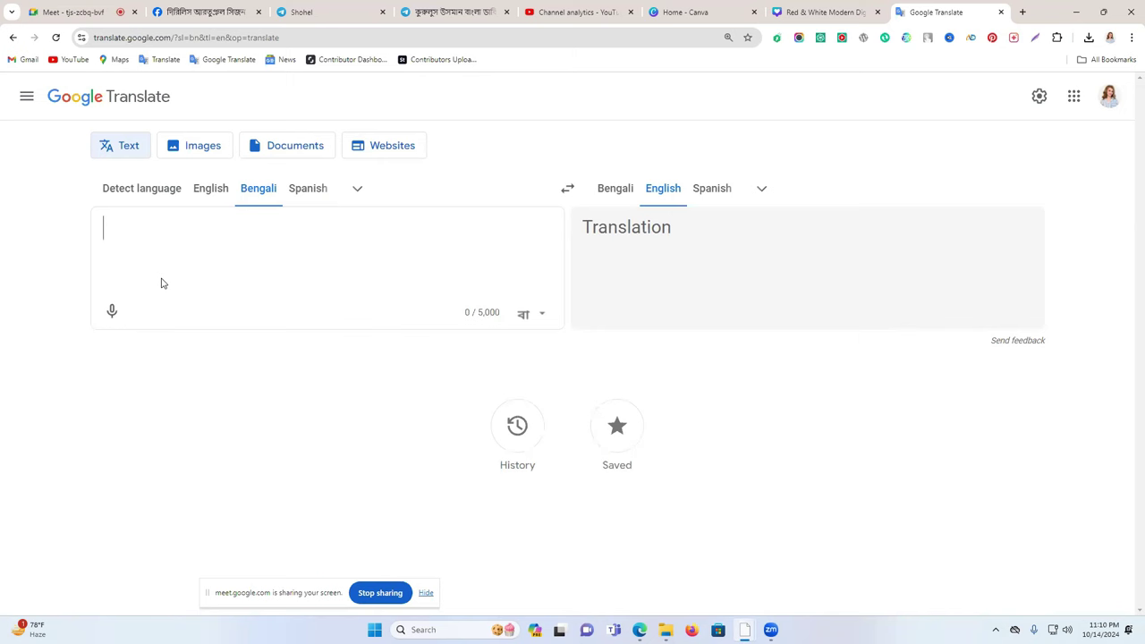
pyautogui.click(113, 313)
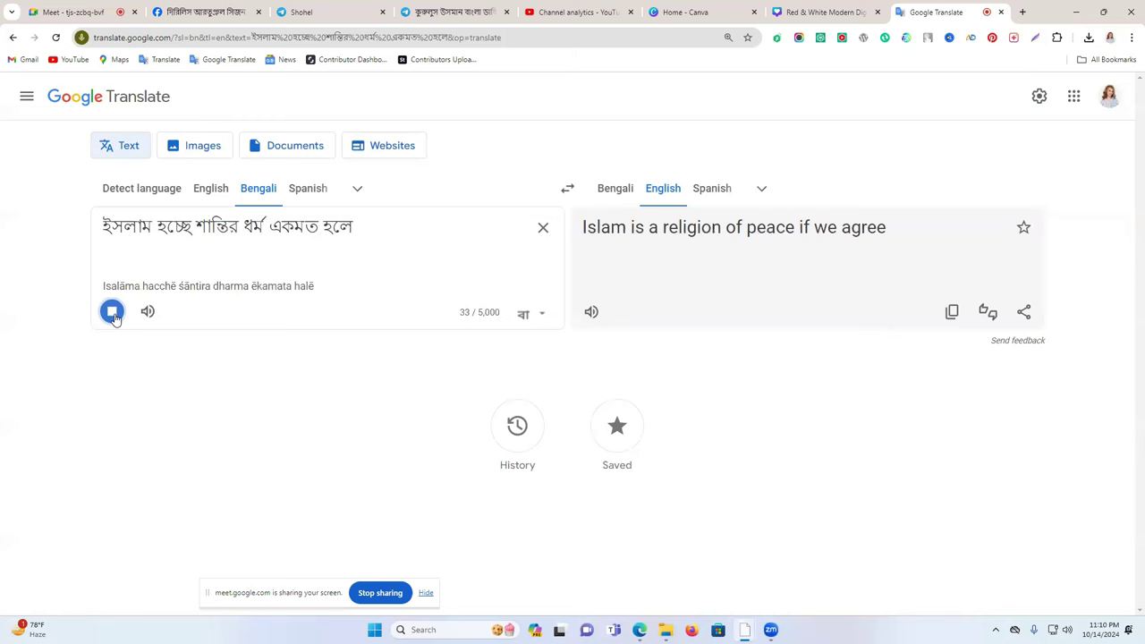
pyautogui.click(113, 313)
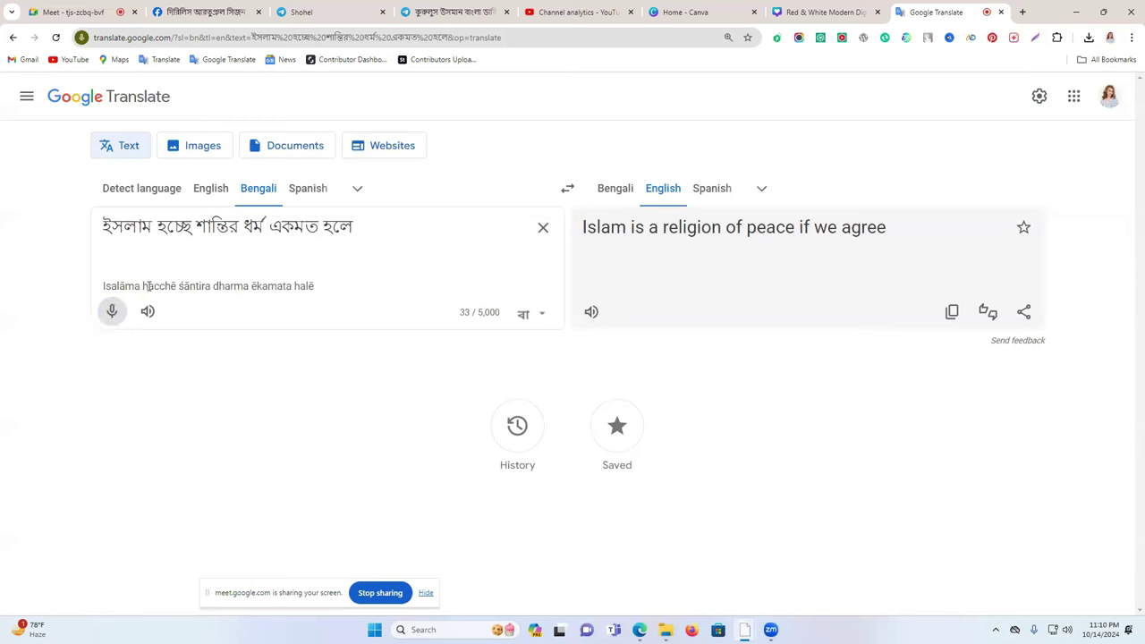
pyautogui.tripleClick(209, 226)
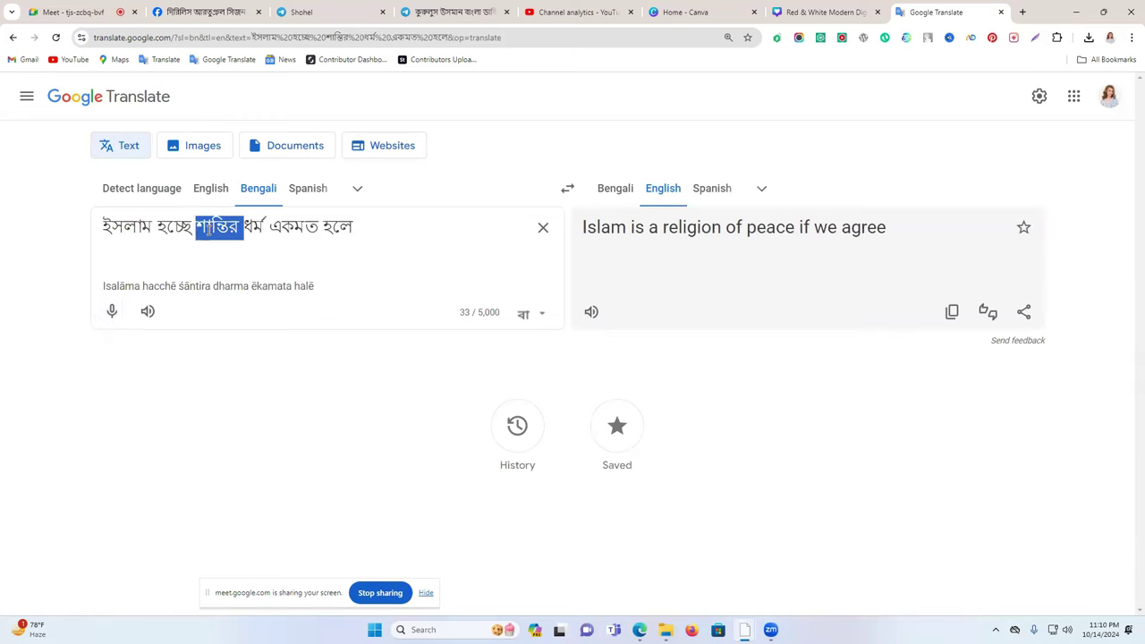
pyautogui.rightClick(208, 231)
pyautogui.click(328, 304)
pyautogui.click(823, 11)
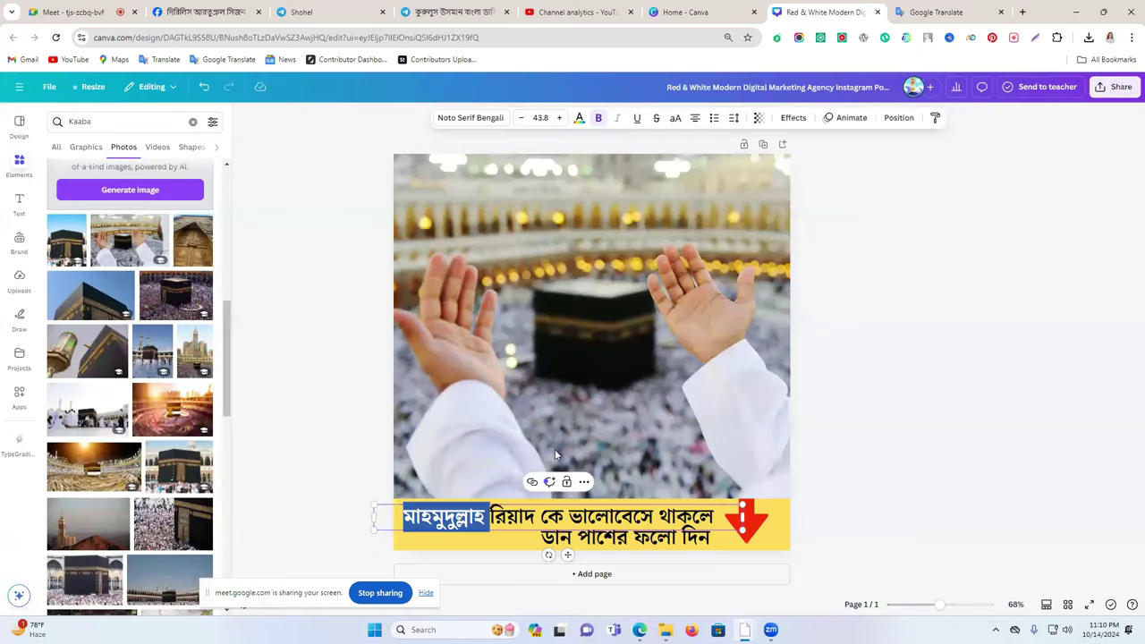
pyautogui.click(624, 516)
pyautogui.doubleClick(623, 517)
pyautogui.click(657, 518)
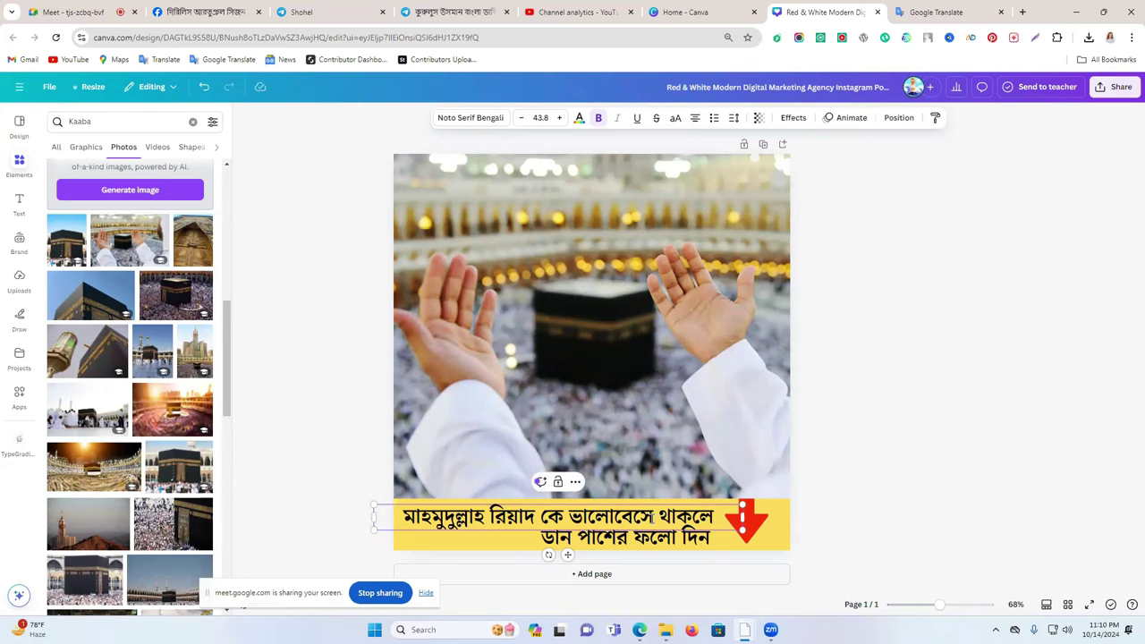
# - Back in Google Translate, change the phrase's last word to "হয়ে" and copy the whole phrase
pyautogui.click(917, 10)
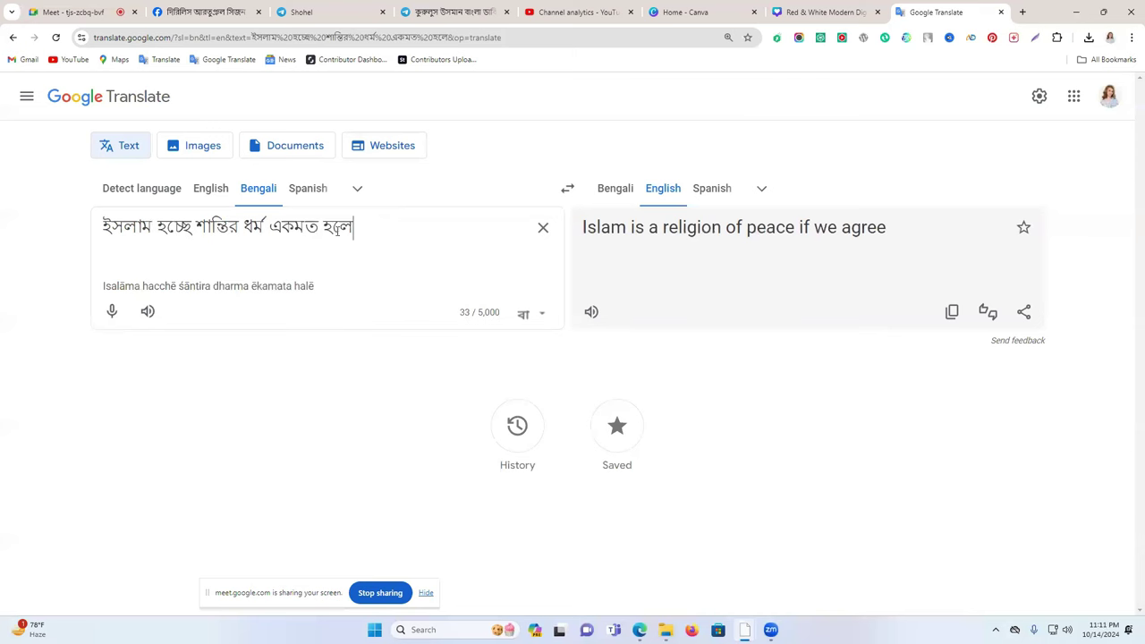
pyautogui.doubleClick(337, 228)
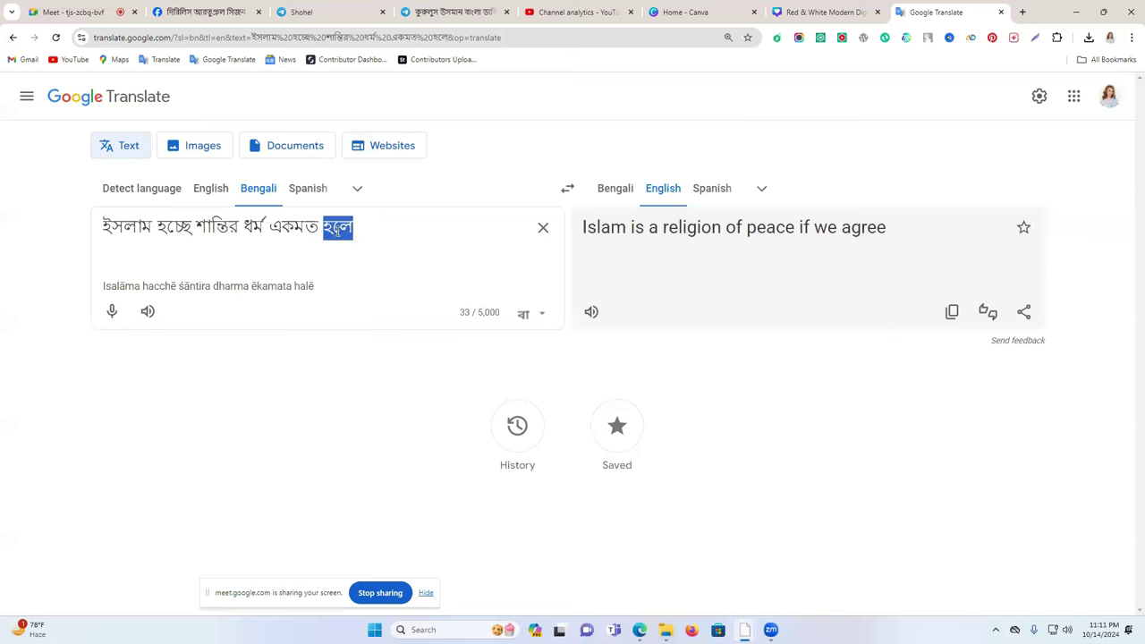
pyautogui.write('hoye')
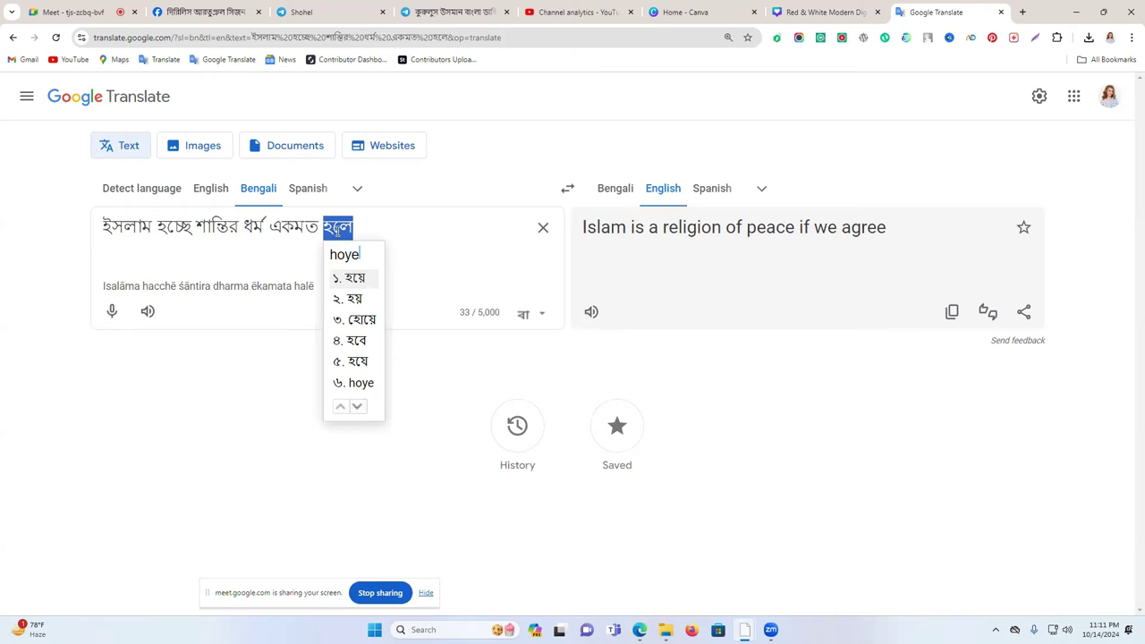
pyautogui.press('space')
pyautogui.tripleClick(268, 226)
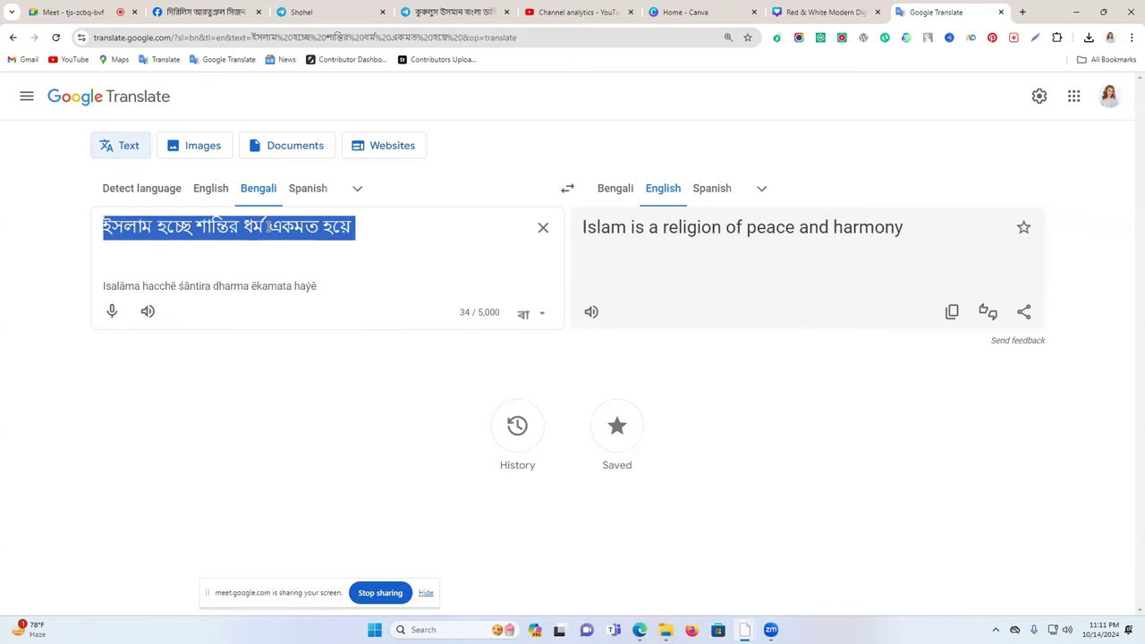
# - In the Canva design's first text line, replace everything before "থাকলে" with "ইসলাম হচ্ছে শান্তির ধর্ম একমত হয়ে", leaving a single space between them
pyautogui.click(861, 12)
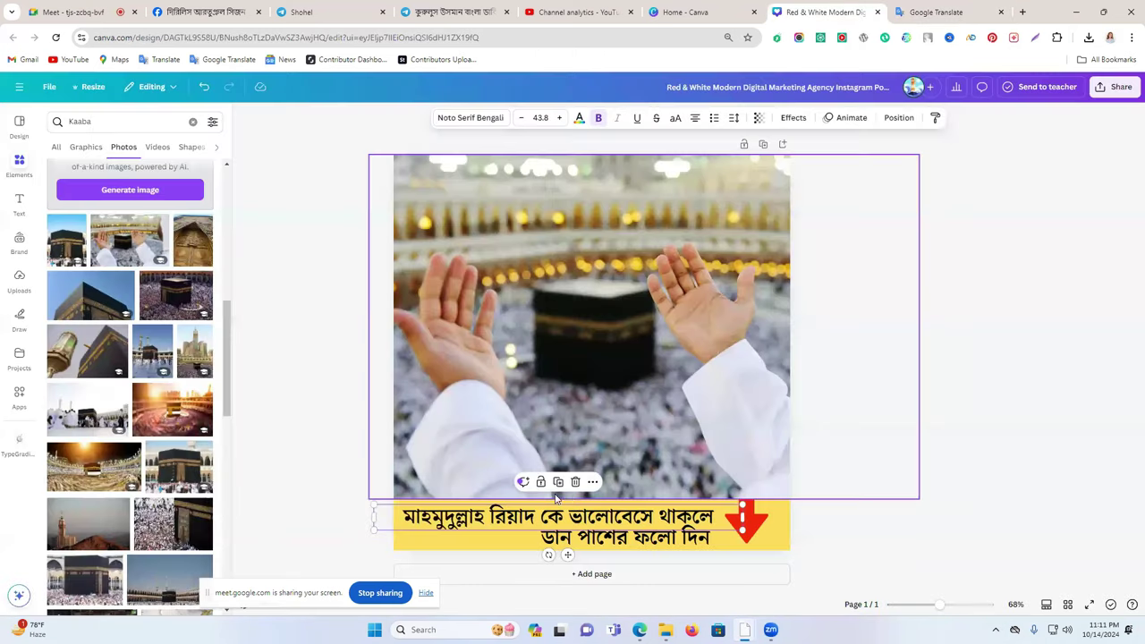
pyautogui.tripleClick(536, 516)
pyautogui.click(642, 517)
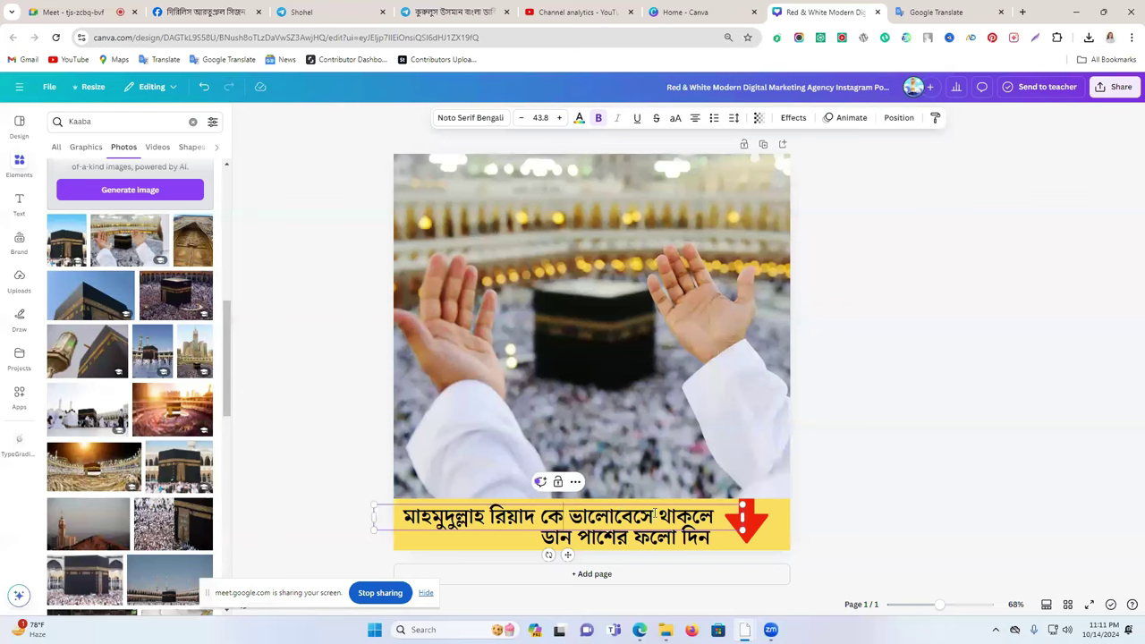
pyautogui.hotkey('shift', 'Home')
pyautogui.hotkey('ctrl', 'v')
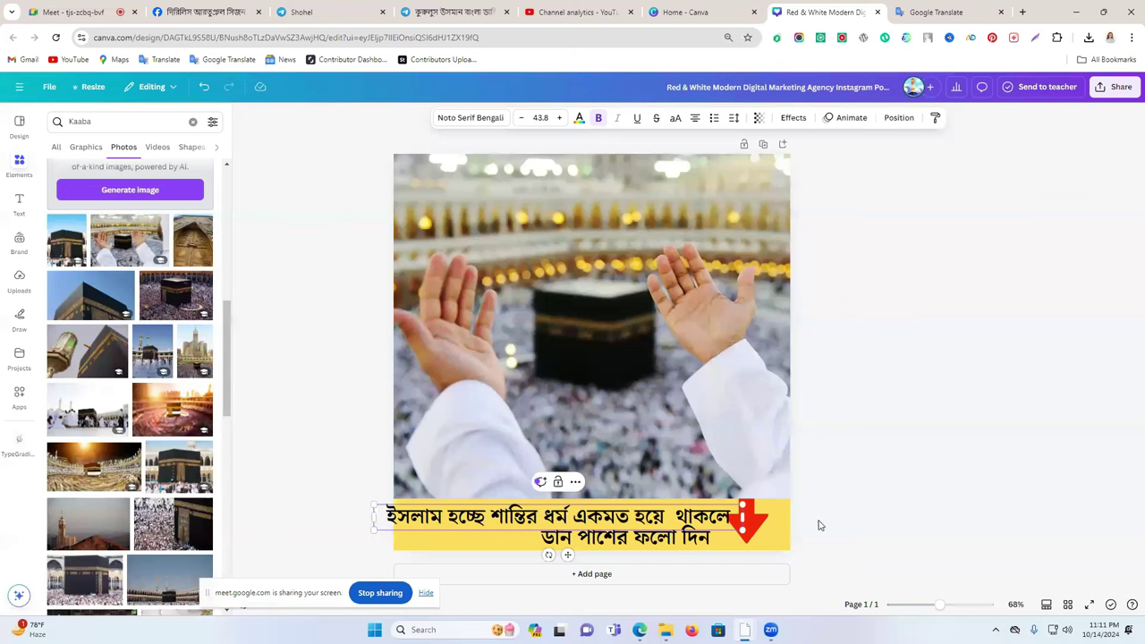
pyautogui.press('BackSpace')
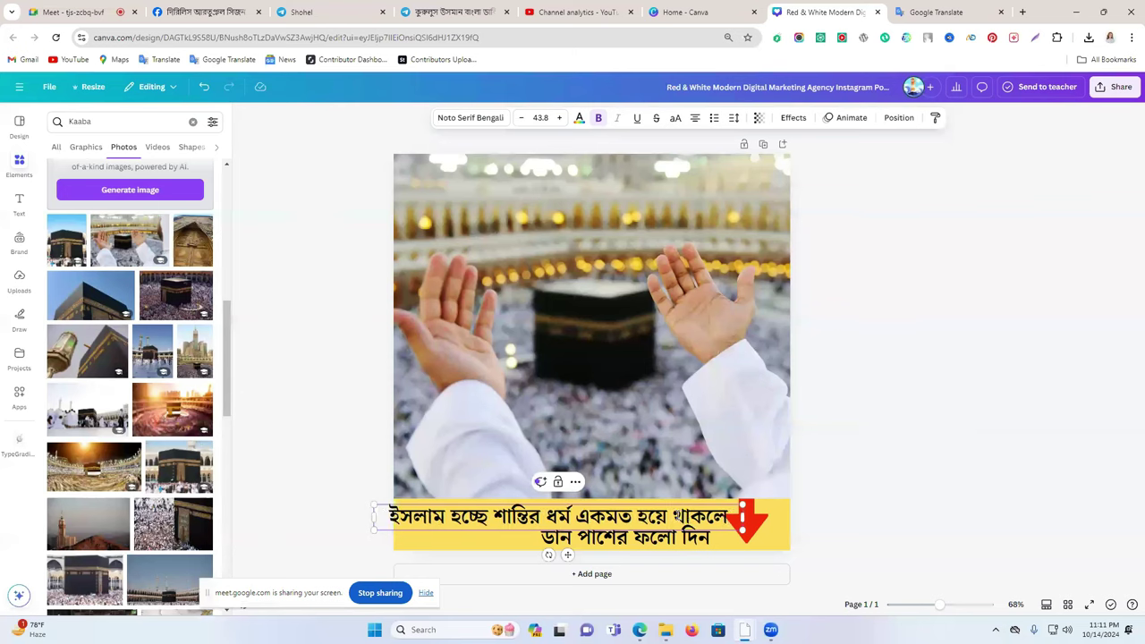
# - Try deleting "থাকলে" from the end of the first text line, and undo the deletion
pyautogui.hotkey('shift', 'End')
pyautogui.press('BackSpace')
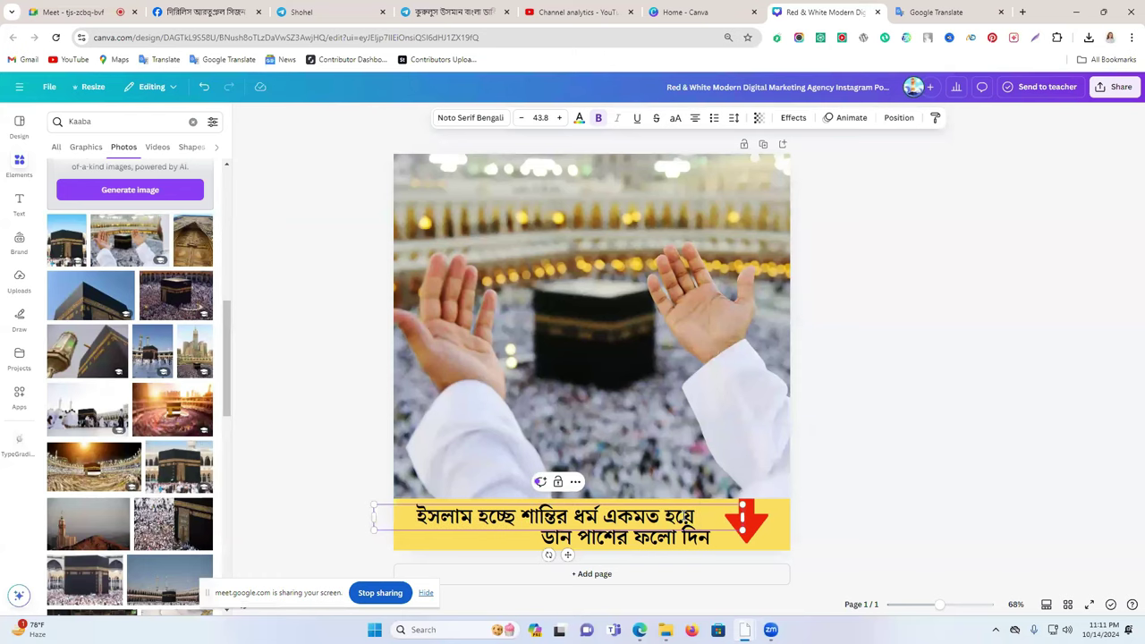
pyautogui.hotkey('ctrl', 'z')
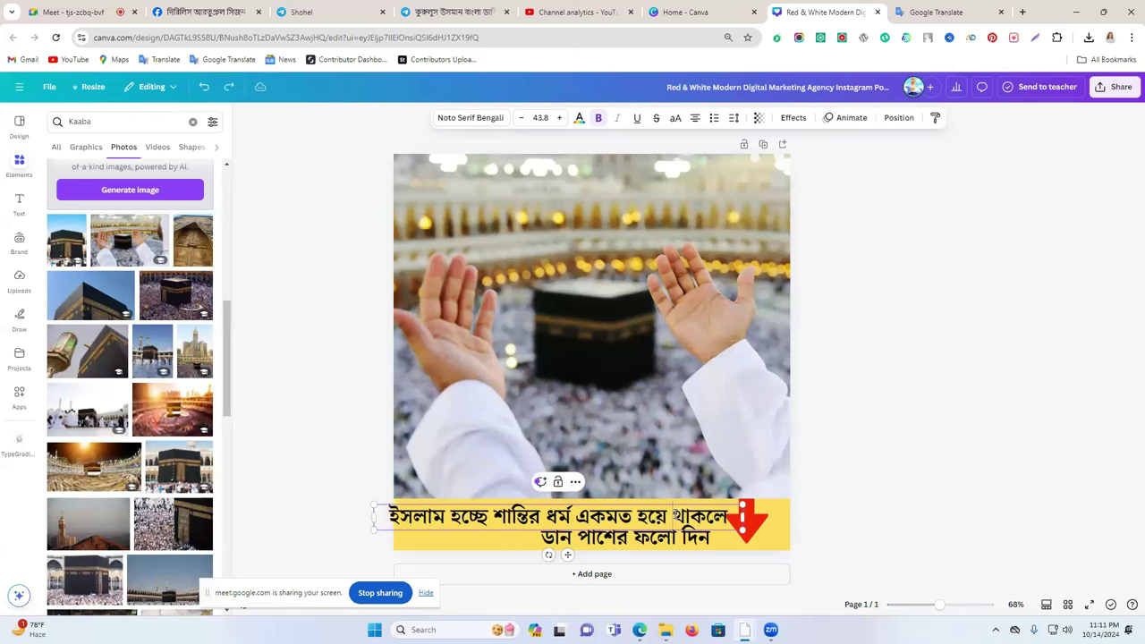
pyautogui.press('BackSpace')
pyautogui.click(922, 442)
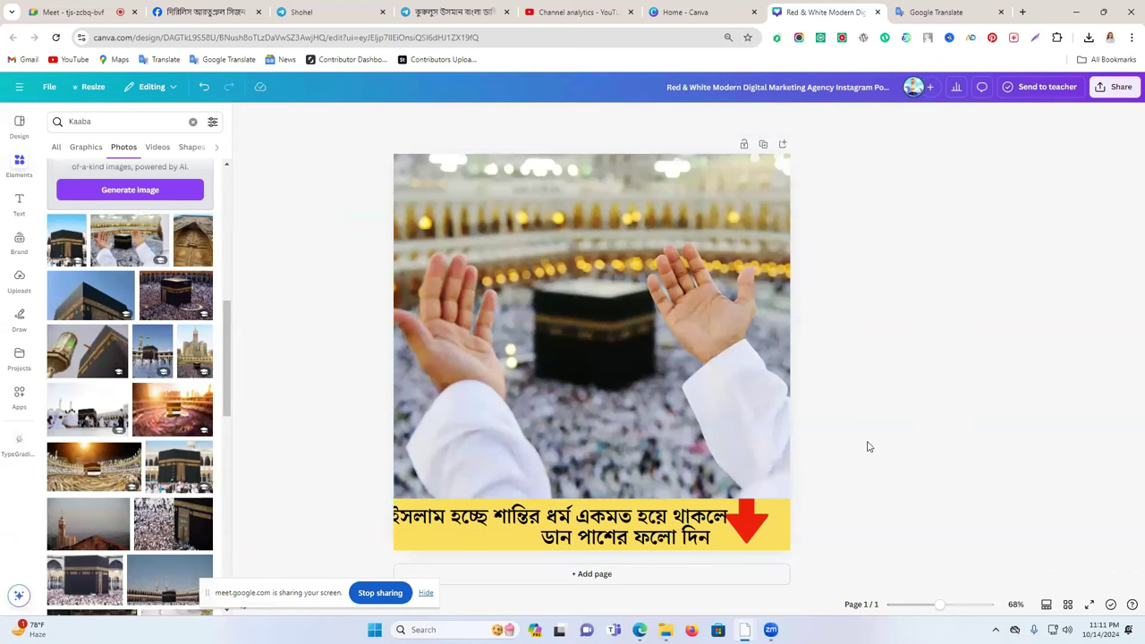
# - Move the word "থাকলে" from the end of the first text line to the start of the second line, before "ডান"
pyautogui.click(685, 519)
pyautogui.doubleClick(693, 518)
pyautogui.rightClick(692, 516)
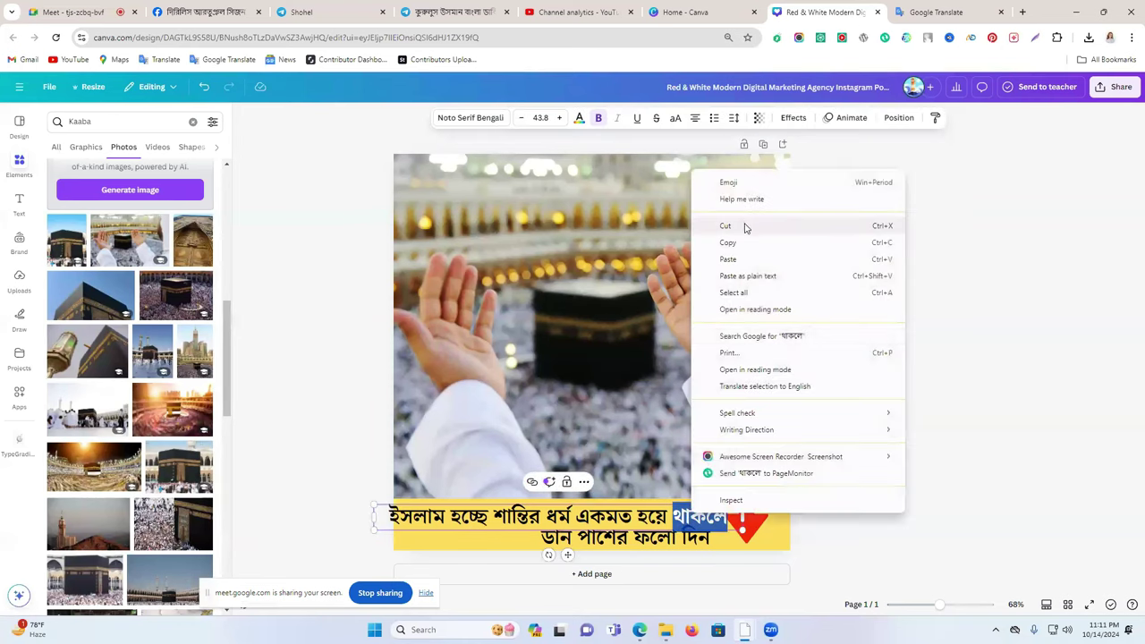
pyautogui.click(725, 225)
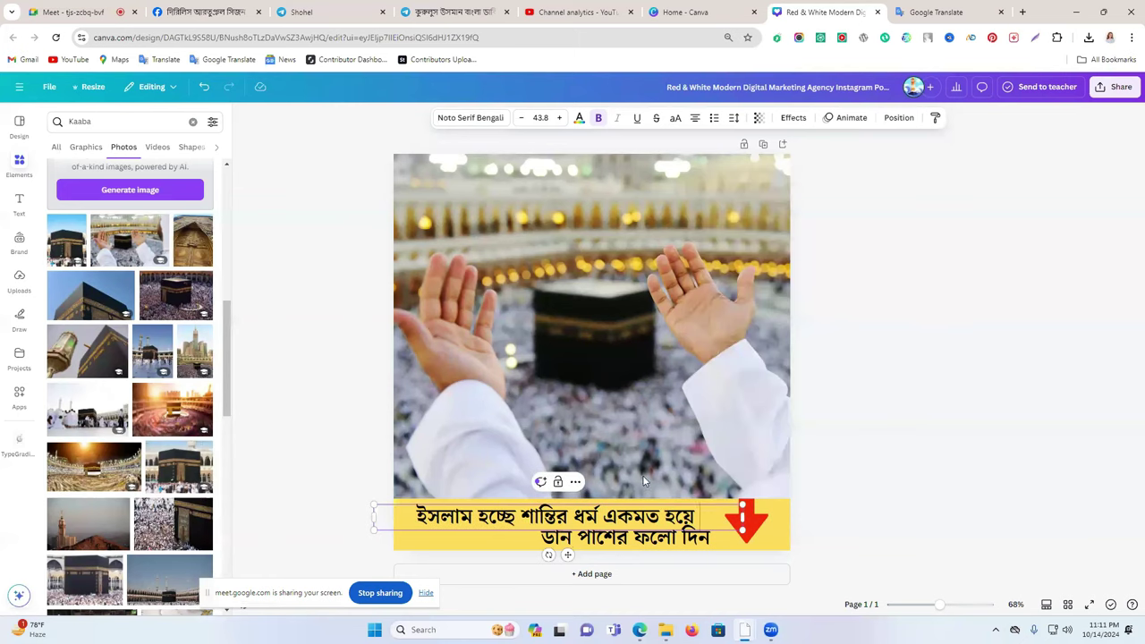
pyautogui.click(527, 547)
pyautogui.doubleClick(534, 538)
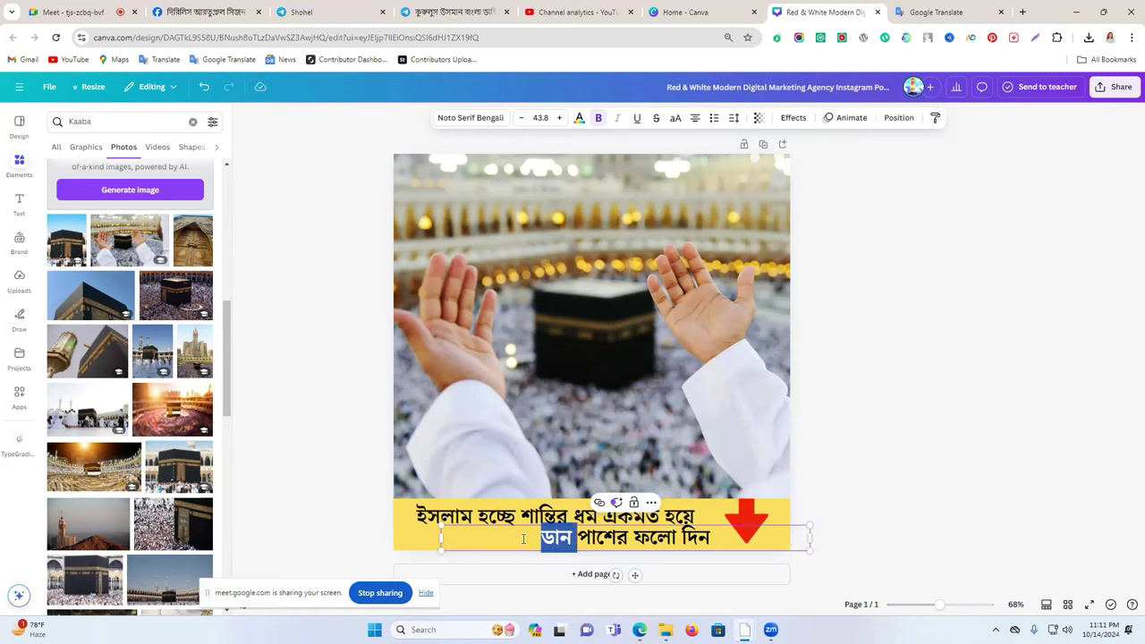
pyautogui.click(523, 539)
pyautogui.hotkey('ctrl', 'v')
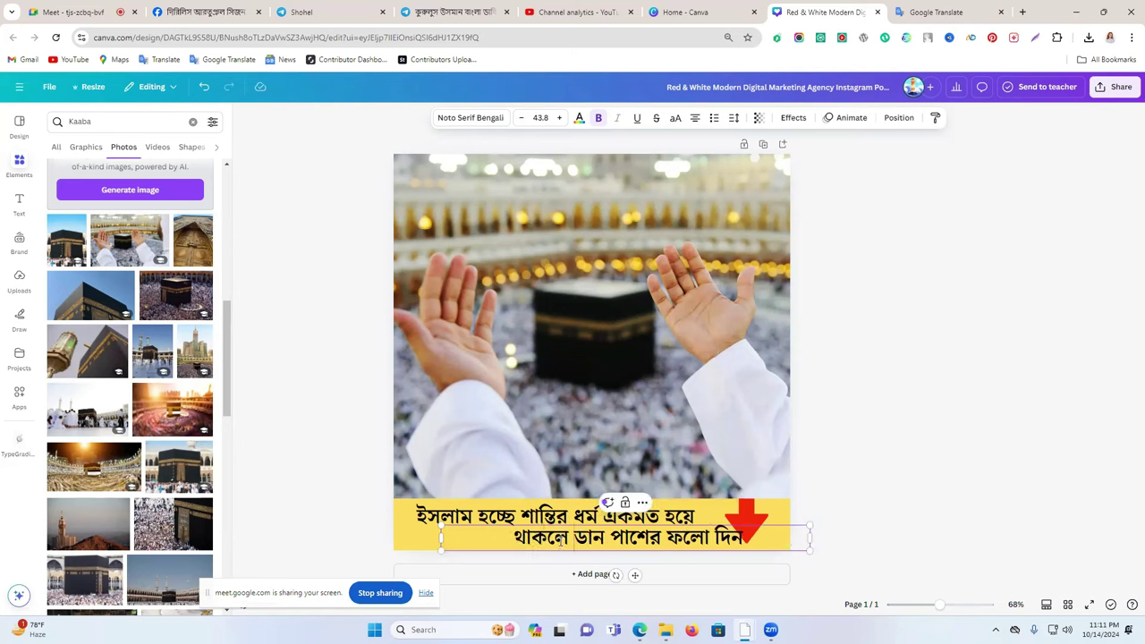
pyautogui.click(836, 521)
# - Shift the second text line left to clear the red arrow, and slightly enlarge both lines together within the yellow band
pyautogui.click(664, 542)
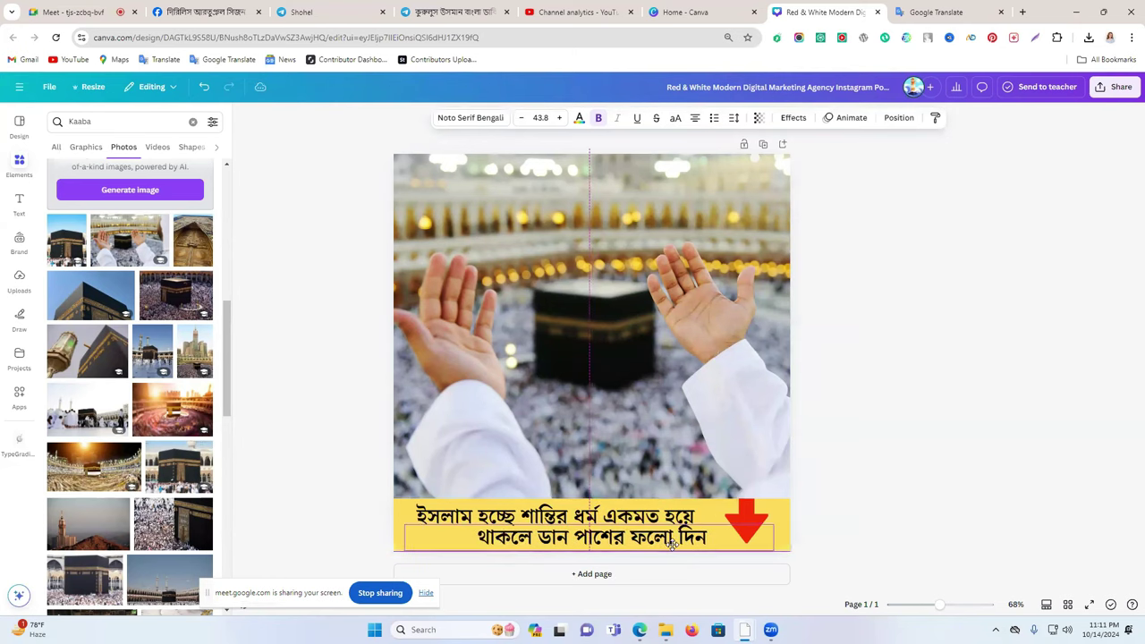
pyautogui.click(446, 480)
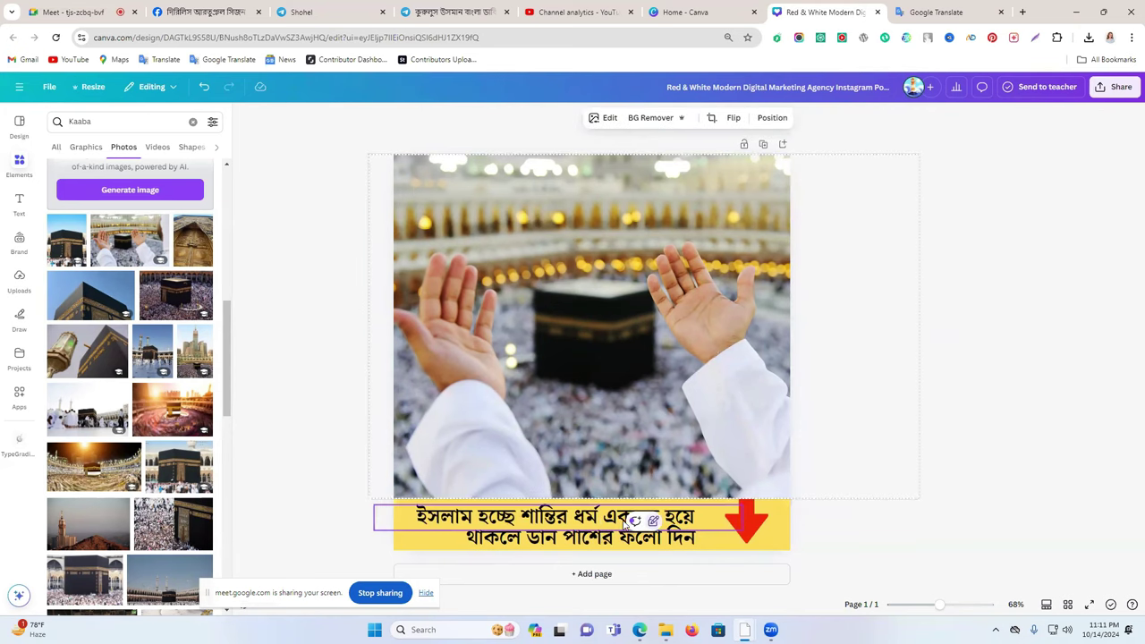
pyautogui.click(397, 518)
pyautogui.moveTo(339, 488); pyautogui.dragTo(492, 561)
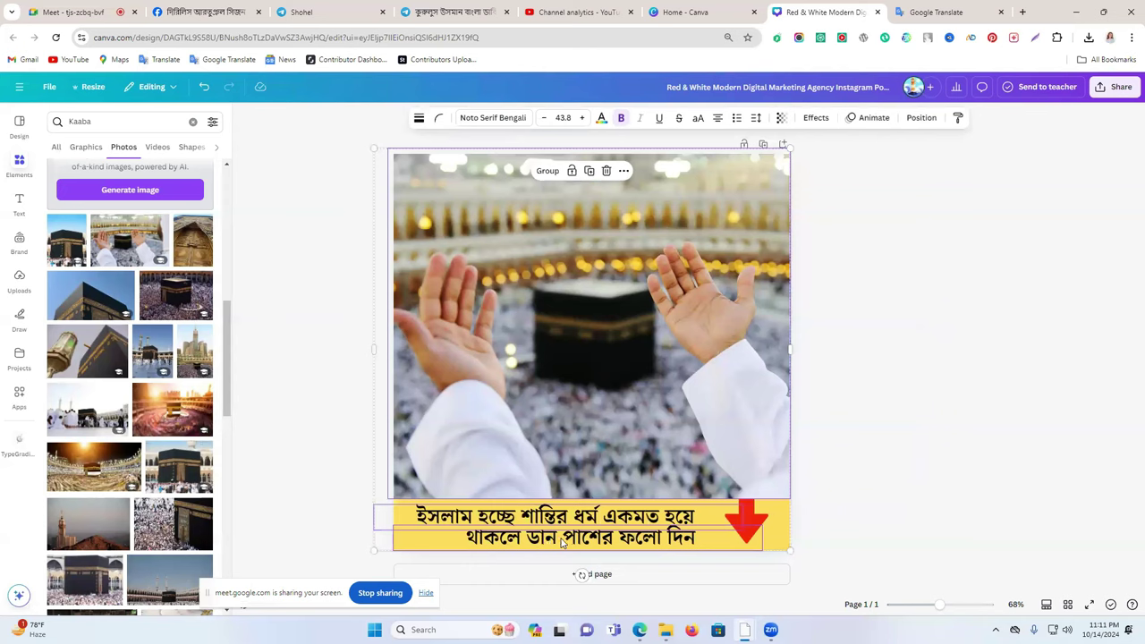
pyautogui.moveTo(790, 550); pyautogui.dragTo(828, 560)
pyautogui.moveTo(704, 530); pyautogui.dragTo(704, 517)
pyautogui.click(901, 452)
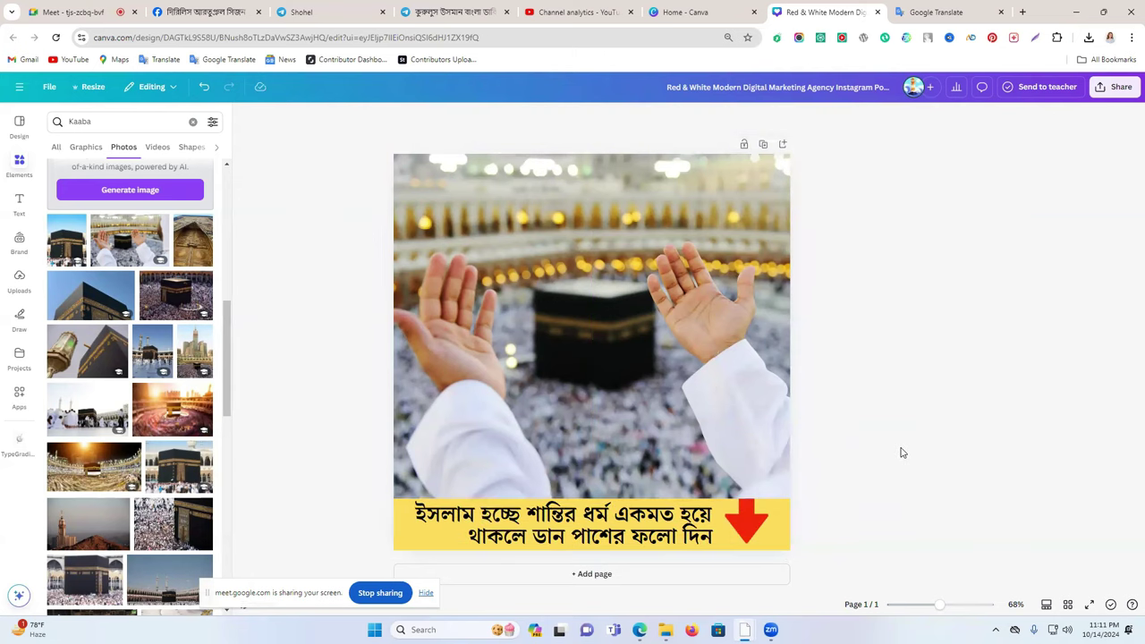
# - Bring the red arrow in front of the photo so that its whole shaft shows above the yellow band
pyautogui.click(767, 516)
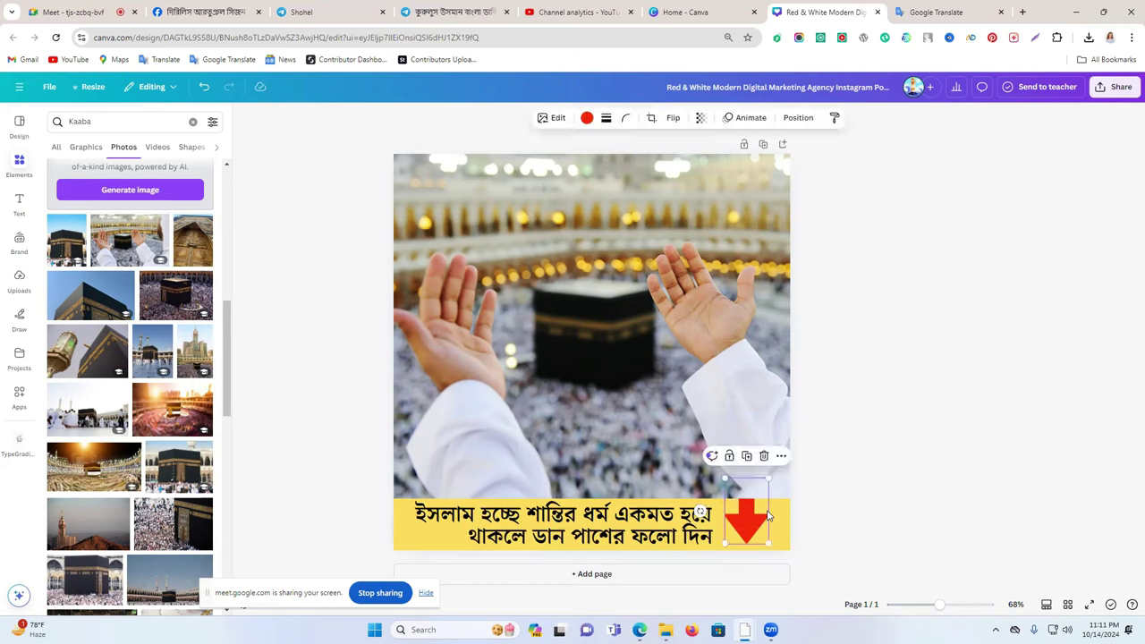
pyautogui.moveTo(747, 502); pyautogui.dragTo(747, 502)
pyautogui.click(862, 506)
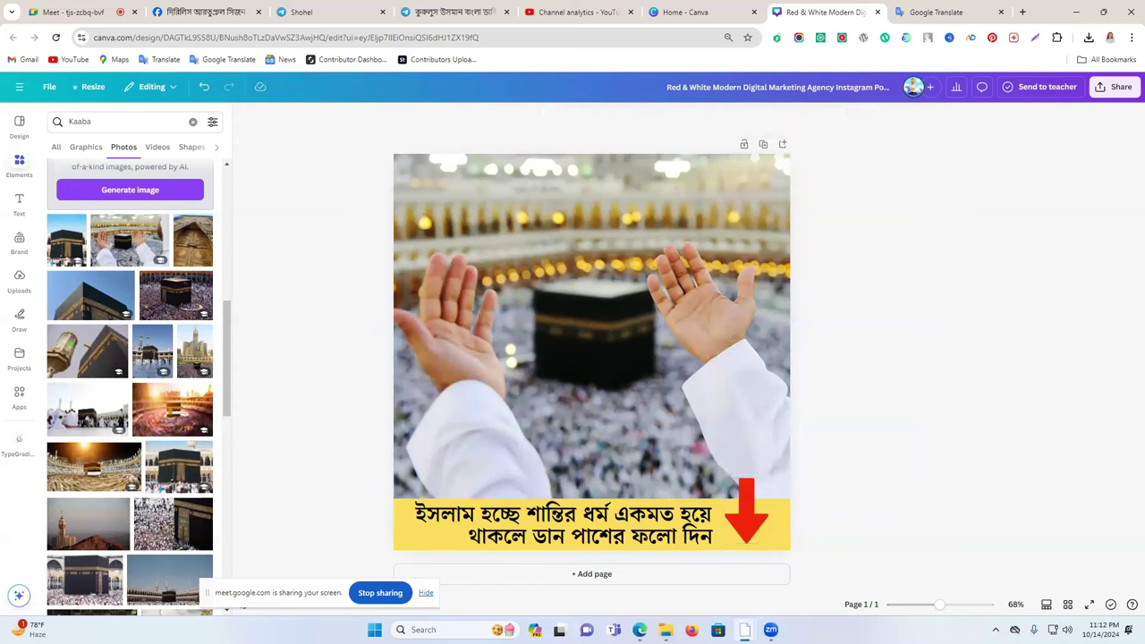
# - Download the finished Kaaba design as a PNG at size 1
pyautogui.click(1119, 98)
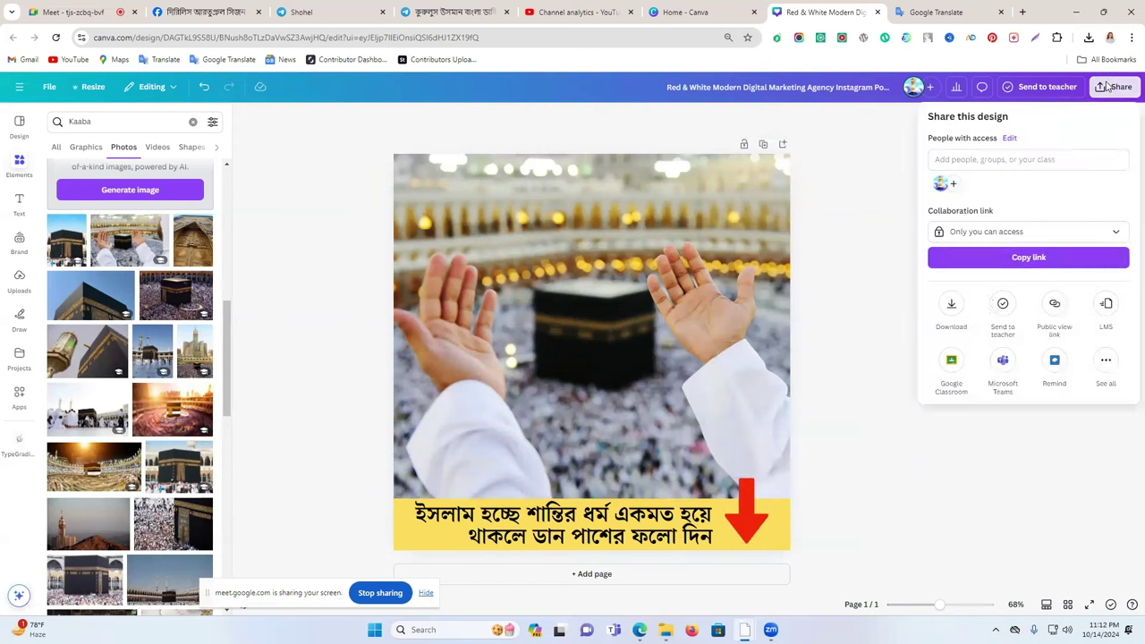
pyautogui.click(963, 309)
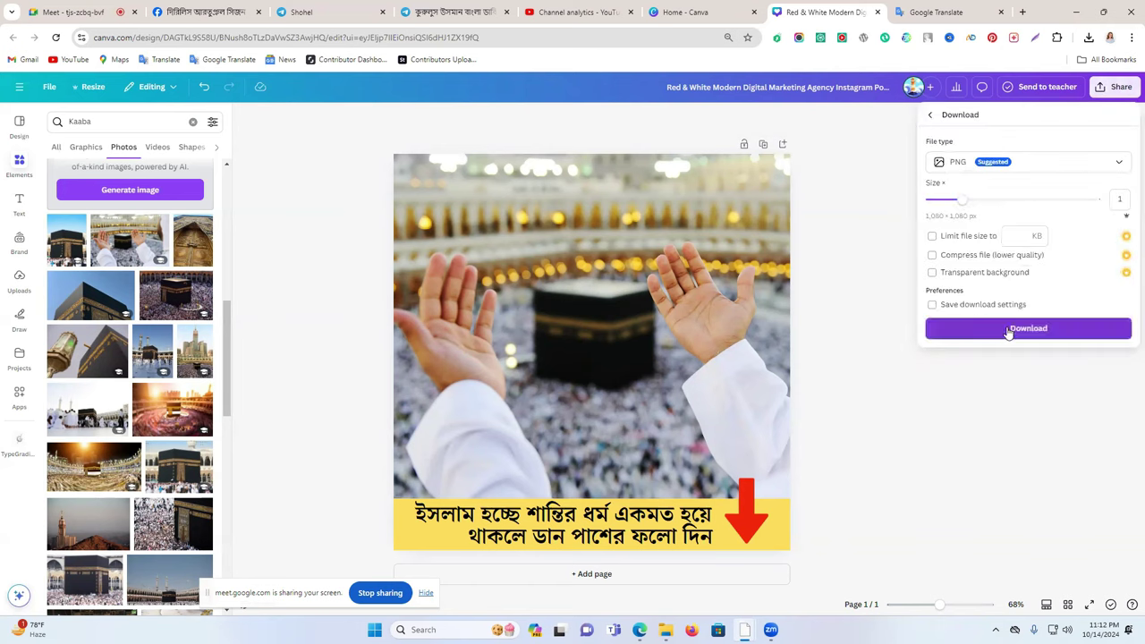
pyautogui.click(1007, 327)
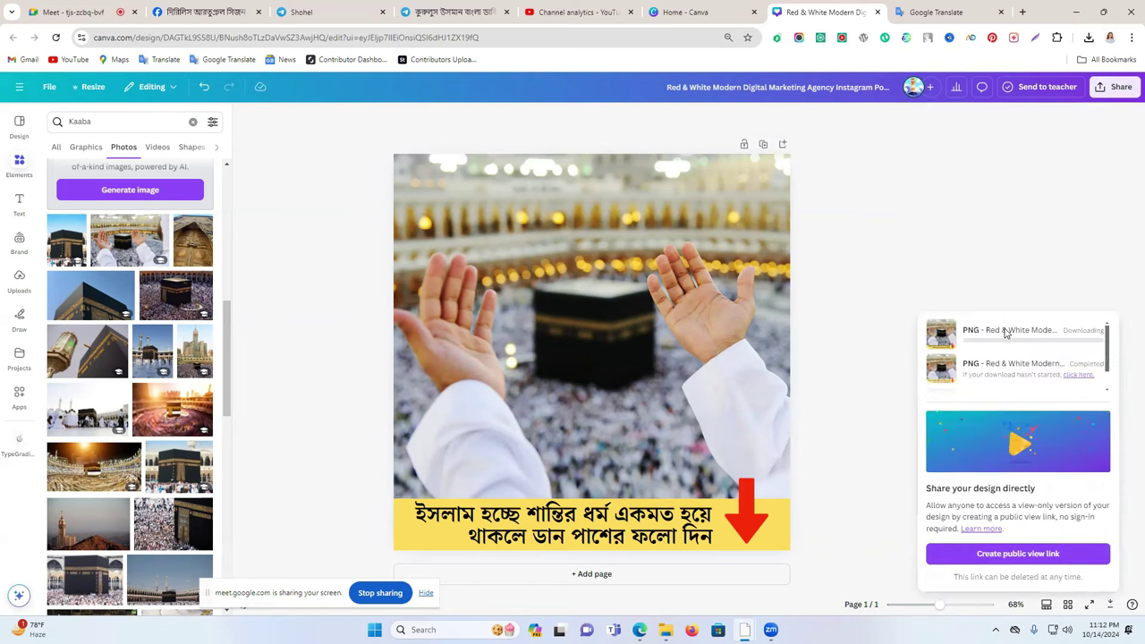
# - Dictate the Bengali phrase "ইসলামকে ভালবাসলে" into Google Translate as alternative wording
pyautogui.hotkey('ctrl', 'Tab')
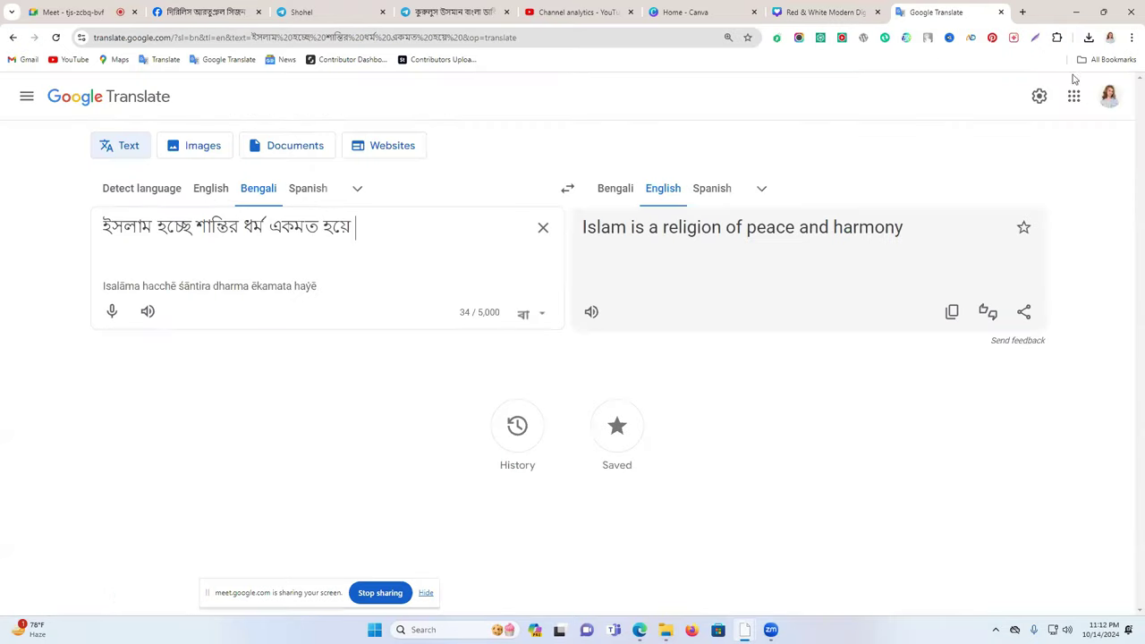
pyautogui.click(110, 312)
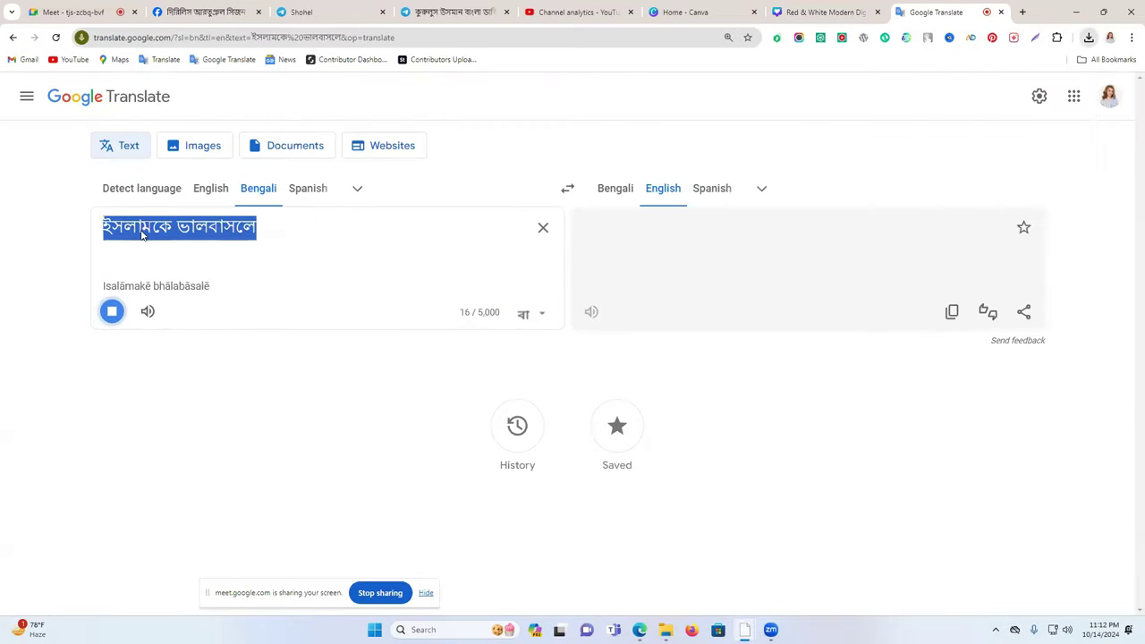
pyautogui.click(111, 320)
pyautogui.doubleClick(139, 231)
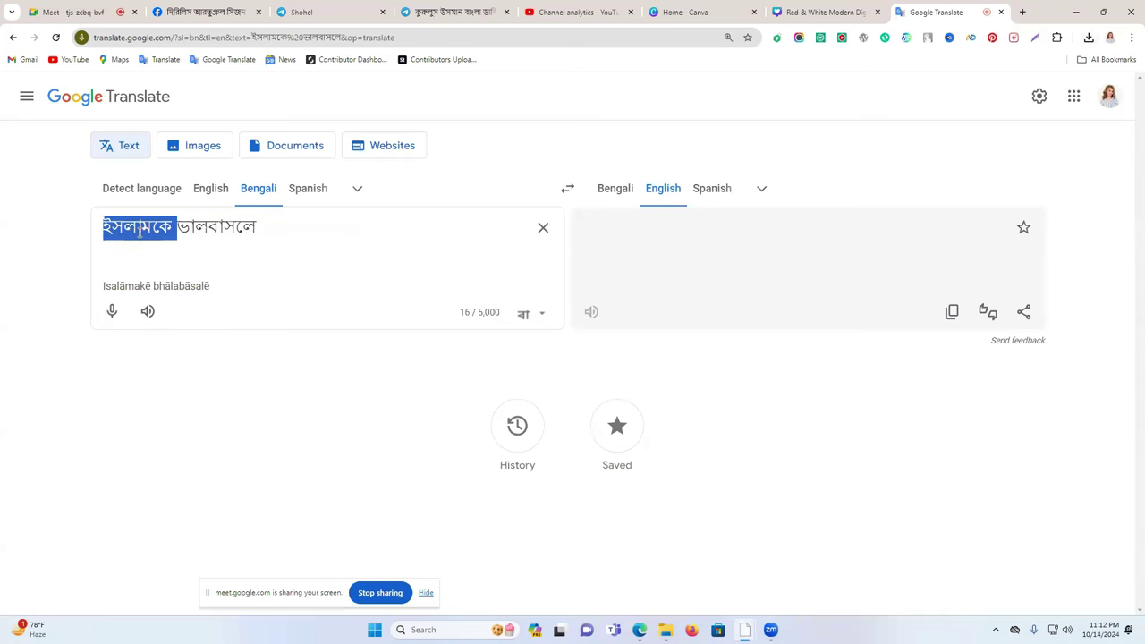
pyautogui.click(785, 11)
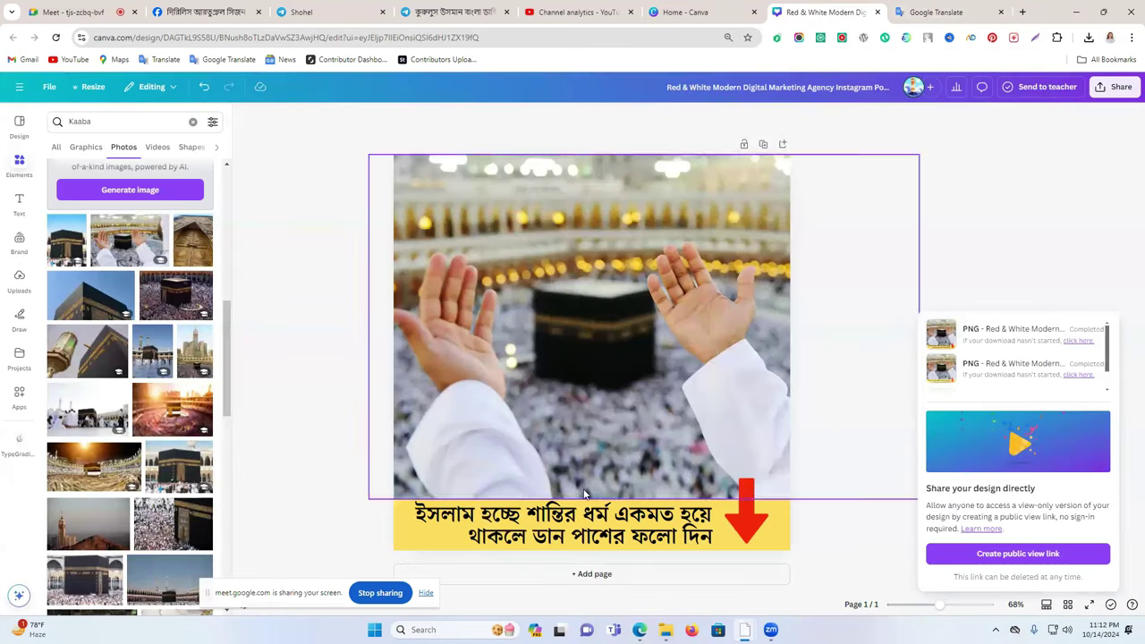
pyautogui.click(515, 516)
pyautogui.moveTo(611, 514); pyautogui.dragTo(408, 513)
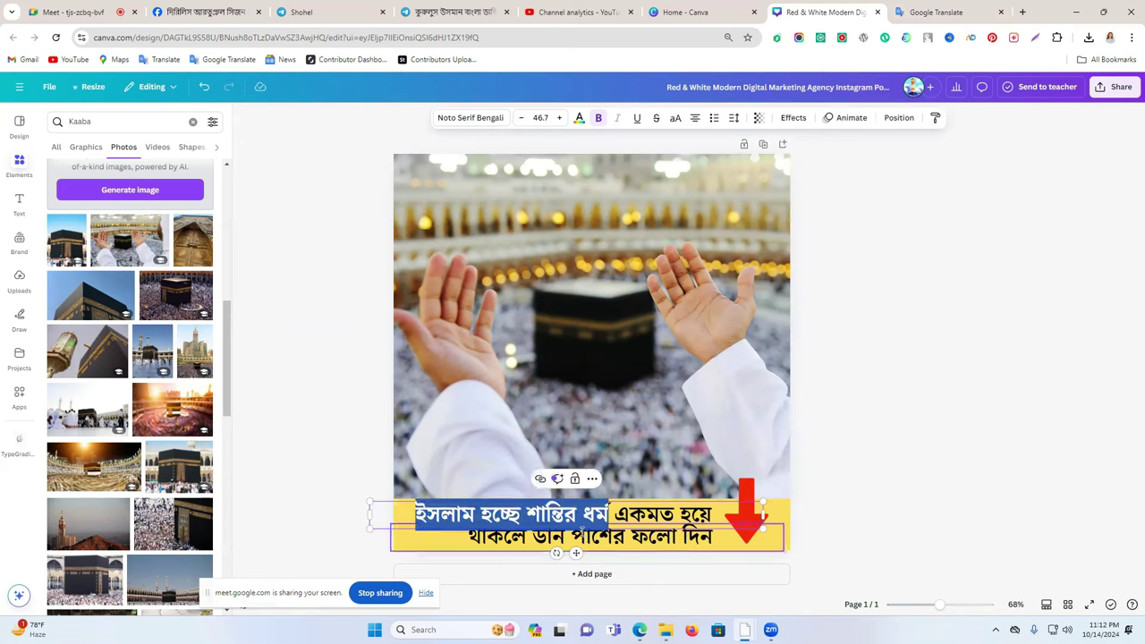
pyautogui.click(607, 515)
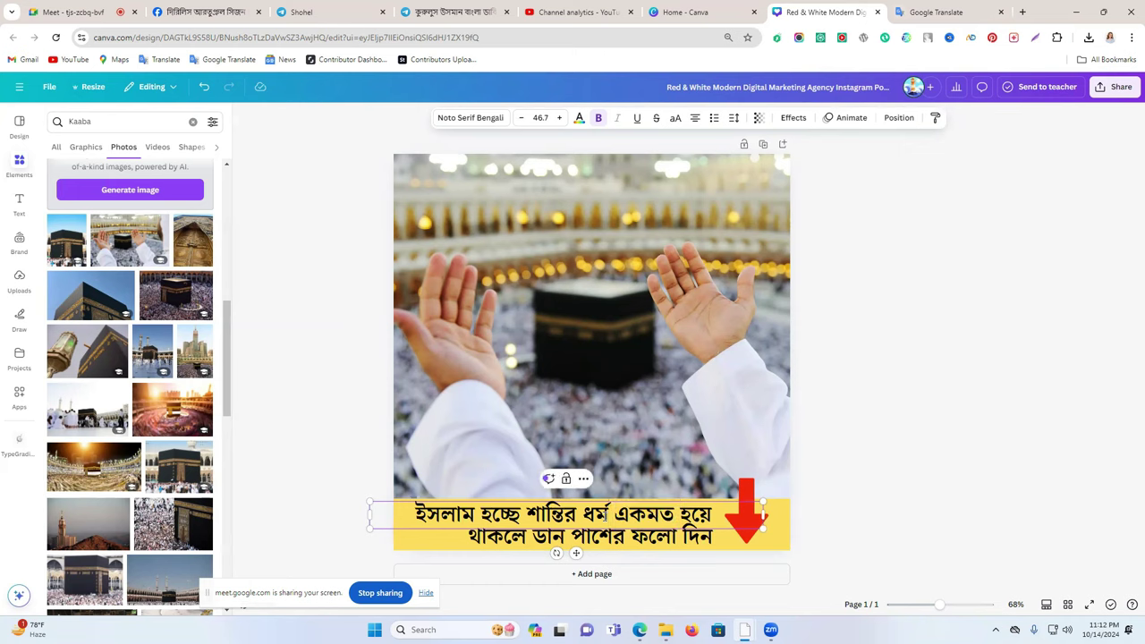
pyautogui.moveTo(417, 514); pyautogui.dragTo(617, 512)
pyautogui.click(1011, 340)
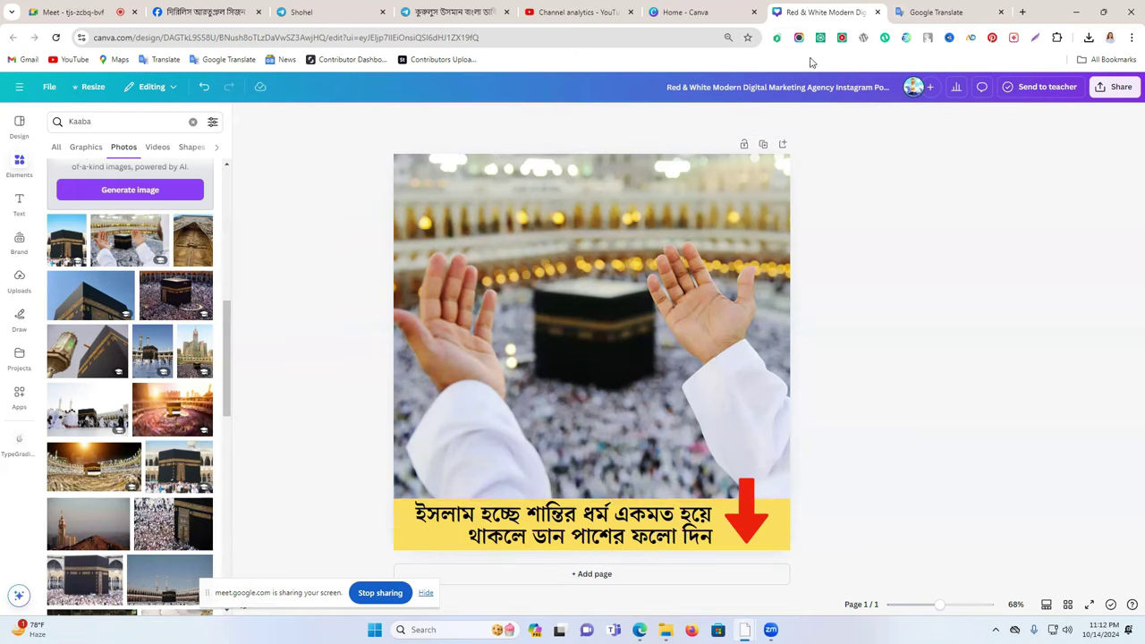
pyautogui.click(877, 13)
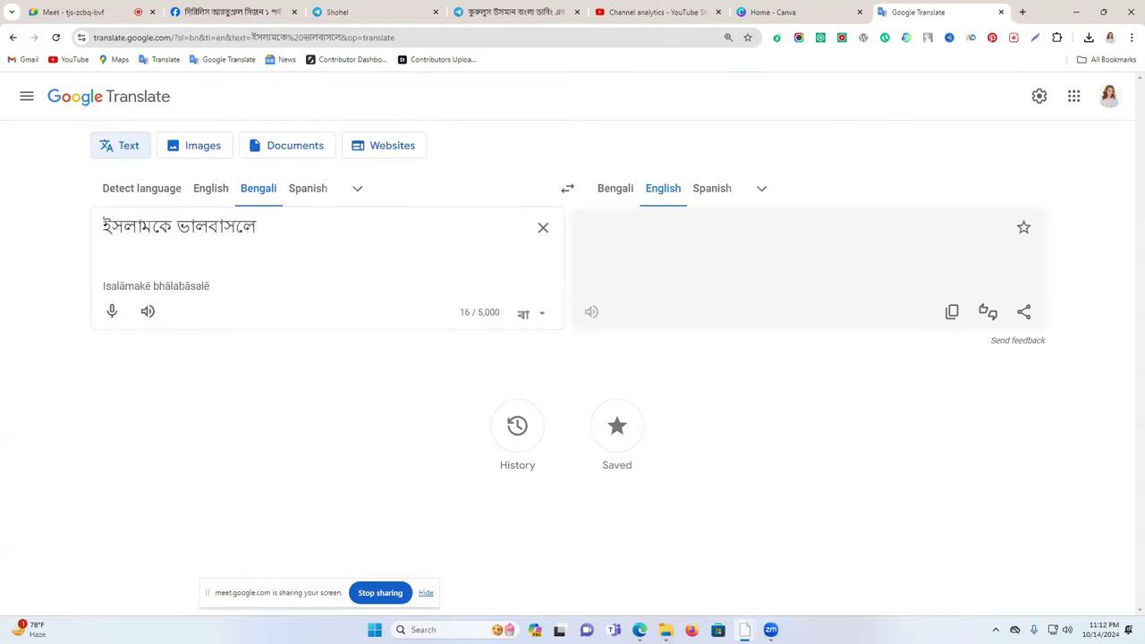
# - Switch to Ads Manager and clear the current image from the creative of New new life Ad
pyautogui.click(640, 630)
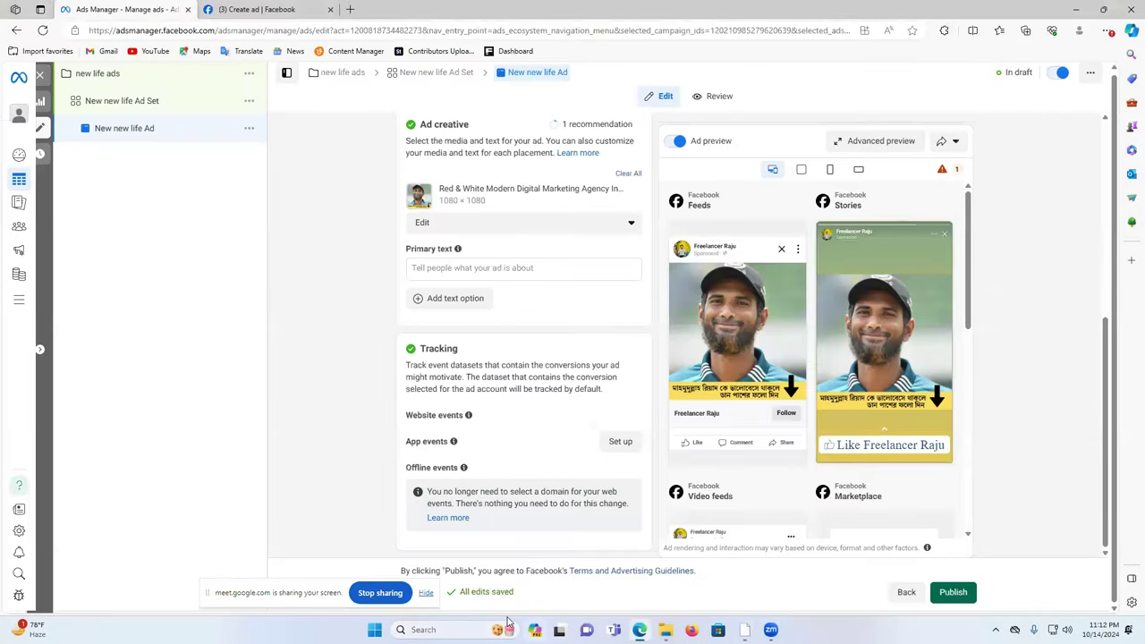
pyautogui.click(282, 11)
pyautogui.click(85, 7)
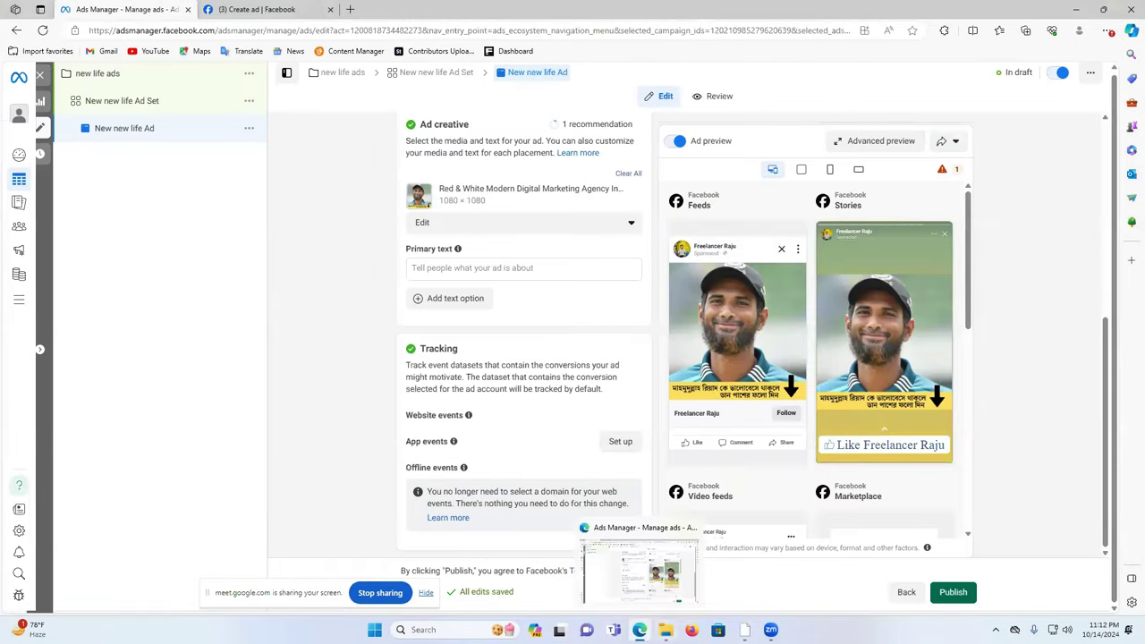
pyautogui.click(640, 629)
pyautogui.click(640, 629)
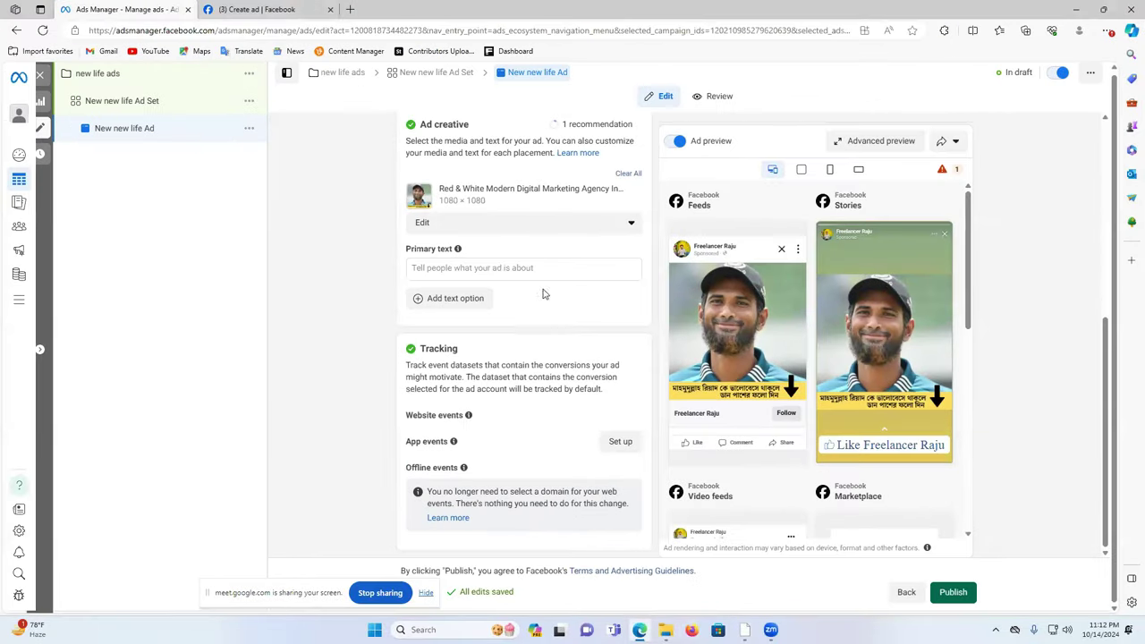
pyautogui.scroll(-1, 760, 329)
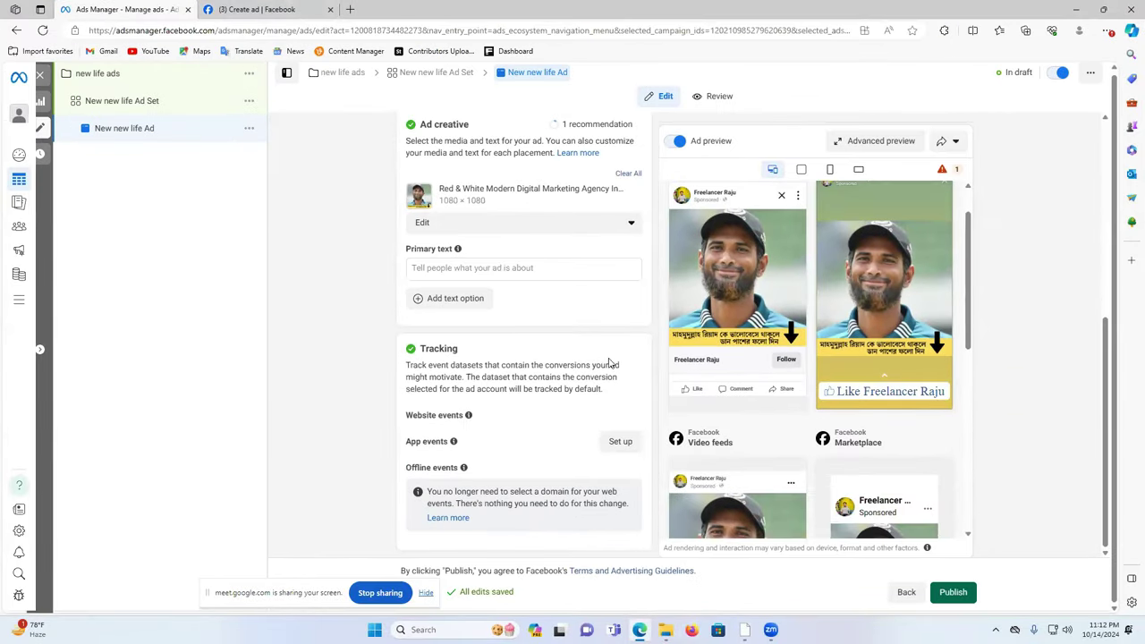
pyautogui.scroll(2, 492, 325)
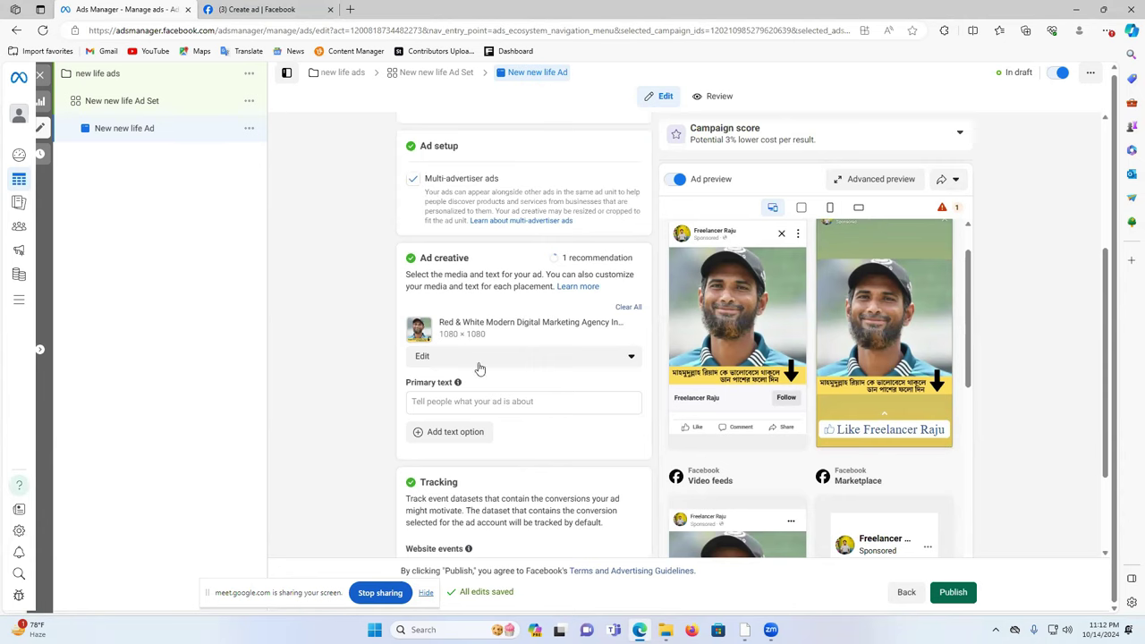
pyautogui.click(625, 307)
# - Upload "Red & White Modern Digital Marketing Agency Instagram Post (Square) (2)" from Downloads and use it as the ad's image
pyautogui.click(446, 326)
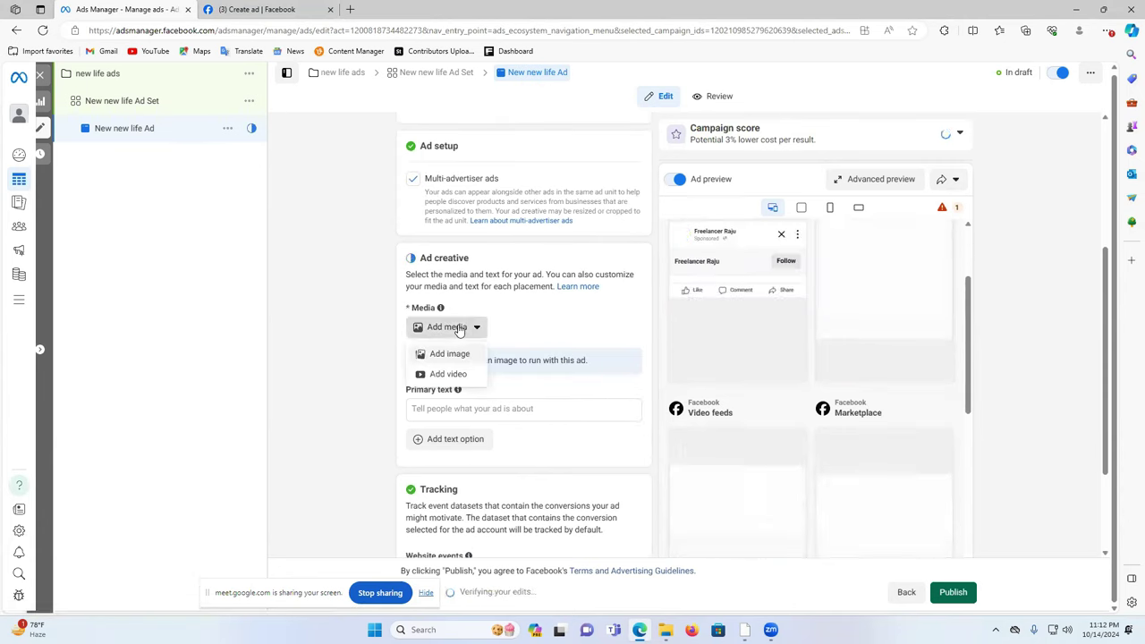
pyautogui.click(454, 355)
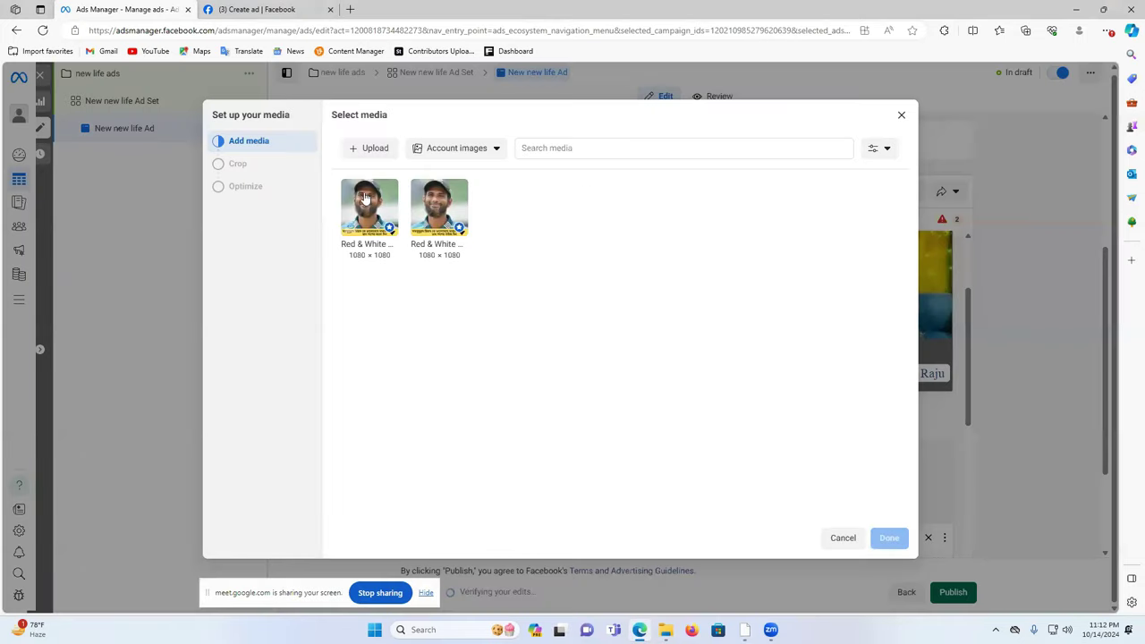
pyautogui.click(370, 148)
pyautogui.click(117, 134)
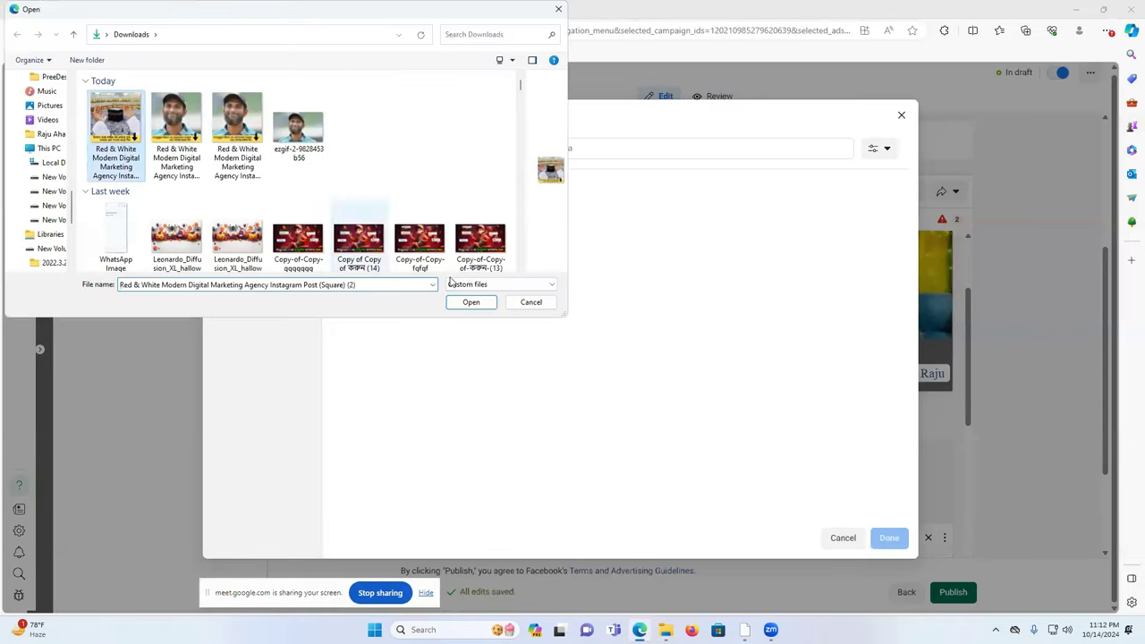
pyautogui.click(469, 300)
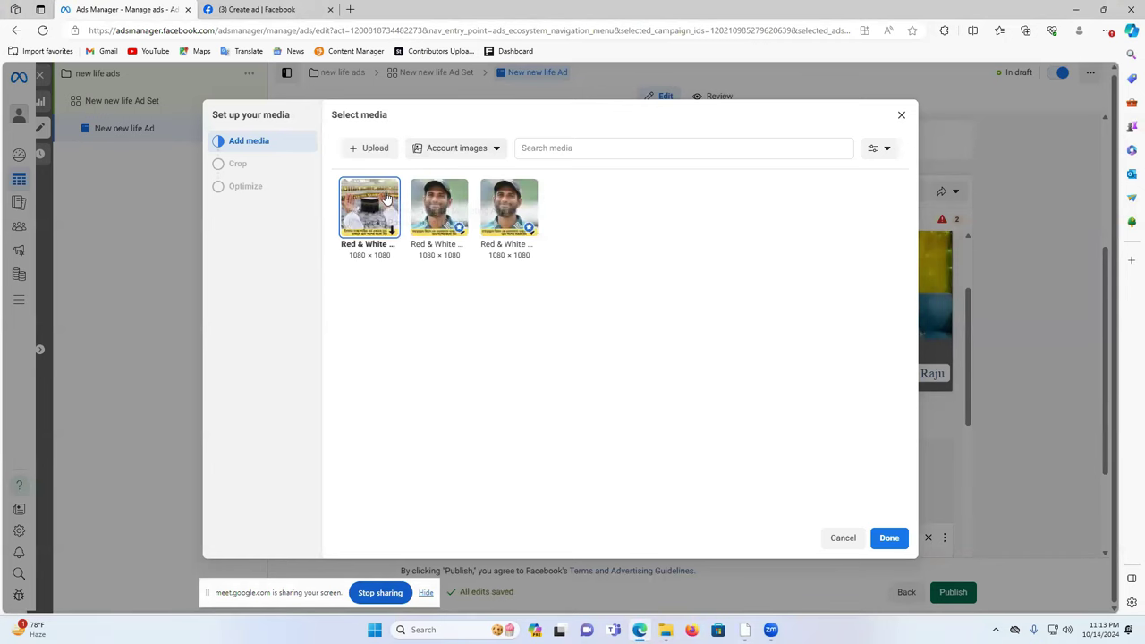
pyautogui.click(888, 539)
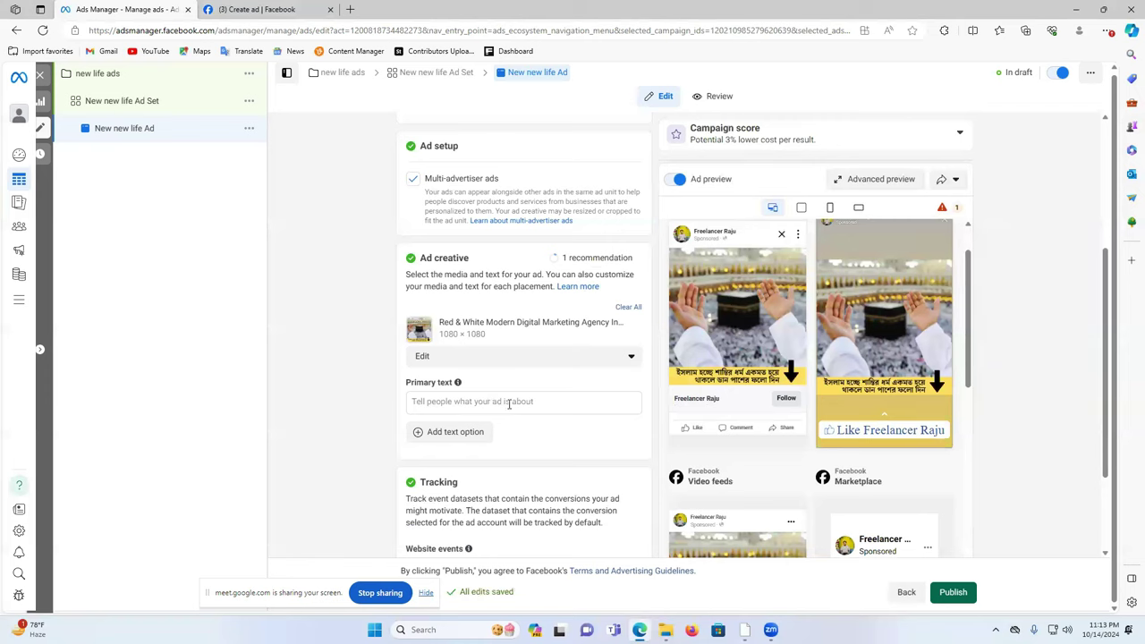
# - Switch to Canva and reopen the Red & White Modern Digital Marketing Agency design with the Kaaba photo
pyautogui.moveTo(744, 624)
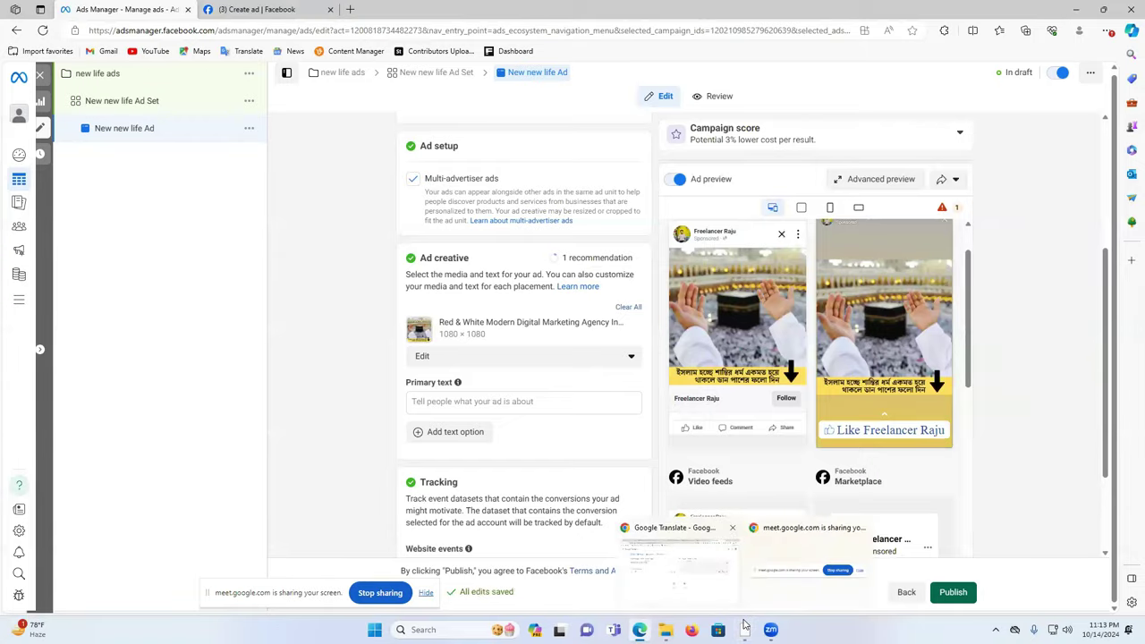
pyautogui.click(684, 555)
pyautogui.click(787, 11)
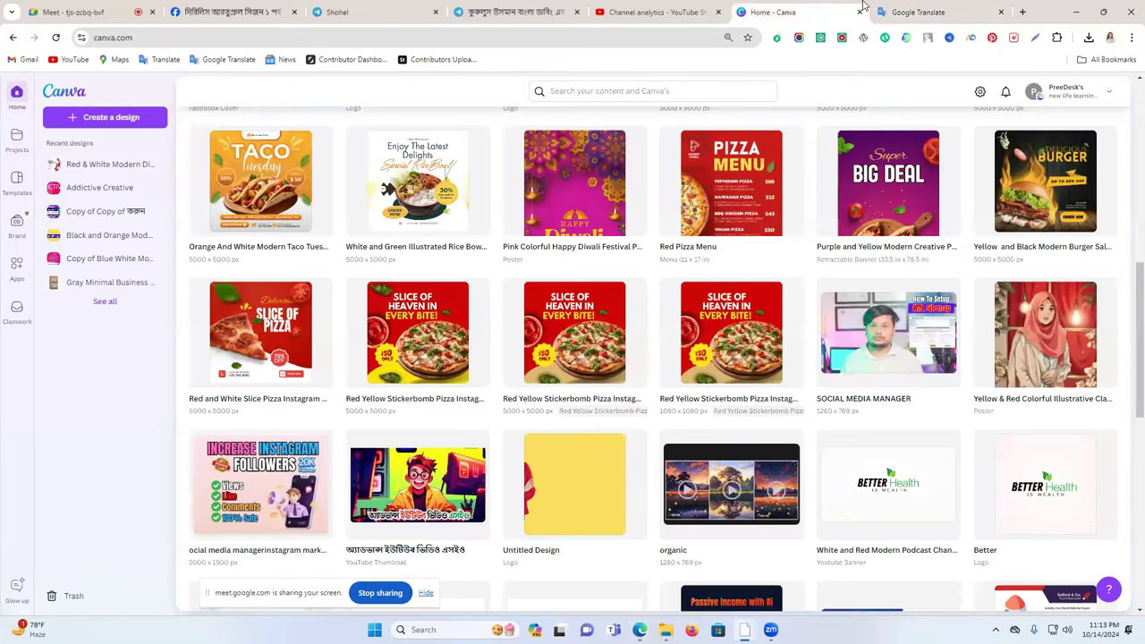
pyautogui.scroll(1, 518, 327)
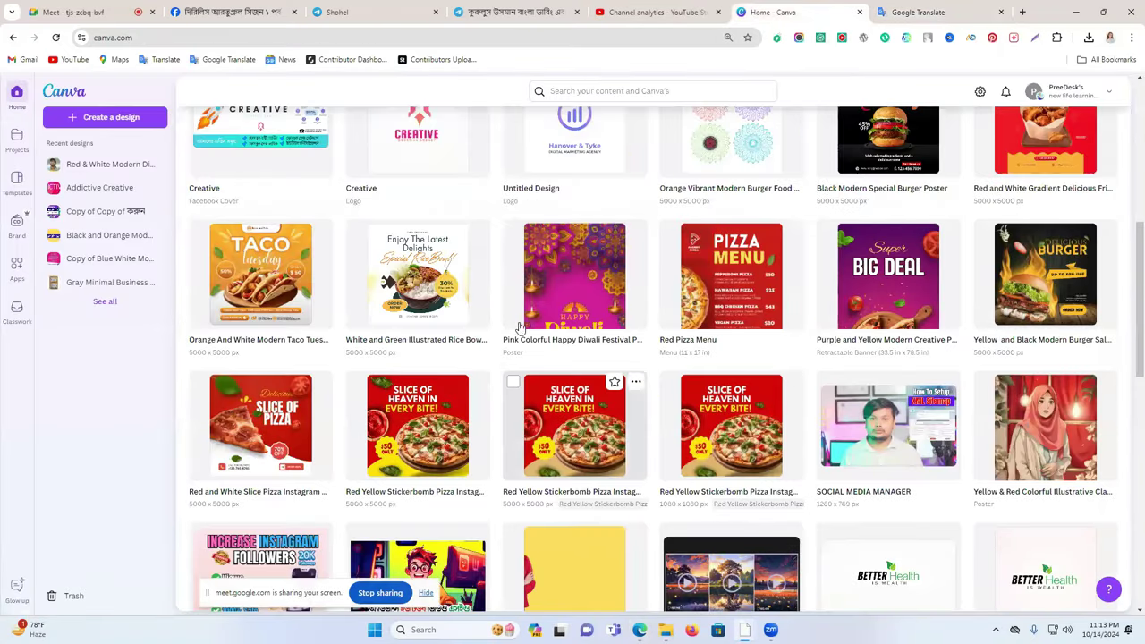
pyautogui.scroll(5, 519, 328)
pyautogui.scroll(2, 315, 367)
pyautogui.click(728, 325)
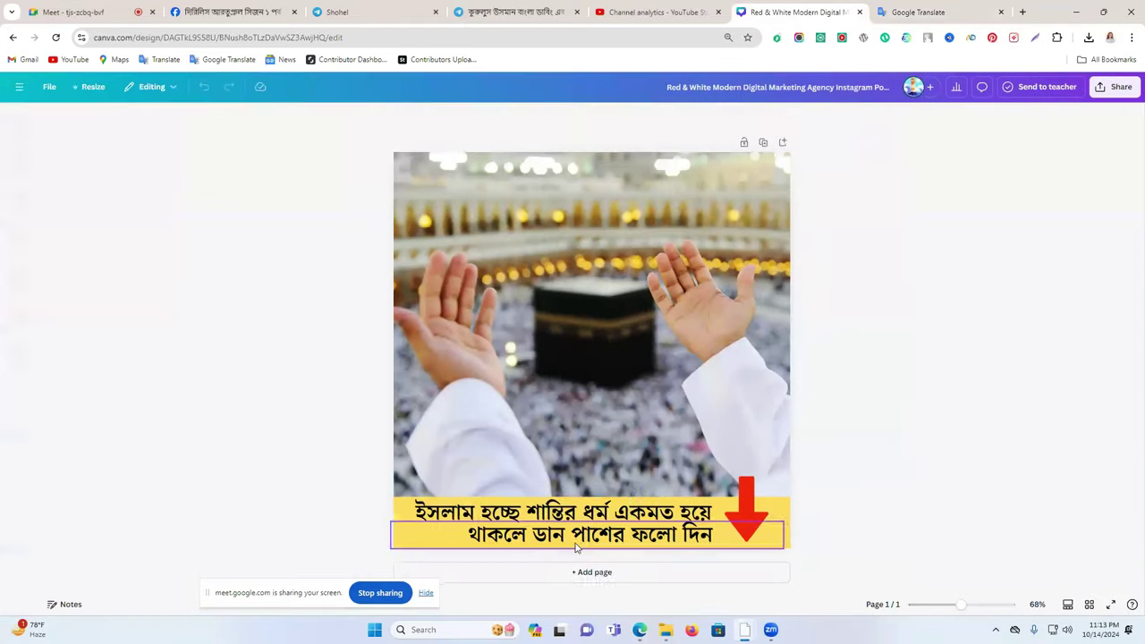
# - Copy the design's first text line and replace the Google Translate source text with "ইসলাম হচ্ছে শান্তির ধর্ম একমত হয়ে"
pyautogui.click(526, 527)
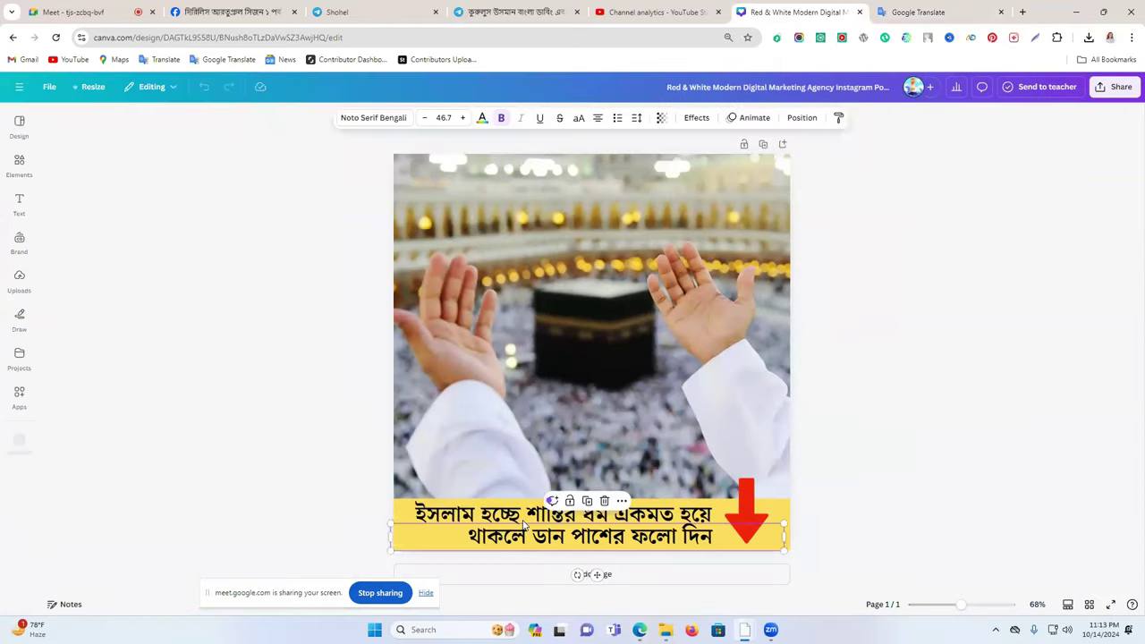
pyautogui.click(517, 515)
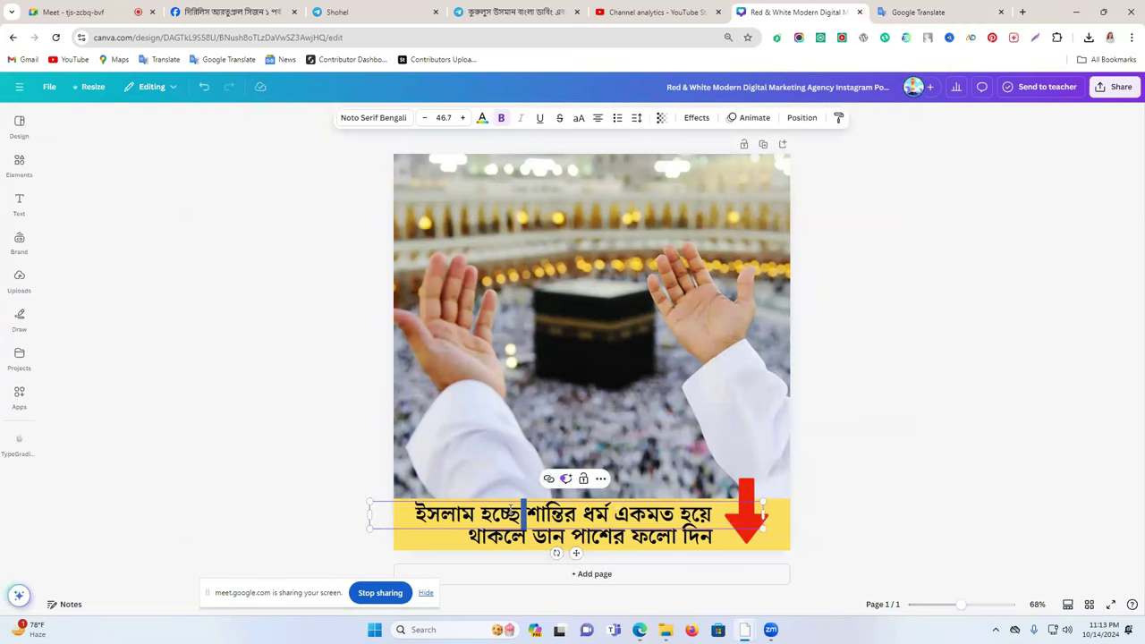
pyautogui.click(921, 12)
pyautogui.click(542, 228)
pyautogui.write('ইসলাম হচ্ছে শান্তির ধর্ম একমত হয়ে')
pyautogui.click(804, 12)
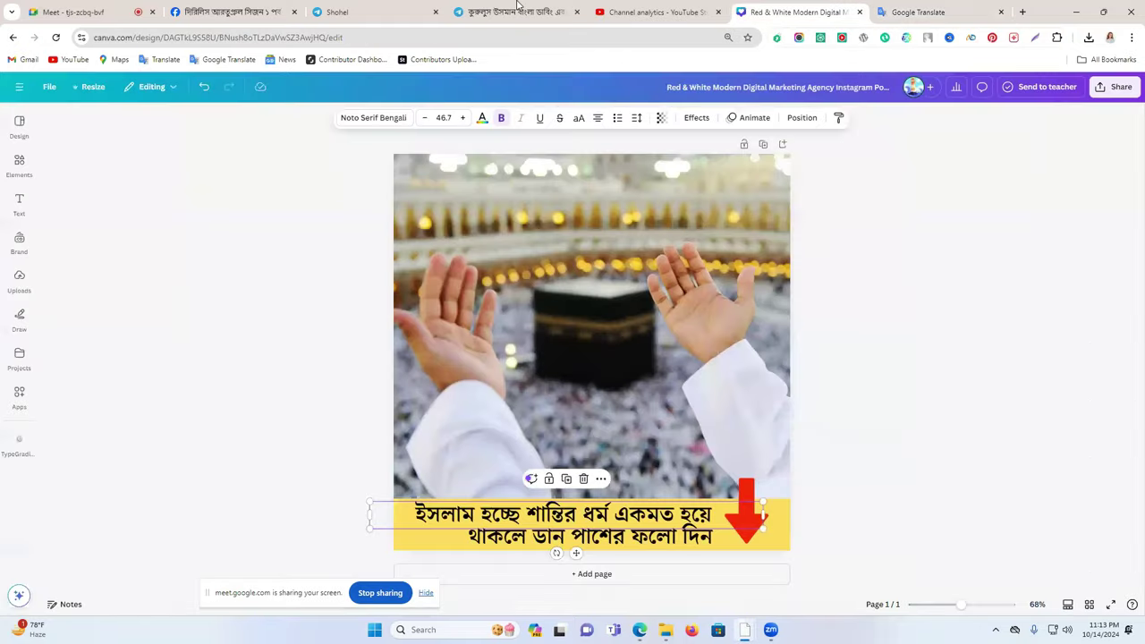
pyautogui.click(517, 7)
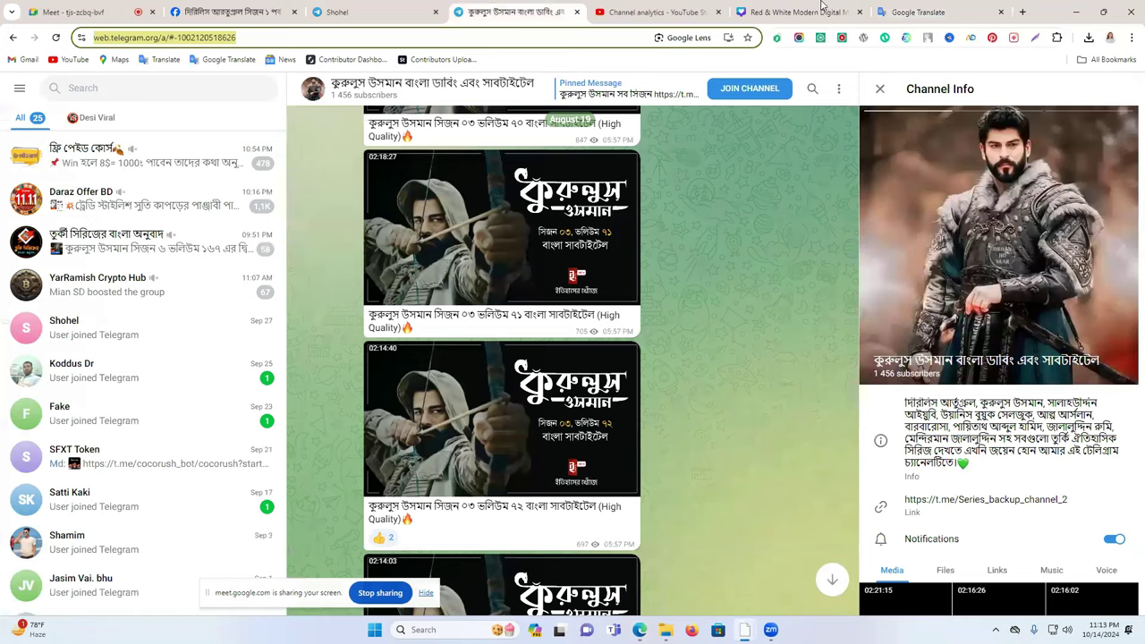
pyautogui.click(898, 9)
pyautogui.click(246, 18)
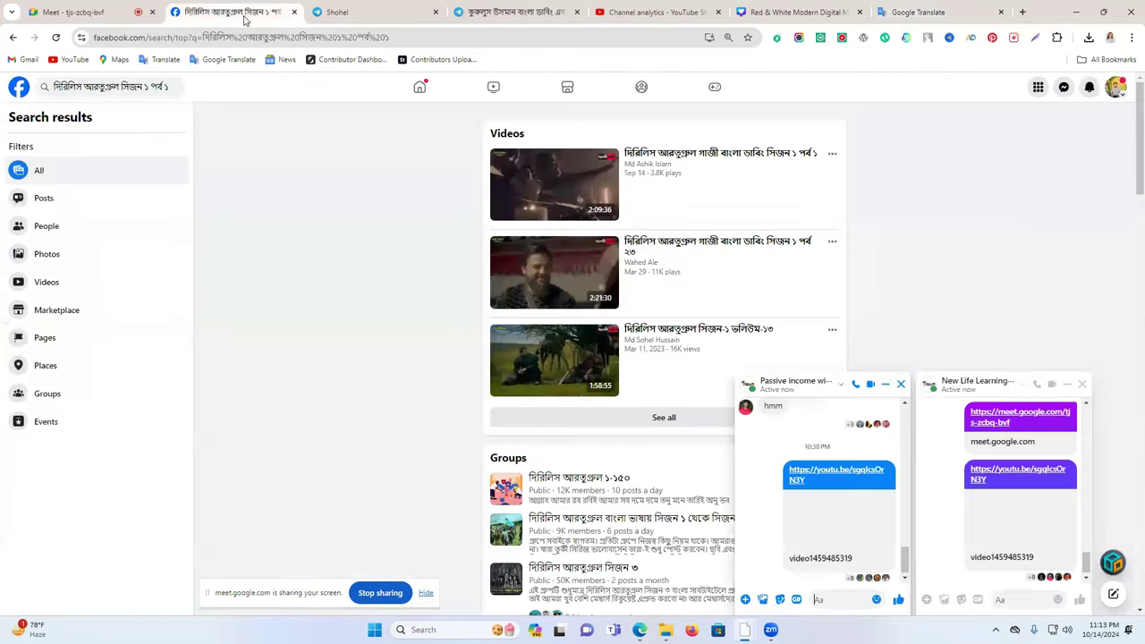
pyautogui.moveTo(771, 628)
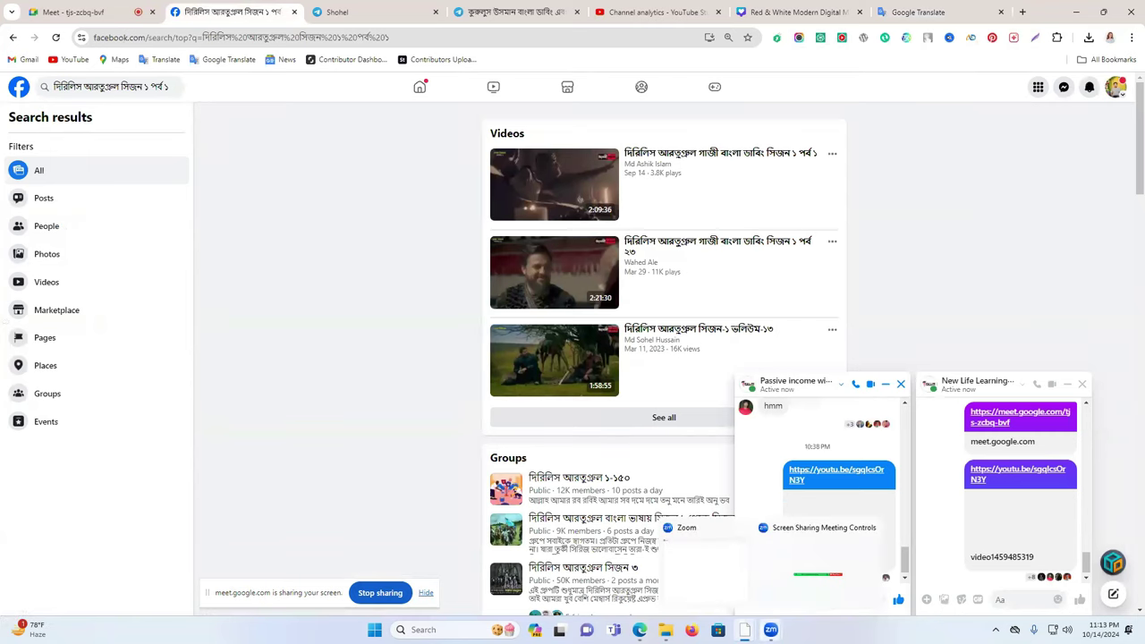
# - Copy the design's second line "থাকলে ডান পাশের ফলো দিন" and append it to the first line in Google Translate
pyautogui.click(795, 11)
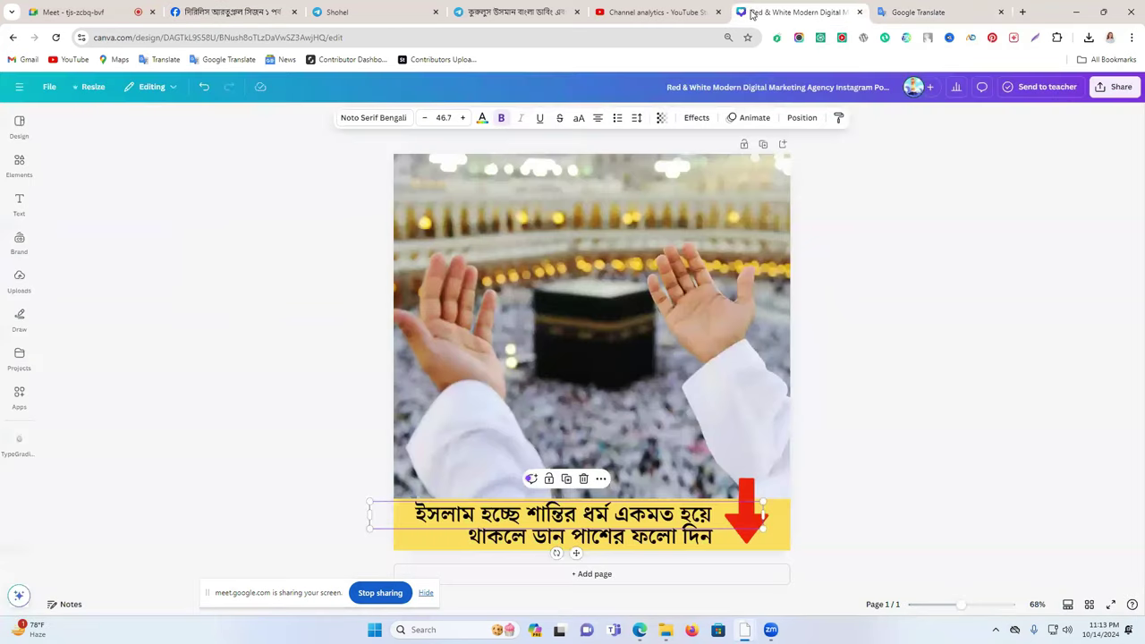
pyautogui.doubleClick(590, 537)
pyautogui.hotkey('ctrl', 'c')
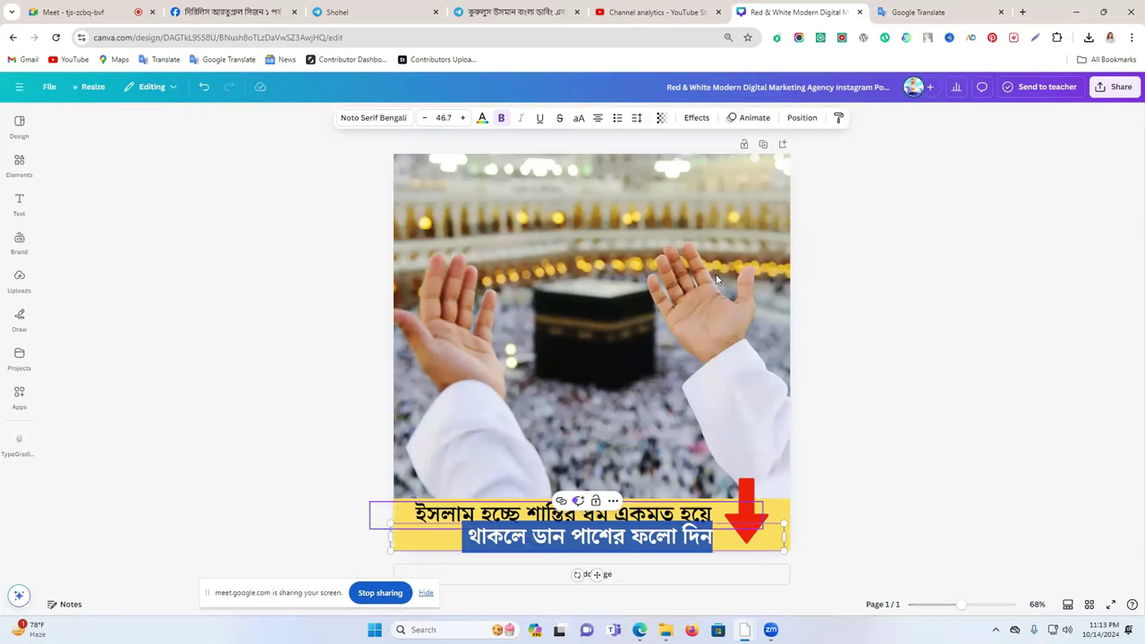
pyautogui.click(912, 11)
pyautogui.hotkey('ctrl', 'v')
# - Copy the combined sentence into the ad's primary text in Ads Manager: "ইসলাম হচ্ছে শান্তির ধর্ম একমত হয়ে থাকলে ডান পাশের ফলো দিন"
pyautogui.hotkey('ctrl', 'a')
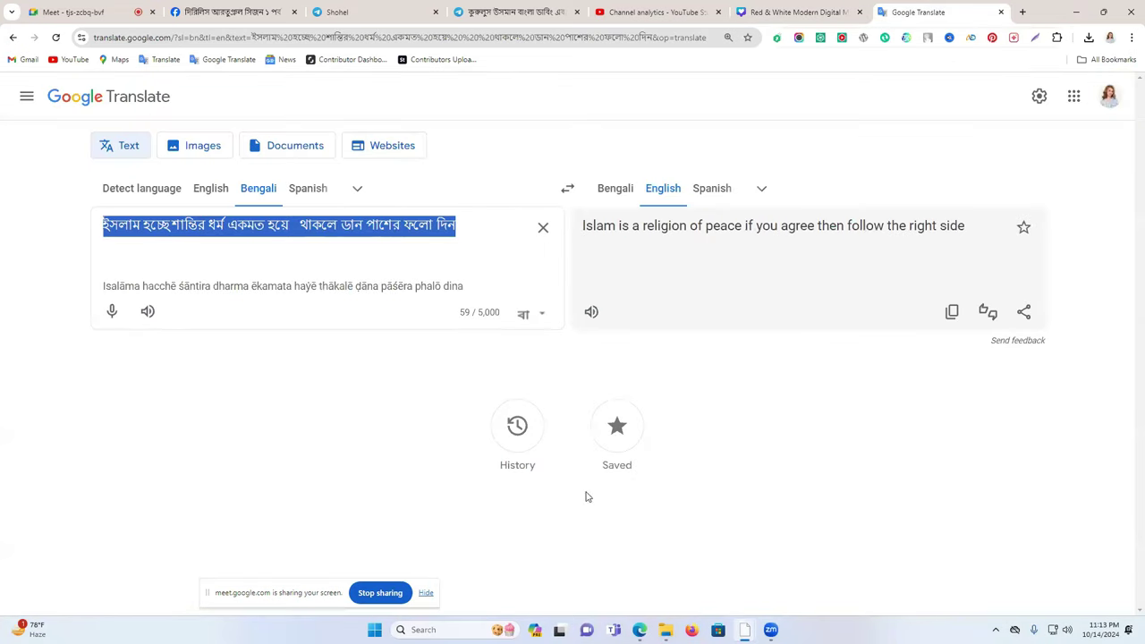
pyautogui.click(642, 626)
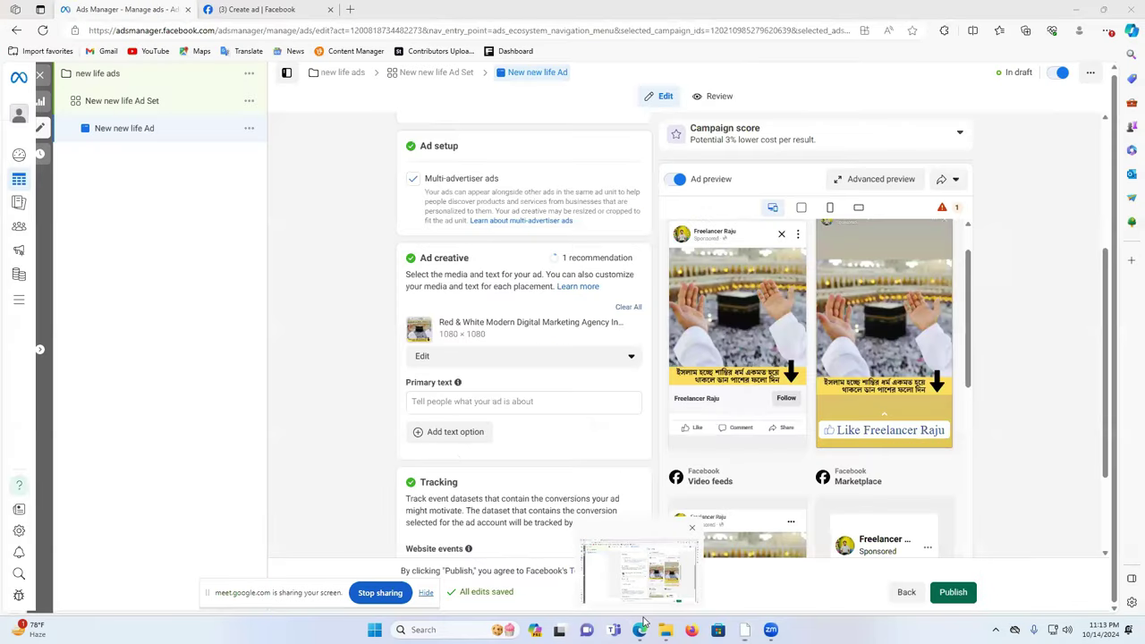
pyautogui.click(438, 401)
pyautogui.write('ইসলাম হচ্ছে শান্তির ধর্ম একমত হয়ে  থাকলে ডান পাশের ফলো দিন')
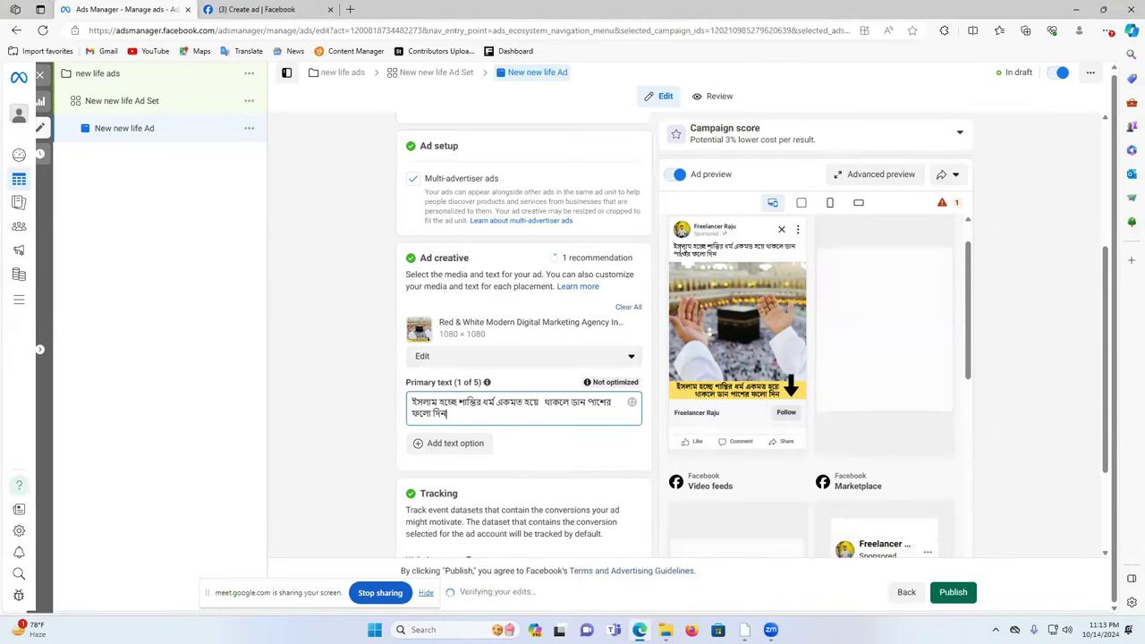
# - Review the Facebook feed and story previews and submit New new life Ad for publishing
pyautogui.scroll(-2, 519, 375)
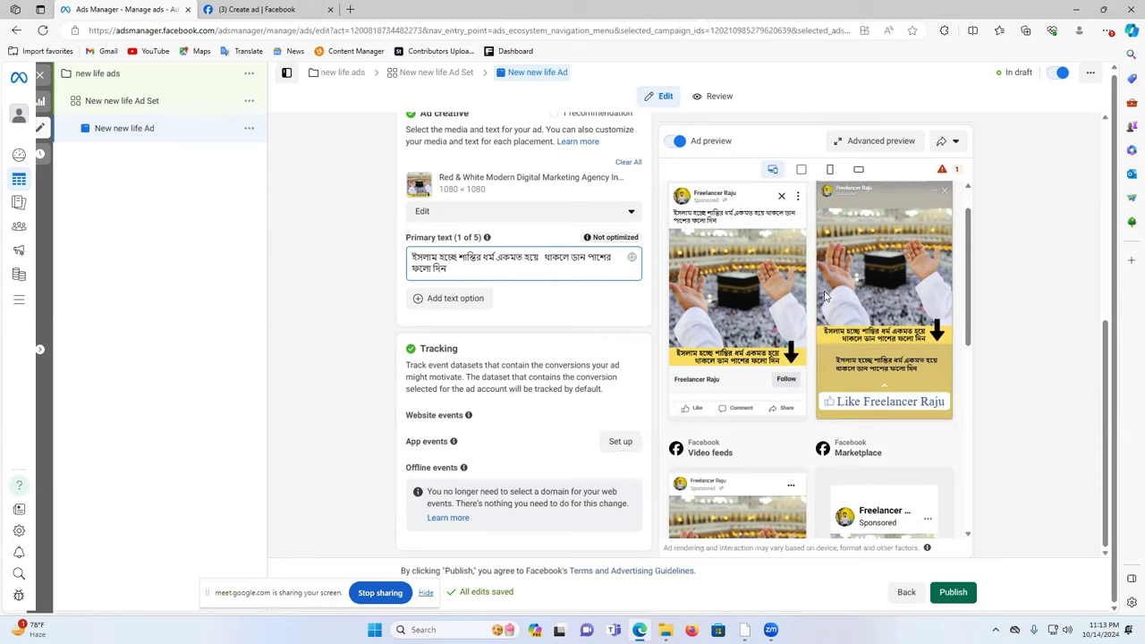
pyautogui.click(955, 594)
pyautogui.click(953, 593)
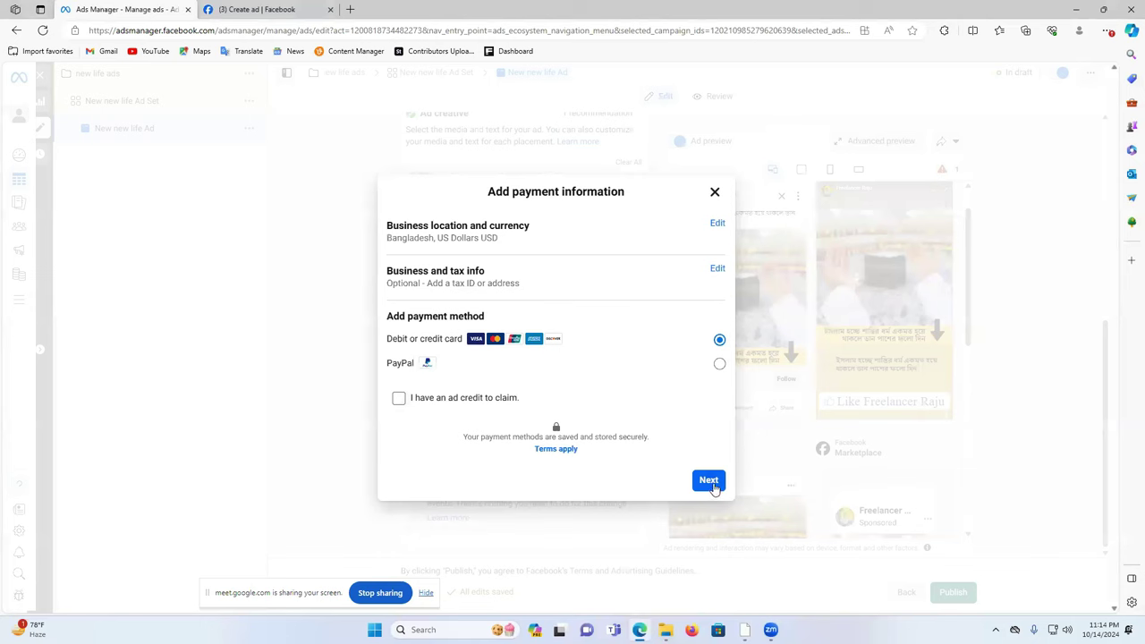
# - Dismiss the payment information form and review the ad previews for the Feeds placements
pyautogui.click(713, 193)
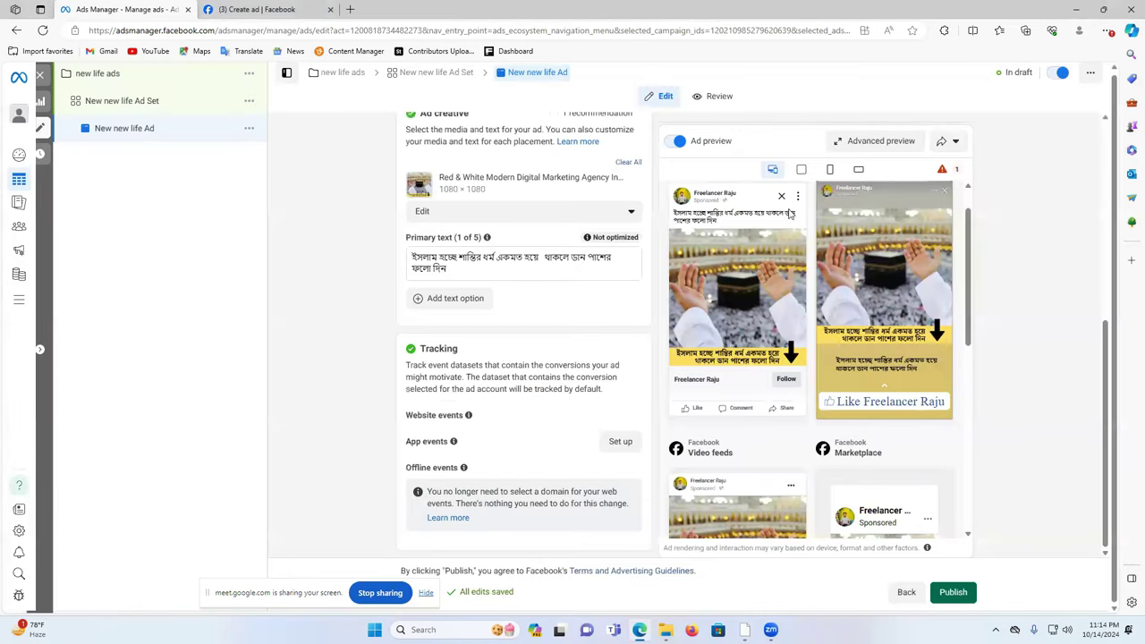
pyautogui.click(800, 169)
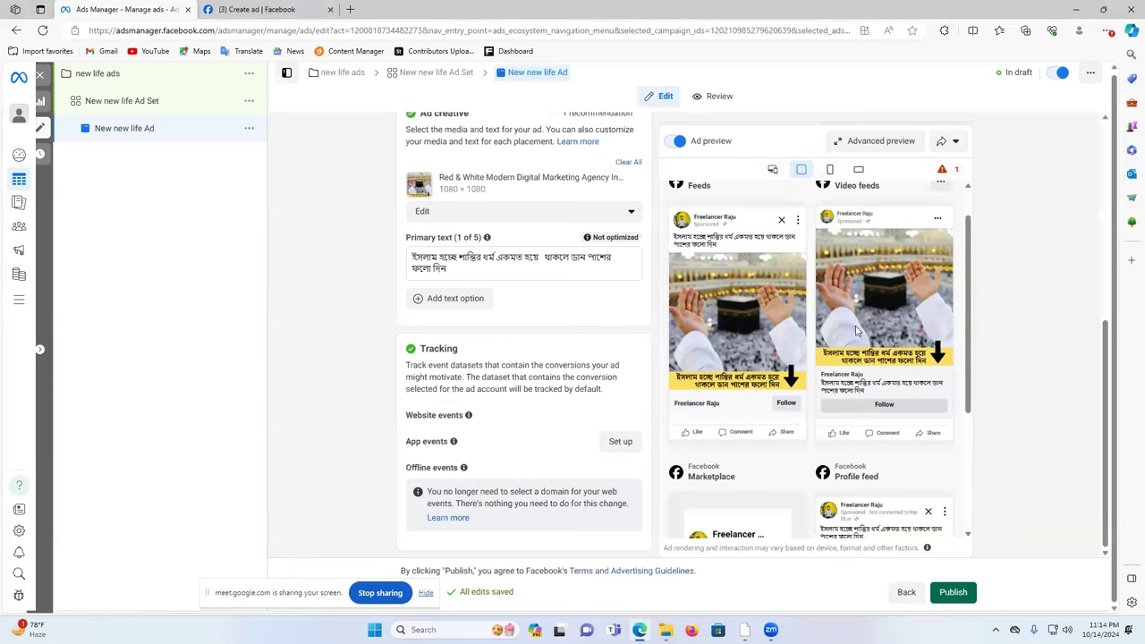
pyautogui.scroll(-3, 840, 357)
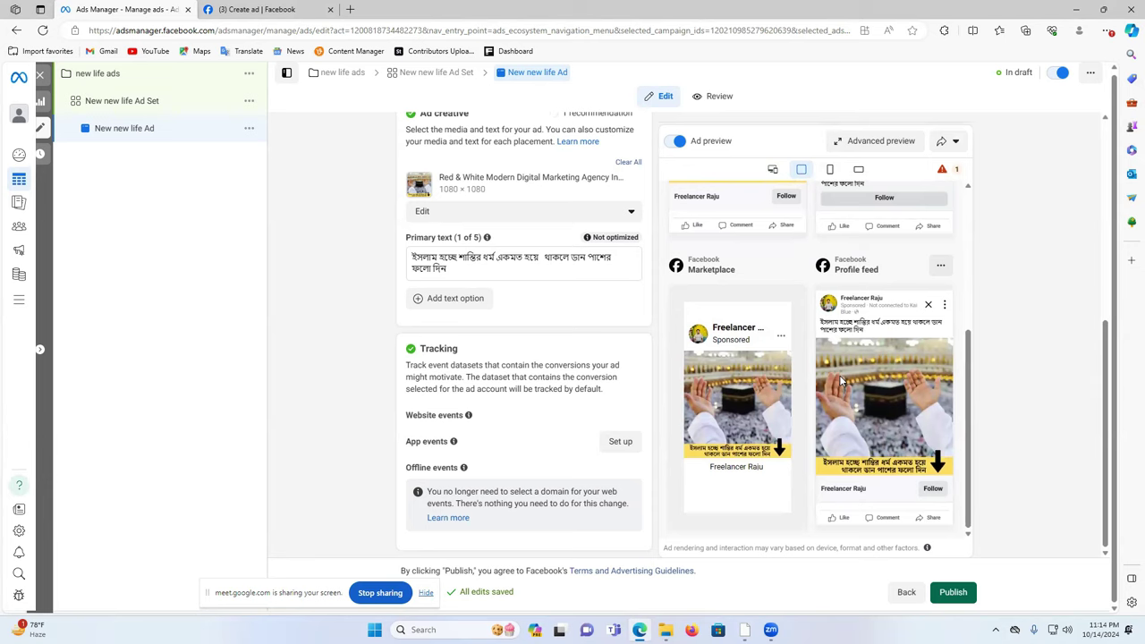
pyautogui.scroll(3, 841, 380)
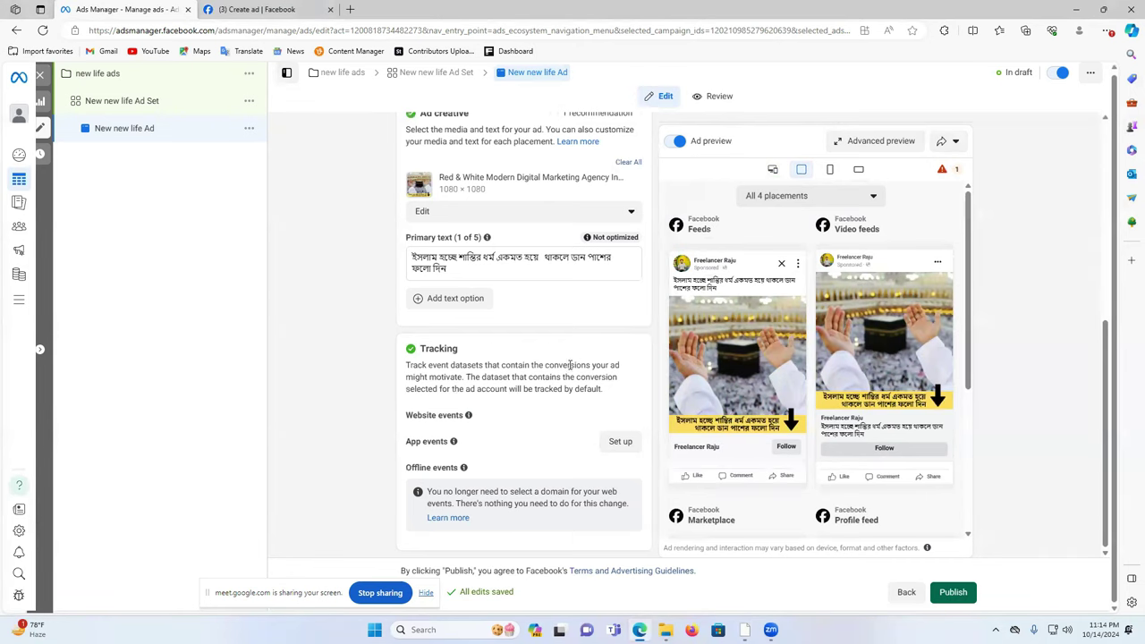
pyautogui.scroll(1, 564, 358)
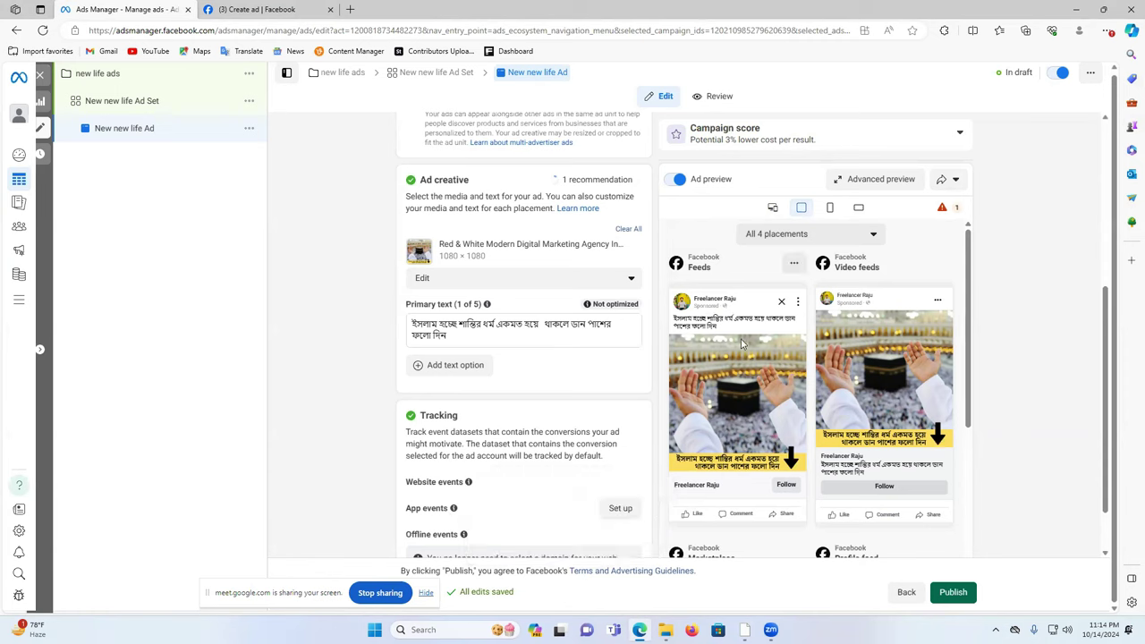
# - Examine the ad's placement delivery error and check the editing options for the ad creative's media
pyautogui.click(941, 209)
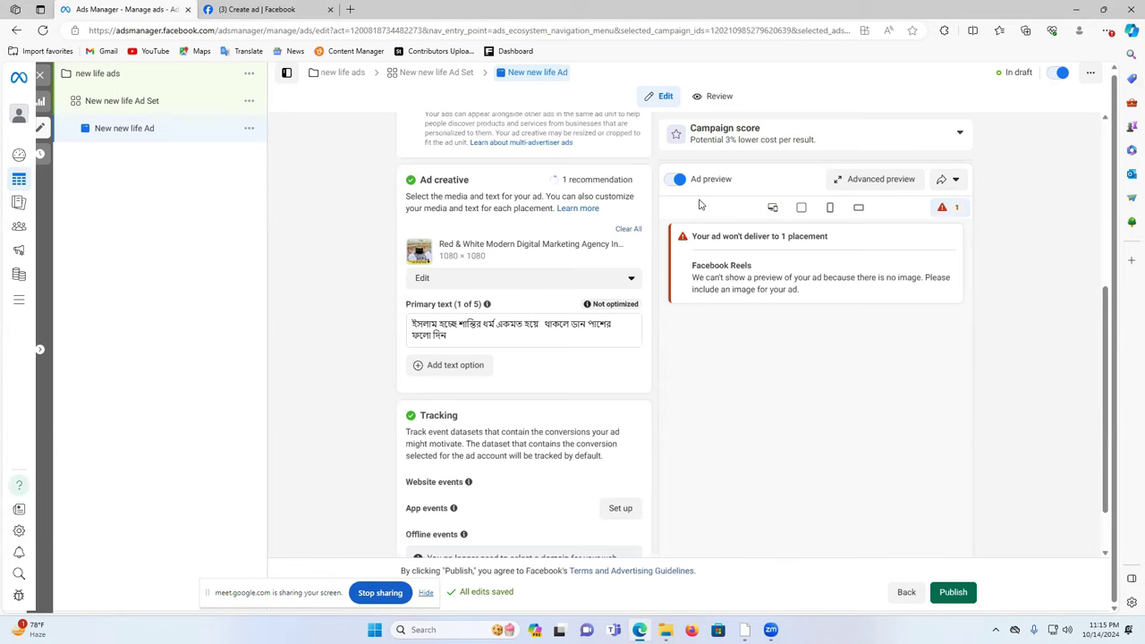
pyautogui.doubleClick(619, 306)
pyautogui.doubleClick(705, 289)
pyautogui.click(620, 279)
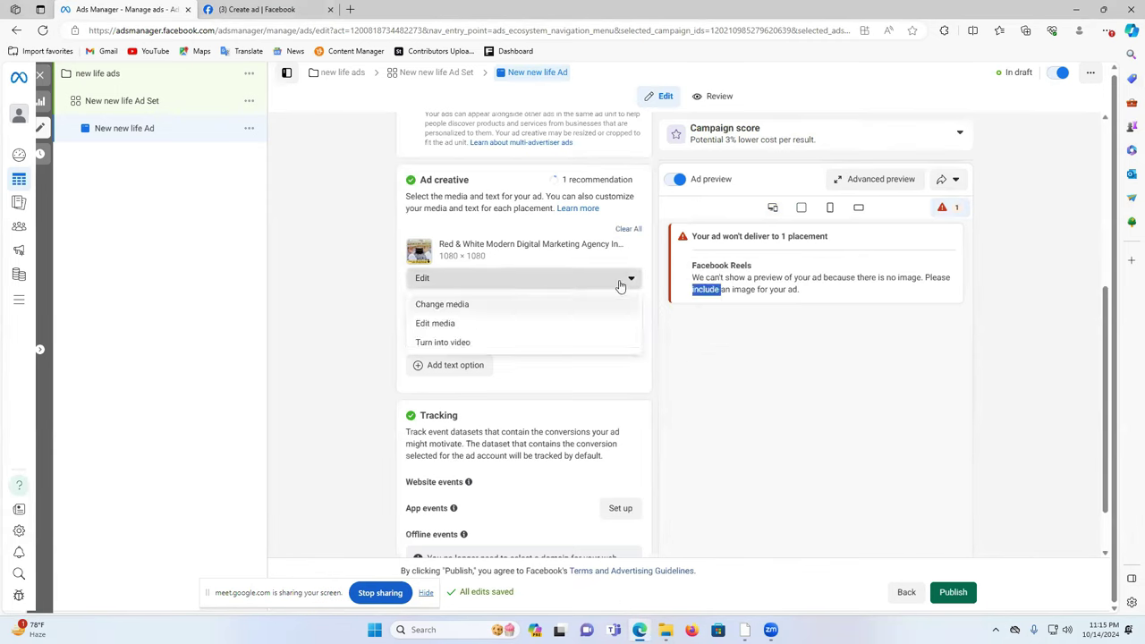
pyautogui.click(807, 389)
# - Compare the ad's all-placement previews with its Feeds previews and look over the ad's creative and tracking settings
pyautogui.click(800, 211)
pyautogui.click(771, 207)
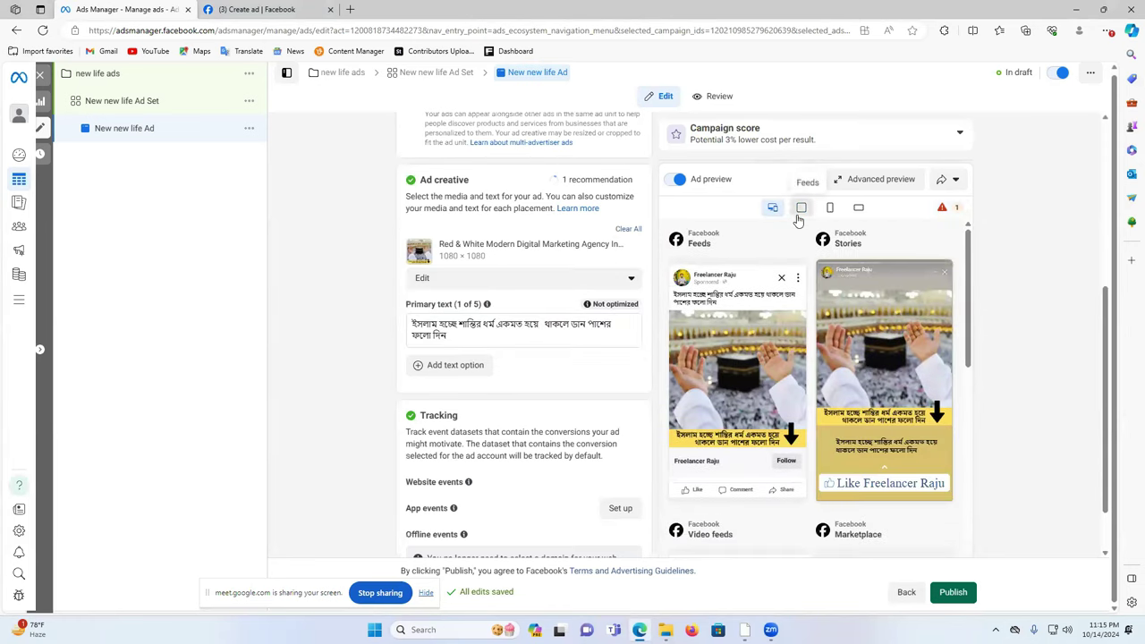
pyautogui.click(799, 213)
pyautogui.click(771, 214)
pyautogui.click(804, 213)
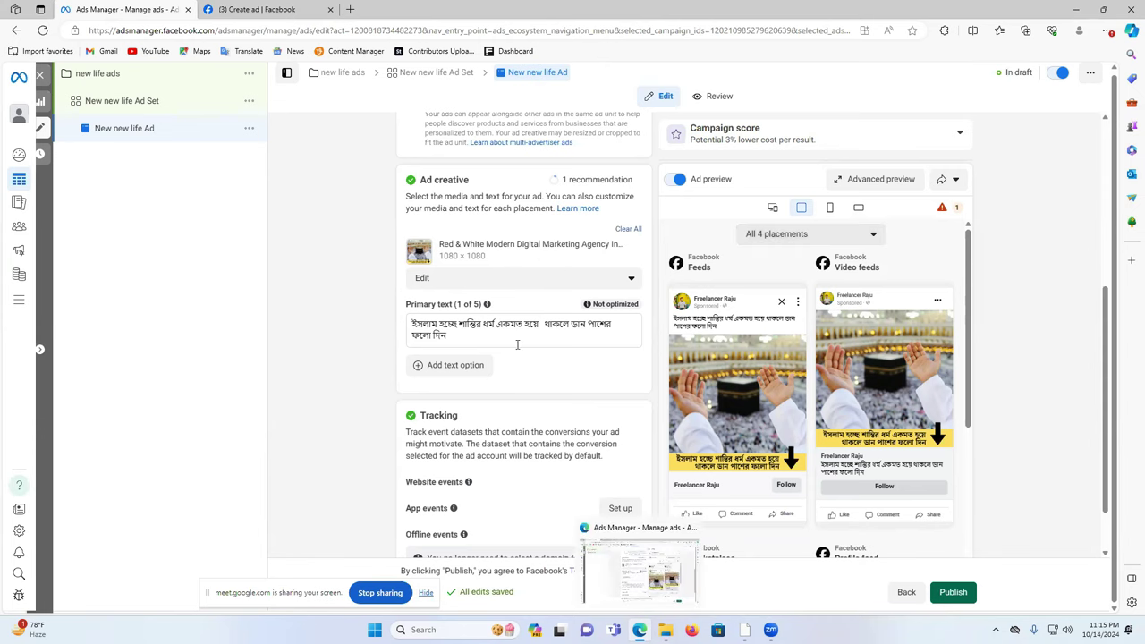
pyautogui.scroll(-1, 483, 345)
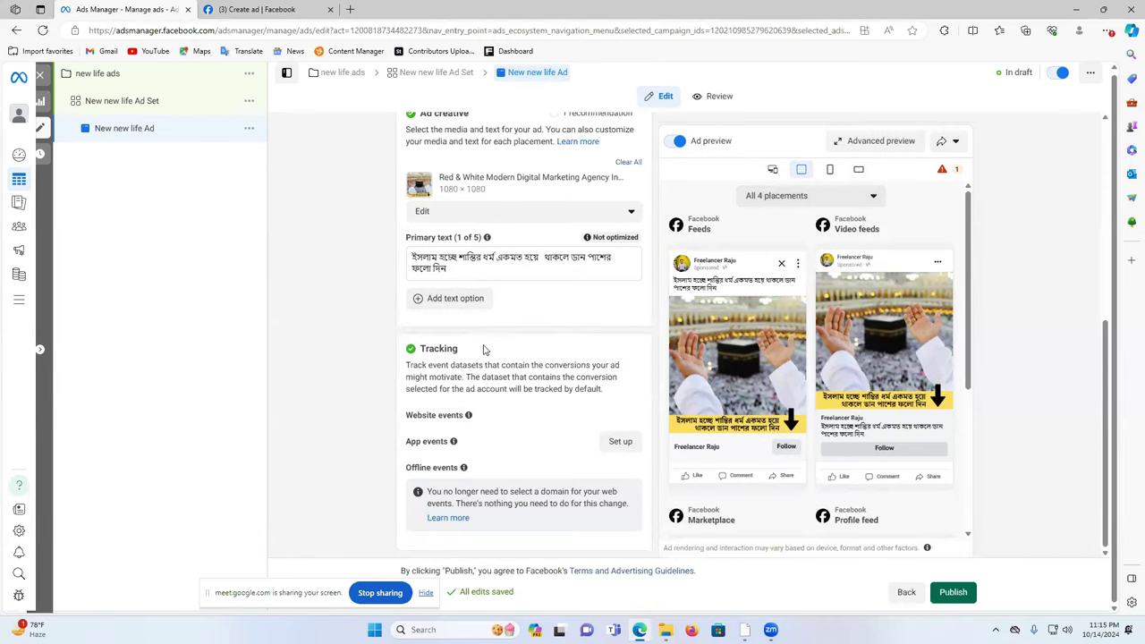
pyautogui.scroll(5, 492, 345)
pyautogui.scroll(-5, 490, 348)
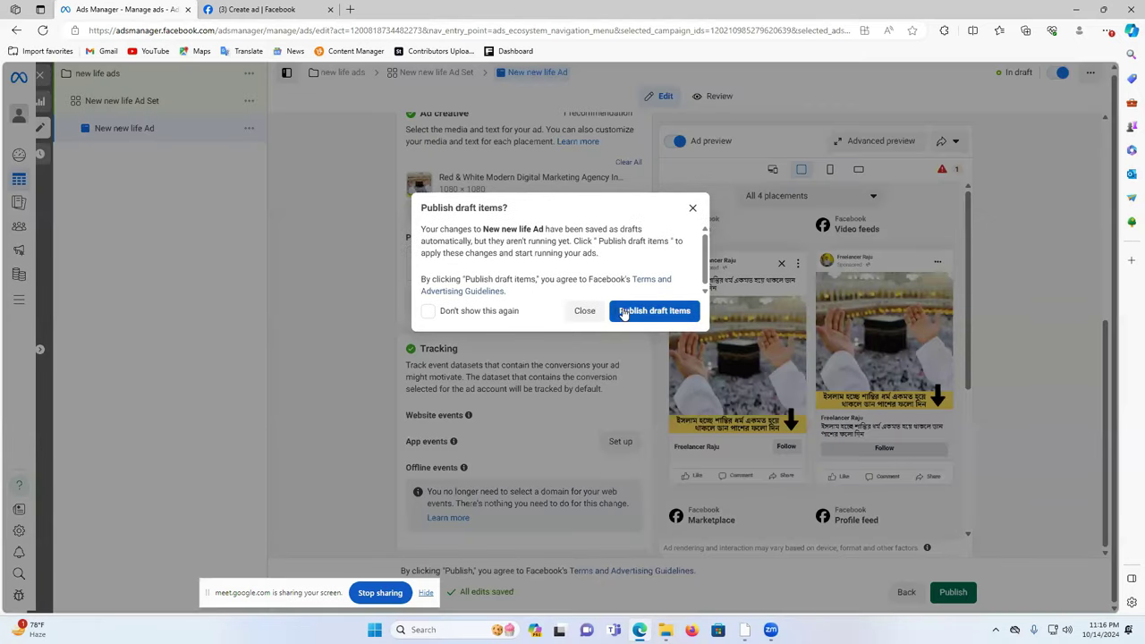
# - Try to publish the draft items, dismiss the payment information form, and close the ad editor without publishing
pyautogui.click(626, 311)
pyautogui.click(716, 193)
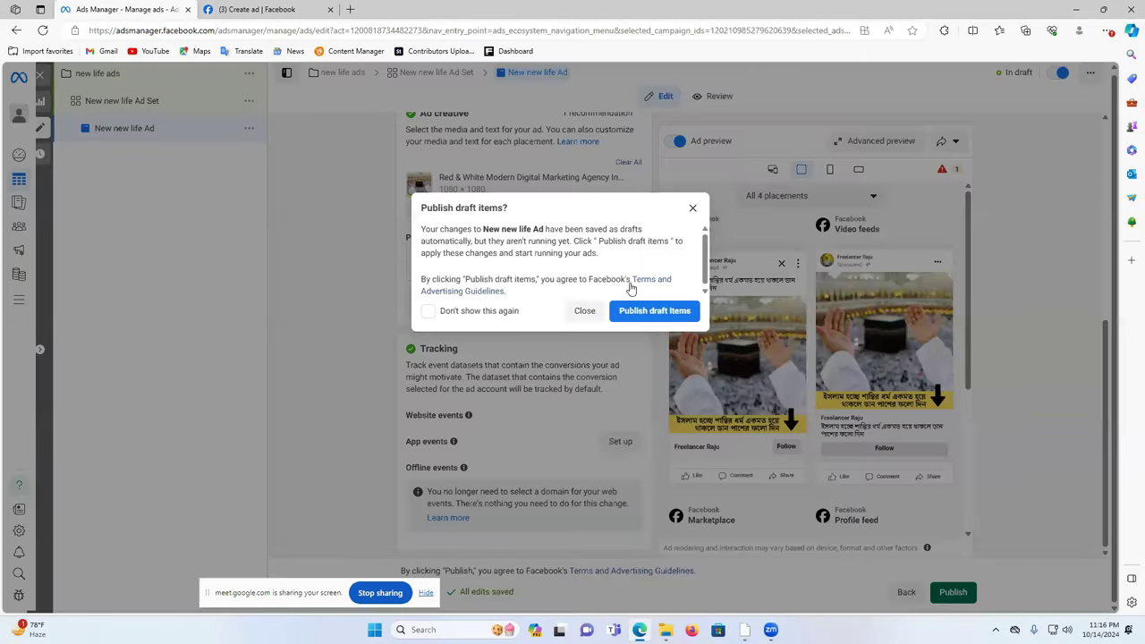
pyautogui.click(584, 312)
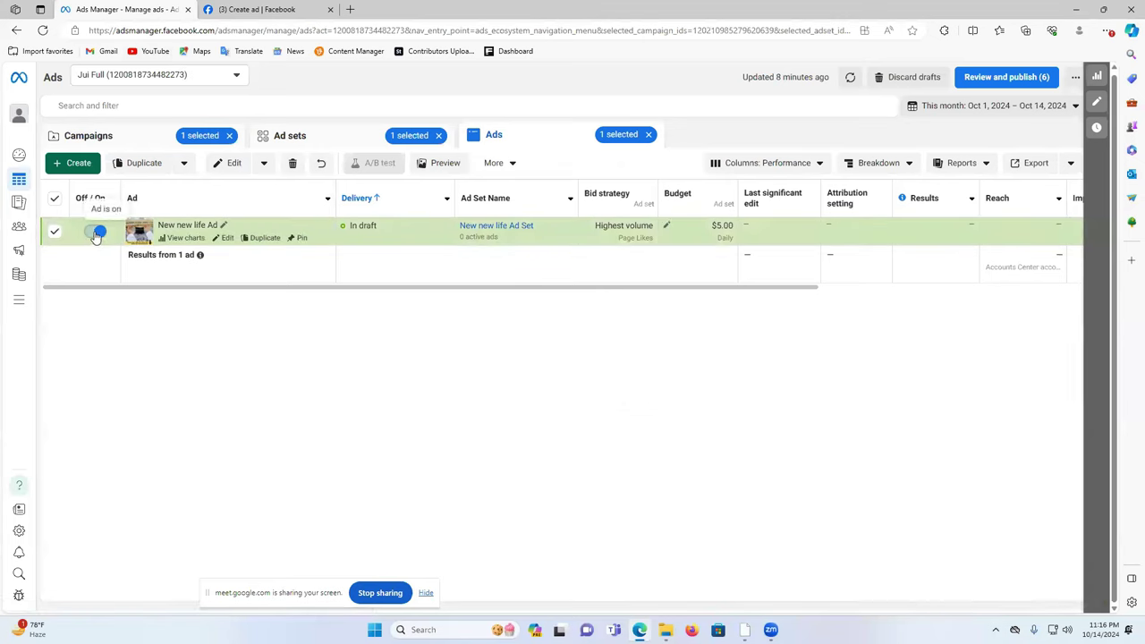
# - Turn off New new life Ad and clear the ad, ad set and campaign selections
pyautogui.click(95, 233)
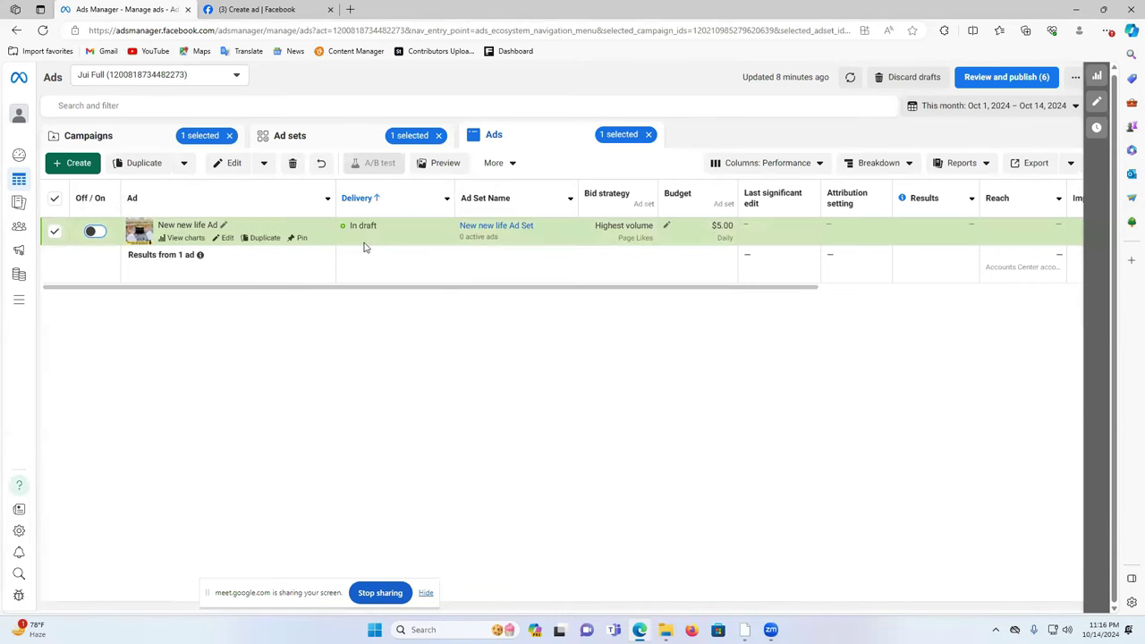
pyautogui.click(649, 135)
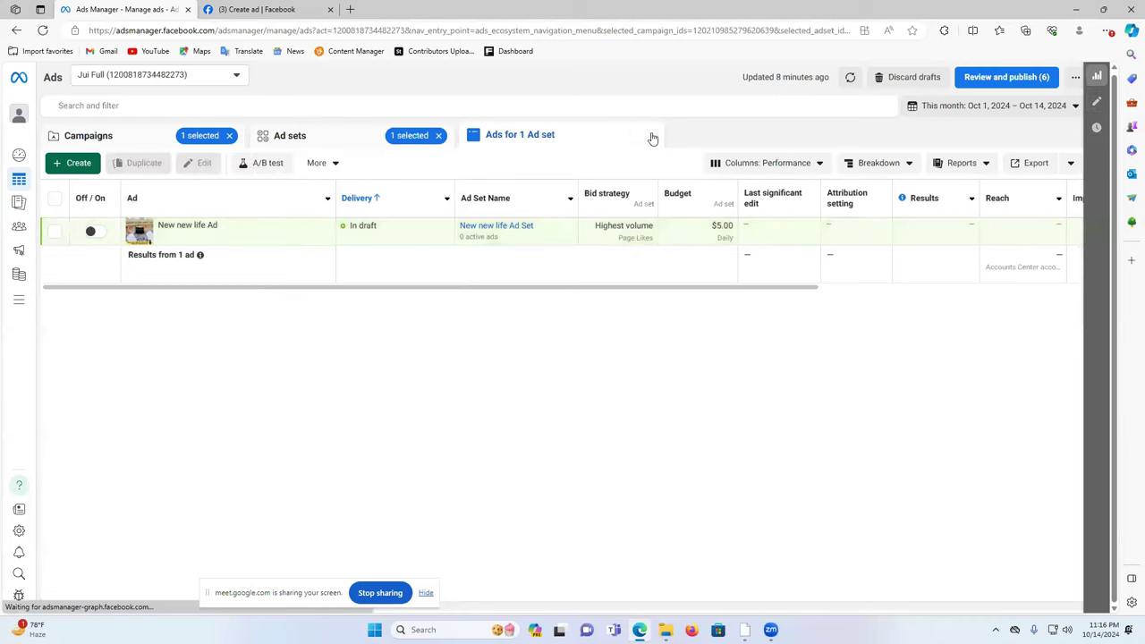
pyautogui.click(439, 135)
pyautogui.click(230, 135)
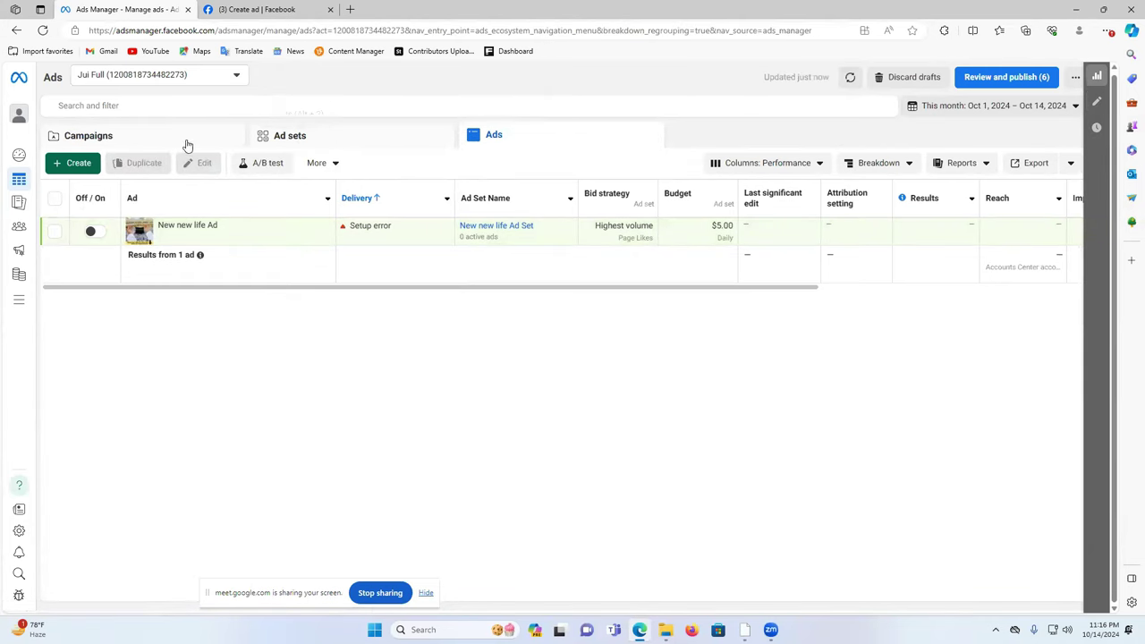
# - Delete both draft campaigns, the New Leads Campaign and new life ads
pyautogui.click(180, 142)
pyautogui.click(55, 194)
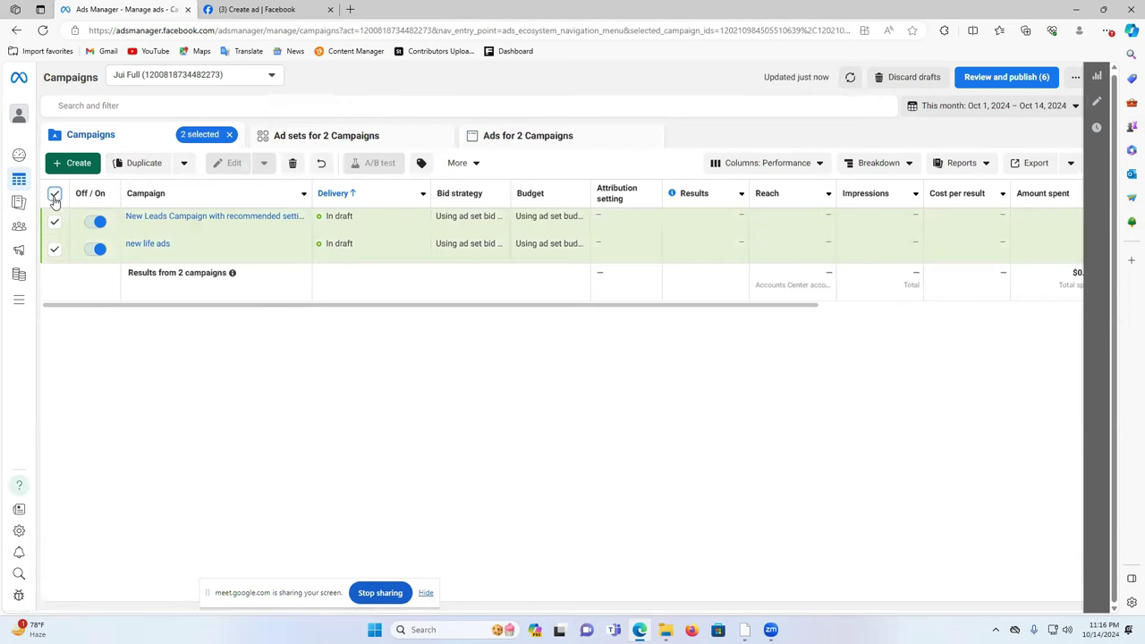
pyautogui.click(293, 165)
pyautogui.click(652, 279)
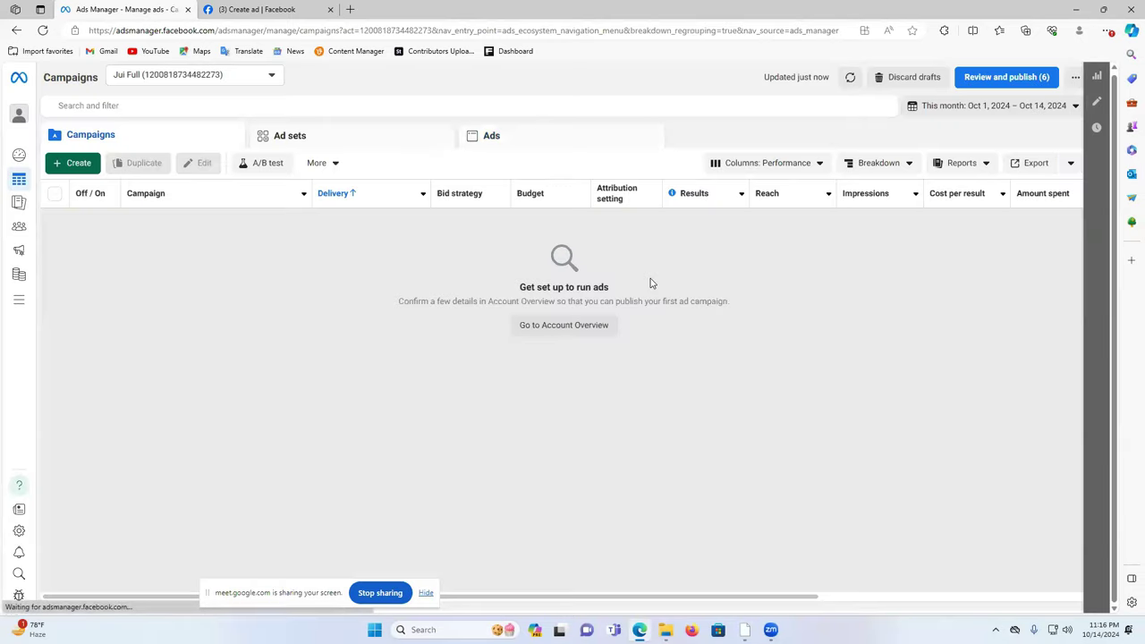